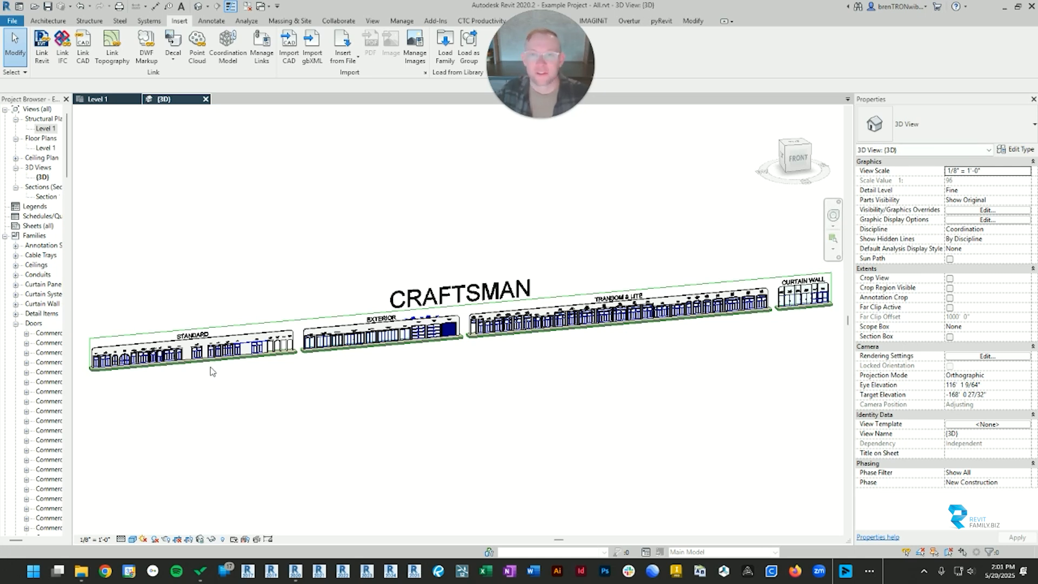
# Examine the door types in the Standard row of the Craftsman collection in the 3D view.
pyautogui.moveTo(281, 296); pyautogui.dragTo(419, 299, button='middle')
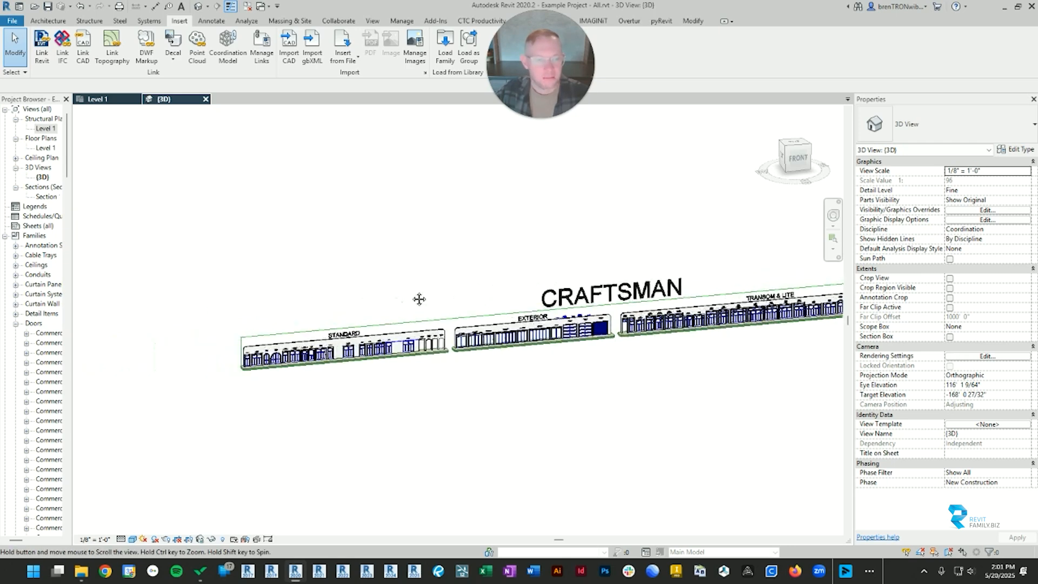
pyautogui.scroll(5, 241, 366)
pyautogui.scroll(8, 241, 366)
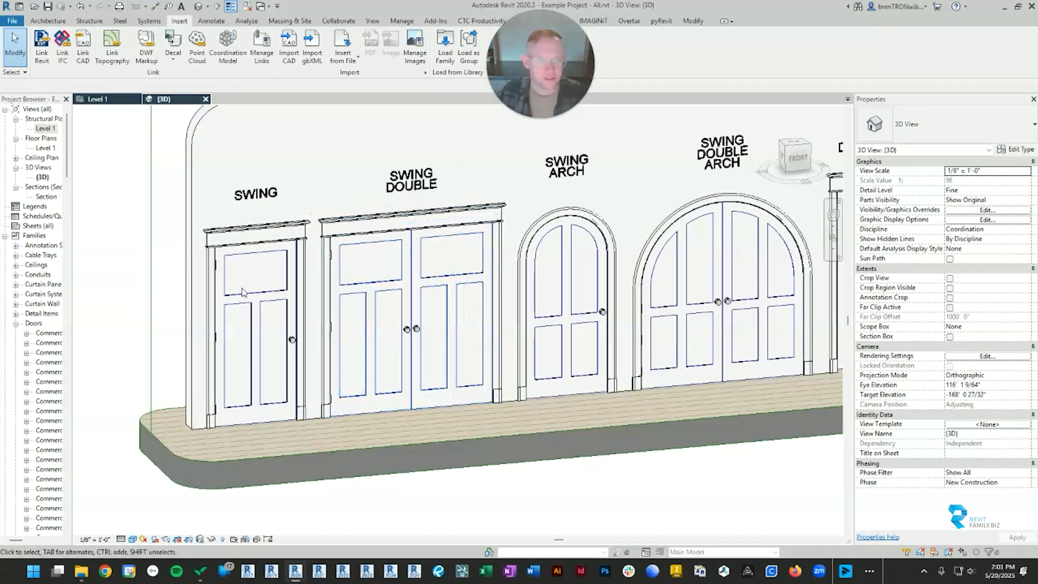
pyautogui.scroll(-2, 668, 305)
pyautogui.moveTo(718, 312); pyautogui.dragTo(480, 323, button='middle')
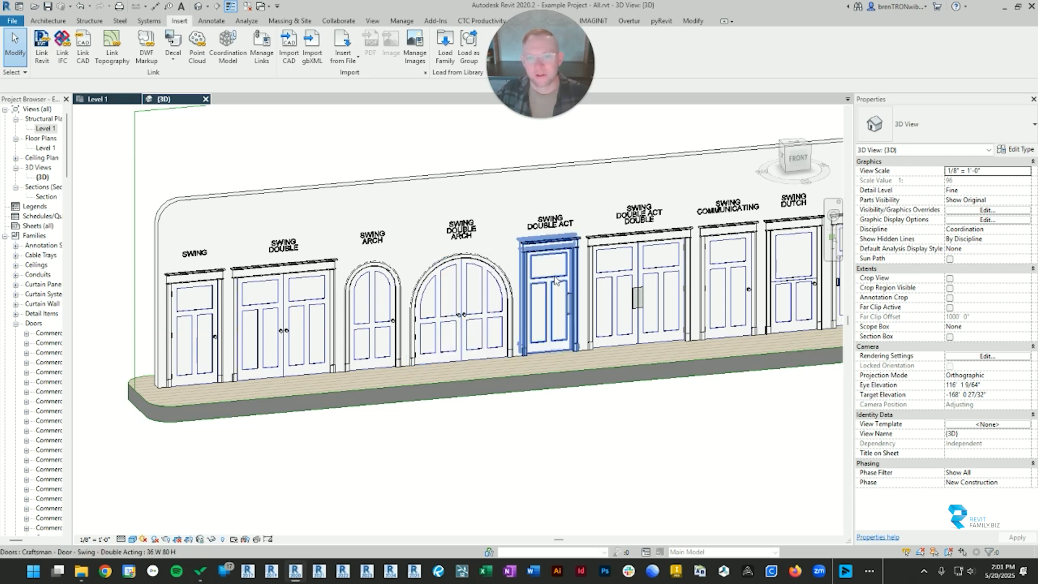
pyautogui.scroll(-3, 578, 324)
pyautogui.scroll(2, 578, 327)
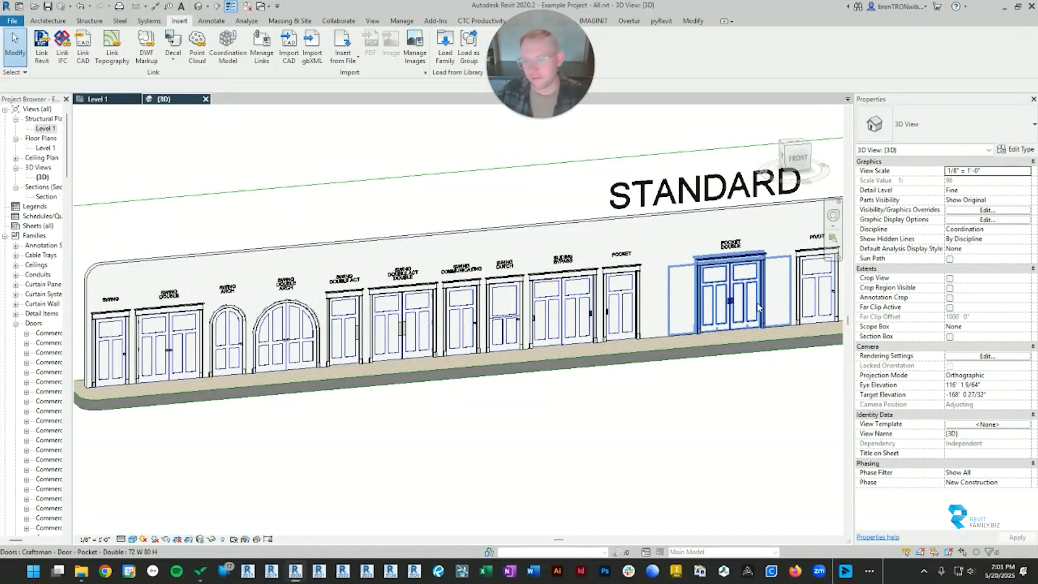
pyautogui.moveTo(491, 310); pyautogui.dragTo(538, 309, button='middle')
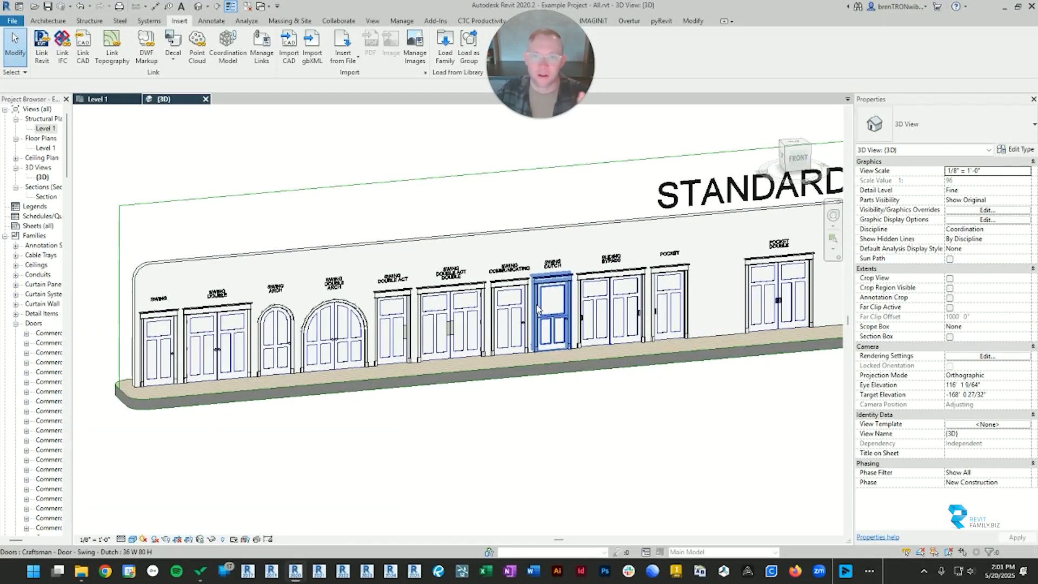
pyautogui.moveTo(481, 324); pyautogui.dragTo(465, 342, button='middle')
pyautogui.scroll(-1, 539, 325)
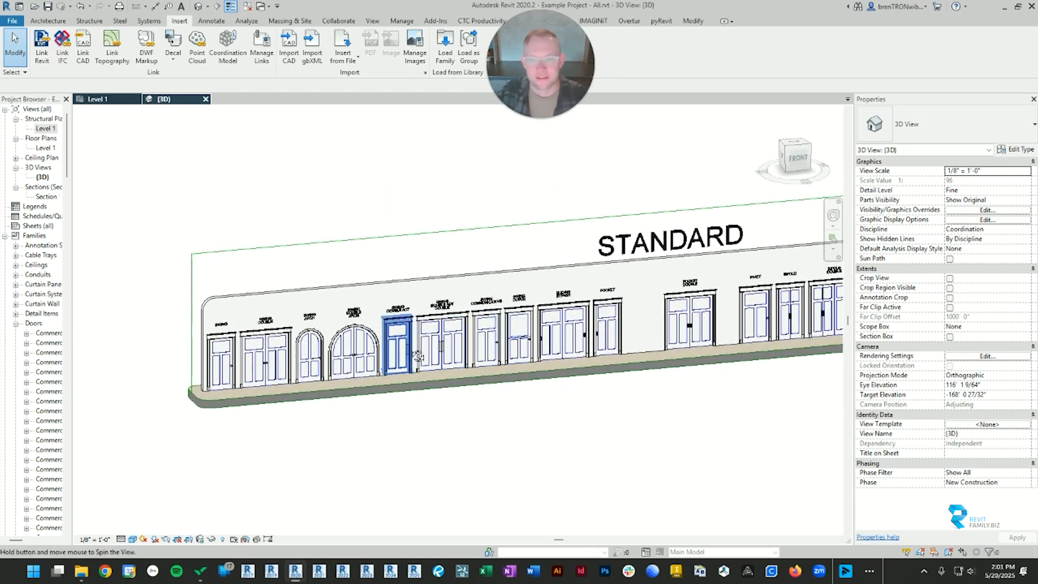
pyautogui.moveTo(399, 322); pyautogui.dragTo(438, 377, button='middle')
pyautogui.moveTo(681, 392); pyautogui.dragTo(596, 361, button='middle')
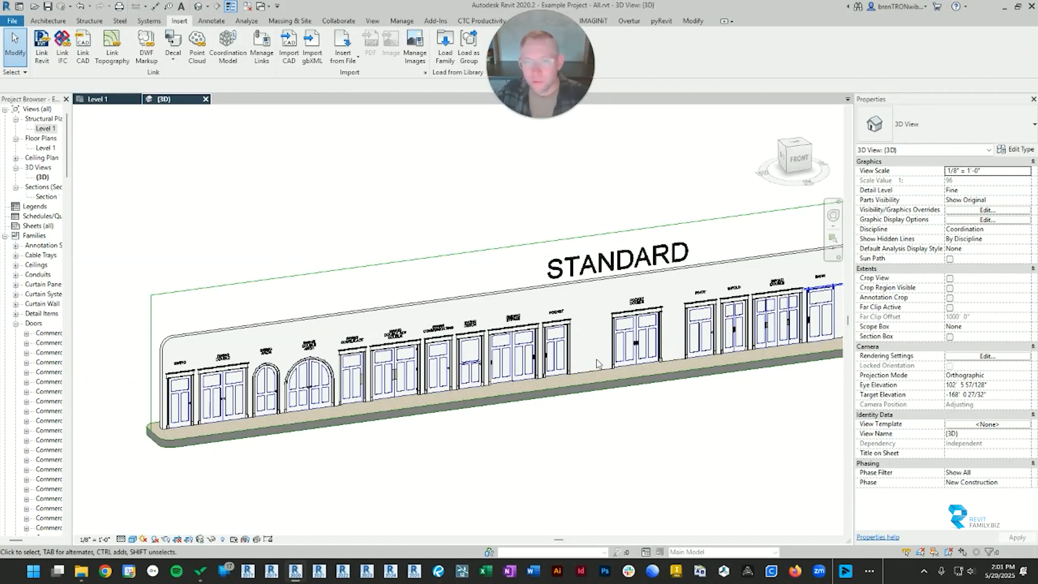
# Select the single Swing door at the start of the Standard row and collapse its Constraints and Construction property groups.
pyautogui.click(180, 398)
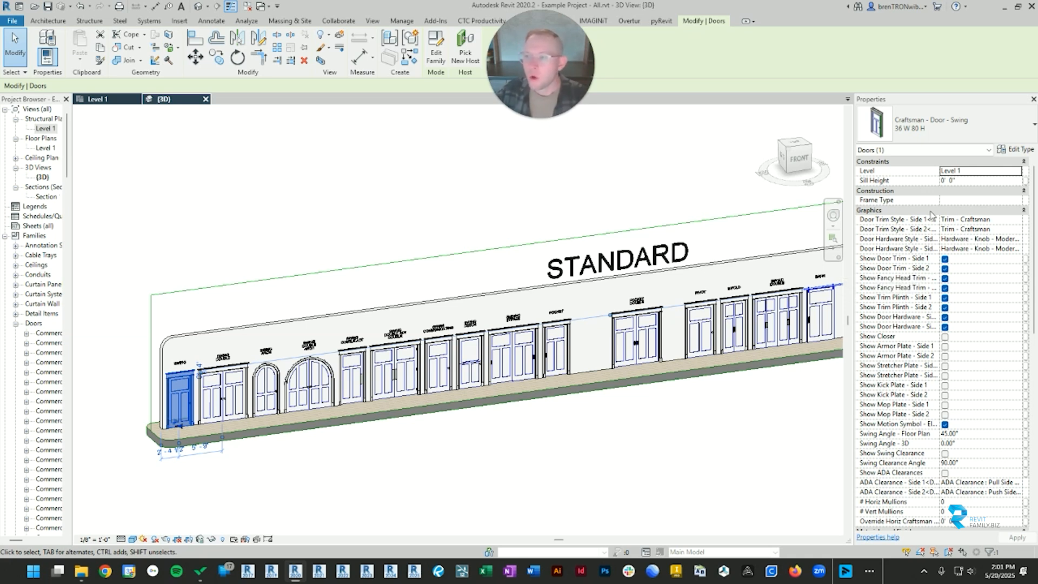
pyautogui.click(1024, 162)
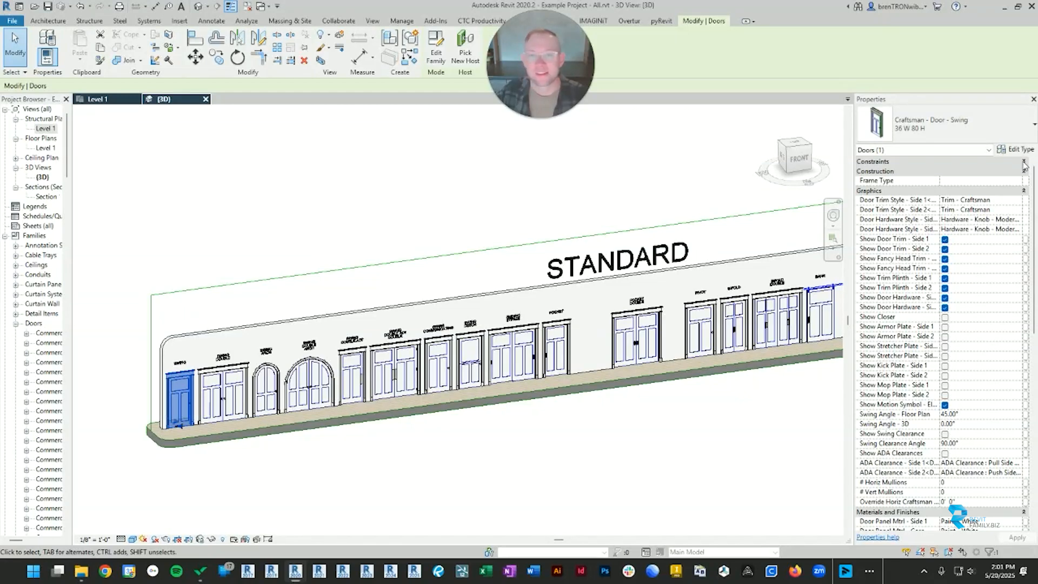
pyautogui.click(1025, 172)
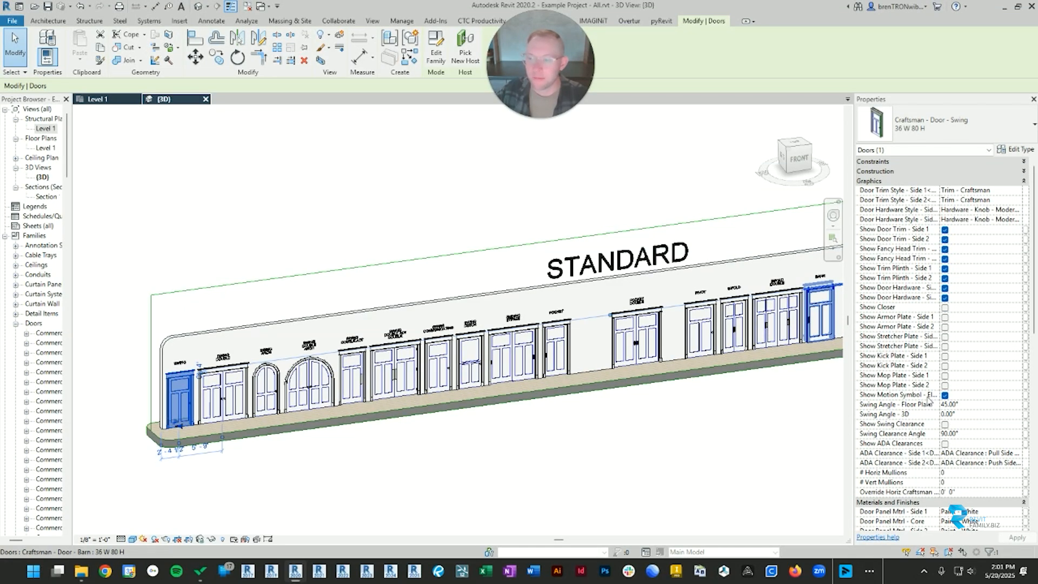
# Expand the Swing door's Constraints and Construction property groups for a look at their parameters and collapse both again.
pyautogui.scroll(-8, 929, 401)
pyautogui.scroll(8, 884, 205)
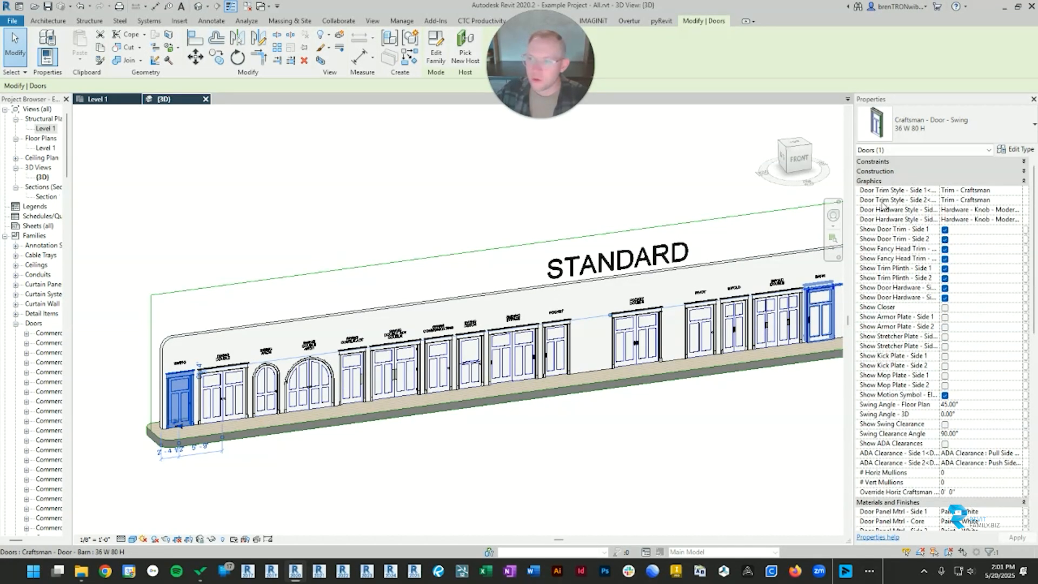
pyautogui.click(1024, 162)
pyautogui.click(1024, 191)
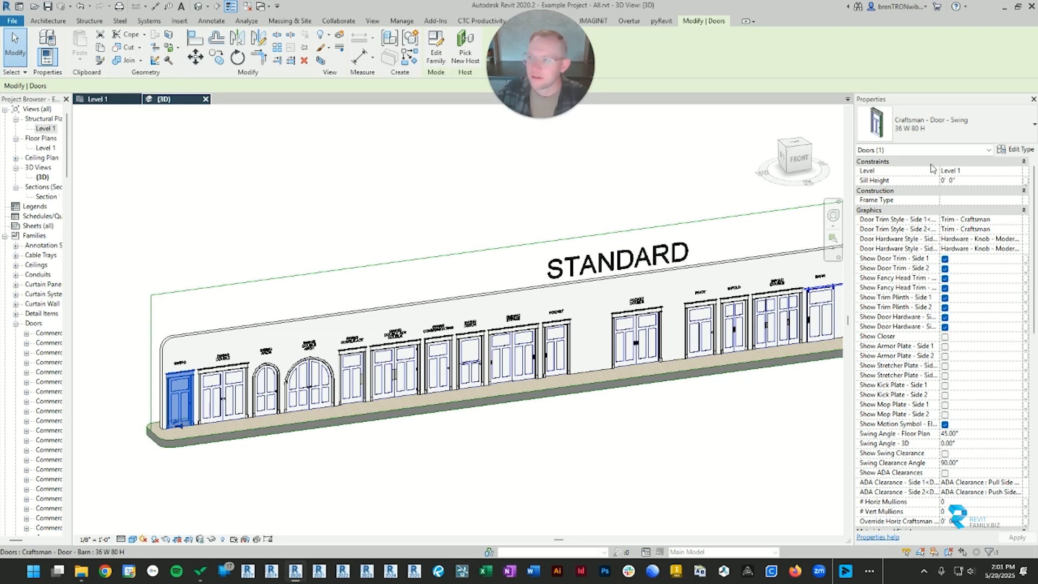
pyautogui.scroll(-2, 702, 273)
pyautogui.scroll(2, 757, 296)
pyautogui.moveTo(757, 295); pyautogui.dragTo(636, 318, button='middle')
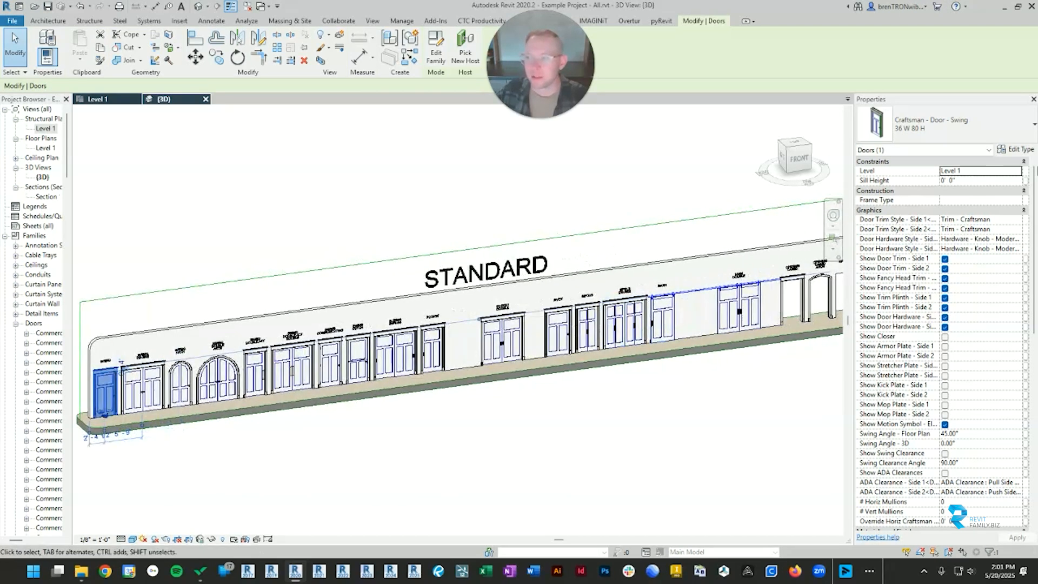
pyautogui.click(1024, 161)
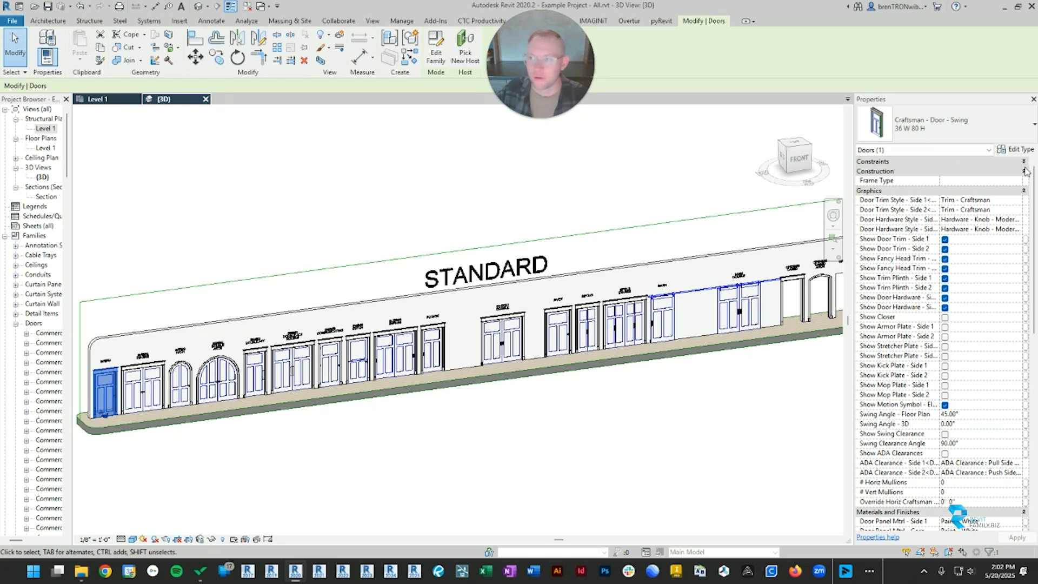
pyautogui.click(1024, 172)
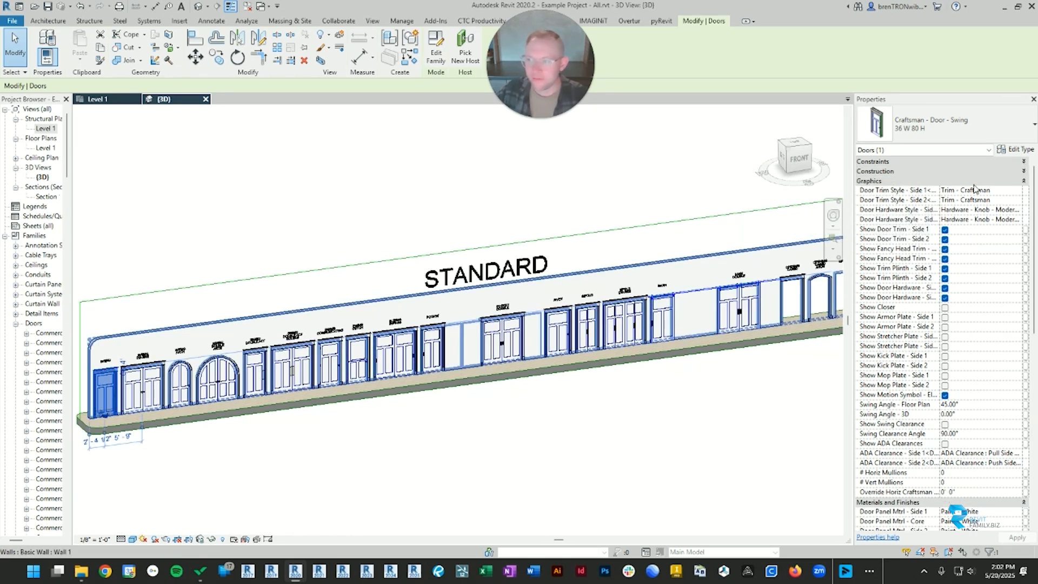
# Review the Swing door's remaining instance parameters and collapse the Identity Data, Phasing and Other property groups.
pyautogui.scroll(-8, 983, 292)
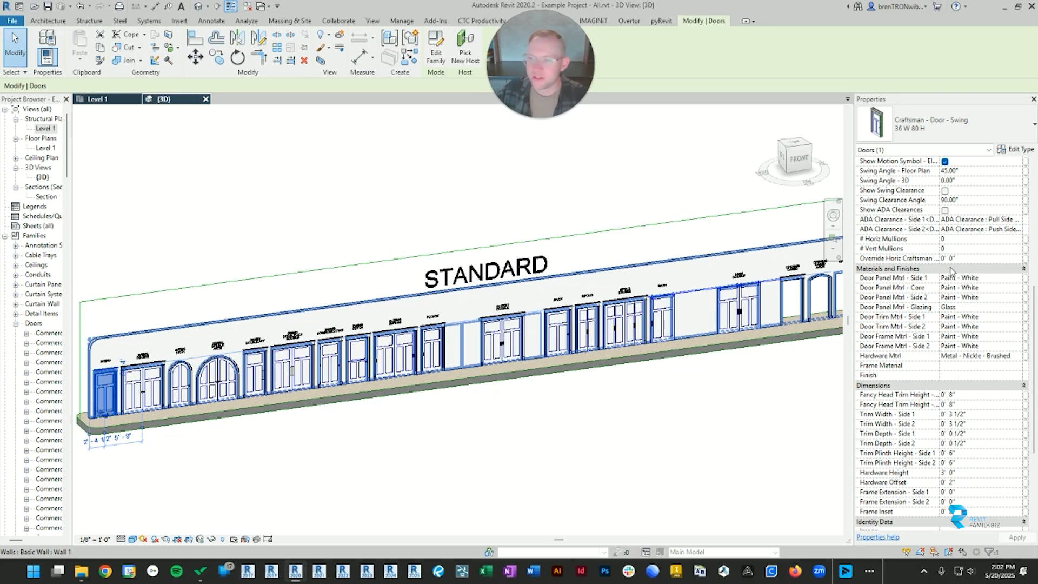
pyautogui.scroll(-3, 952, 271)
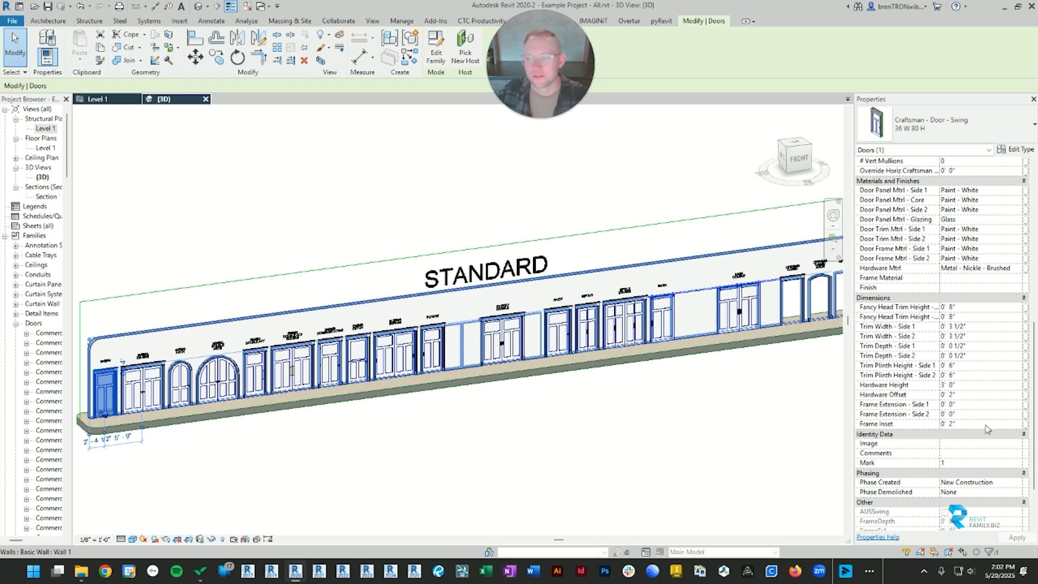
pyautogui.click(1024, 435)
pyautogui.scroll(-2, 970, 421)
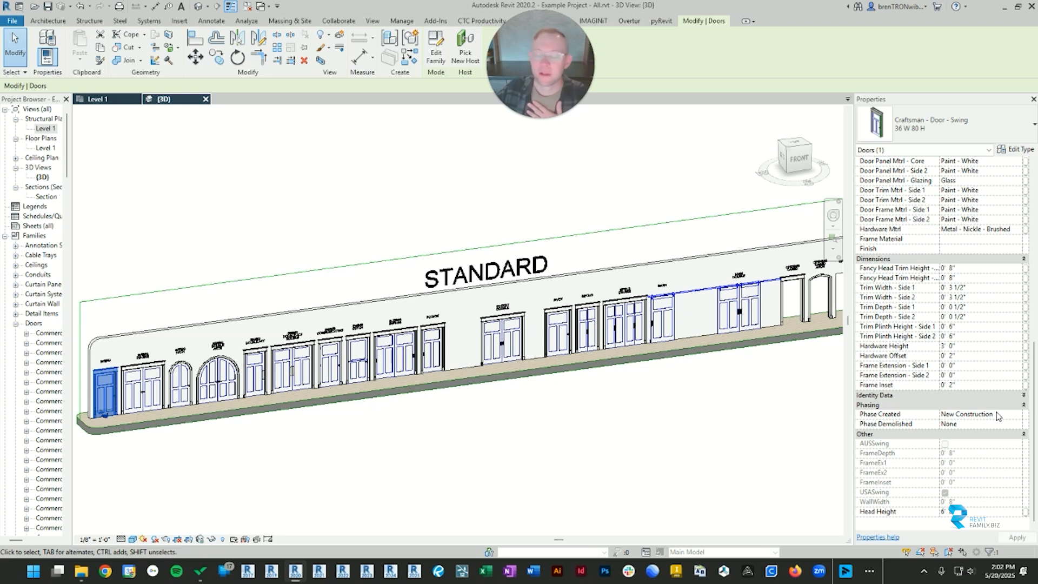
pyautogui.click(1024, 405)
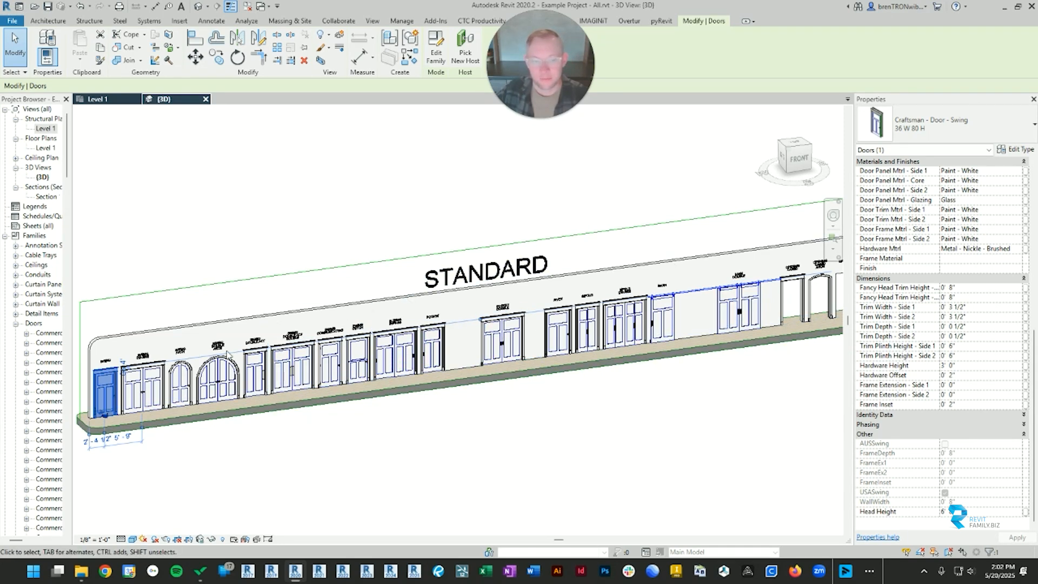
pyautogui.click(1025, 435)
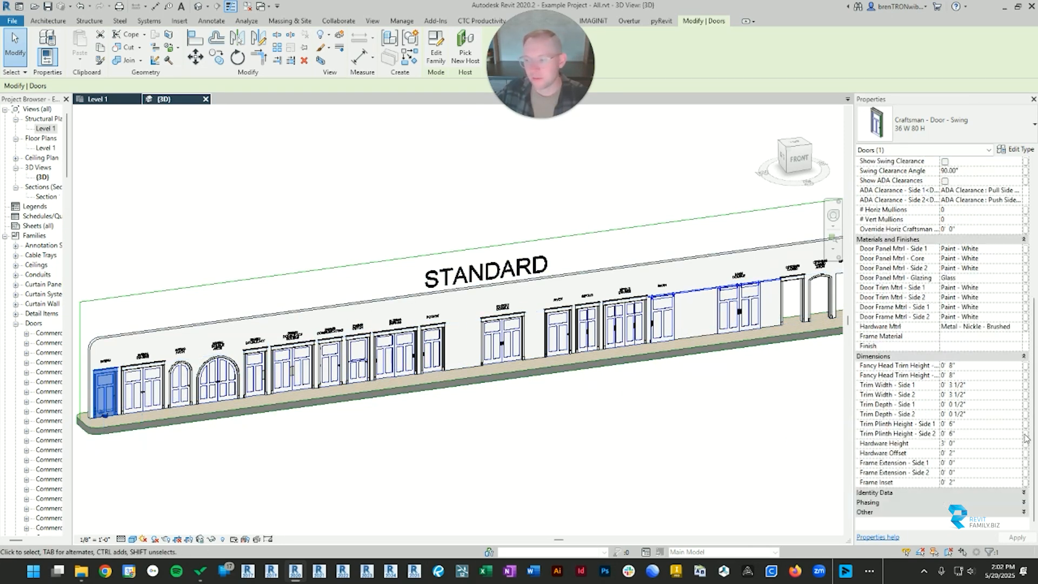
pyautogui.scroll(9, 891, 371)
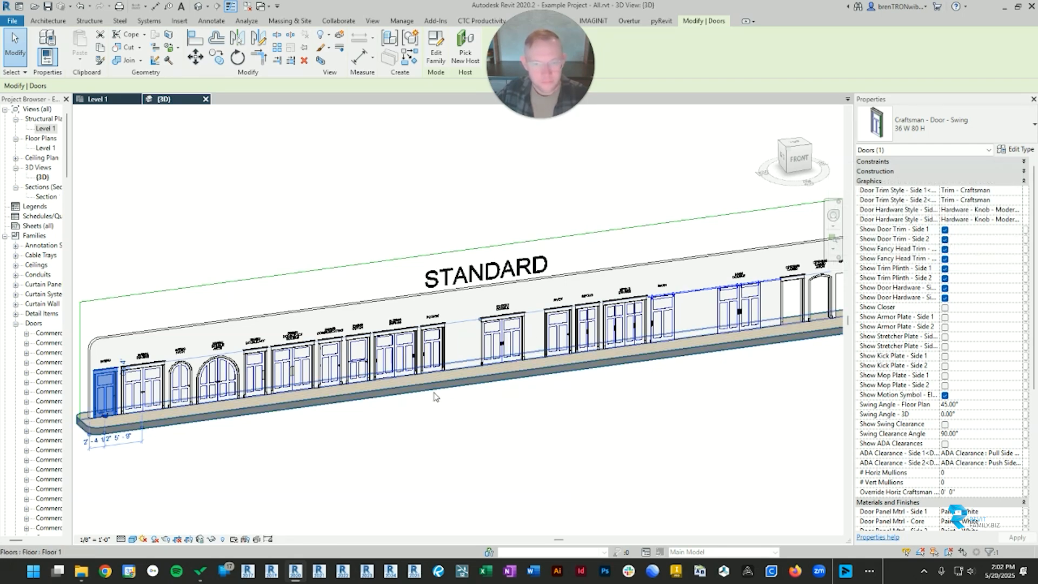
# Select the Swing Double door in the 3D view and widen its property list to make the full parameter names readable.
pyautogui.scroll(-2, 510, 406)
pyautogui.moveTo(510, 406); pyautogui.dragTo(568, 387, button='middle')
pyautogui.scroll(6, 568, 387)
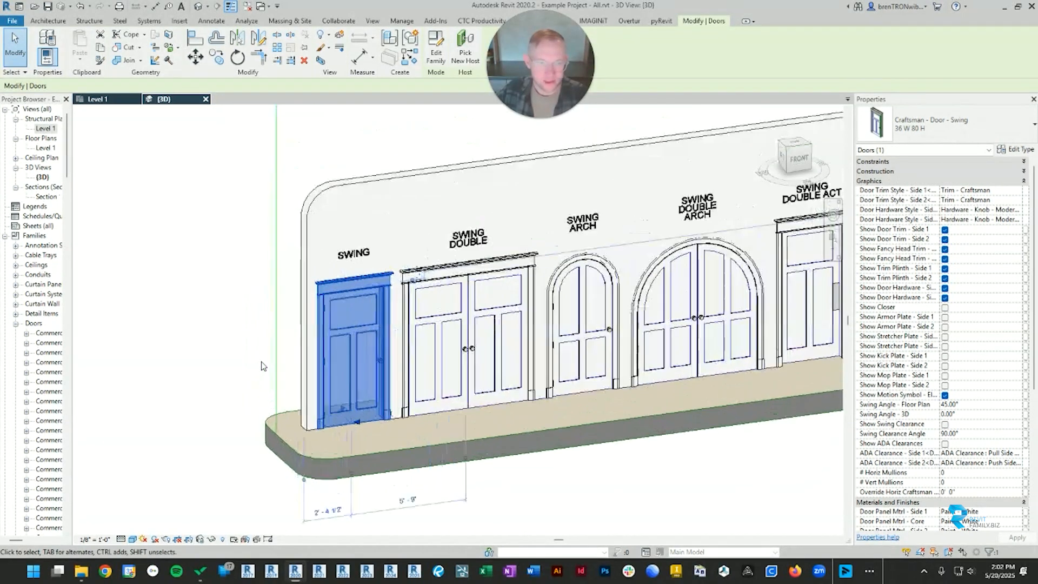
pyautogui.scroll(-5, 516, 364)
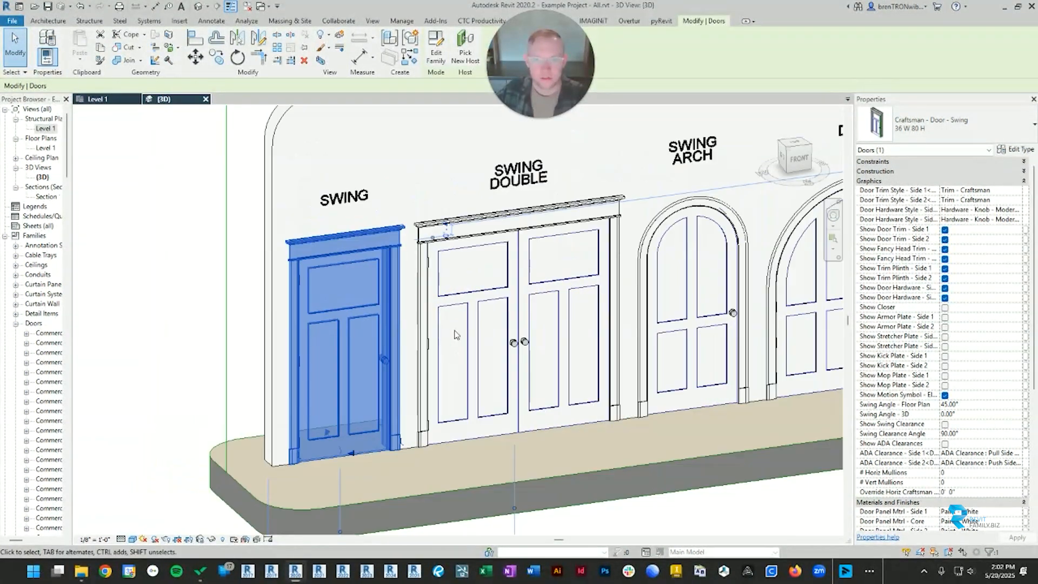
pyautogui.click(173, 248)
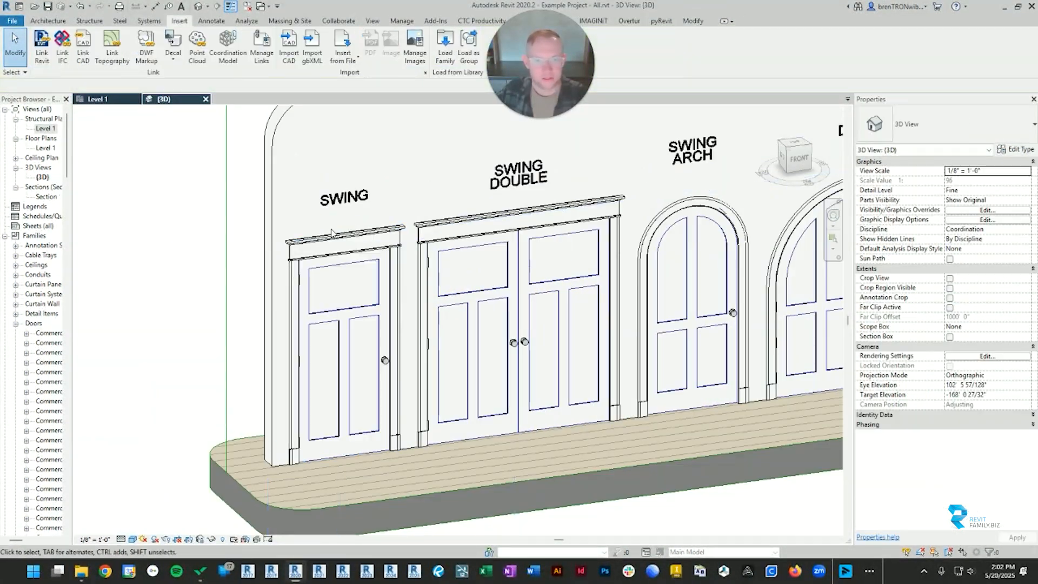
pyautogui.click(475, 226)
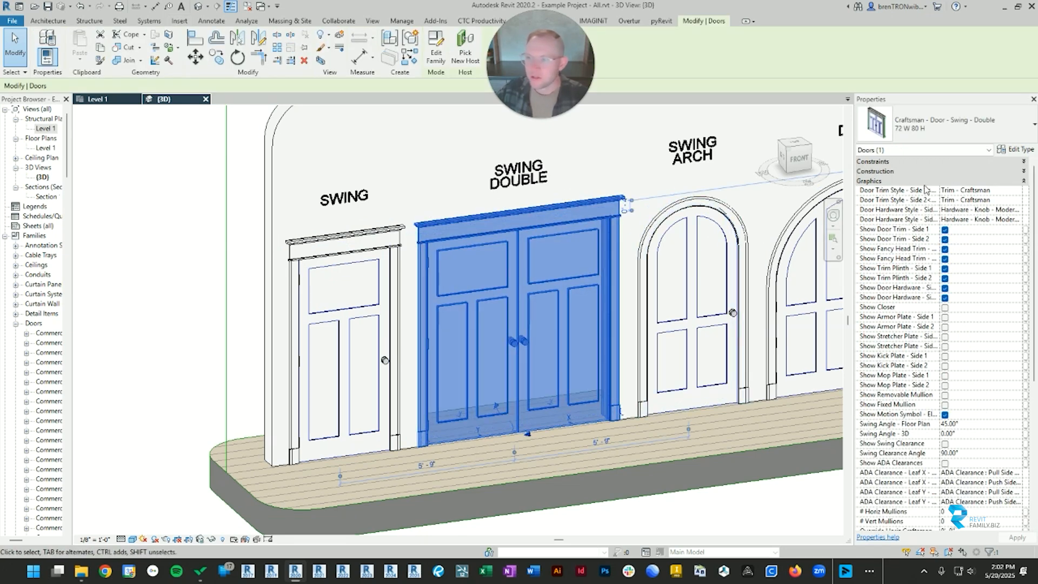
pyautogui.moveTo(853, 177); pyautogui.dragTo(785, 174)
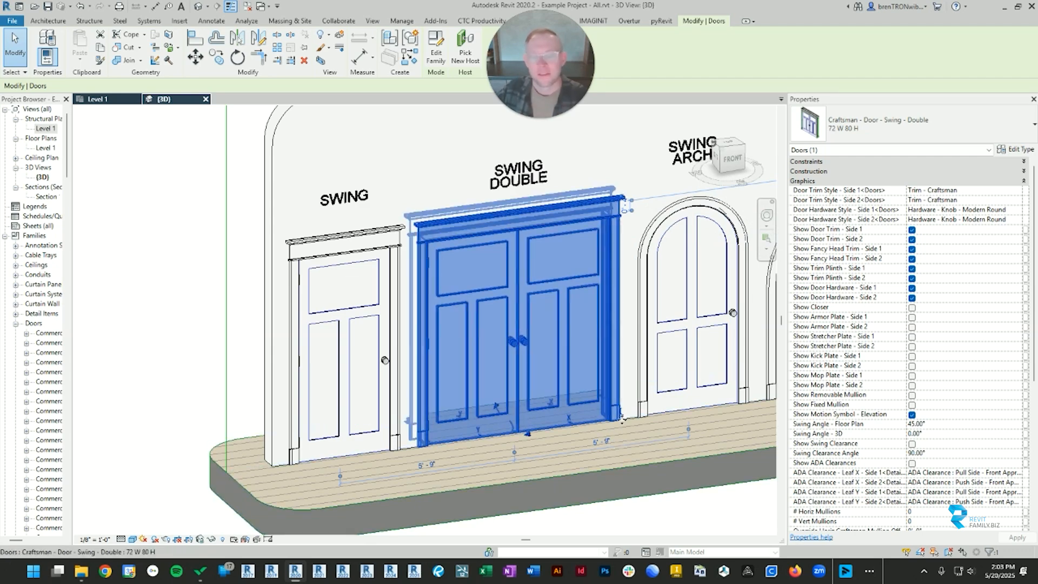
# Select the Swing Double door in the Level 1 floor plan and inspect its X/Y leaf and I/II side markers alongside its parameters.
pyautogui.scroll(4, 635, 437)
pyautogui.scroll(-2, 522, 380)
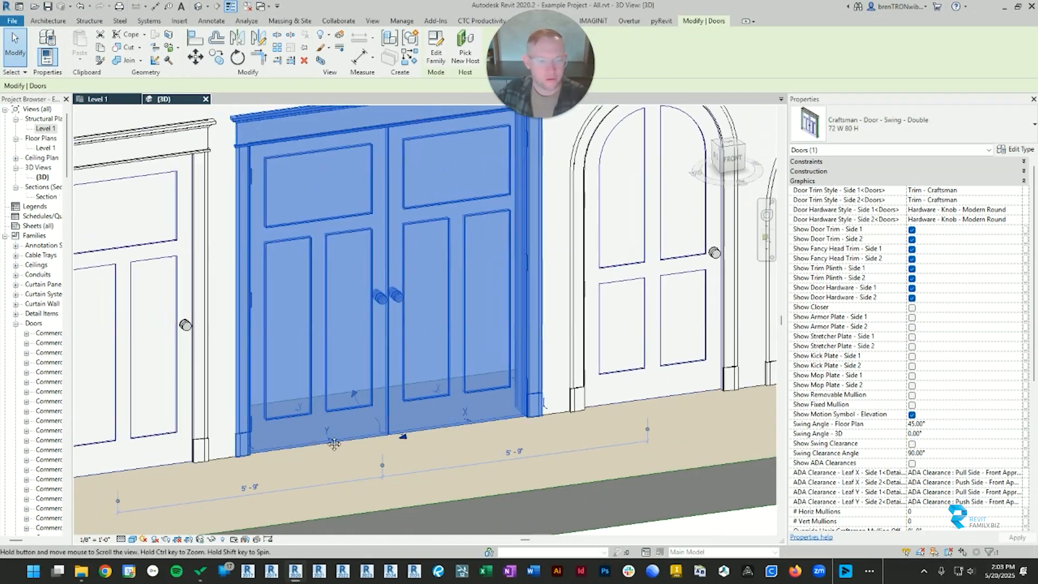
pyautogui.scroll(2, 581, 411)
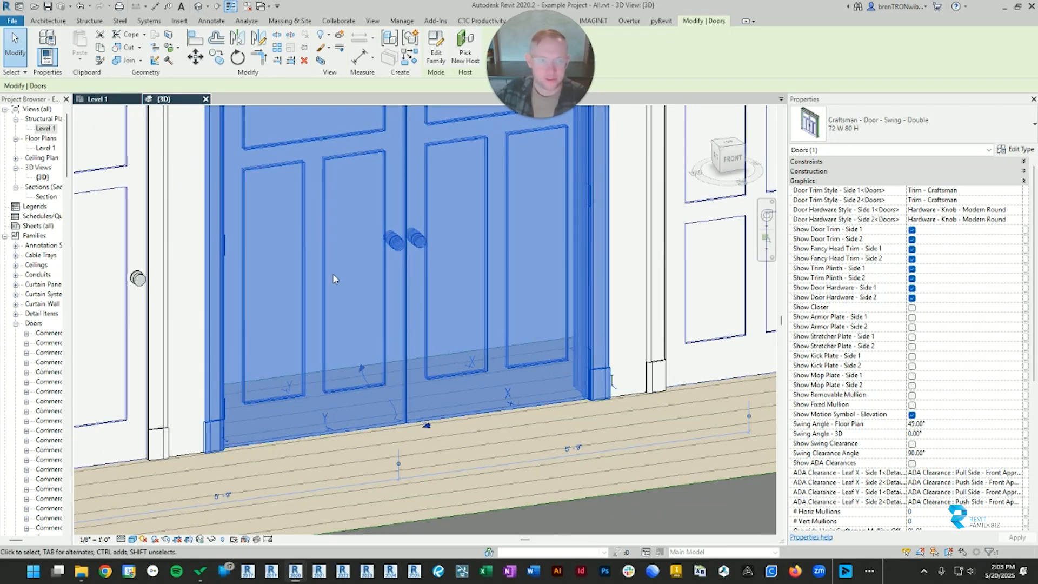
pyautogui.click(118, 101)
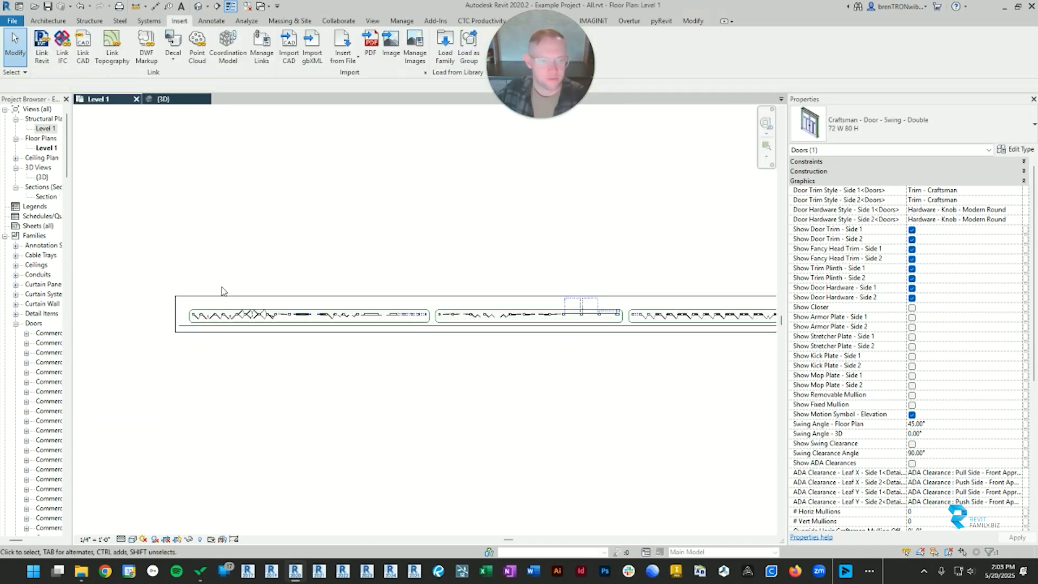
pyautogui.scroll(5, 209, 310)
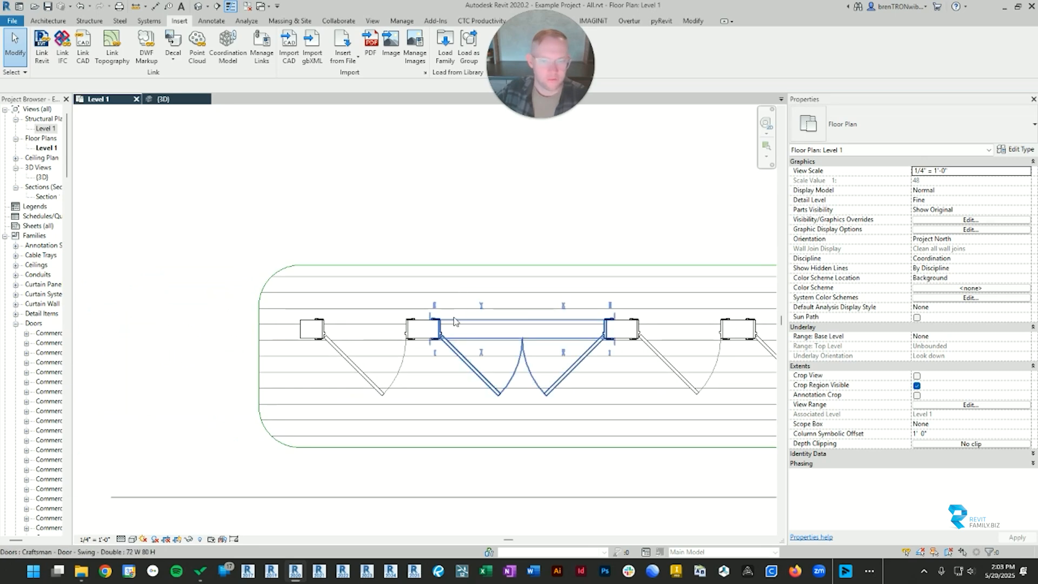
pyautogui.click(454, 322)
pyautogui.scroll(2, 502, 255)
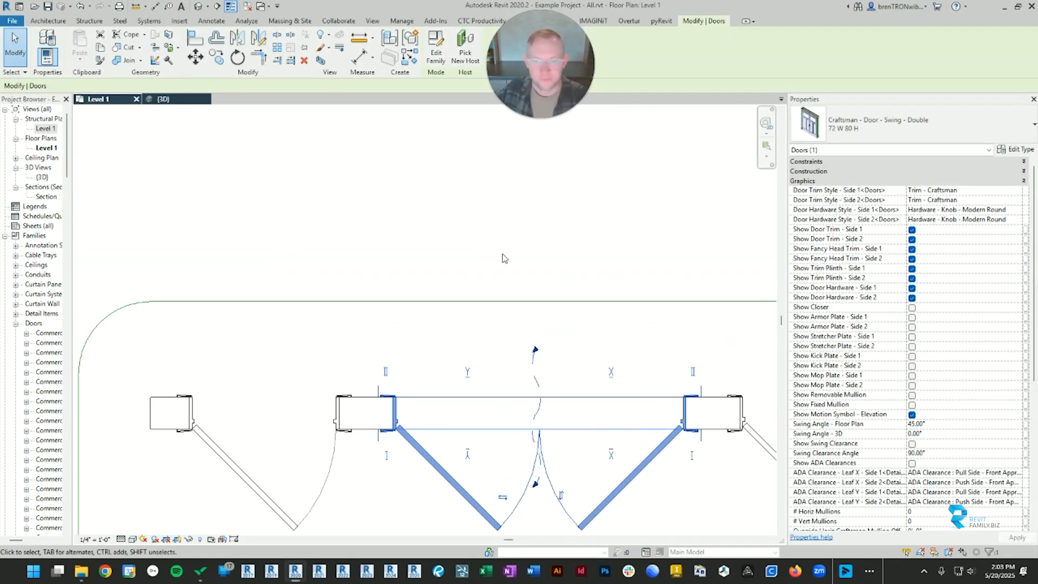
pyautogui.moveTo(568, 423); pyautogui.dragTo(423, 243, button='middle')
pyautogui.scroll(1, 396, 283)
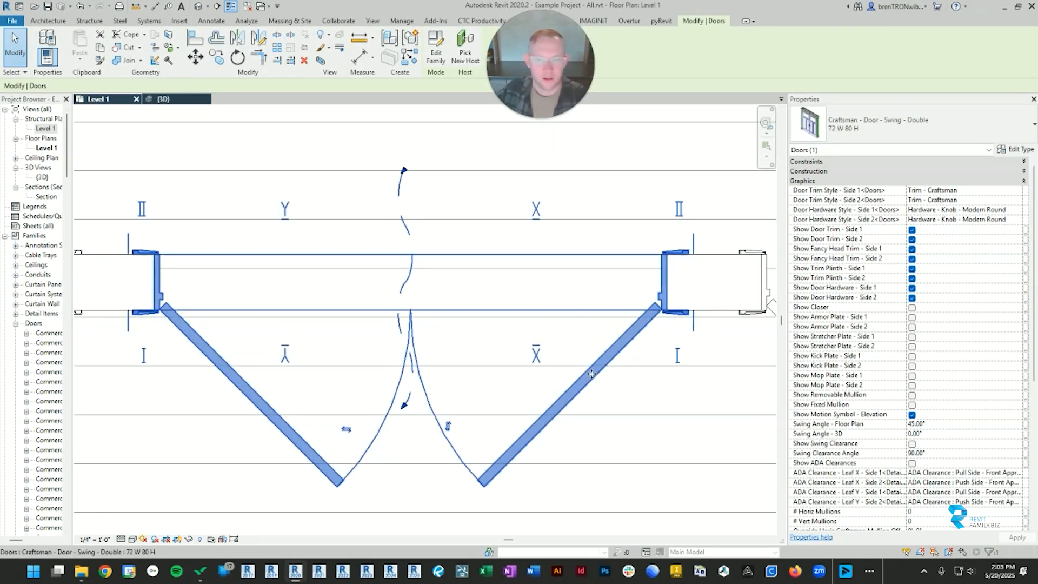
pyautogui.moveTo(584, 406); pyautogui.dragTo(609, 408, button='middle')
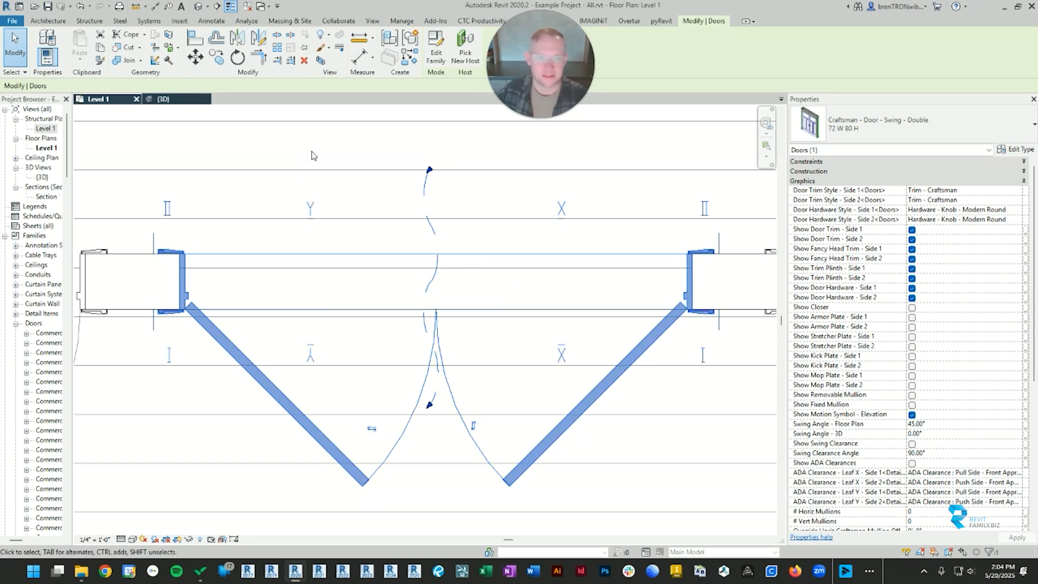
pyautogui.scroll(-1, 897, 428)
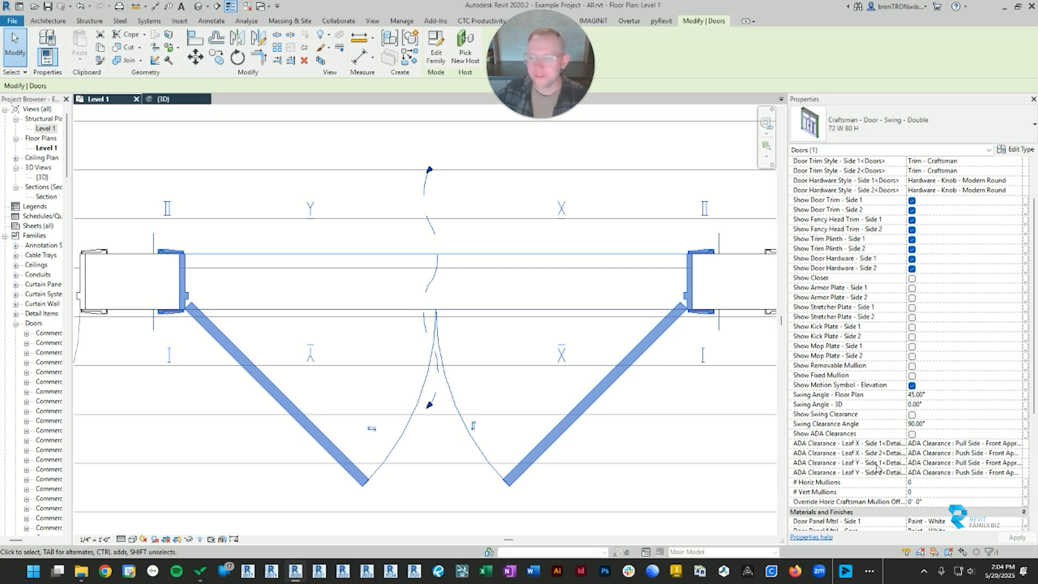
pyautogui.scroll(1, 874, 449)
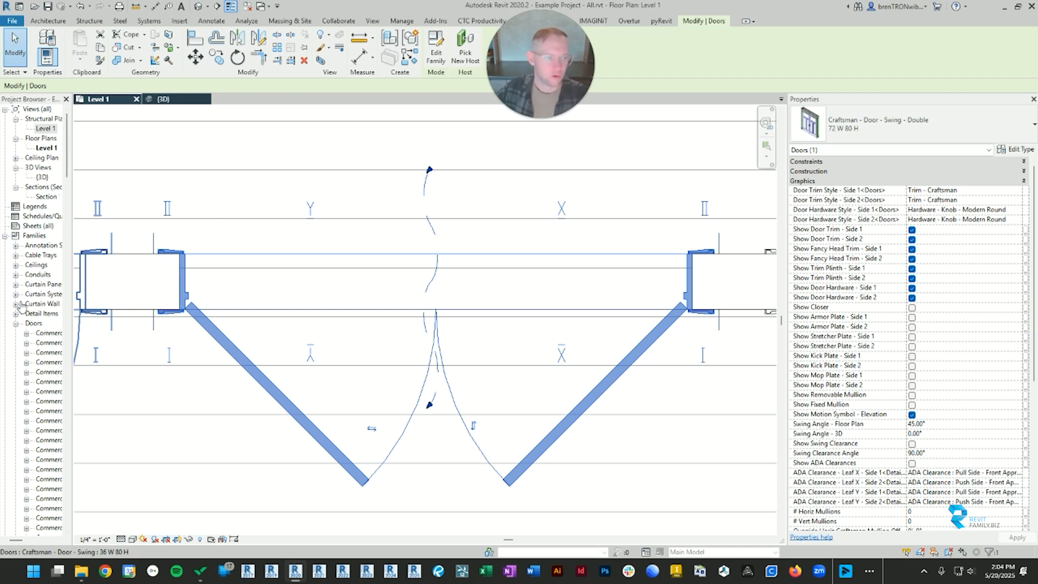
pyautogui.moveTo(154, 133); pyautogui.dragTo(157, 386)
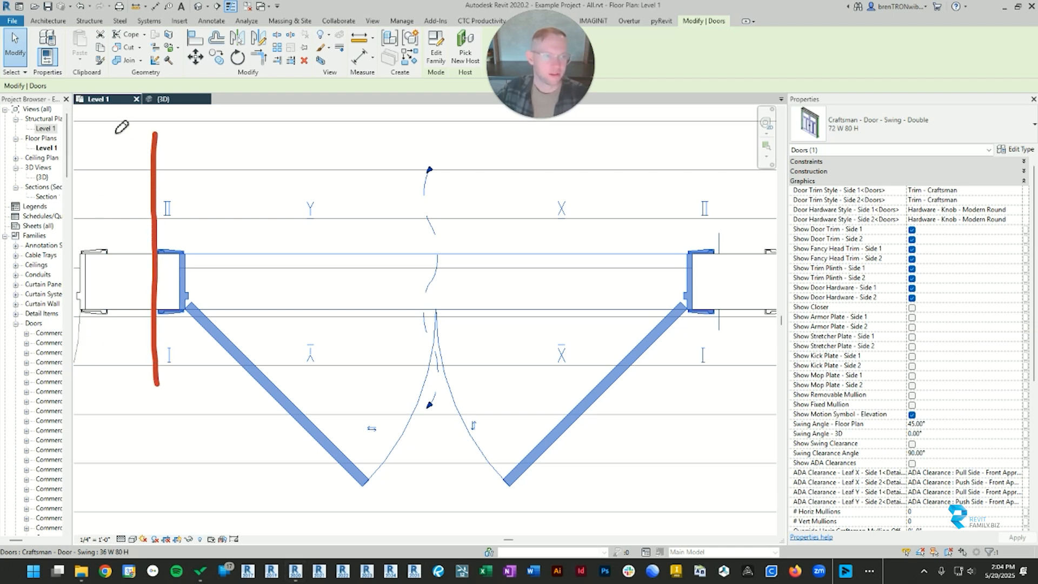
pyautogui.moveTo(114, 130); pyautogui.dragTo(98, 401)
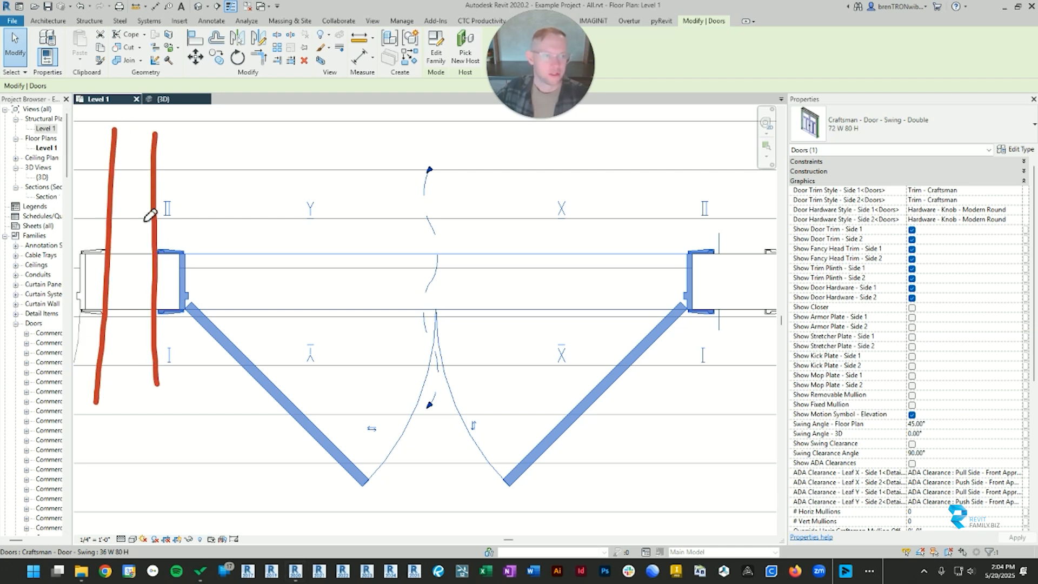
pyautogui.moveTo(150, 232)
pyautogui.mouseDown()
pyautogui.moveTo(147, 279)
pyautogui.moveTo(178, 300)
pyautogui.moveTo(181, 316)
pyautogui.moveTo(148, 278)
pyautogui.mouseUp()
pyautogui.click(35, 252)
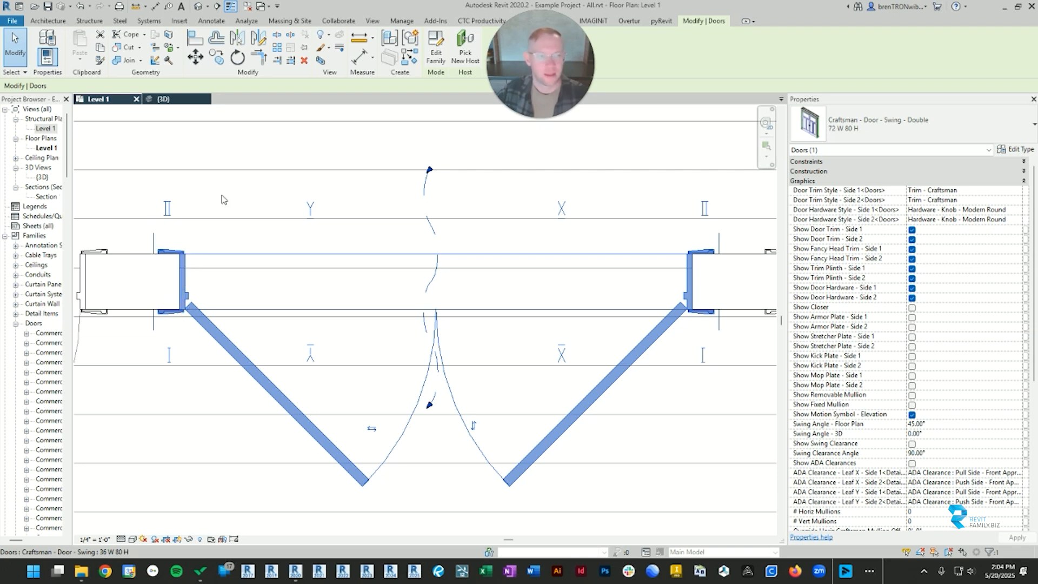
# Return to the 3D view and bring the whole Swing Double door into view.
pyautogui.click(173, 101)
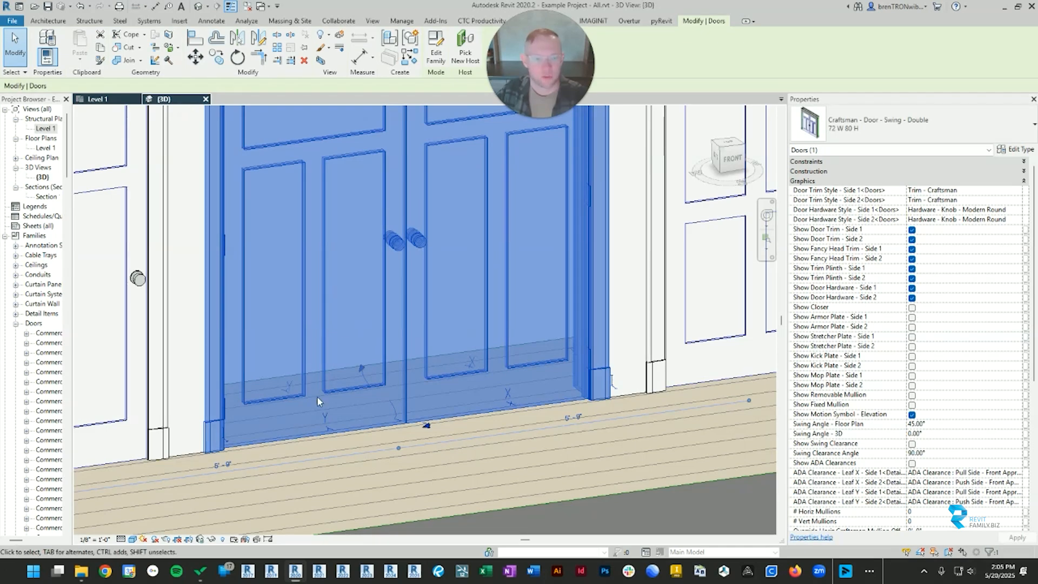
pyautogui.scroll(-3, 318, 398)
pyautogui.scroll(3, 342, 353)
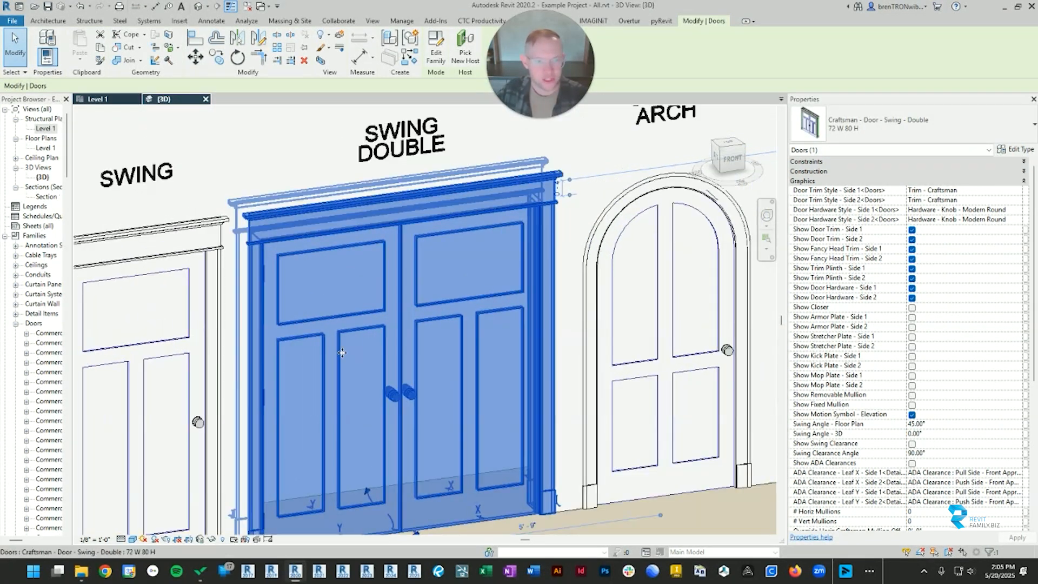
pyautogui.moveTo(342, 352); pyautogui.dragTo(342, 279, button='middle')
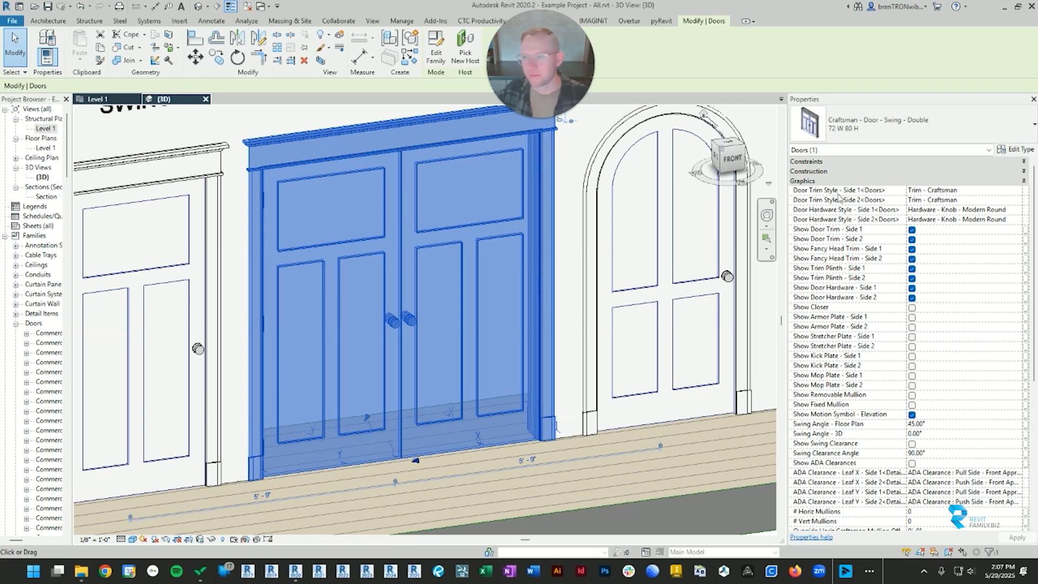
# Set the Swing Double door's side 1 trim style to Trim - Cape Cod and deselect the door to inspect the trim.
pyautogui.click(1017, 191)
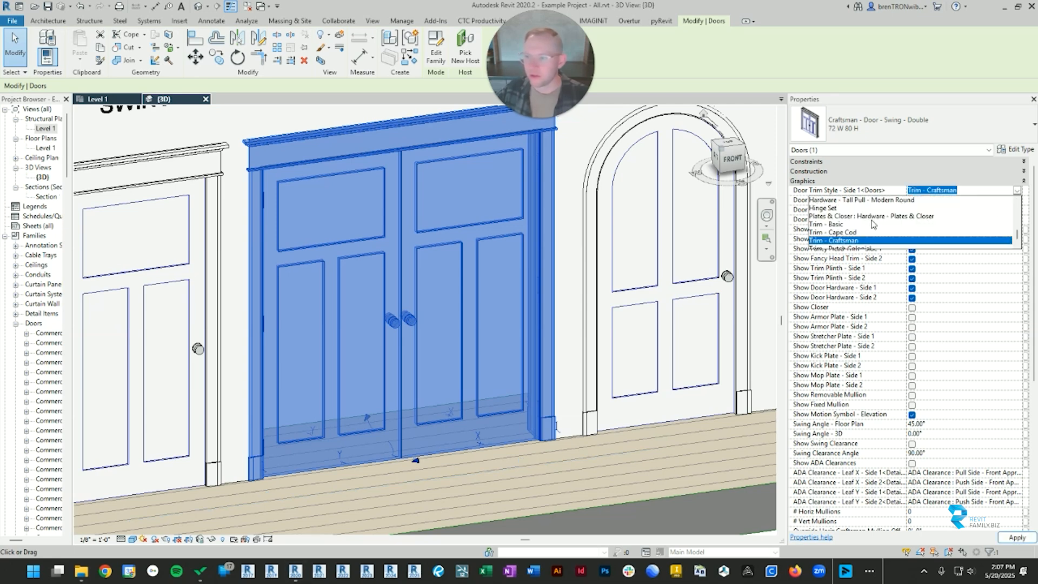
pyautogui.scroll(-1, 856, 226)
pyautogui.scroll(1, 856, 226)
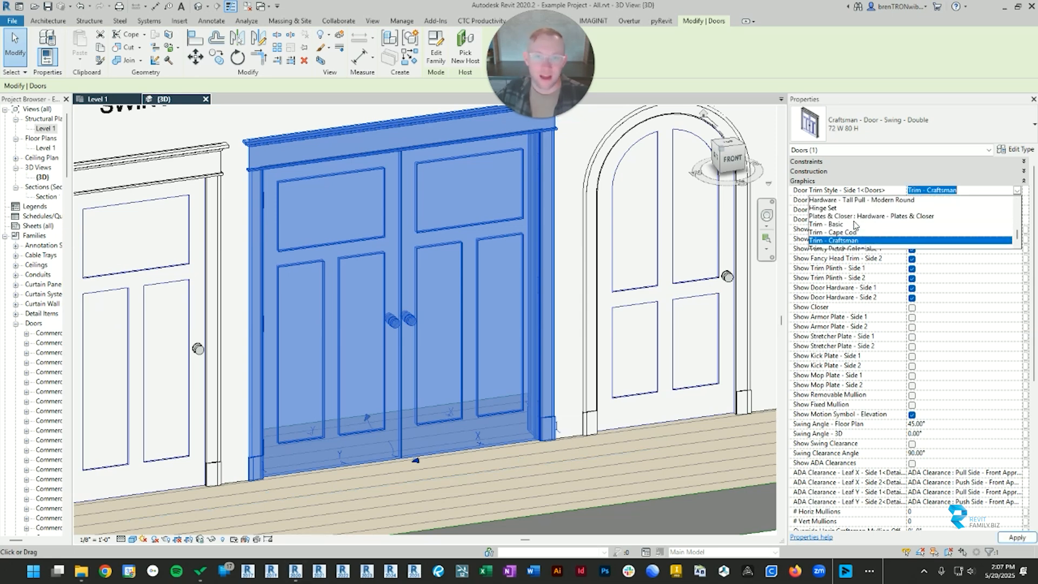
pyautogui.scroll(-2, 848, 221)
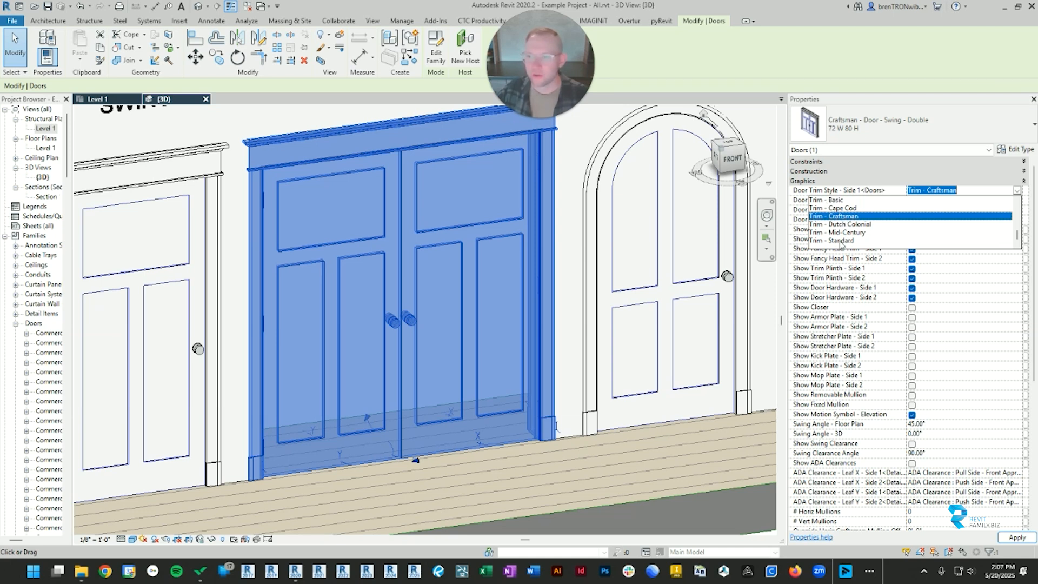
pyautogui.click(837, 215)
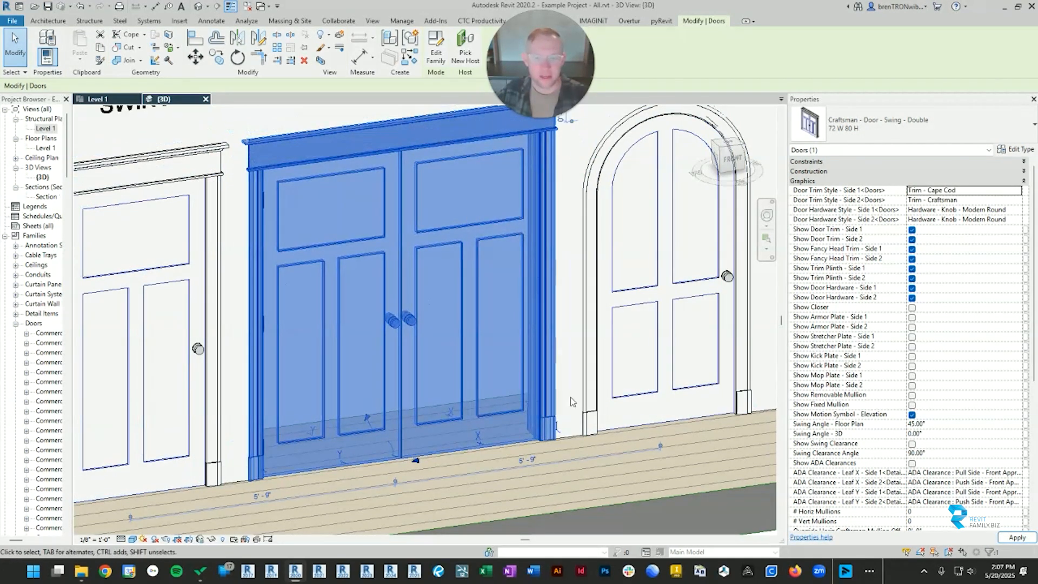
pyautogui.moveTo(572, 402); pyautogui.dragTo(571, 445, button='middle')
pyautogui.click(230, 111)
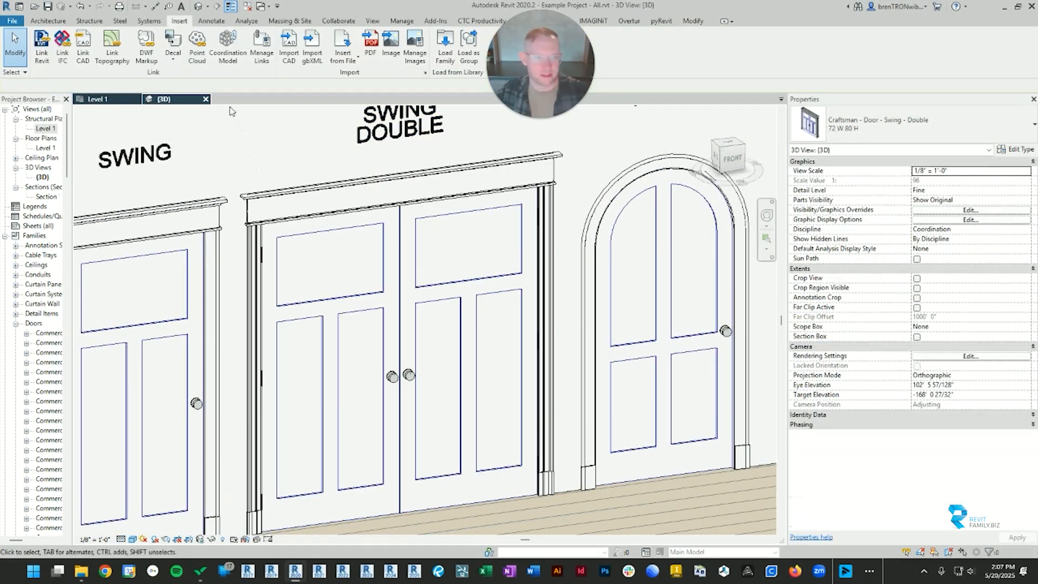
# Change the Swing Double door's side 1 trim style to Trim - Mid-Century and deselect the door.
pyautogui.click(254, 206)
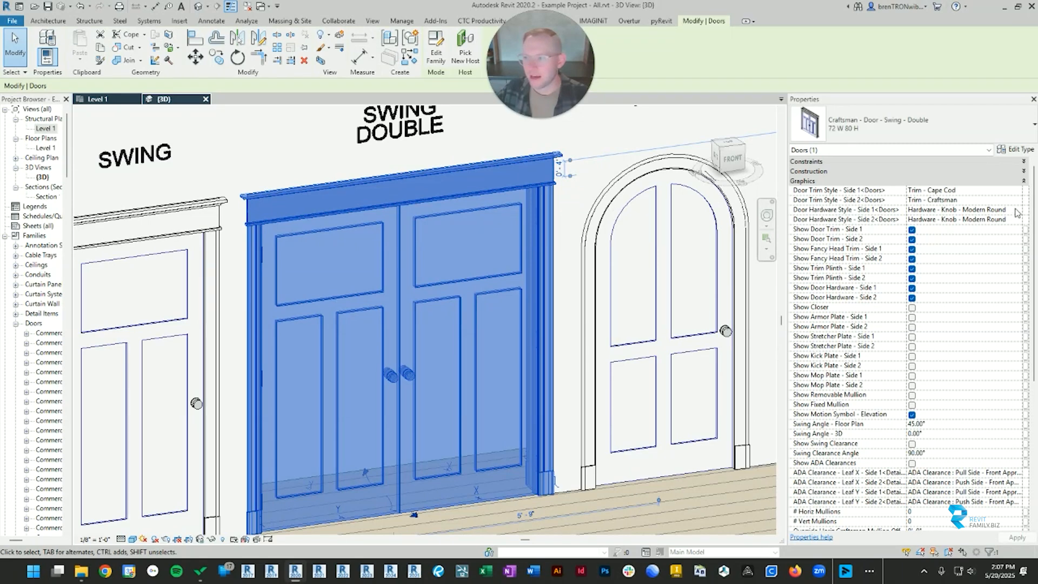
pyautogui.click(1017, 191)
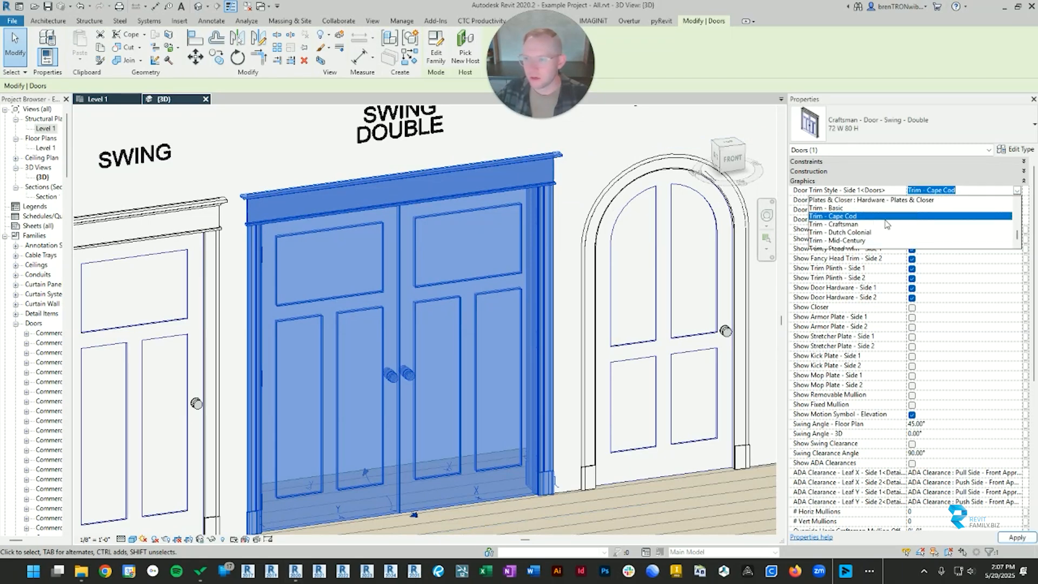
pyautogui.scroll(-1, 879, 226)
pyautogui.click(846, 232)
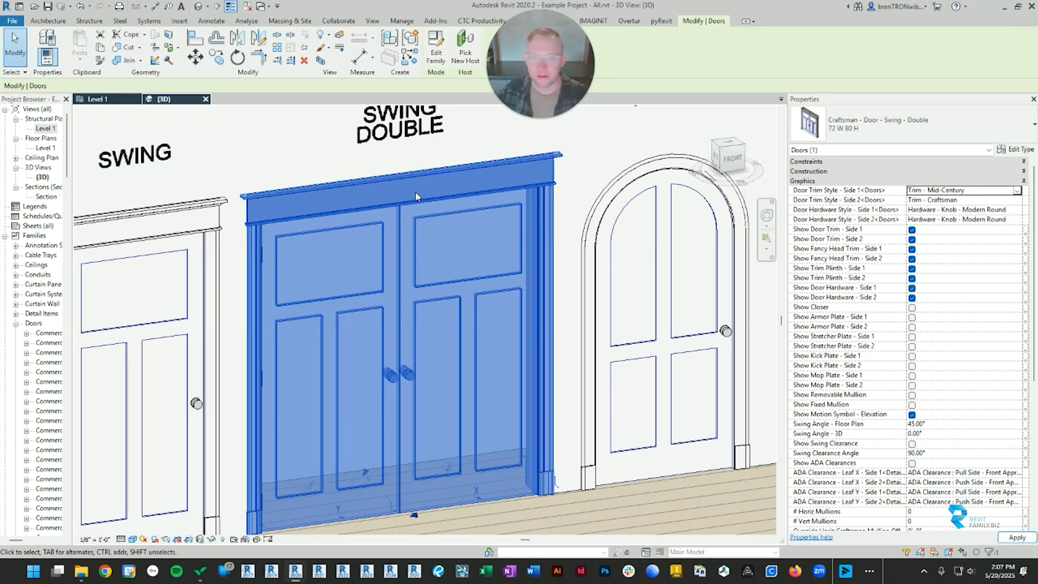
pyautogui.click(563, 299)
pyautogui.scroll(-1, 688, 323)
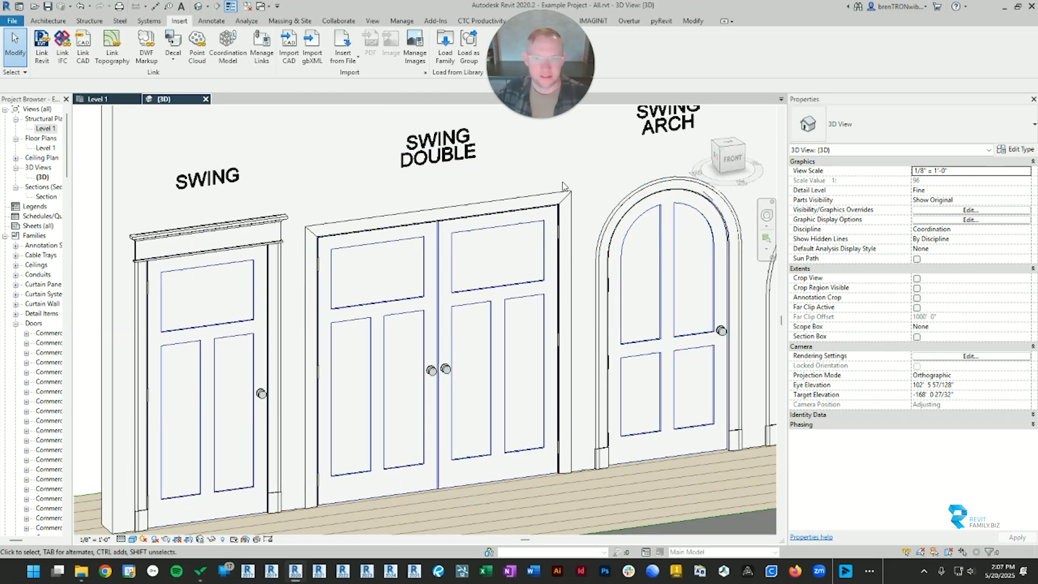
# Set the Swing Double door's side 1 hardware style to a Hardware - Handle - Modern Rectangular option and inspect the handles up close.
pyautogui.click(554, 197)
pyautogui.scroll(-4, 346, 289)
pyautogui.moveTo(301, 294)
pyautogui.keyDown('shift'); pyautogui.mouseDown(button='middle')
pyautogui.moveTo(519, 291)
pyautogui.moveTo(304, 292)
pyautogui.mouseUp(button='middle'); pyautogui.keyUp('shift')
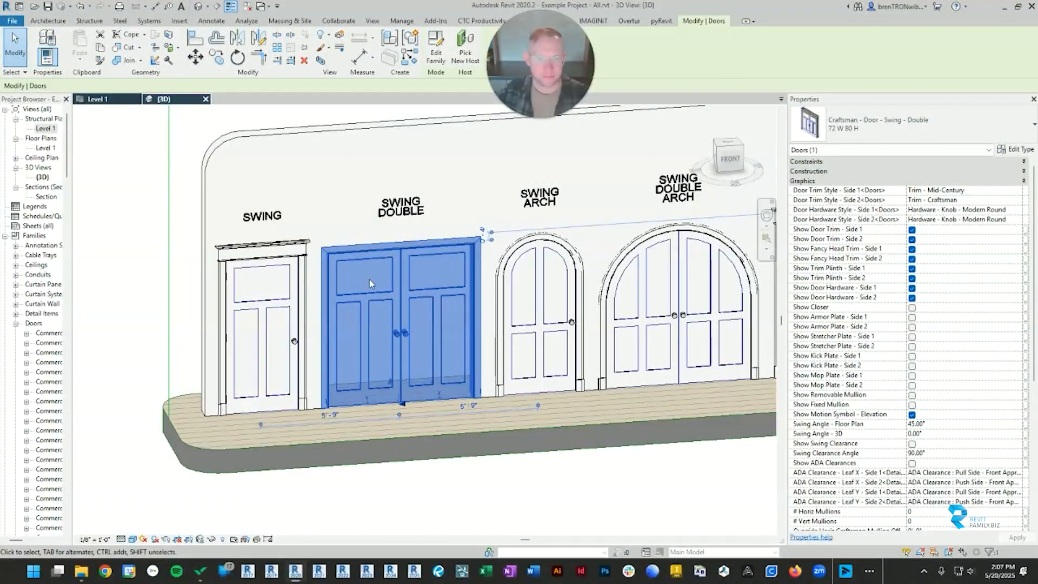
pyautogui.scroll(3, 376, 280)
pyautogui.moveTo(412, 297); pyautogui.dragTo(400, 254, button='middle')
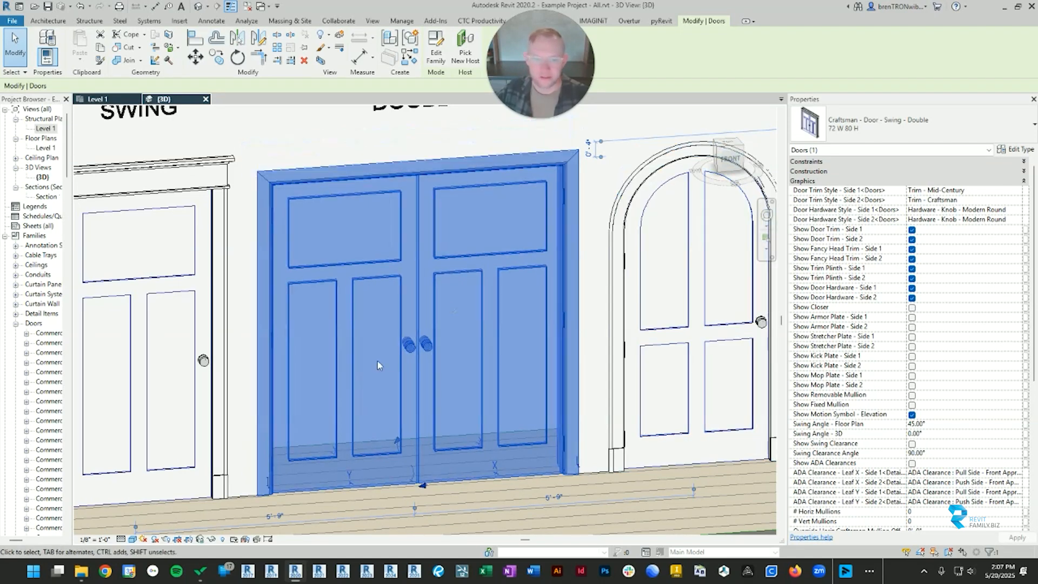
pyautogui.click(1019, 211)
pyautogui.scroll(3, 916, 253)
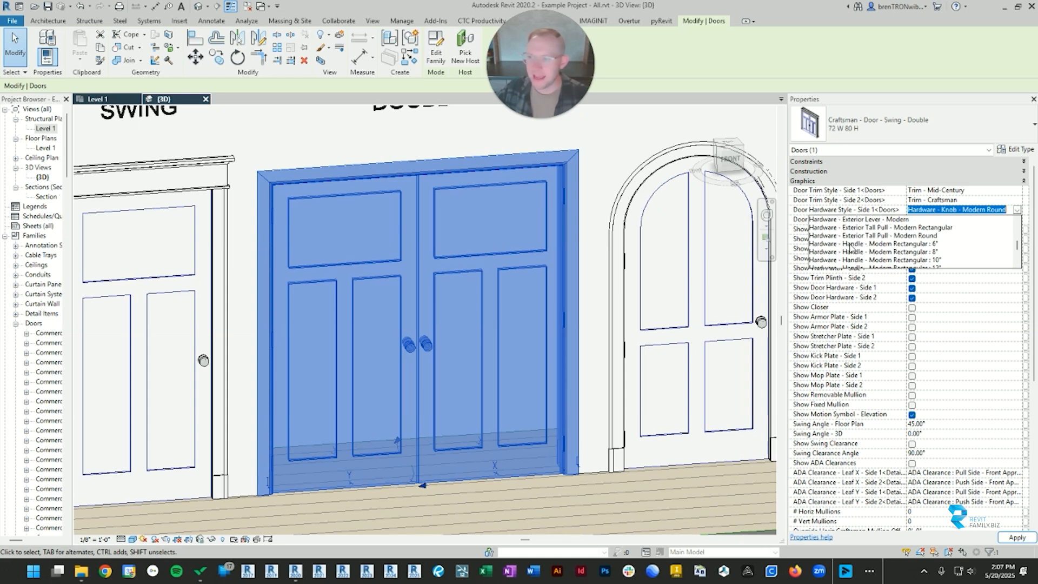
pyautogui.click(852, 245)
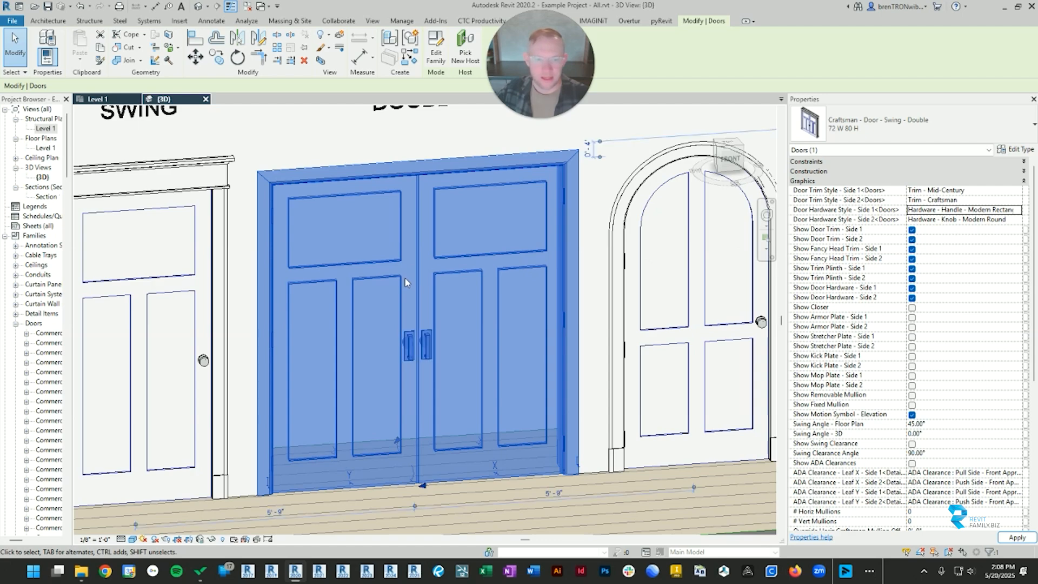
pyautogui.scroll(3, 406, 281)
pyautogui.press('Escape')
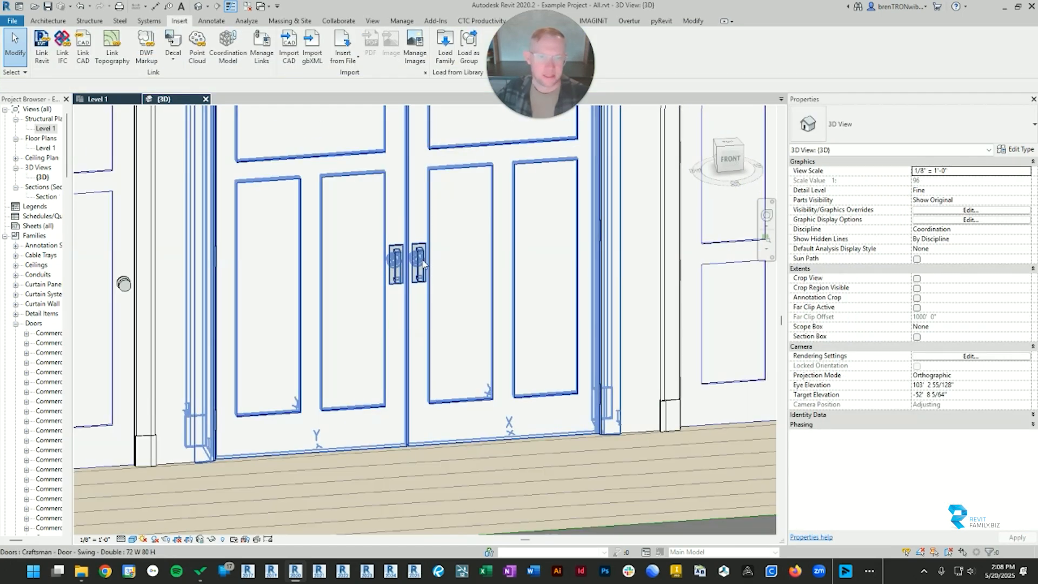
# Set the Swing Double door's side 1 trim style back to Trim - Craftsman.
pyautogui.click(423, 263)
pyautogui.scroll(-3, 411, 287)
pyautogui.keyDown('shift'); pyautogui.moveTo(398, 290); pyautogui.dragTo(394, 420, button='middle'); pyautogui.keyUp('shift')
pyautogui.press('Escape')
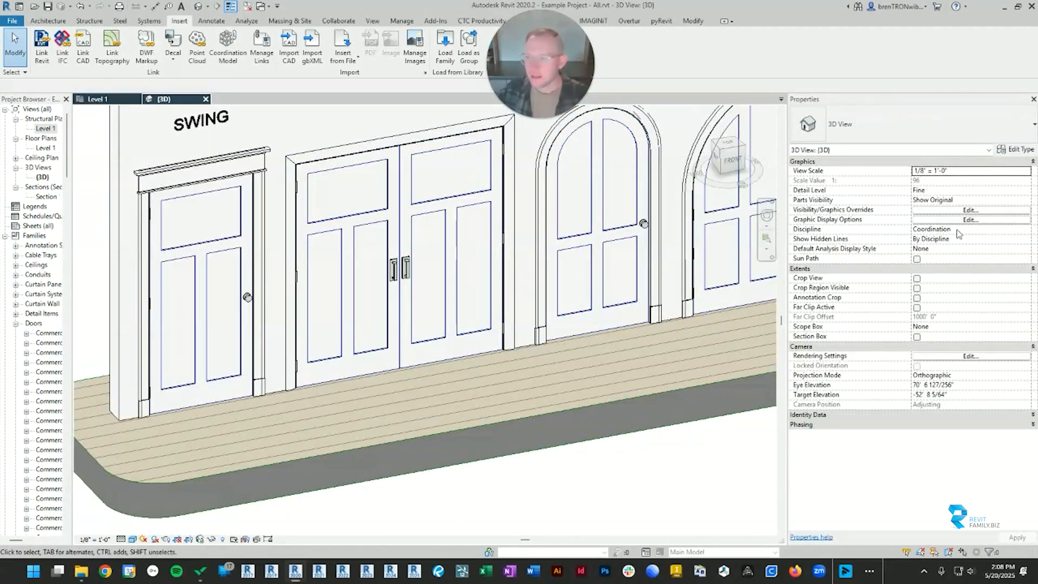
pyautogui.click(398, 325)
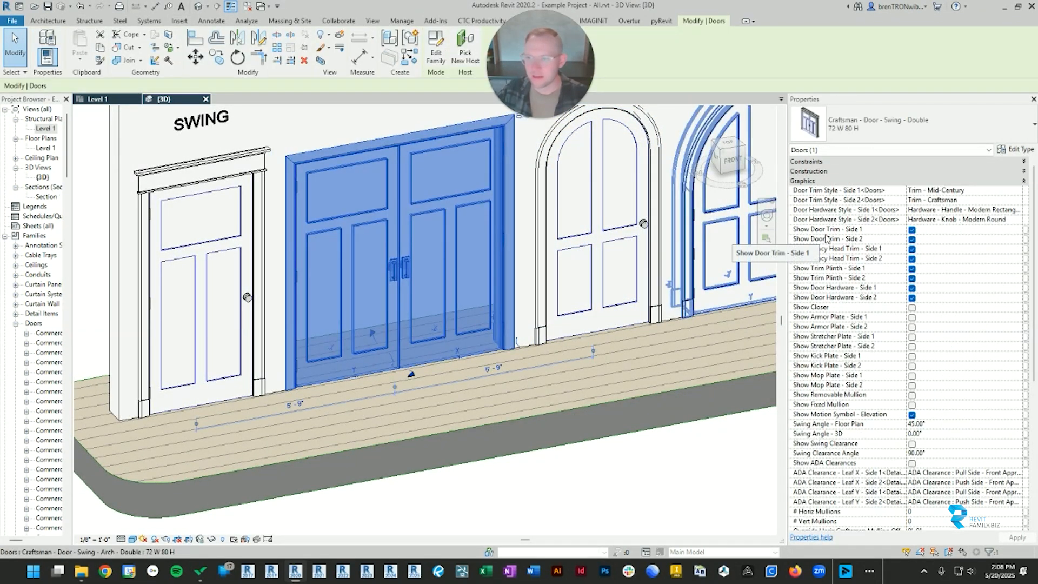
pyautogui.click(1020, 192)
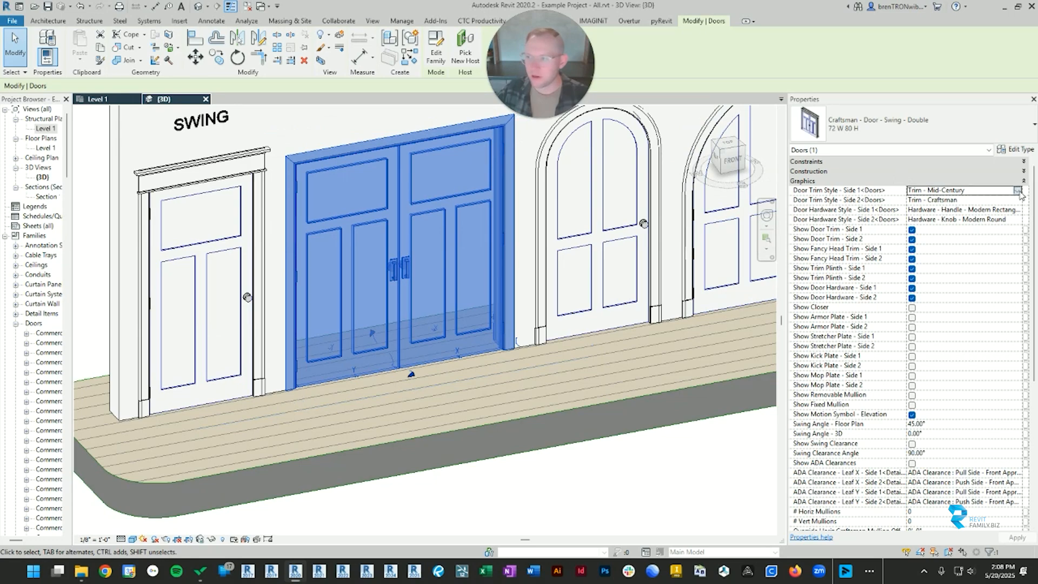
pyautogui.click(1017, 190)
pyautogui.press('Escape')
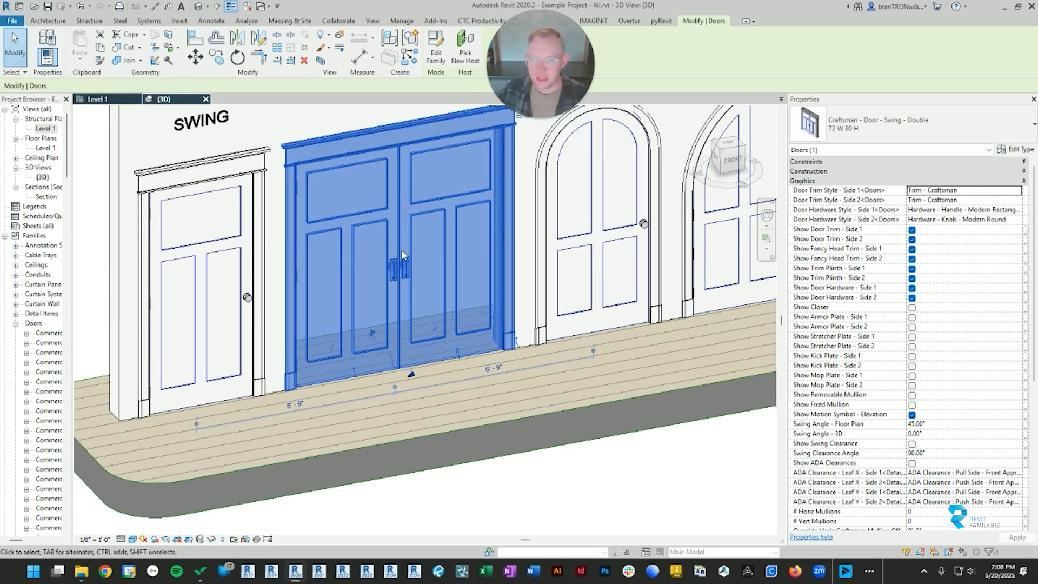
# Turn off the door trim on side 1 of the Swing Double door and deselect it to view the opening without trim.
pyautogui.scroll(3, 384, 267)
pyautogui.moveTo(385, 267); pyautogui.dragTo(404, 342, button='middle')
pyautogui.keyDown('shift'); pyautogui.moveTo(492, 364); pyautogui.dragTo(491, 336, button='middle'); pyautogui.keyUp('shift')
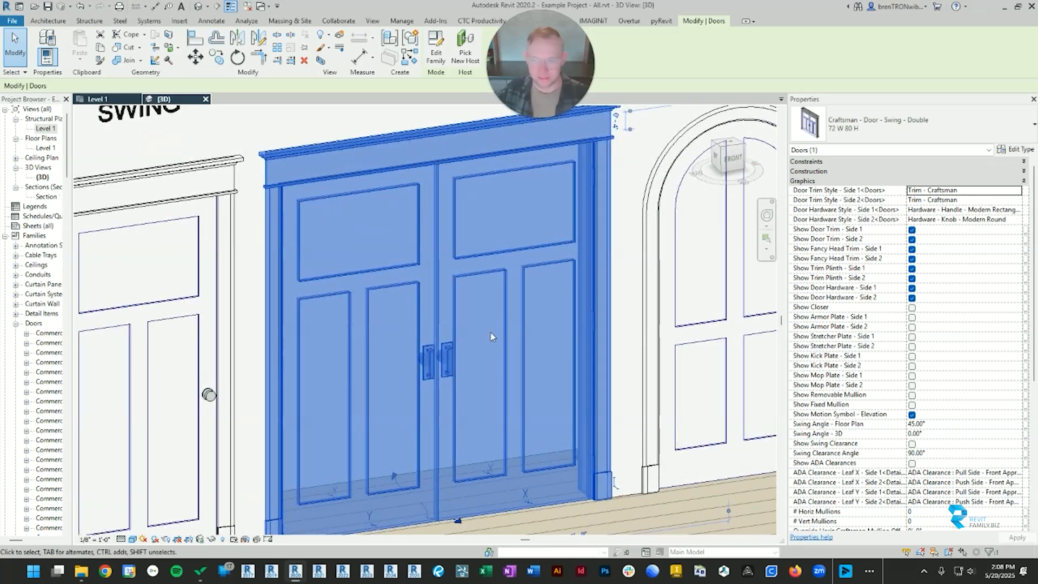
pyautogui.scroll(-2, 492, 330)
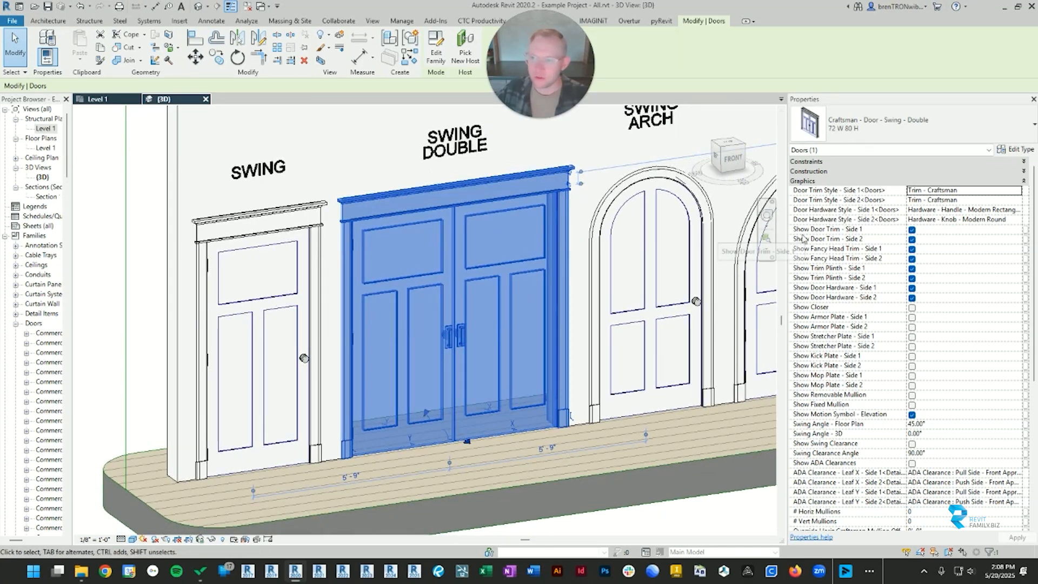
pyautogui.click(912, 230)
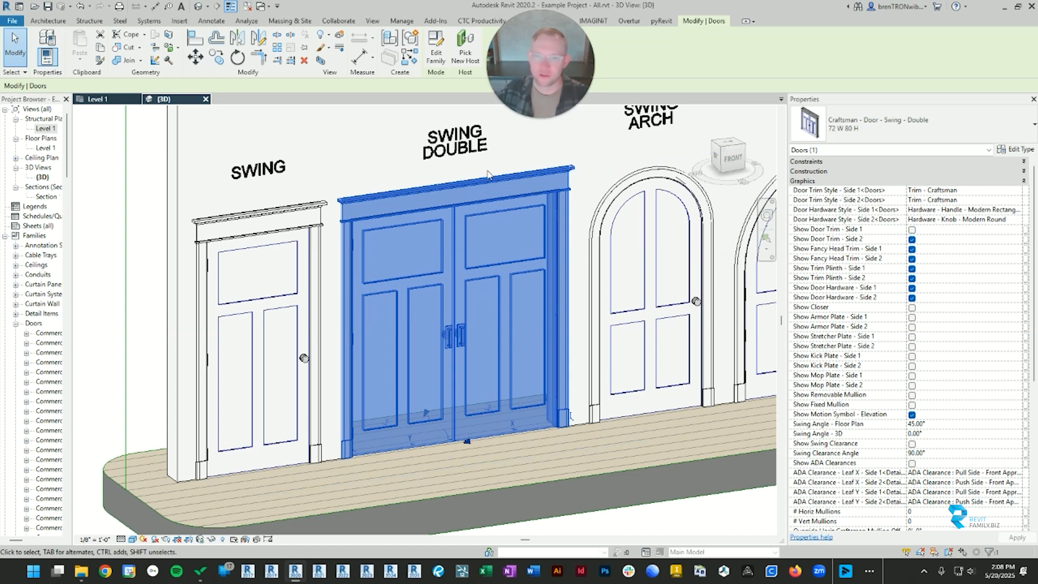
pyautogui.press('Escape')
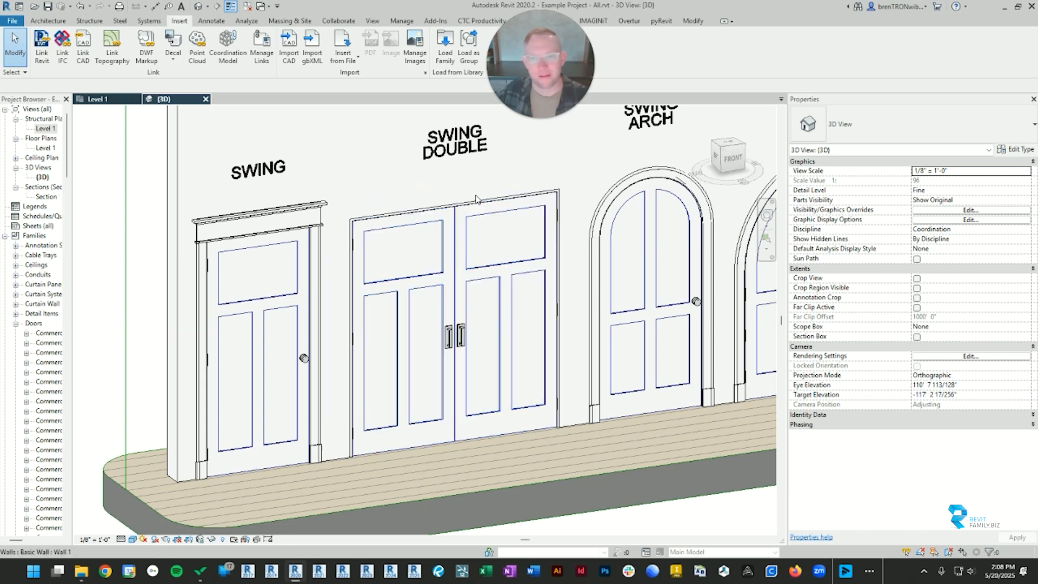
# Turn the side 1 door trim of the Swing Double door back on and deselect the door.
pyautogui.click(487, 303)
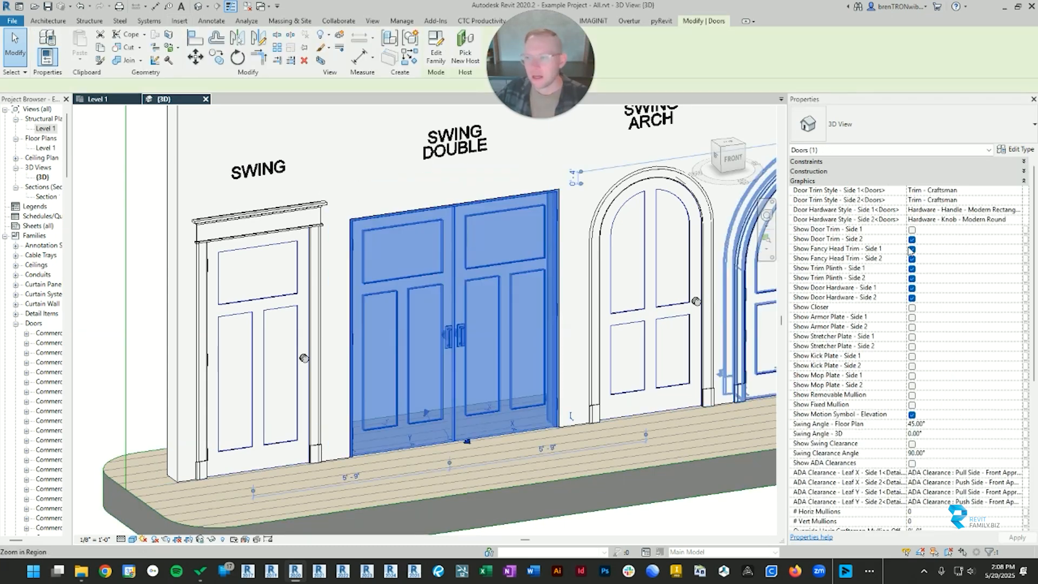
pyautogui.click(912, 230)
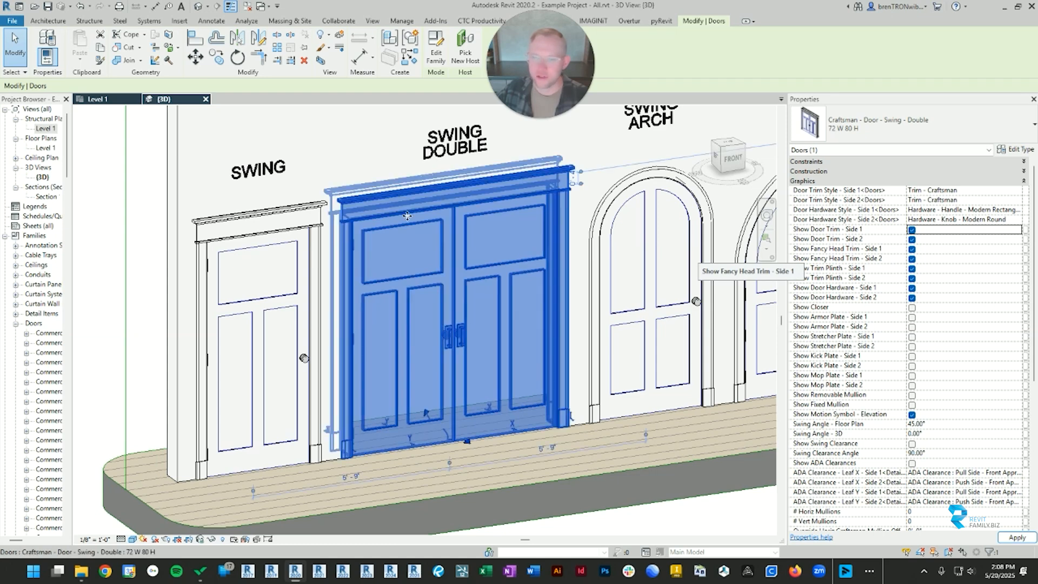
pyautogui.press('Escape')
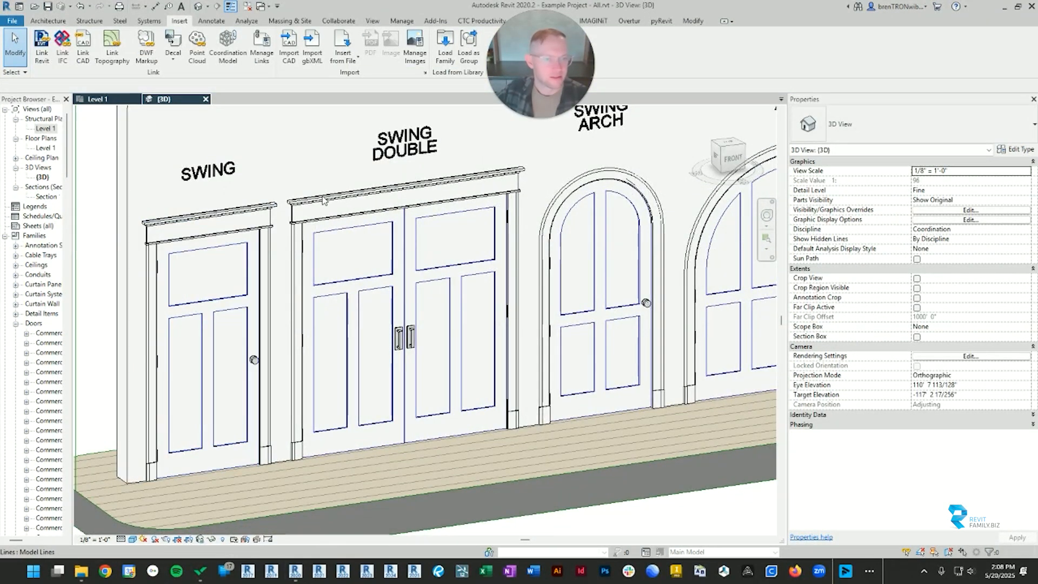
pyautogui.moveTo(285, 186)
pyautogui.mouseDown()
pyautogui.moveTo(545, 206)
pyautogui.moveTo(407, 169)
pyautogui.moveTo(287, 186)
pyautogui.mouseUp()
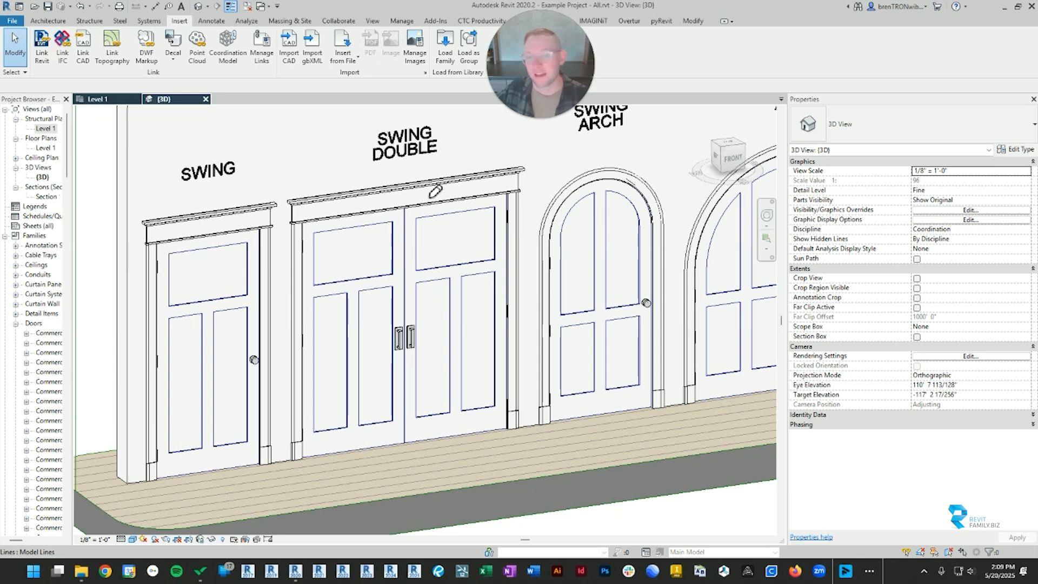
pyautogui.moveTo(285, 439); pyautogui.dragTo(325, 461)
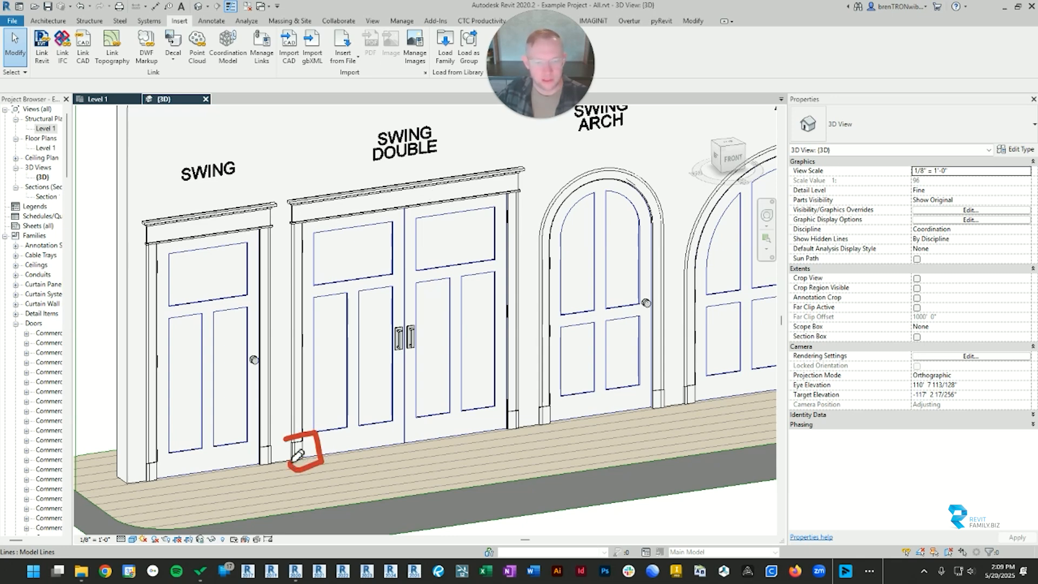
# Turn off the fancy head trim on side 1 of the Swing Double door.
pyautogui.click(472, 181)
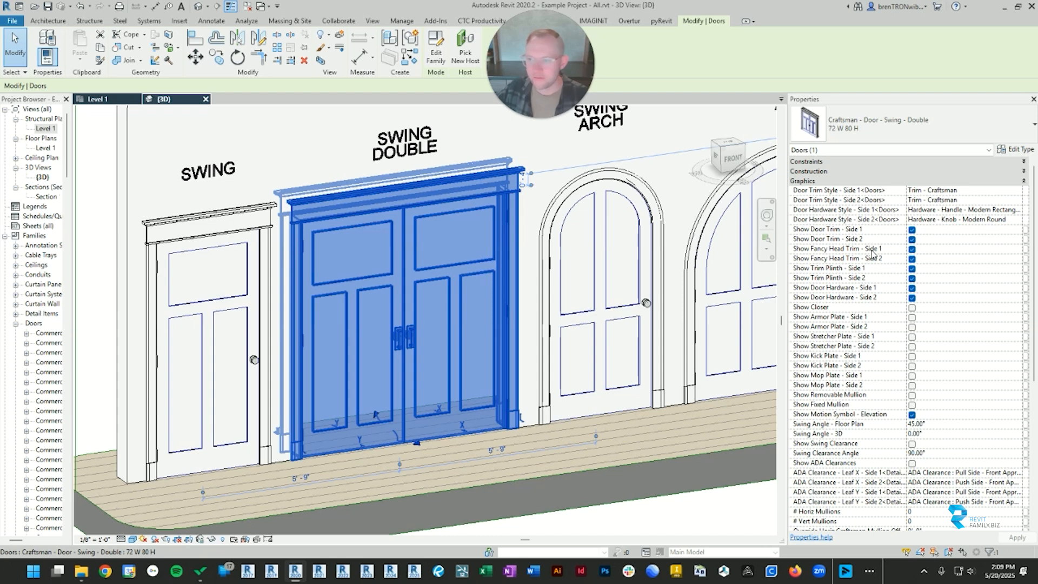
pyautogui.click(912, 250)
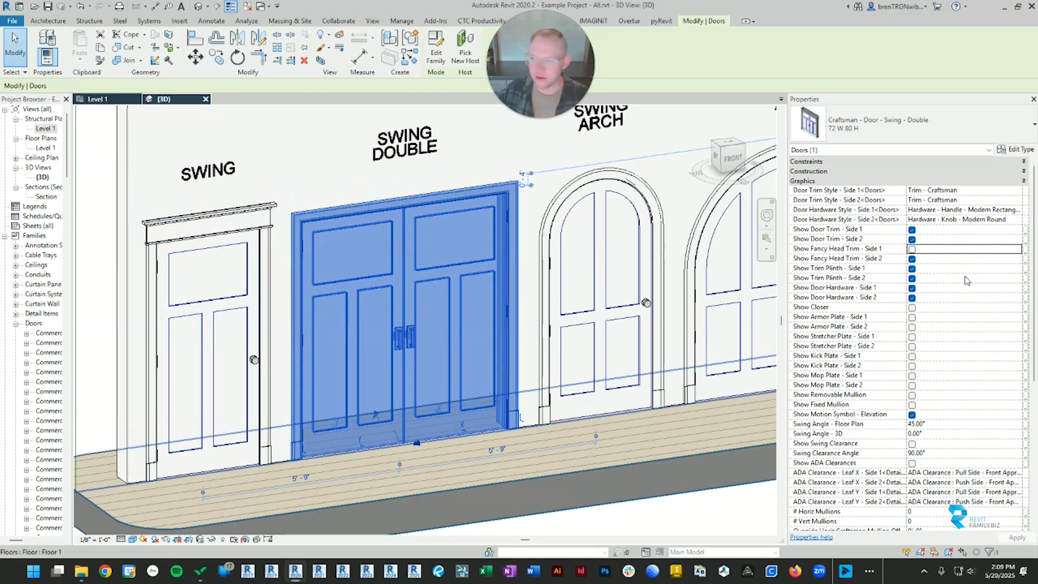
# Turn off the trim plinth and door hardware on side 1 of the Swing Double door and deselect it.
pyautogui.click(912, 269)
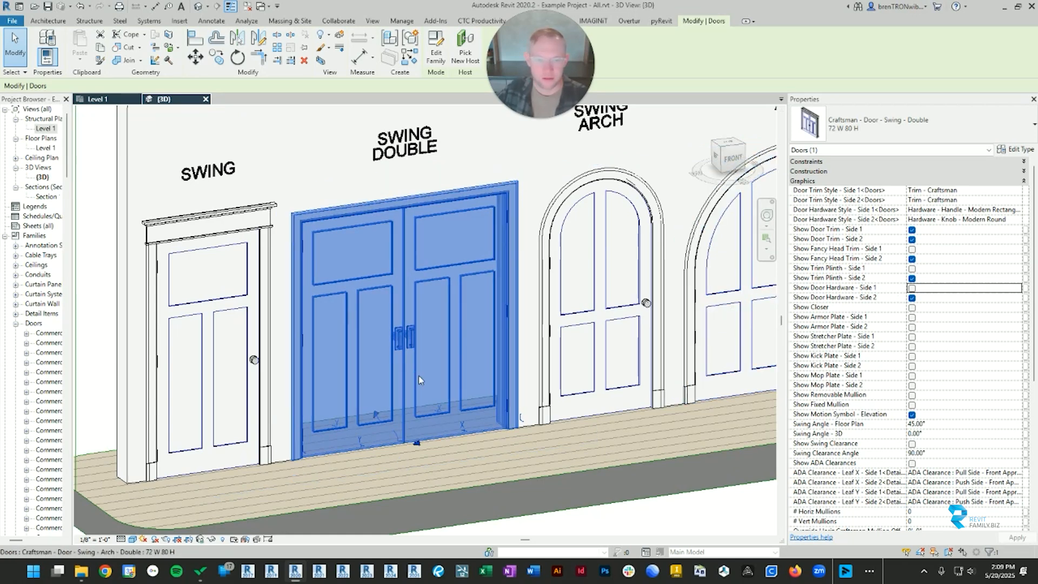
pyautogui.press('space')
pyautogui.press('space')
pyautogui.click(695, 522)
pyautogui.scroll(-1, 519, 398)
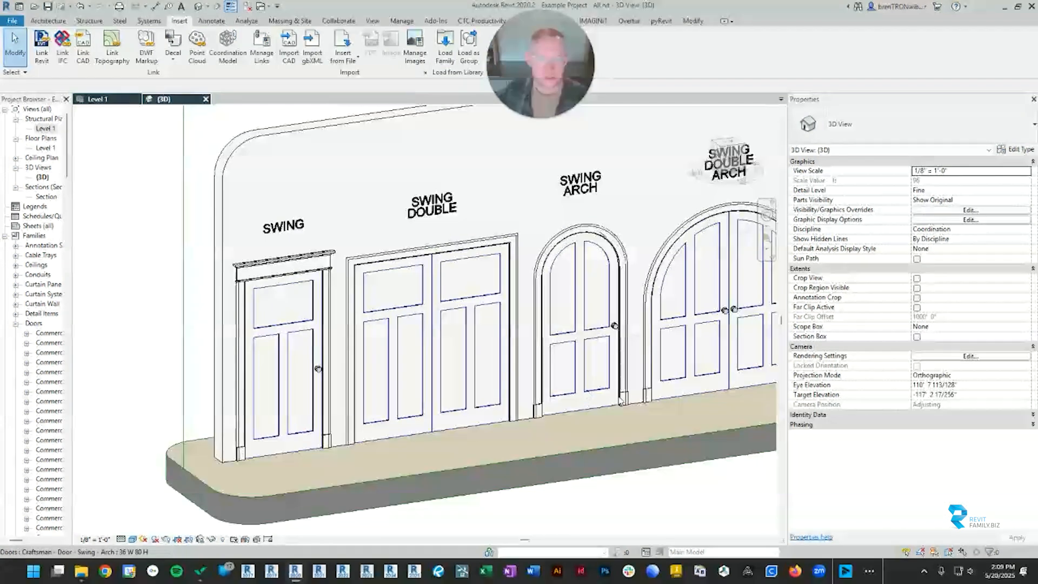
pyautogui.moveTo(622, 401)
pyautogui.keyDown('shift'); pyautogui.mouseDown(button='middle')
pyautogui.moveTo(586, 348)
pyautogui.moveTo(633, 399)
pyautogui.mouseUp(button='middle'); pyautogui.keyUp('shift')
pyautogui.scroll(1, 518, 332)
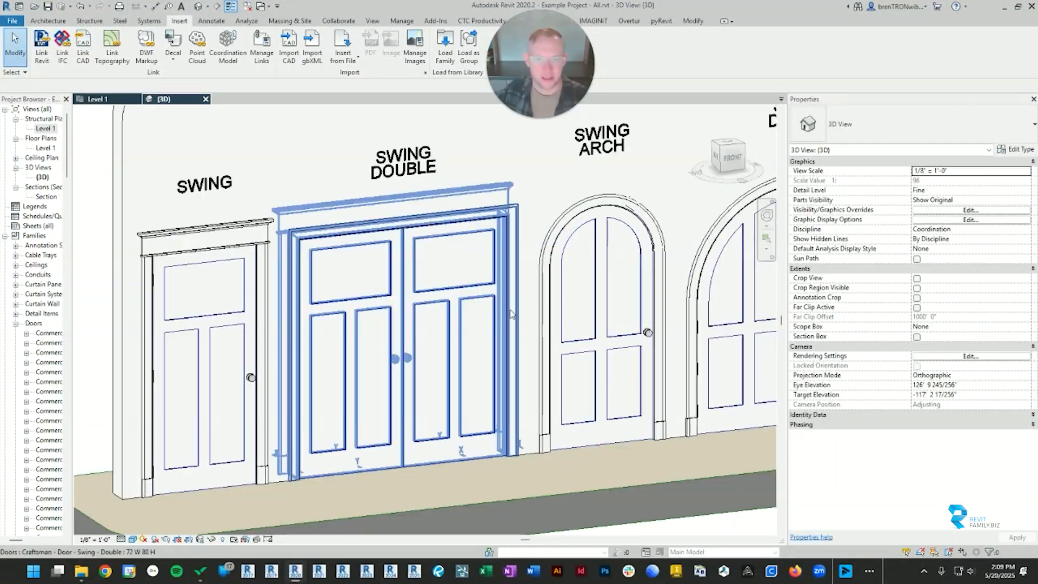
# Turn on the closer for the Swing Double door and inspect it at the door head.
pyautogui.click(455, 226)
pyautogui.scroll(-1, 957, 321)
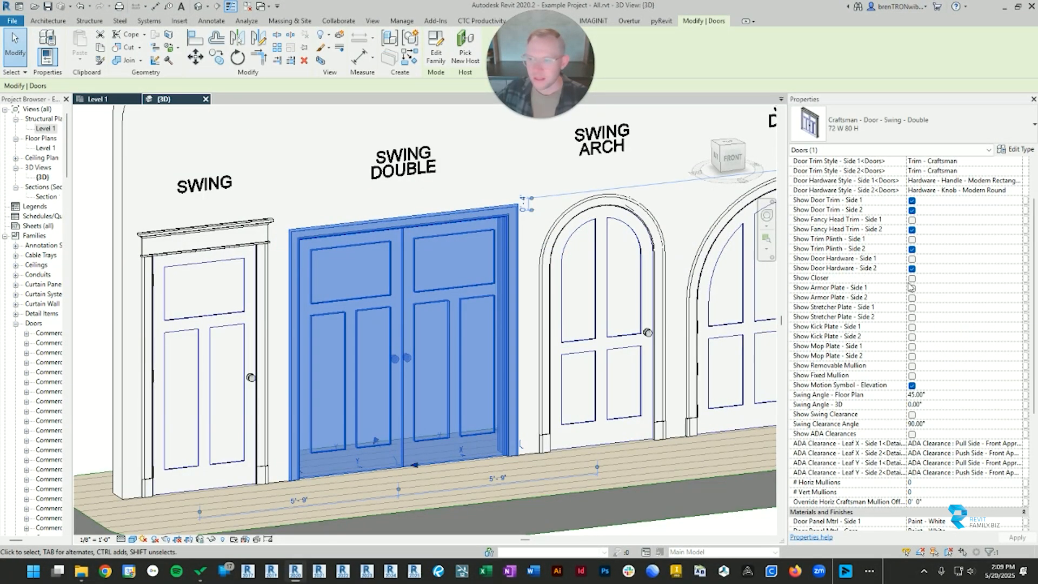
pyautogui.scroll(-2, 808, 297)
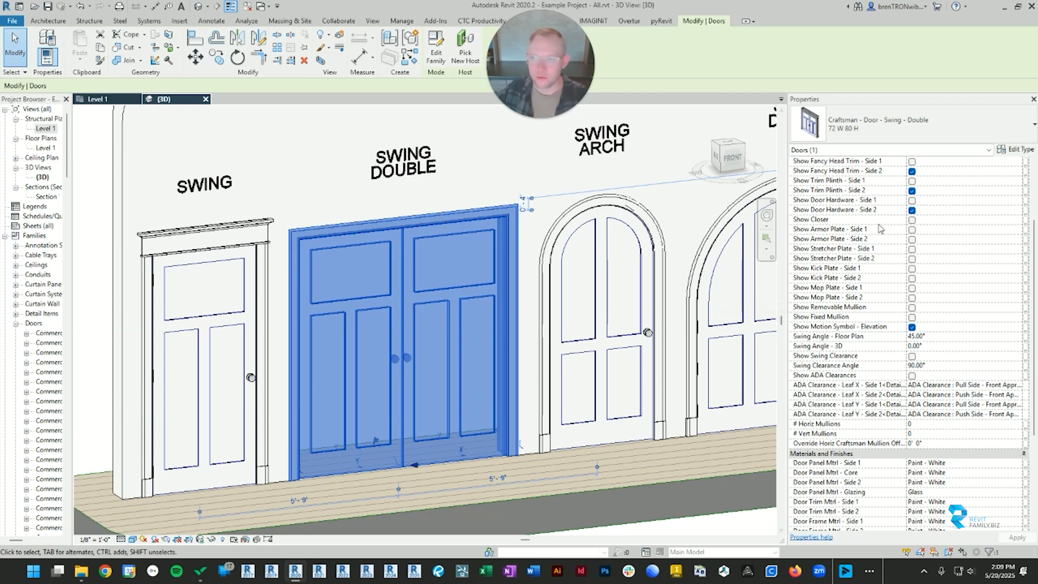
pyautogui.click(912, 220)
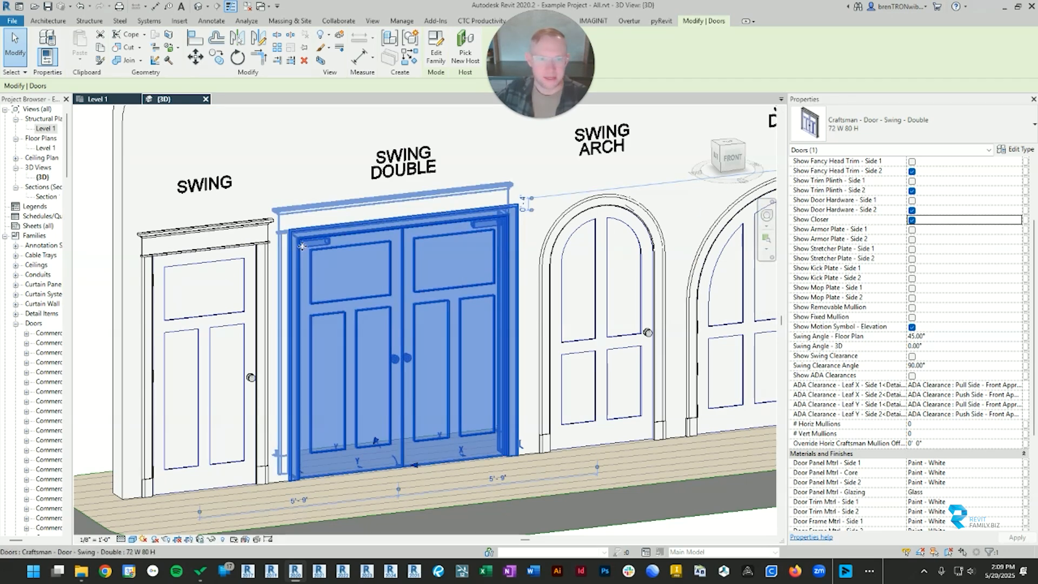
pyautogui.scroll(4, 314, 247)
pyautogui.scroll(-2, 448, 320)
pyautogui.moveTo(597, 331); pyautogui.dragTo(553, 286, button='middle')
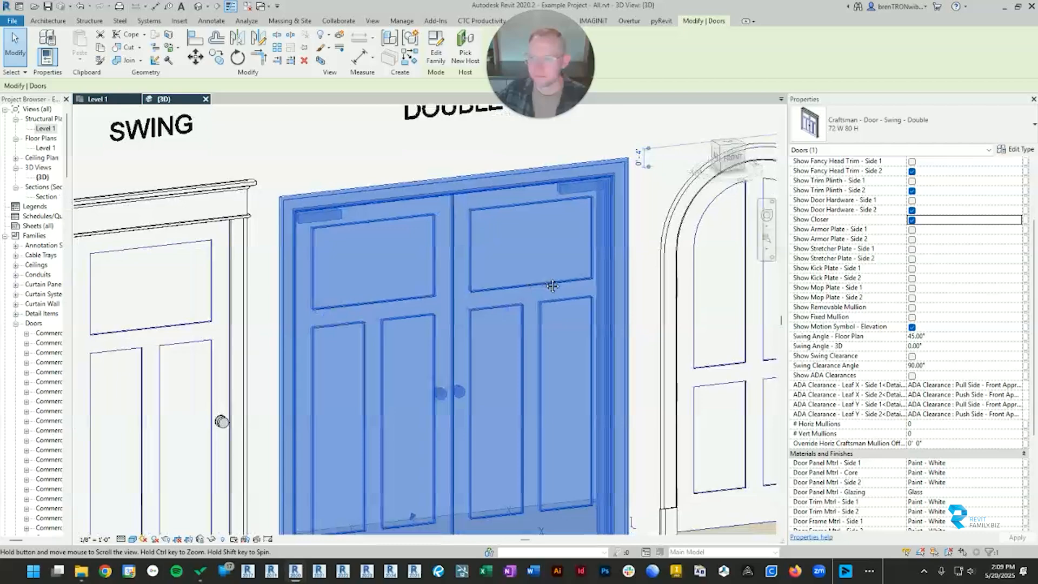
# Turn on the armor plates for sides 1 and 2 of the Swing Double door and view them from the back.
pyautogui.click(912, 230)
pyautogui.click(913, 239)
pyautogui.scroll(-3, 487, 348)
pyautogui.keyDown('shift'); pyautogui.moveTo(406, 354); pyautogui.dragTo(578, 284, button='middle'); pyautogui.keyUp('shift')
pyautogui.click(694, 349)
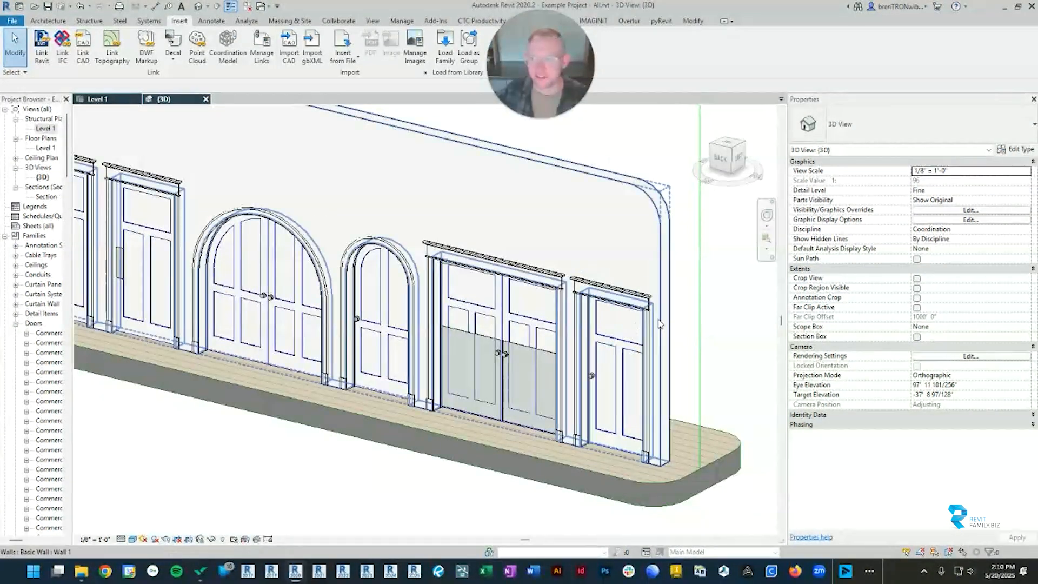
# Replace the Swing Double door's armor plates with stretcher plates on both sides and deselect the door.
pyautogui.click(549, 272)
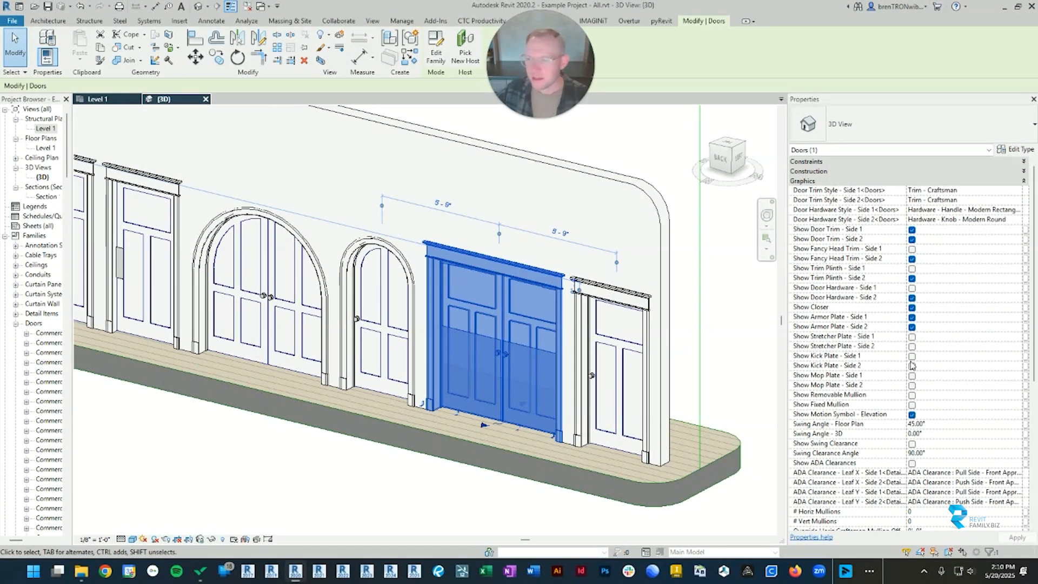
pyautogui.click(913, 327)
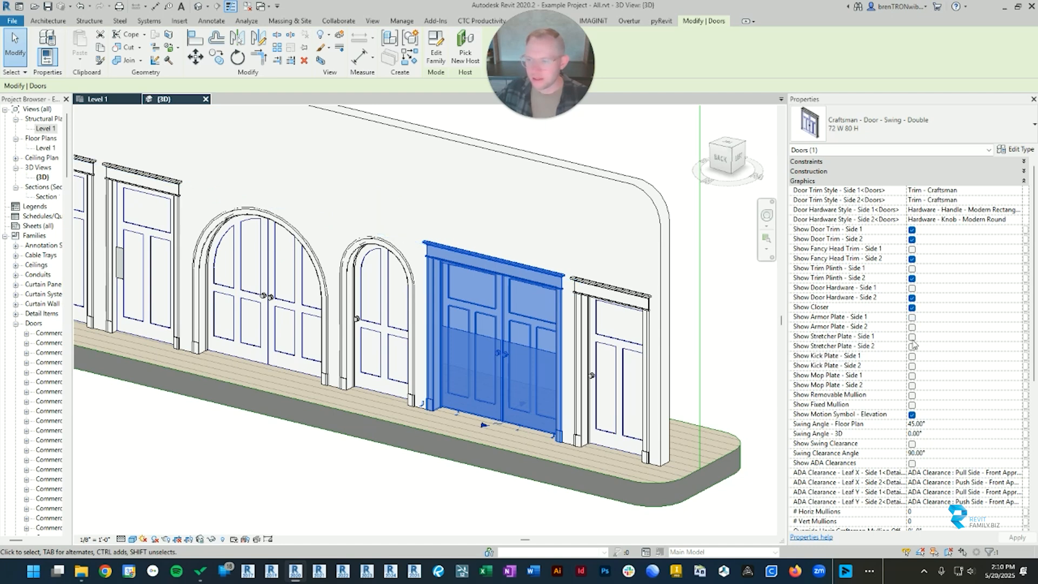
pyautogui.click(912, 338)
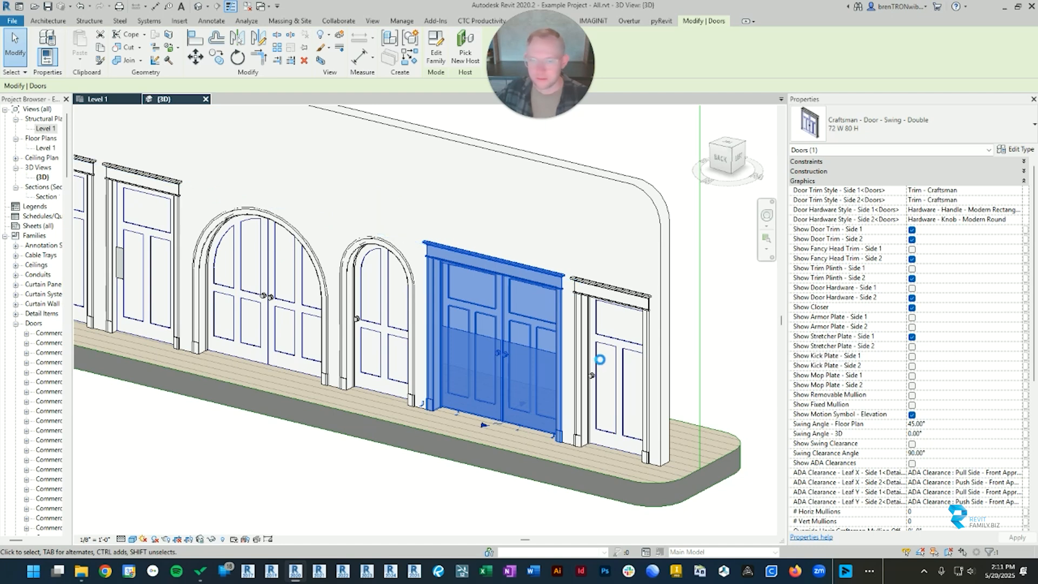
pyautogui.click(735, 354)
pyautogui.keyDown('shift'); pyautogui.moveTo(735, 355); pyautogui.dragTo(670, 378, button='middle'); pyautogui.keyUp('shift')
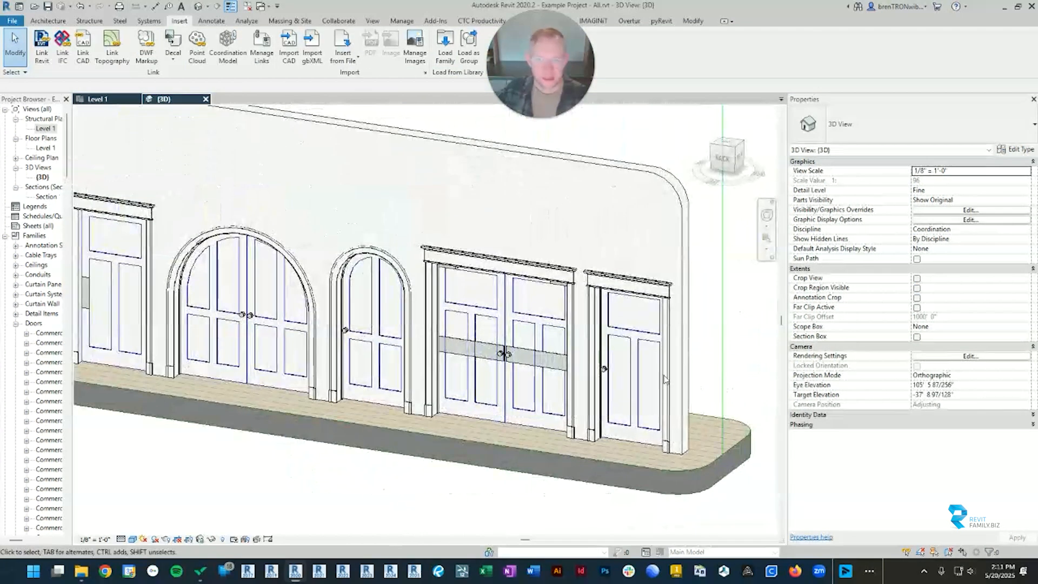
pyautogui.scroll(2, 491, 347)
pyautogui.scroll(-1, 518, 378)
pyautogui.moveTo(519, 380); pyautogui.dragTo(460, 349, button='middle')
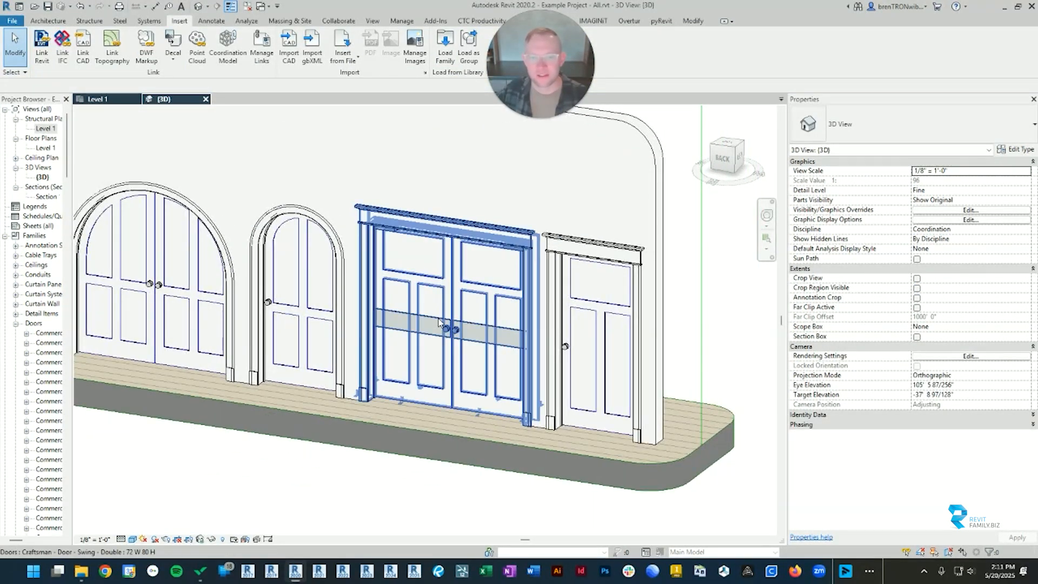
# Replace the Swing Double door's stretcher plates with kick plates on both sides and deselect the door.
pyautogui.click(441, 327)
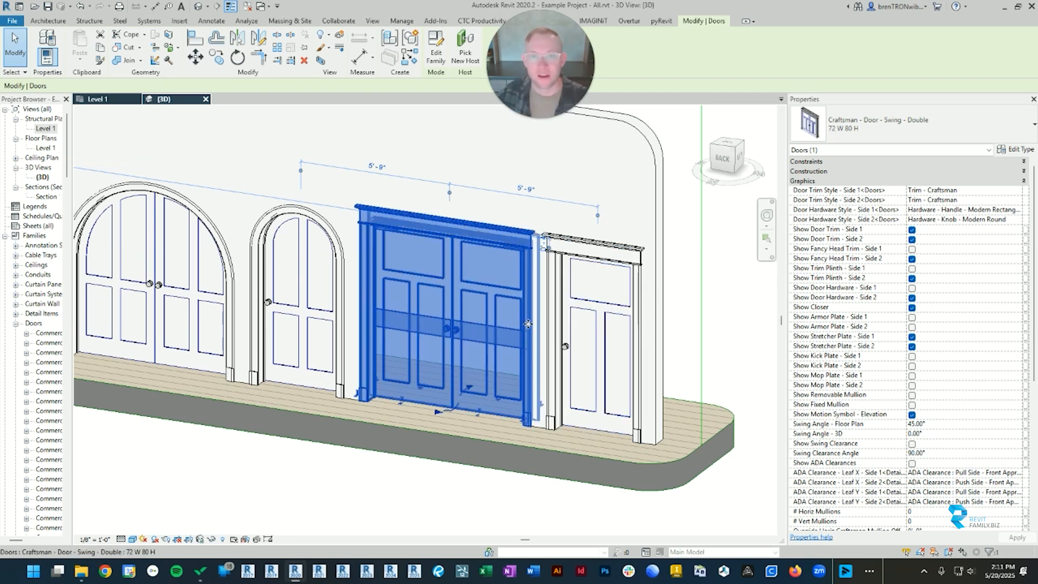
pyautogui.click(912, 336)
pyautogui.click(913, 346)
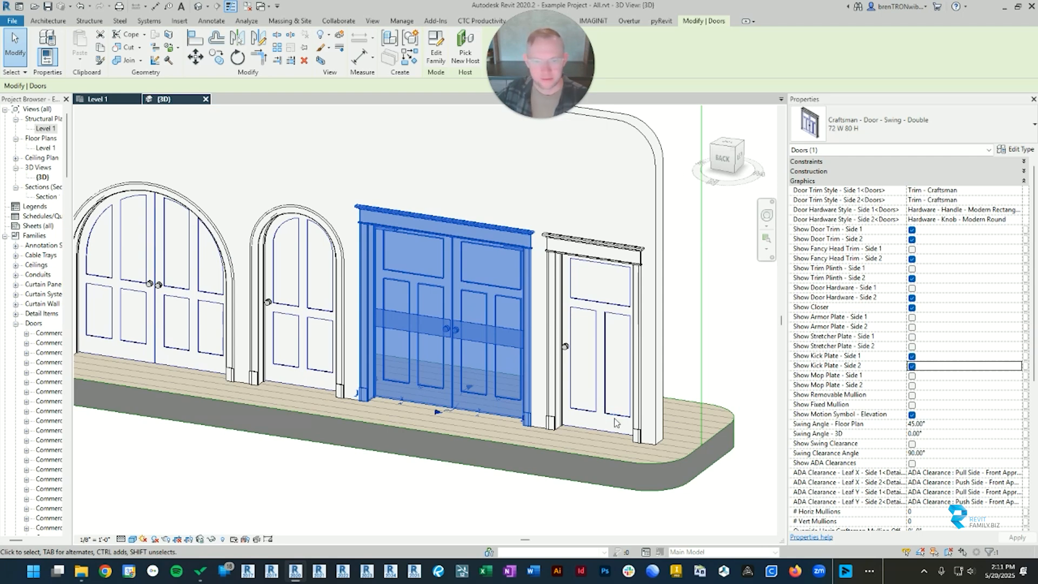
pyautogui.moveTo(611, 416)
pyautogui.keyDown('shift'); pyautogui.mouseDown(button='middle')
pyautogui.moveTo(374, 399)
pyautogui.moveTo(606, 413)
pyautogui.mouseUp(button='middle'); pyautogui.keyUp('shift')
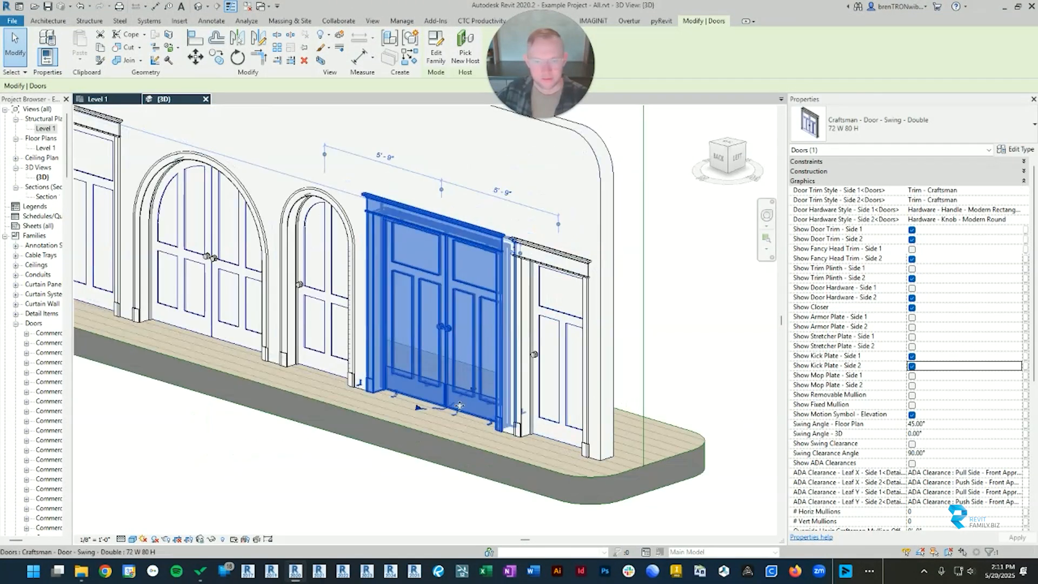
pyautogui.click(605, 413)
# Replace the Swing Double door's kick plates with mop plates on both sides, checking the door from front and back.
pyautogui.click(484, 316)
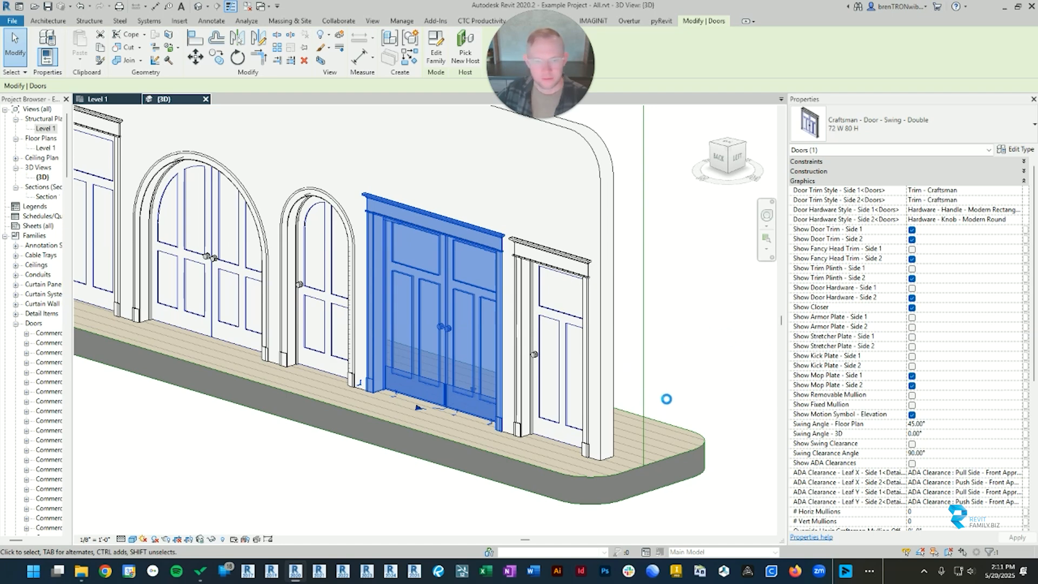
pyautogui.click(724, 403)
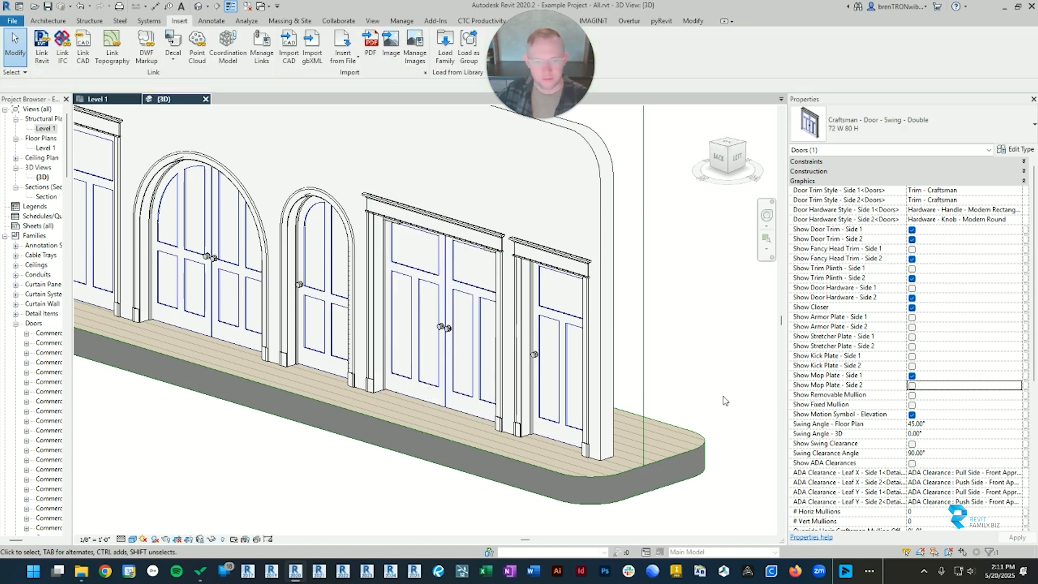
pyautogui.keyDown('shift'); pyautogui.moveTo(724, 403); pyautogui.dragTo(431, 388, button='middle'); pyautogui.keyUp('shift')
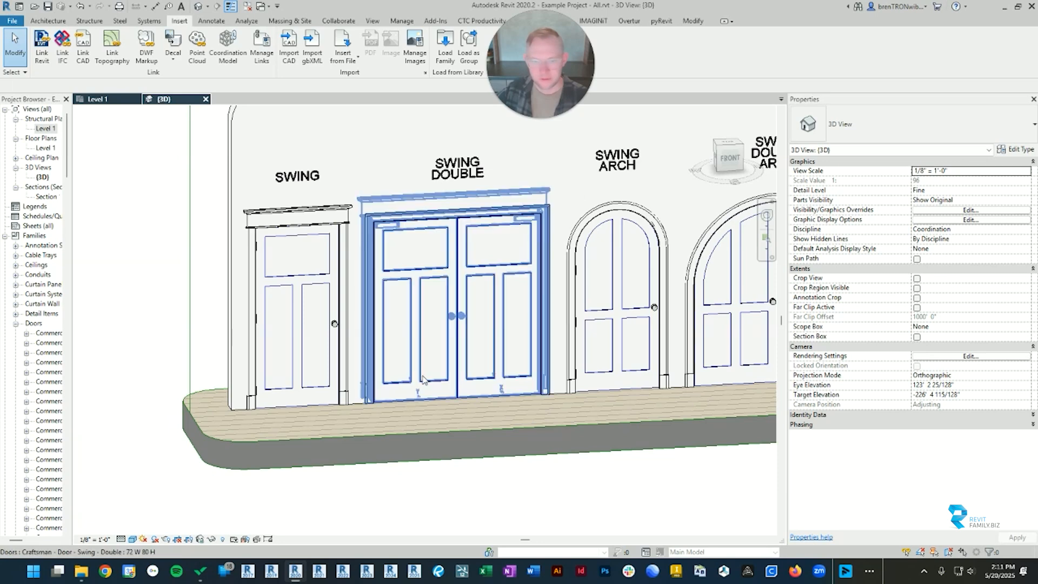
pyautogui.click(421, 376)
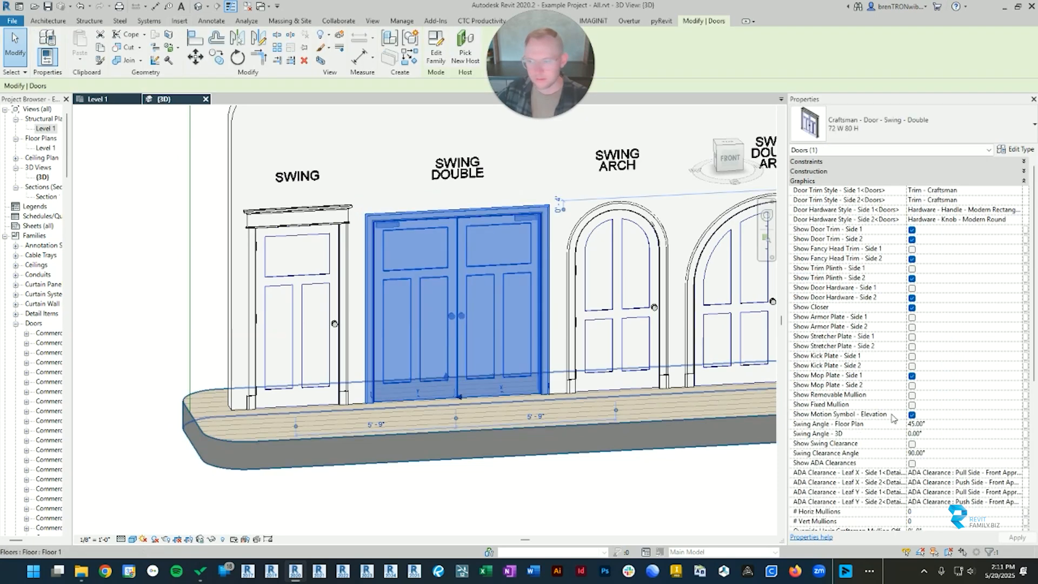
pyautogui.click(912, 385)
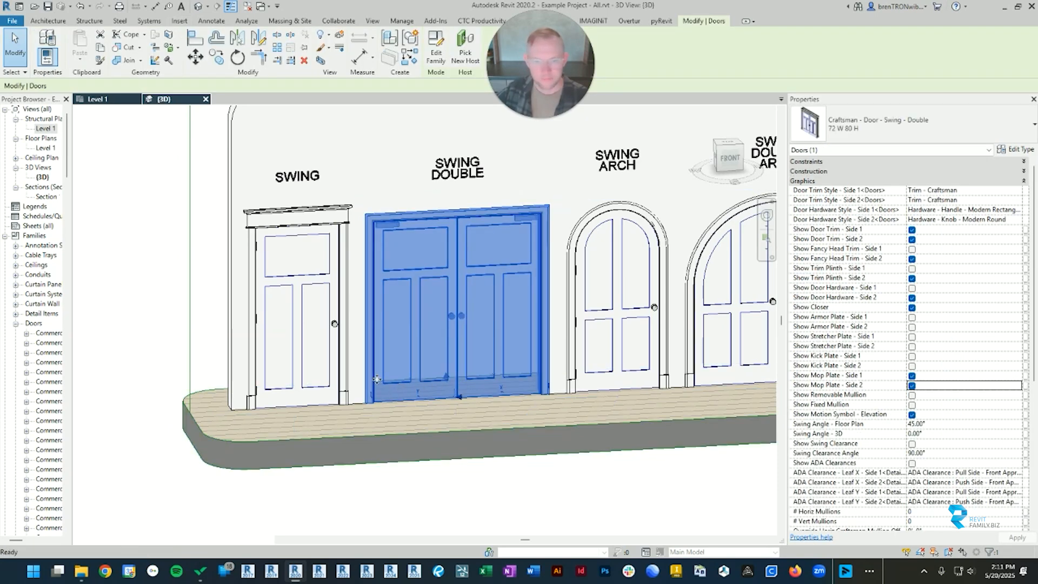
pyautogui.keyDown('shift'); pyautogui.moveTo(397, 382); pyautogui.dragTo(634, 406, button='middle'); pyautogui.keyUp('shift')
pyautogui.keyDown('shift'); pyautogui.moveTo(494, 436); pyautogui.dragTo(611, 423, button='middle'); pyautogui.keyUp('shift')
pyautogui.click(611, 423)
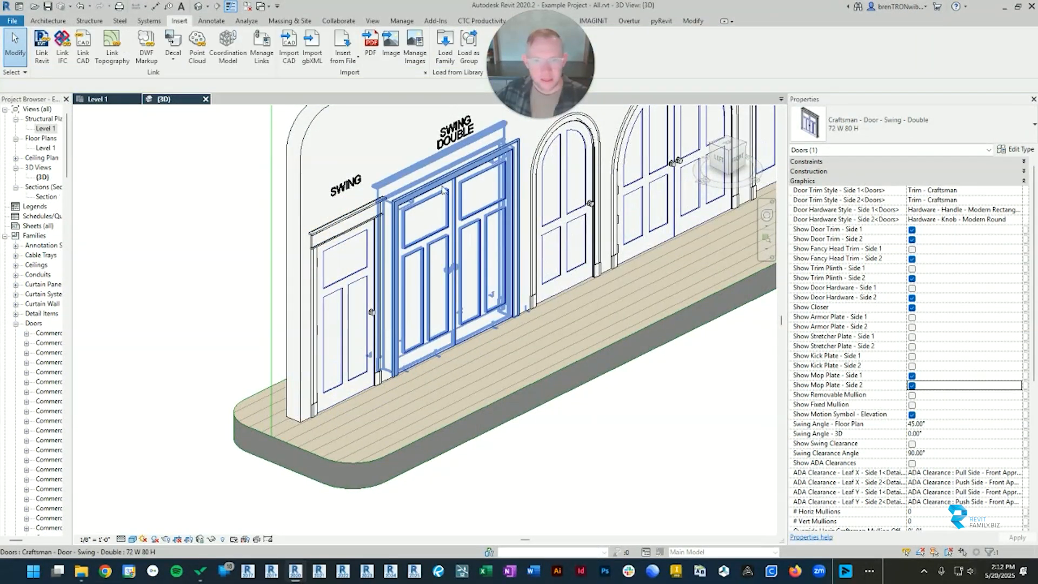
# Examine the mop plates along the bottom of the Swing Double door from the back side.
pyautogui.click(394, 346)
pyautogui.keyDown('shift'); pyautogui.moveTo(286, 323); pyautogui.dragTo(563, 295, button='middle'); pyautogui.keyUp('shift')
pyautogui.scroll(3, 521, 365)
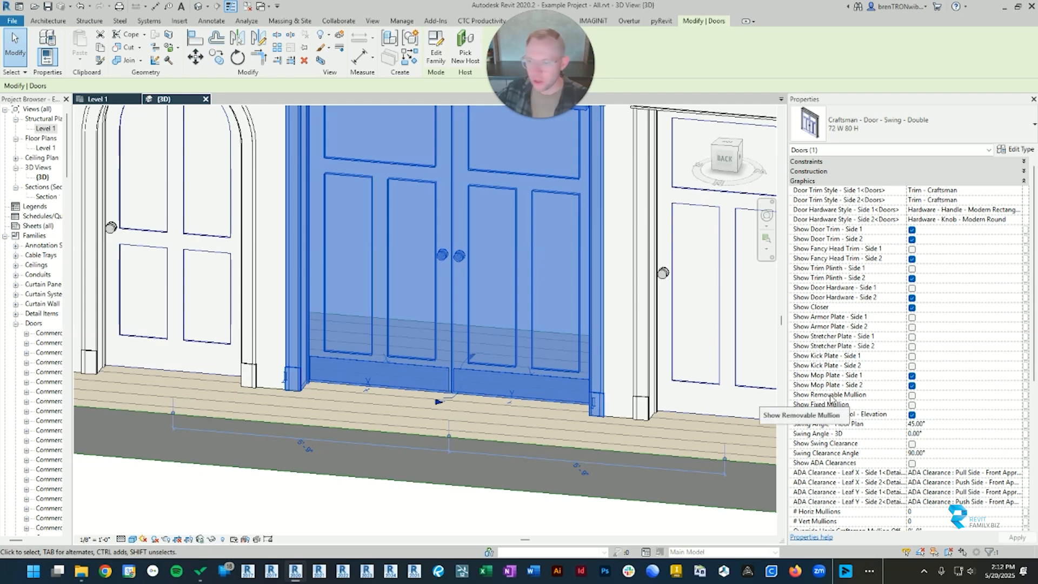
pyautogui.scroll(-3, 534, 344)
pyautogui.moveTo(535, 346); pyautogui.dragTo(437, 358, button='middle')
pyautogui.click(423, 469)
pyautogui.keyDown('shift'); pyautogui.moveTo(424, 455); pyautogui.dragTo(417, 394, button='middle'); pyautogui.keyUp('shift')
pyautogui.scroll(3, 314, 368)
pyautogui.keyDown('shift'); pyautogui.moveTo(498, 355); pyautogui.dragTo(523, 410, button='middle'); pyautogui.keyUp('shift')
pyautogui.scroll(-5, 524, 410)
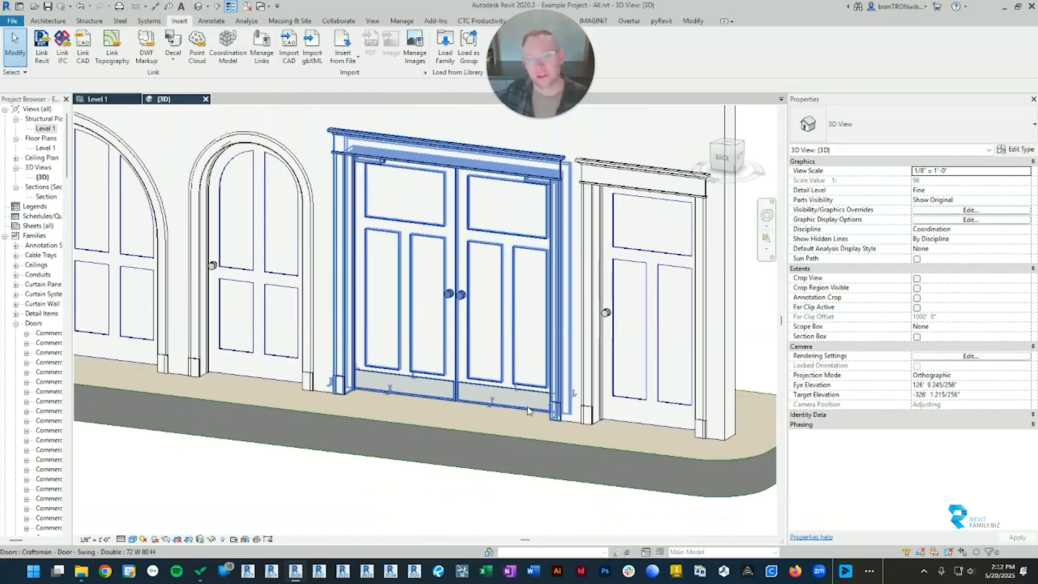
# Check the single Swing door's parameters for comparison and turn off both mop plates on the Swing Double door.
pyautogui.click(641, 324)
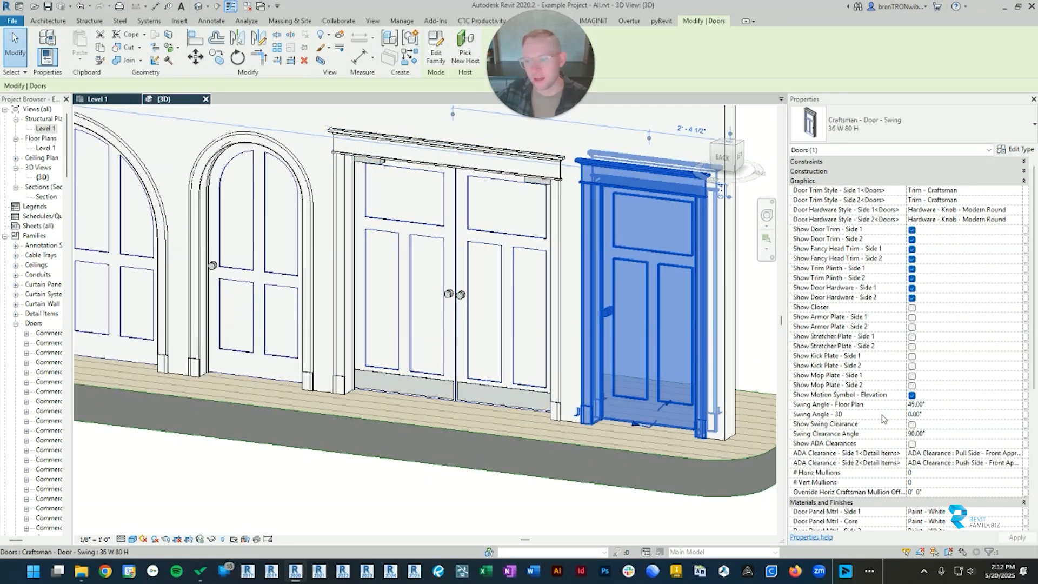
pyautogui.click(453, 314)
pyautogui.scroll(-5, 508, 337)
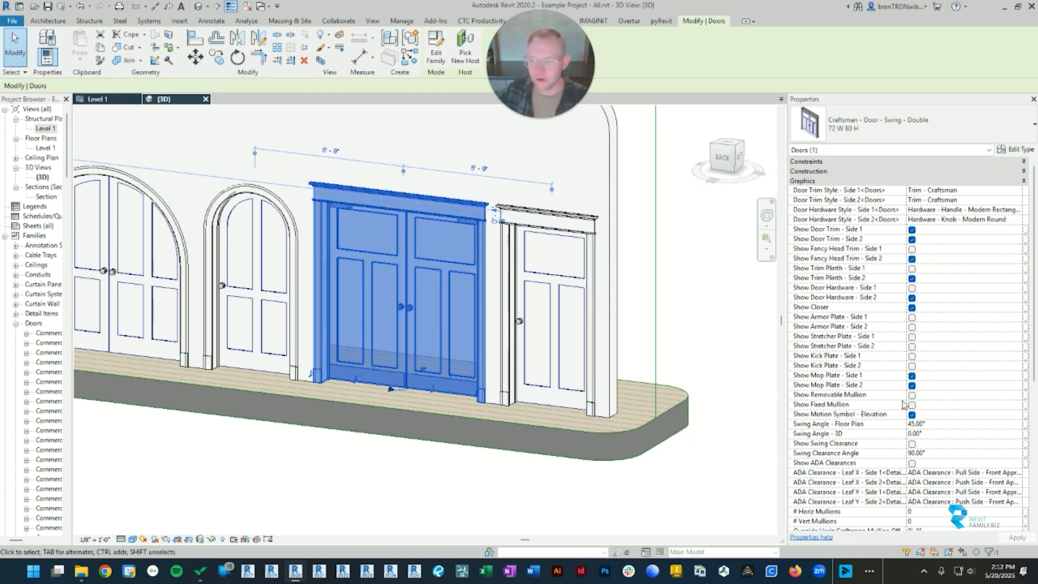
pyautogui.click(912, 385)
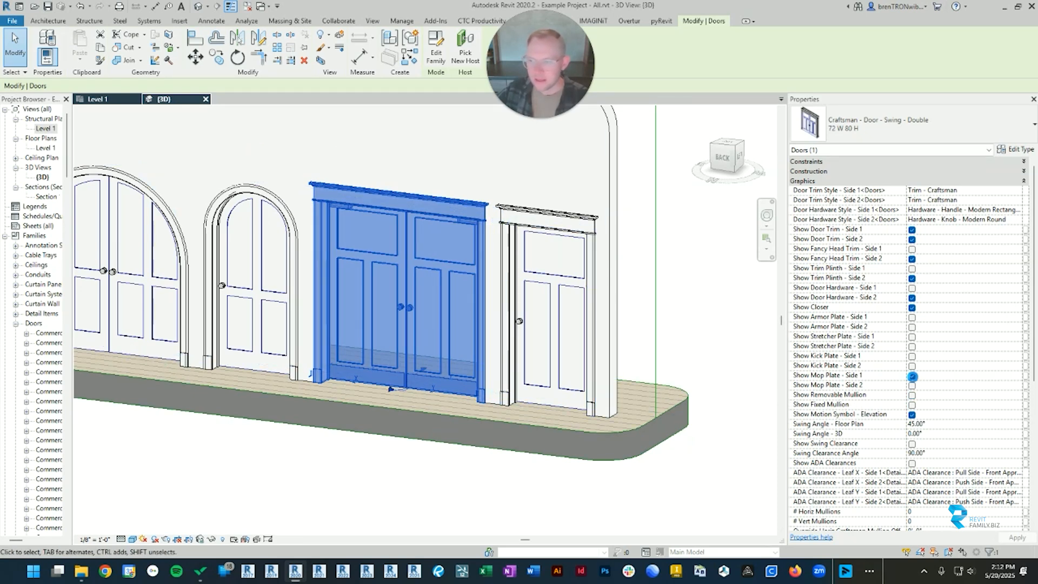
pyautogui.click(913, 376)
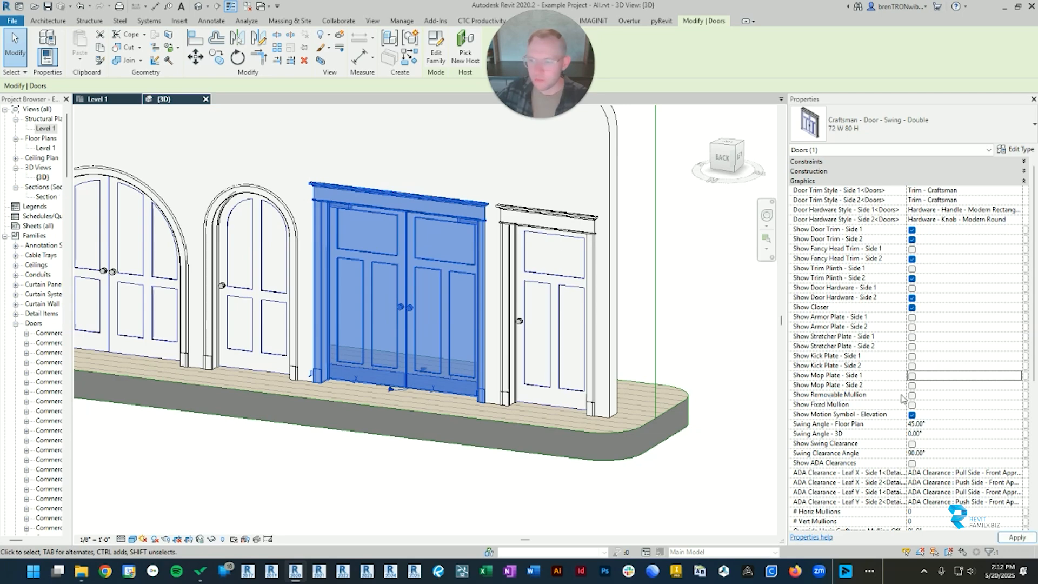
# Turn on the removable mullion of the Swing Double door, deselect it and view the mullion from both sides.
pyautogui.click(913, 396)
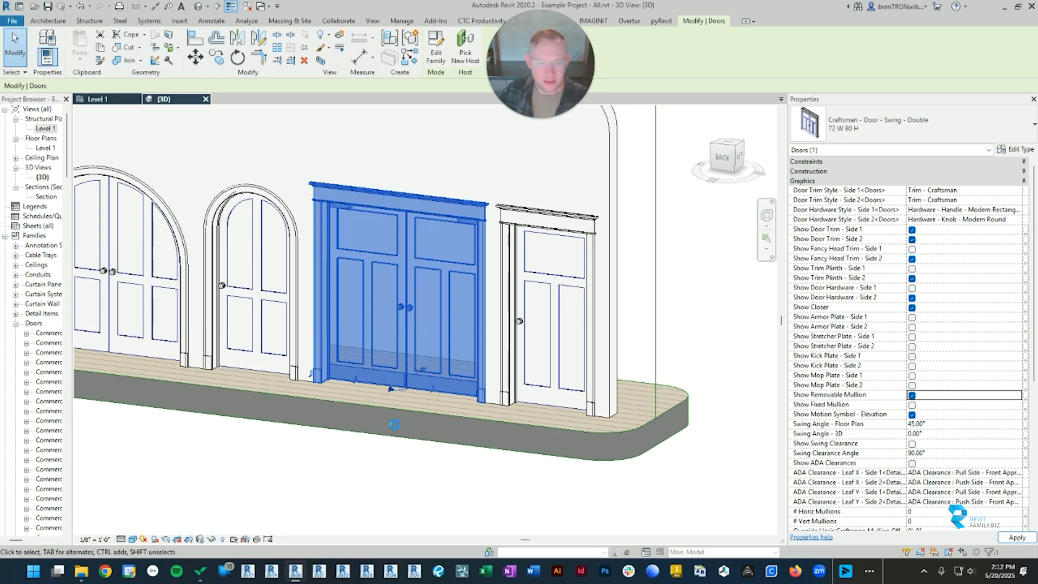
pyautogui.press('Escape')
pyautogui.scroll(4, 514, 390)
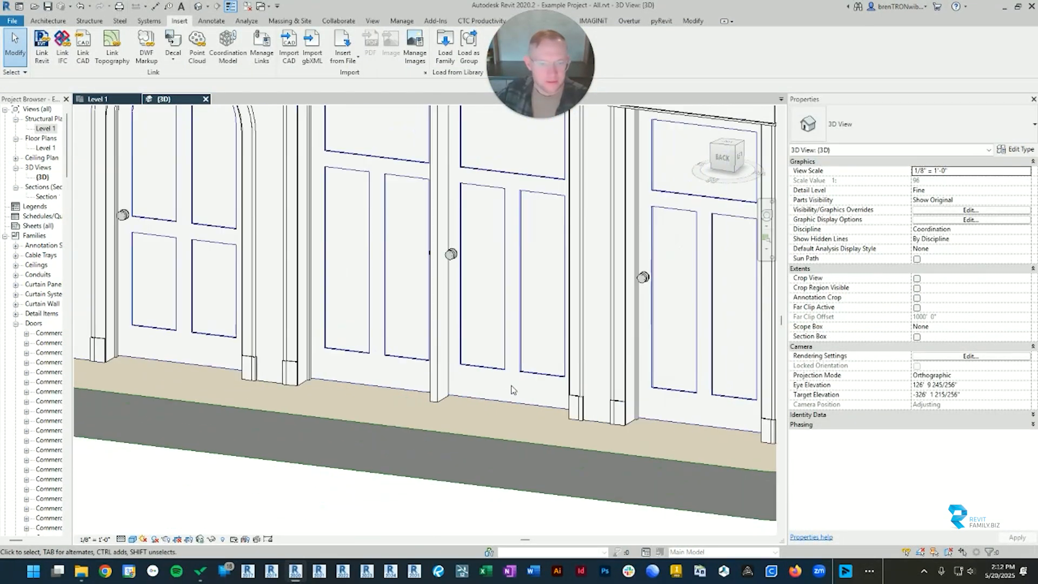
pyautogui.moveTo(465, 335); pyautogui.dragTo(449, 374, button='middle')
pyautogui.keyDown('shift'); pyautogui.moveTo(583, 298); pyautogui.dragTo(246, 275, button='middle'); pyautogui.keyUp('shift')
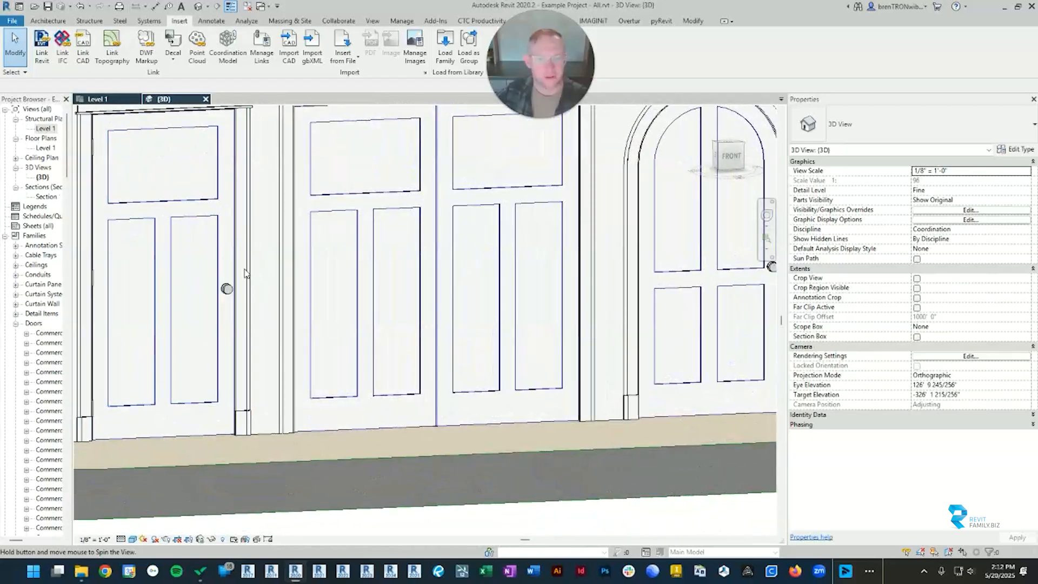
pyautogui.keyDown('shift'); pyautogui.moveTo(493, 373); pyautogui.dragTo(530, 400, button='middle'); pyautogui.keyUp('shift')
pyautogui.scroll(-2, 433, 251)
pyautogui.moveTo(514, 272); pyautogui.dragTo(515, 309, button='middle')
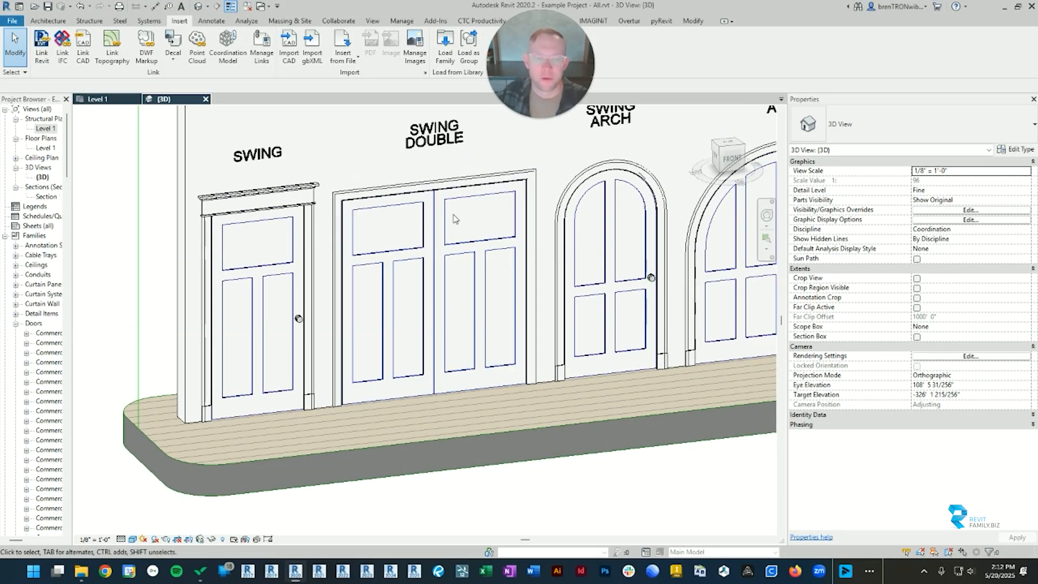
pyautogui.keyDown('shift'); pyautogui.moveTo(454, 219); pyautogui.dragTo(234, 265, button='middle'); pyautogui.keyUp('shift')
# In the Level 1 floor plan, switch the Swing Double door from removable to fixed mullion and return to the 3D view.
pyautogui.click(98, 100)
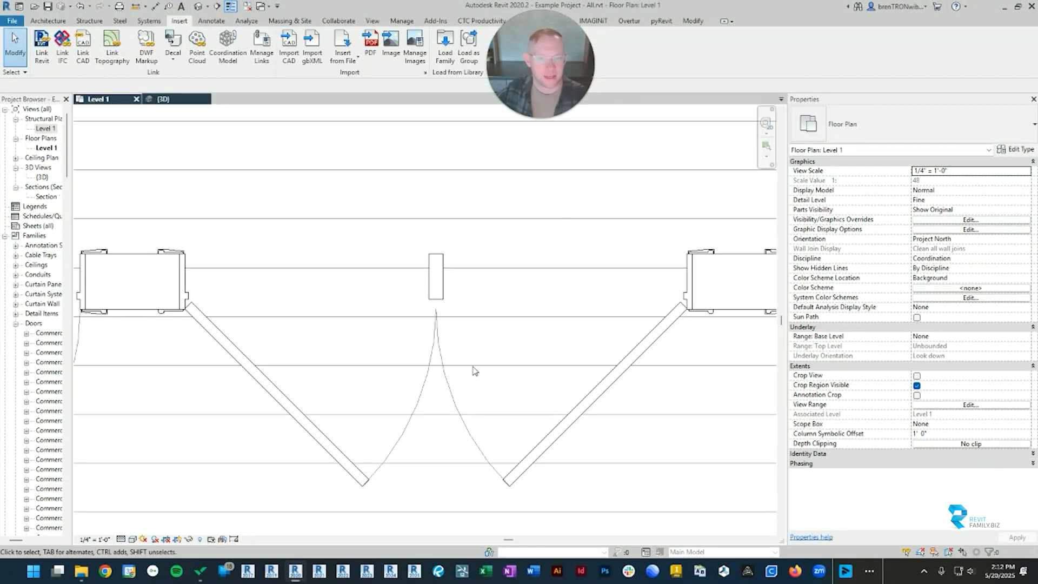
pyautogui.click(232, 343)
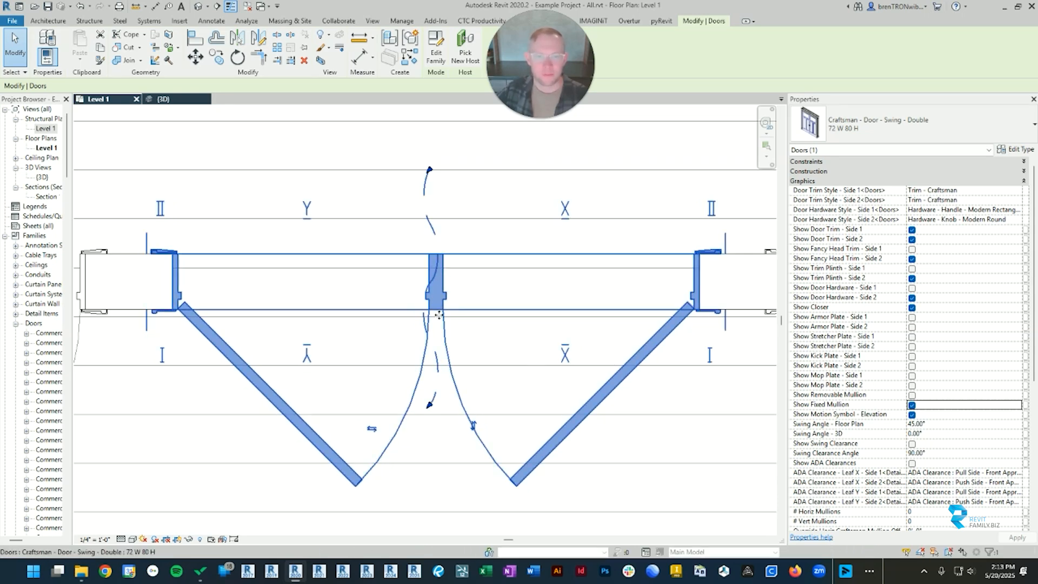
pyautogui.click(160, 102)
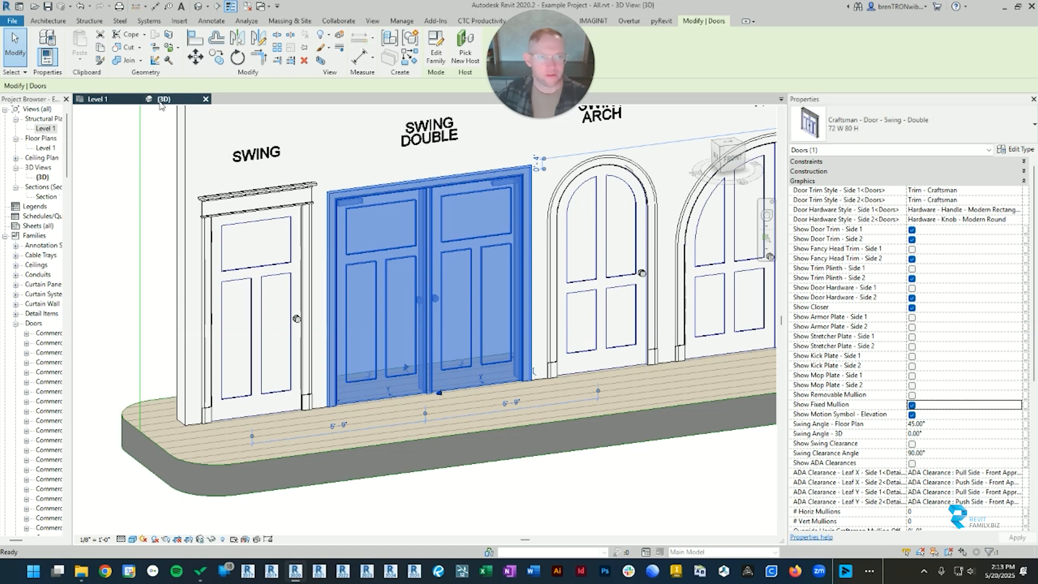
# Examine the fixed mullion of the Swing Double door up close and review the door's remaining instance parameters.
pyautogui.click(581, 506)
pyautogui.keyDown('shift'); pyautogui.moveTo(575, 492); pyautogui.dragTo(443, 422, button='middle'); pyautogui.keyUp('shift')
pyautogui.scroll(2, 437, 254)
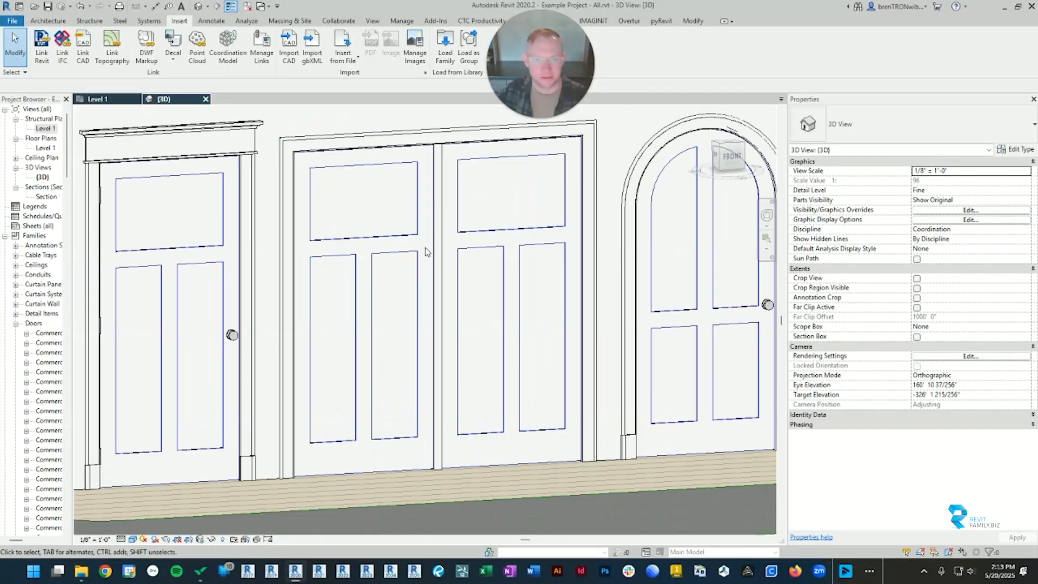
pyautogui.click(437, 242)
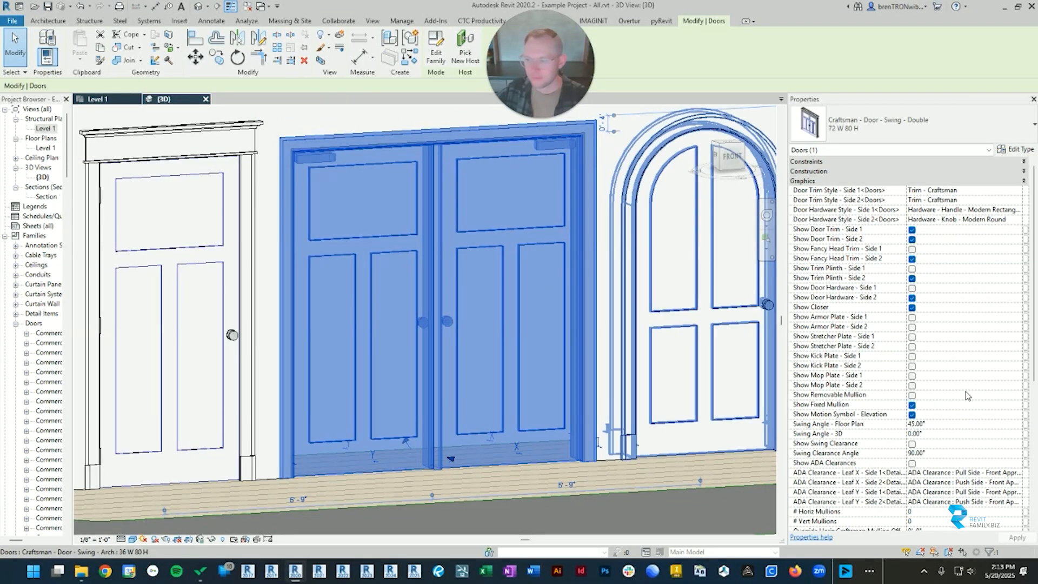
pyautogui.scroll(-3, 967, 396)
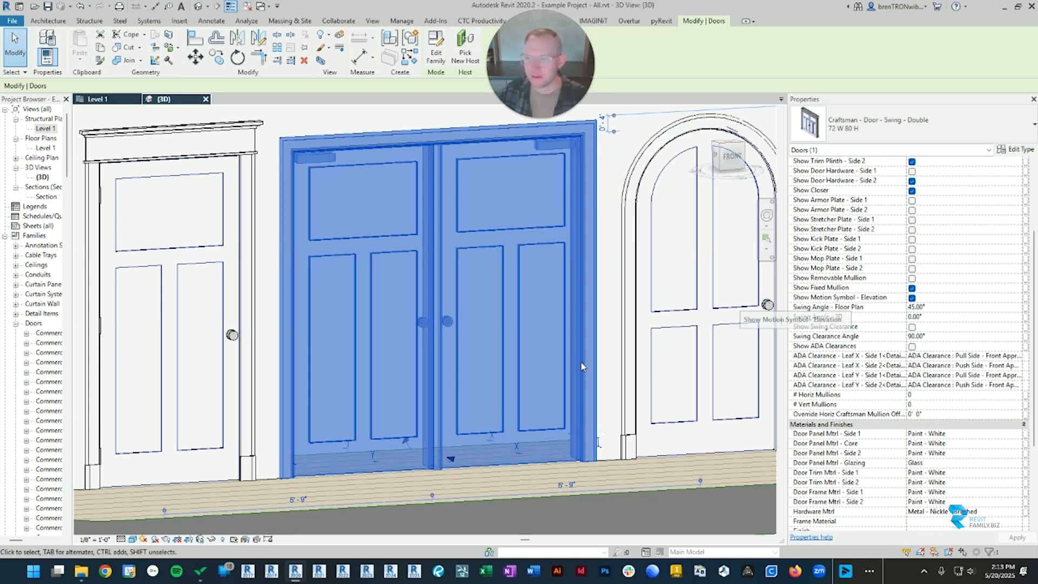
pyautogui.scroll(-3, 506, 362)
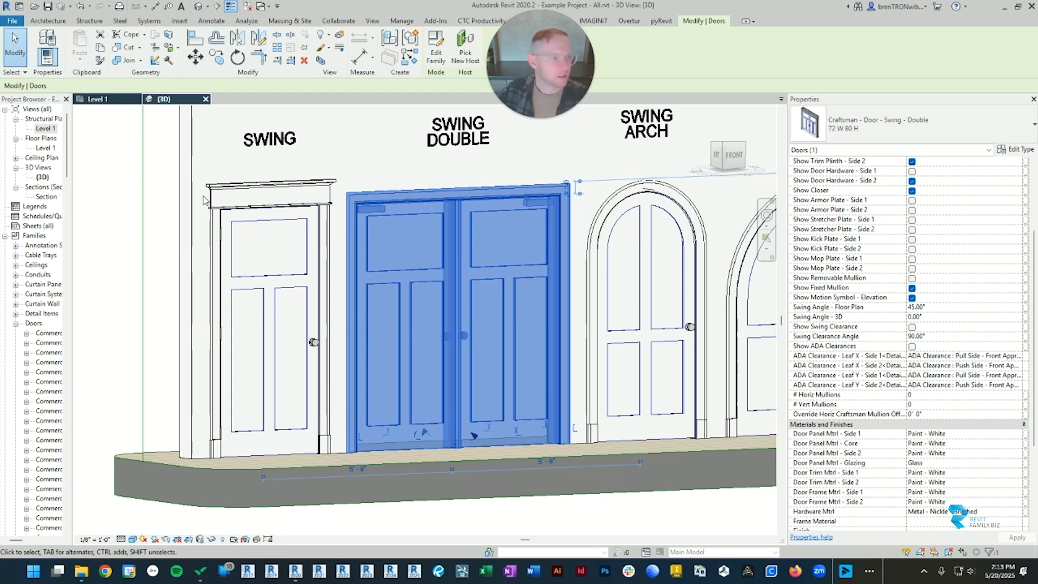
# Open the Section 1 view and turn off the elevation motion symbol of the Craftsman Swing Double door.
pyautogui.click(48, 196)
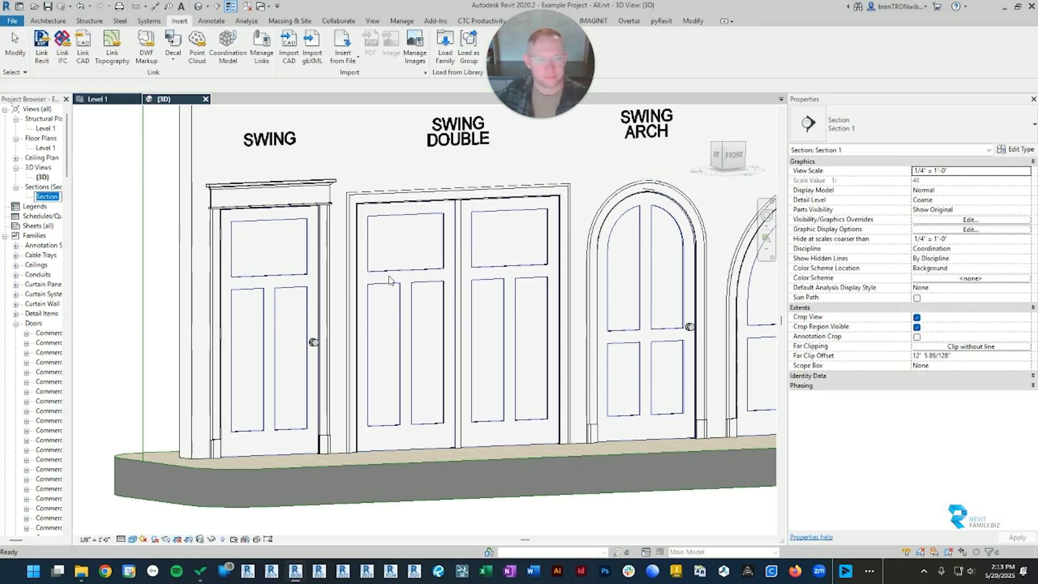
pyautogui.doubleClick(48, 197)
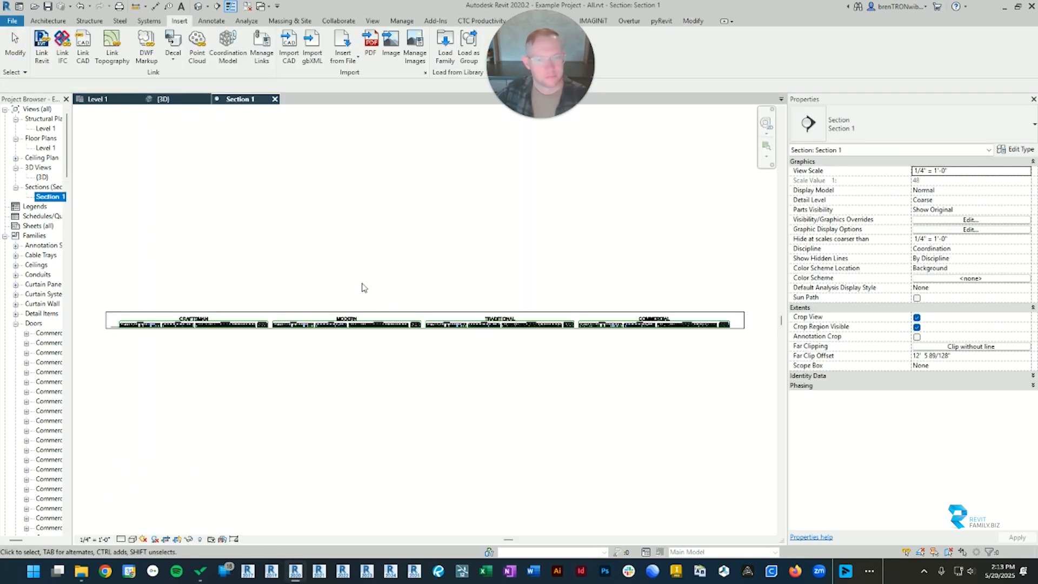
pyautogui.scroll(10, 387, 325)
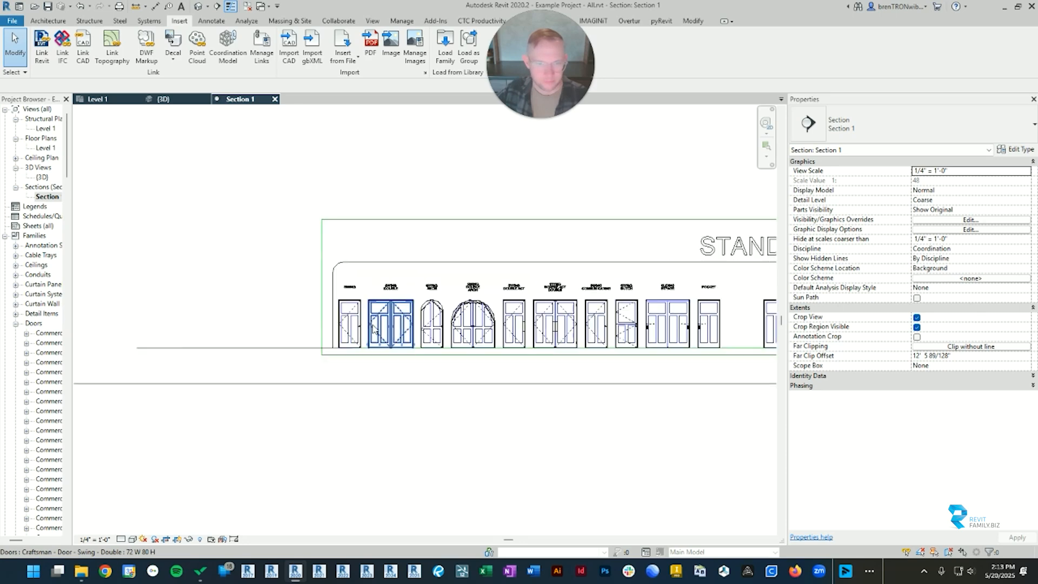
pyautogui.scroll(5, 387, 324)
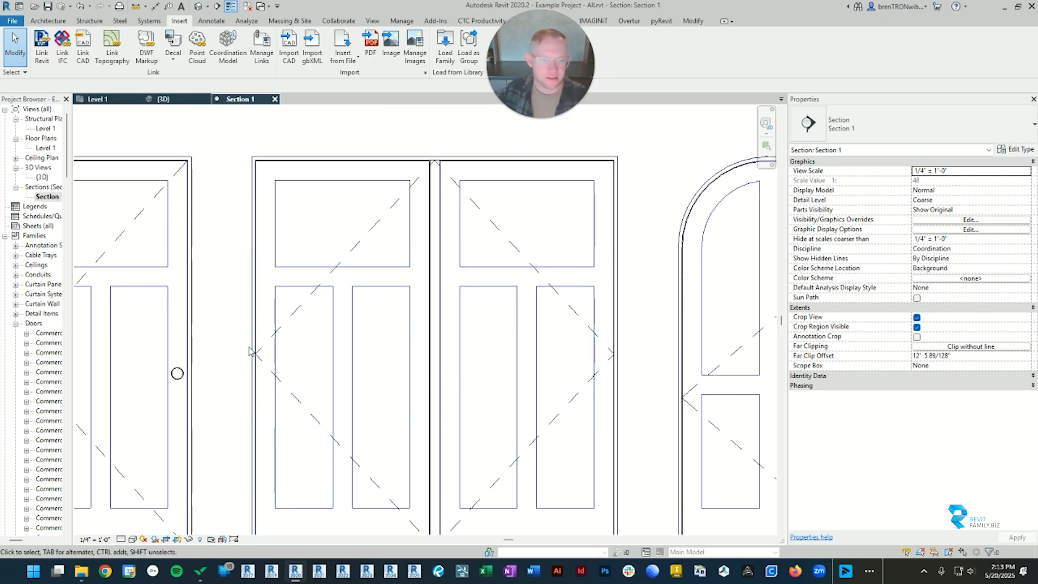
pyautogui.moveTo(422, 456); pyautogui.dragTo(438, 382, button='middle')
pyautogui.scroll(-3, 438, 382)
pyautogui.click(444, 225)
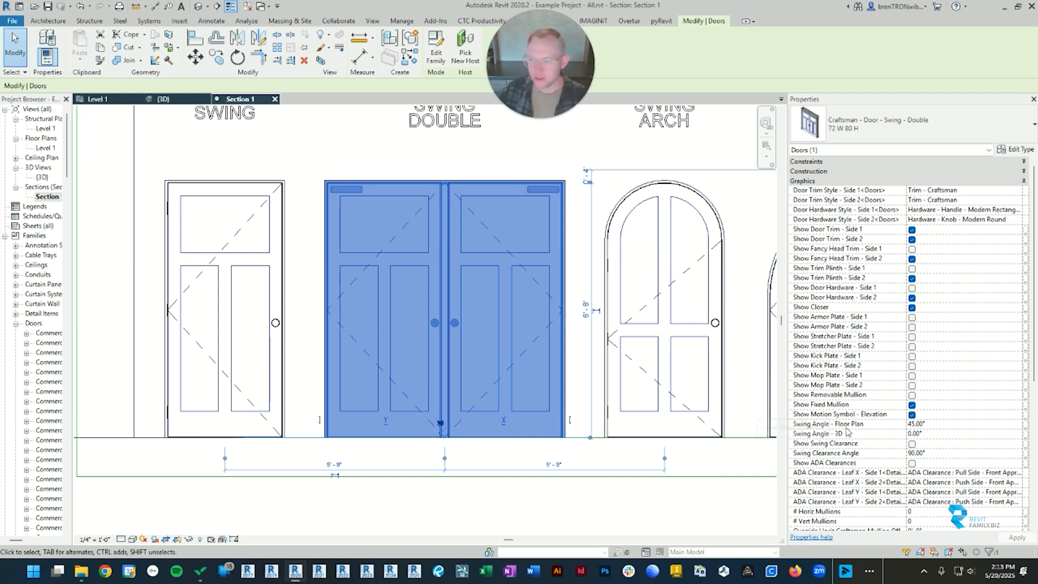
pyautogui.click(913, 414)
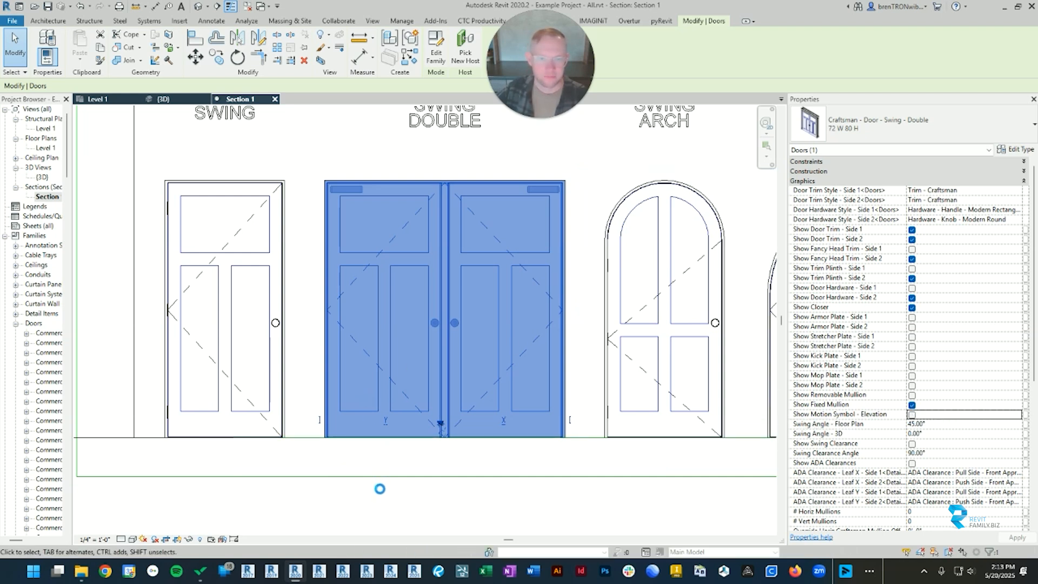
# In the Level 1 floor plan, set the Swing Double door's Swing Angle - Floor Plan to 90°.
pyautogui.scroll(-3, 915, 415)
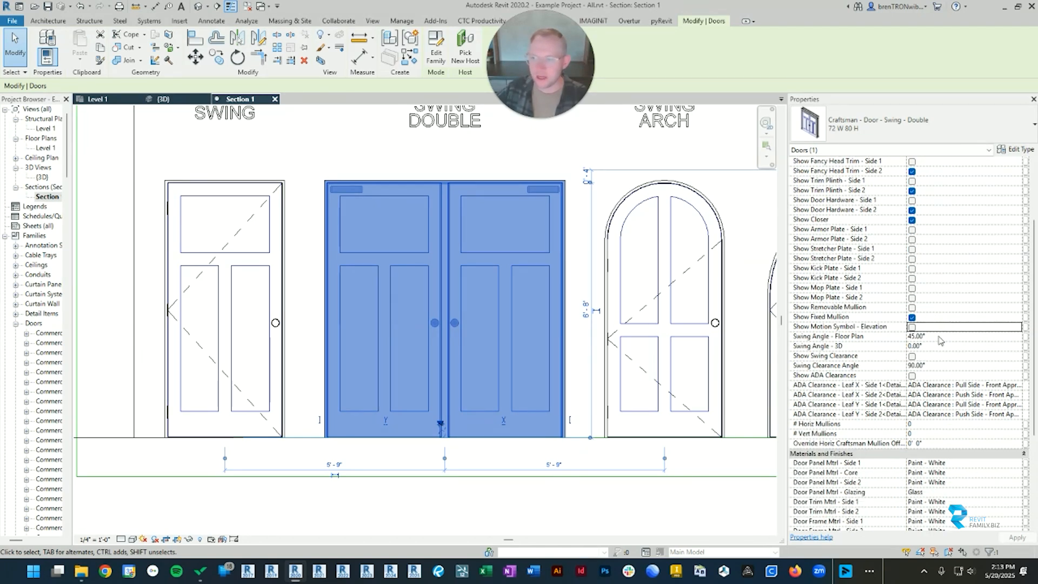
pyautogui.click(941, 339)
pyautogui.click(98, 99)
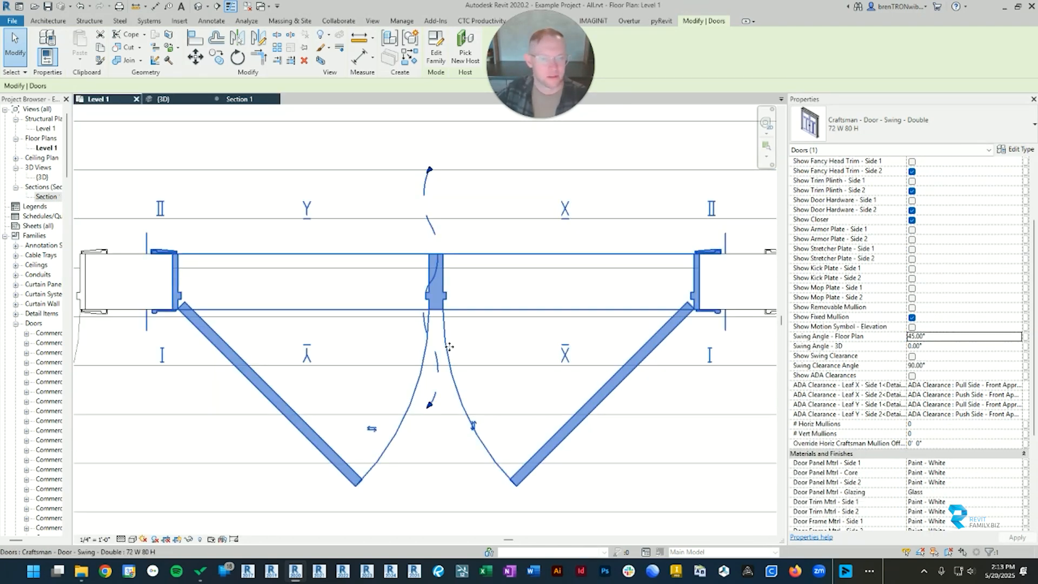
pyautogui.scroll(-2, 449, 346)
pyautogui.doubleClick(954, 335)
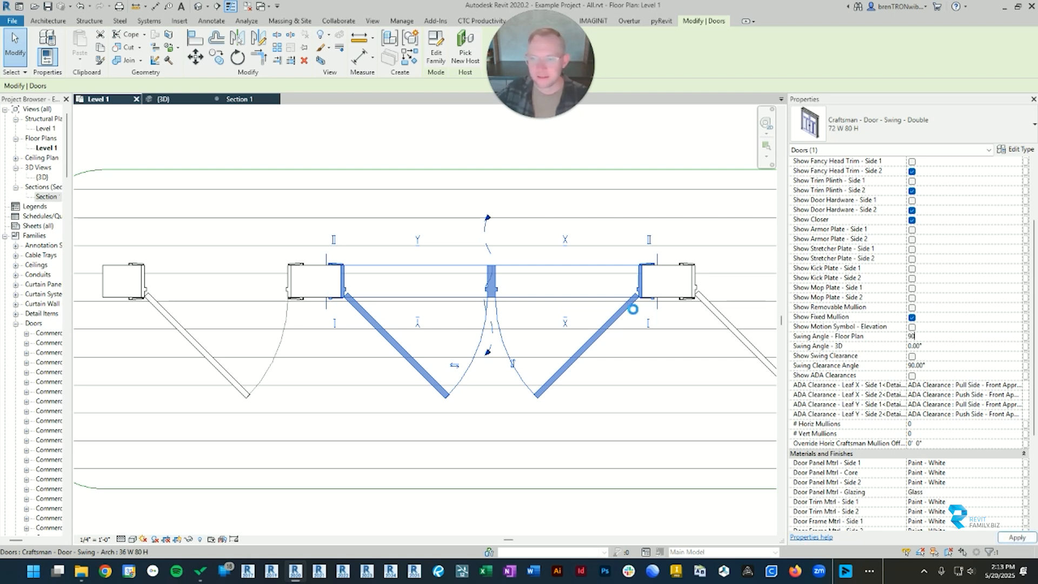
# In the 3D view, swing the double door's leaves open through the Swing Angle - 3D parameter and view the open door.
pyautogui.click(940, 346)
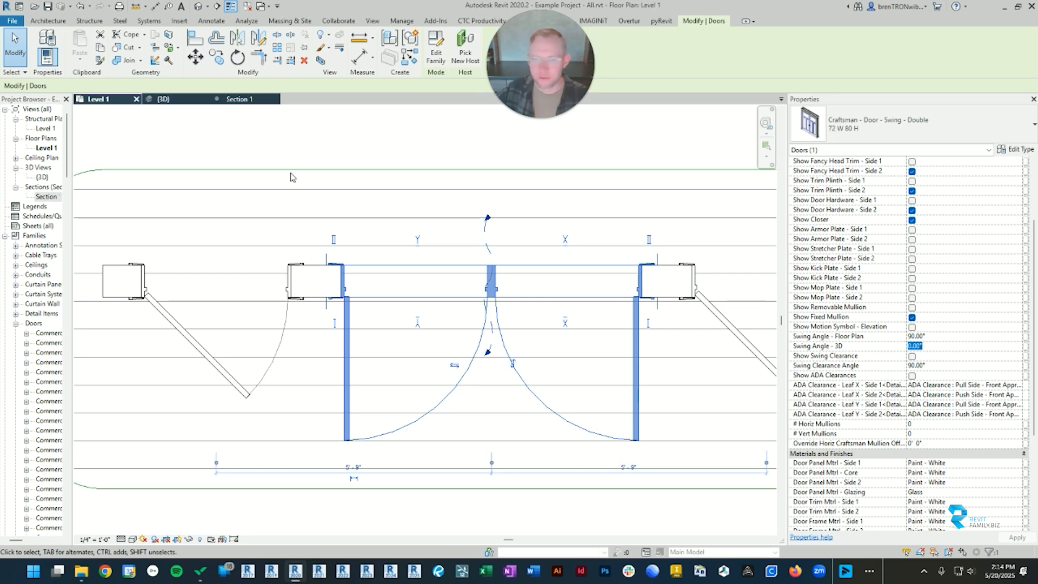
pyautogui.click(168, 100)
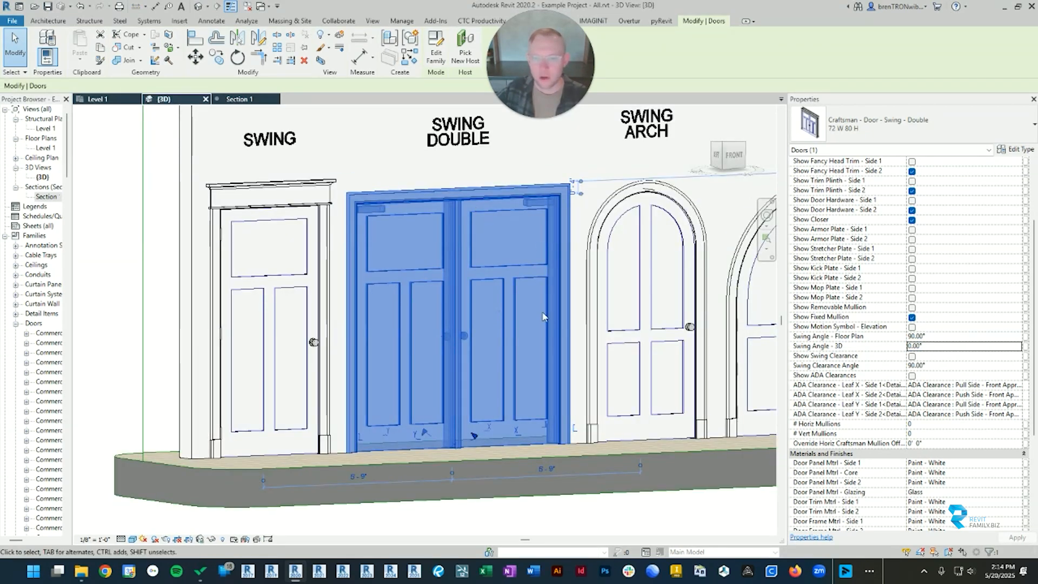
pyautogui.click(942, 347)
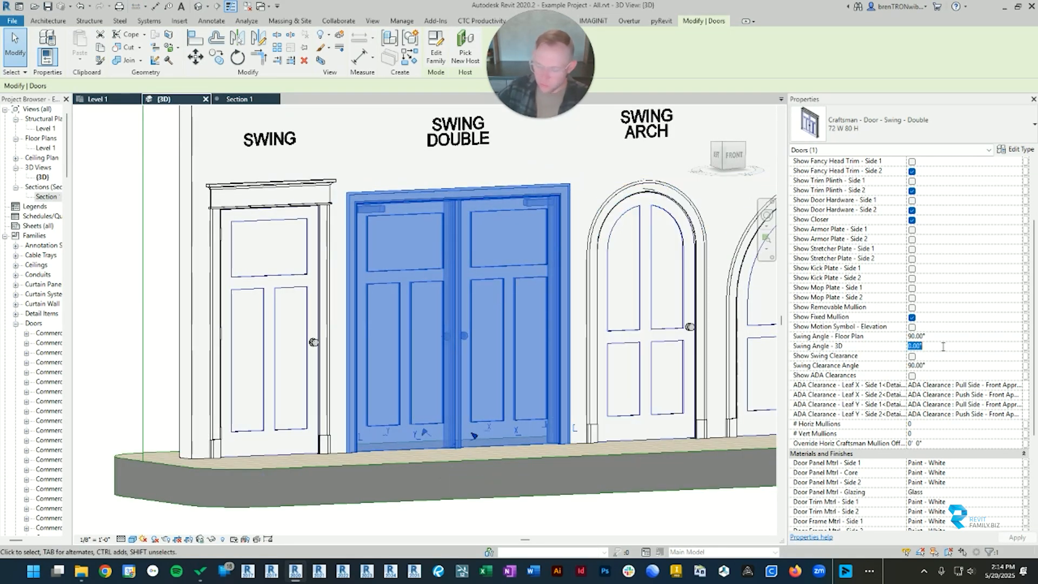
pyautogui.click(598, 507)
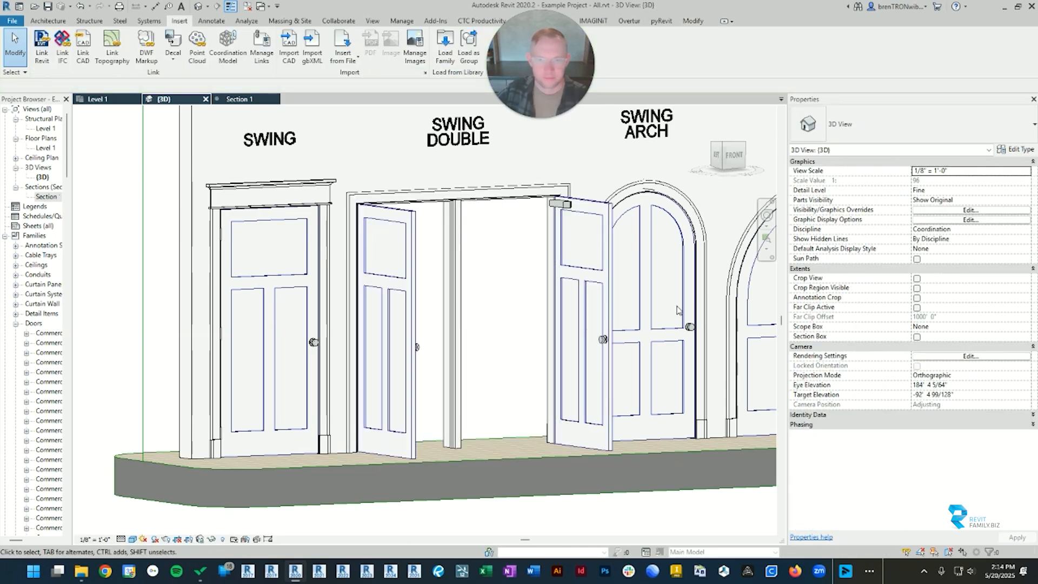
pyautogui.scroll(-3, 678, 311)
pyautogui.keyDown('shift'); pyautogui.moveTo(679, 311); pyautogui.dragTo(614, 328, button='middle'); pyautogui.keyUp('shift')
# Set the Swing Double door's Swing Angle - 3D to 45°, view the partly open leaves, and reset the angle to 0°.
pyautogui.click(600, 294)
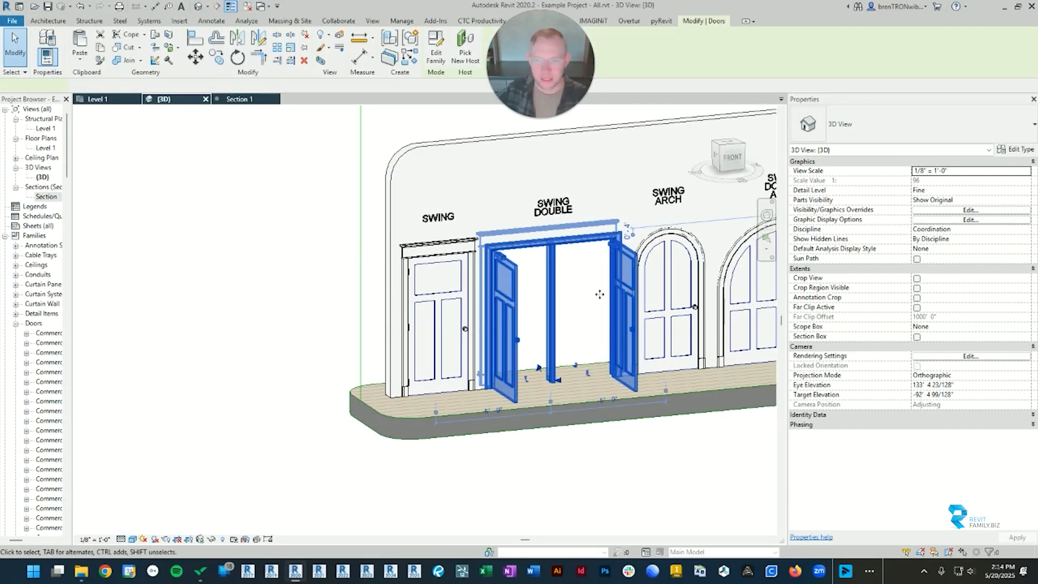
pyautogui.click(937, 434)
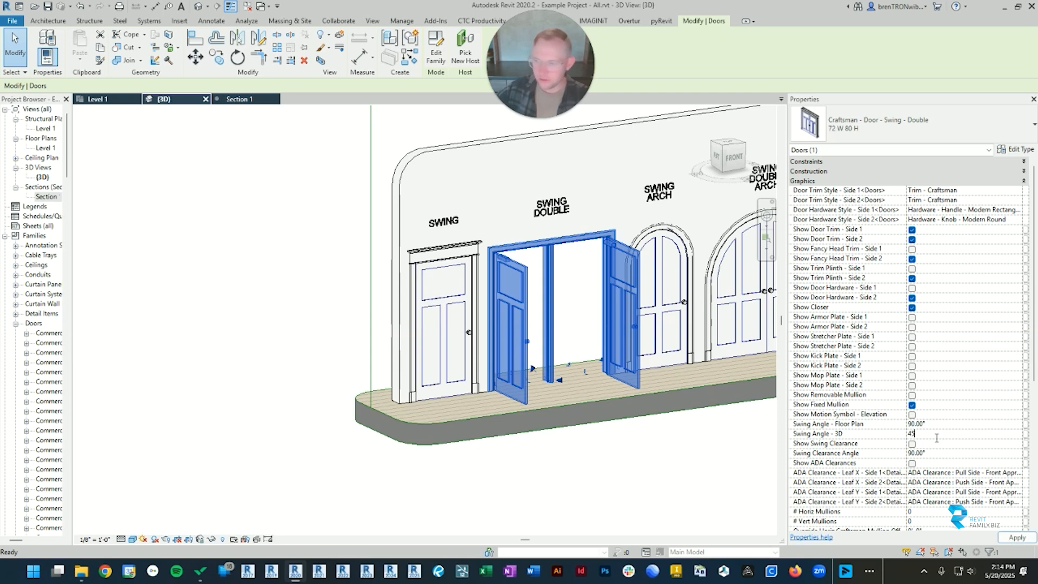
pyautogui.write('45')
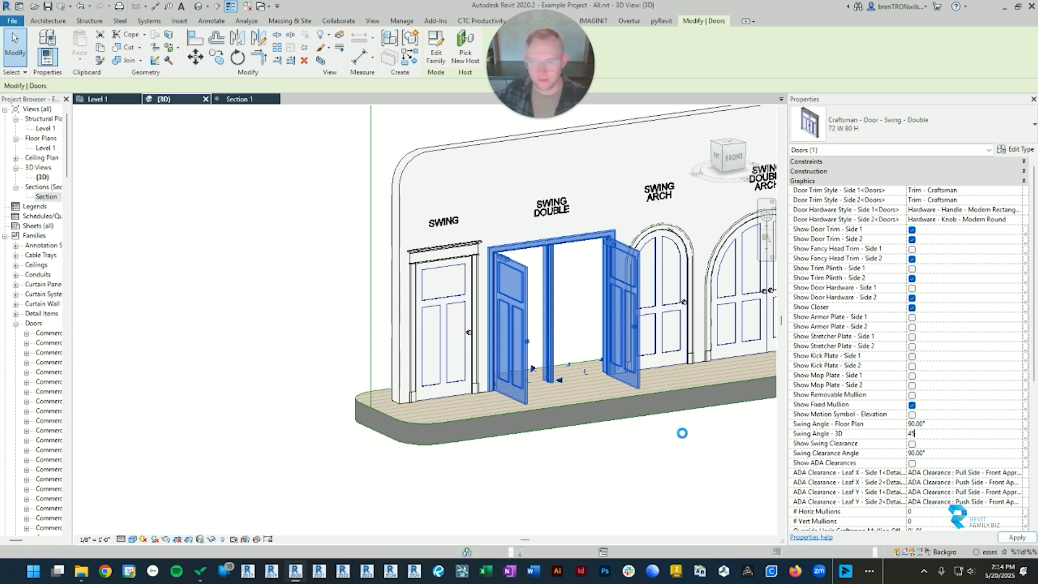
pyautogui.keyDown('shift'); pyautogui.moveTo(686, 447); pyautogui.dragTo(643, 425, button='middle'); pyautogui.keyUp('shift')
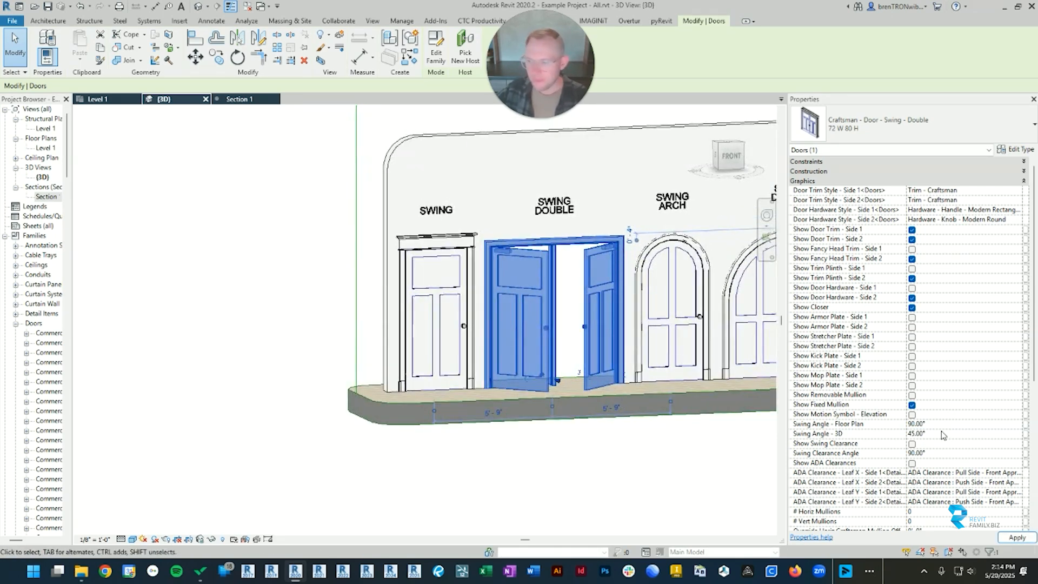
pyautogui.click(946, 433)
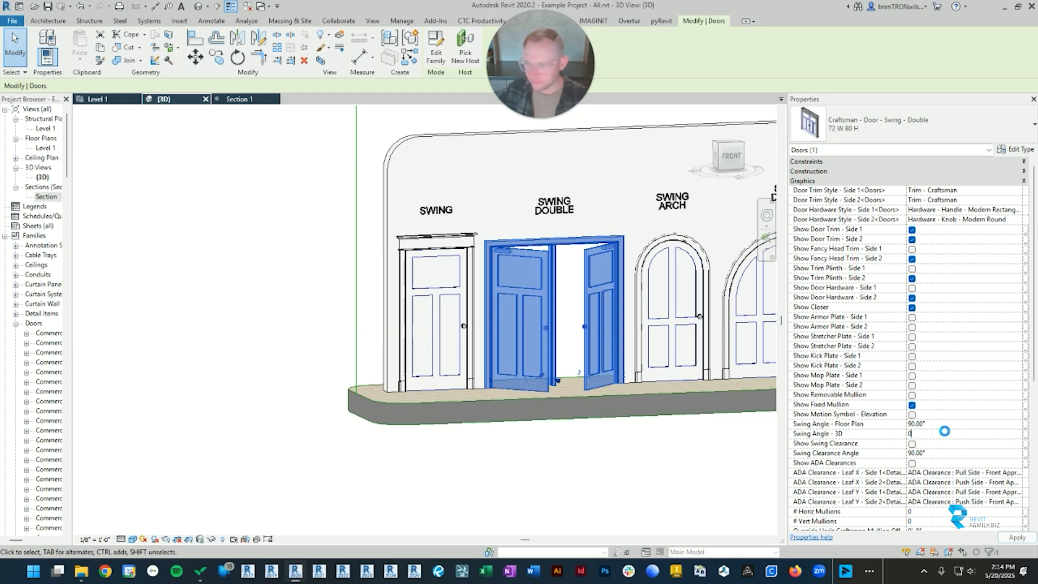
pyautogui.write('00')
# In the Level 1 floor plan, set the Swing Double door's Swing Angle - Floor Plan to 45° and deselect the door.
pyautogui.click(95, 99)
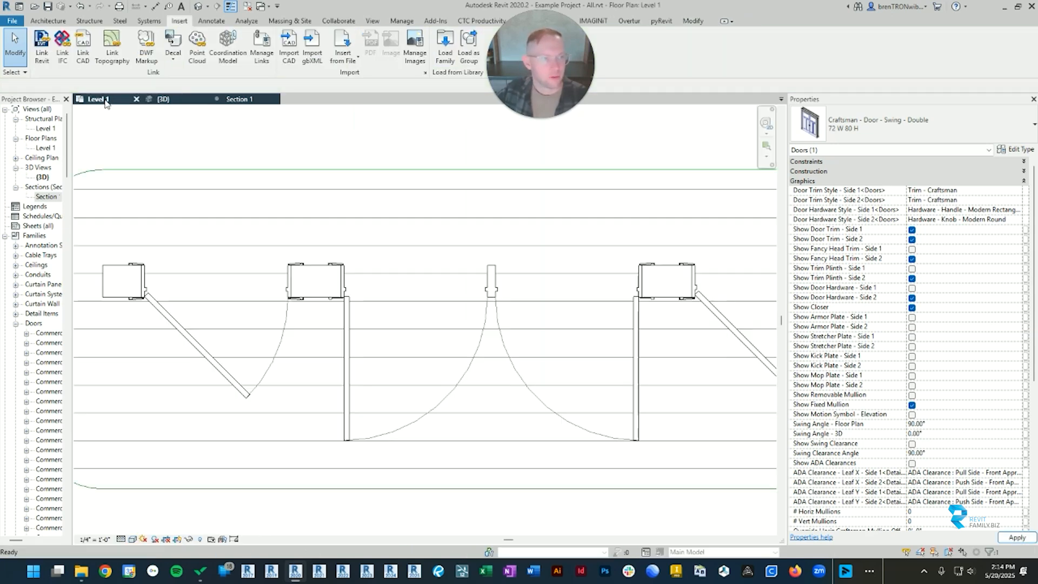
pyautogui.scroll(-2, 397, 346)
pyautogui.click(467, 303)
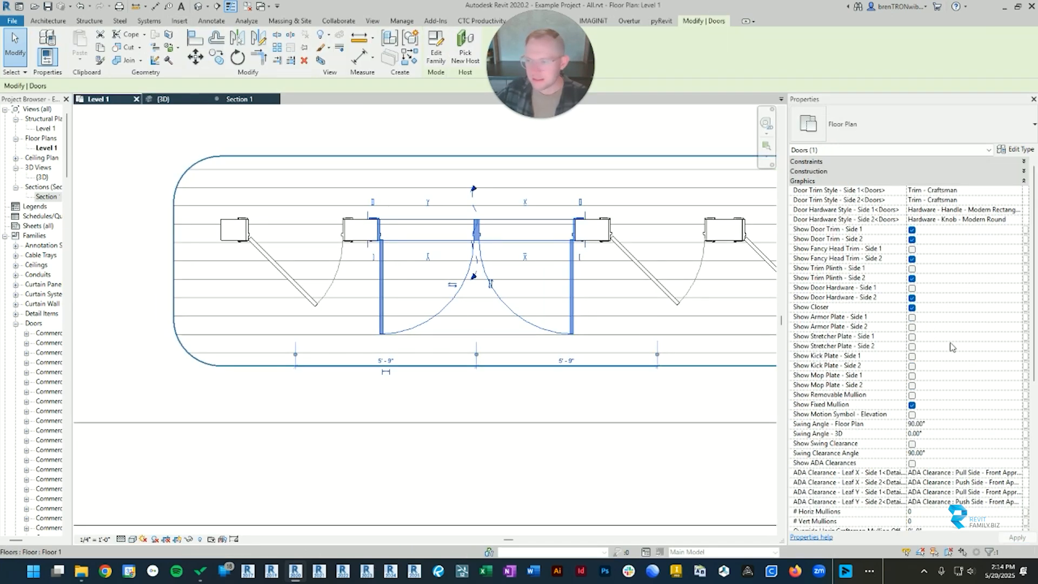
pyautogui.click(943, 424)
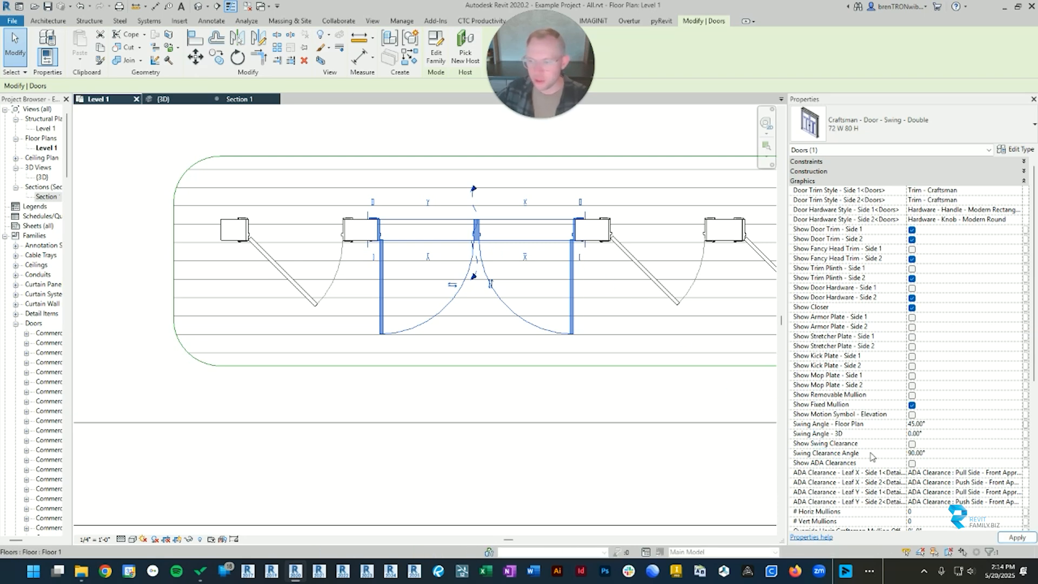
pyautogui.click(424, 431)
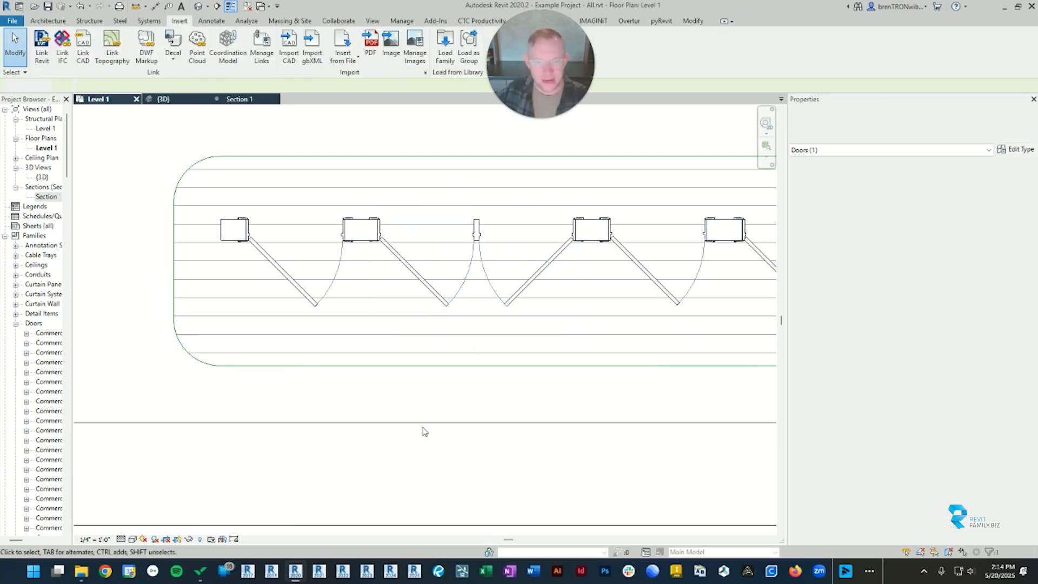
# Turn on the swing clearance of the Swing Double door in the floor plan.
pyautogui.click(454, 244)
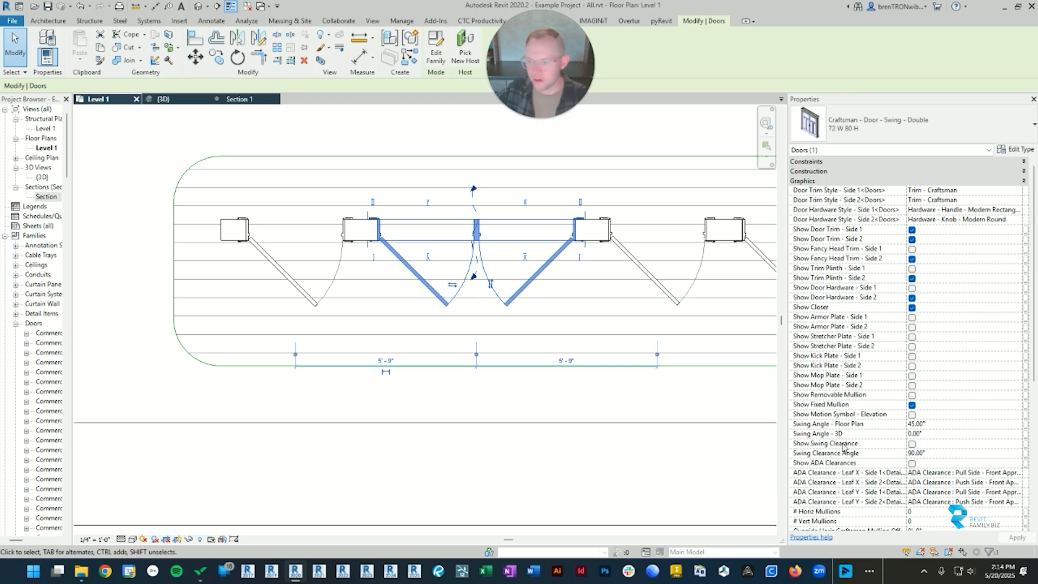
pyautogui.click(913, 444)
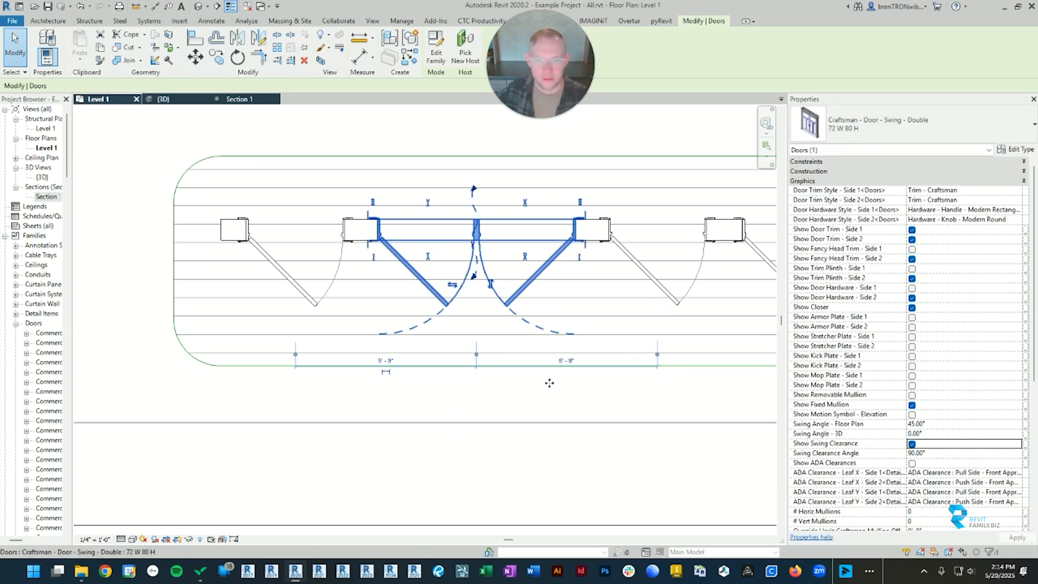
pyautogui.click(518, 361)
pyautogui.click(536, 282)
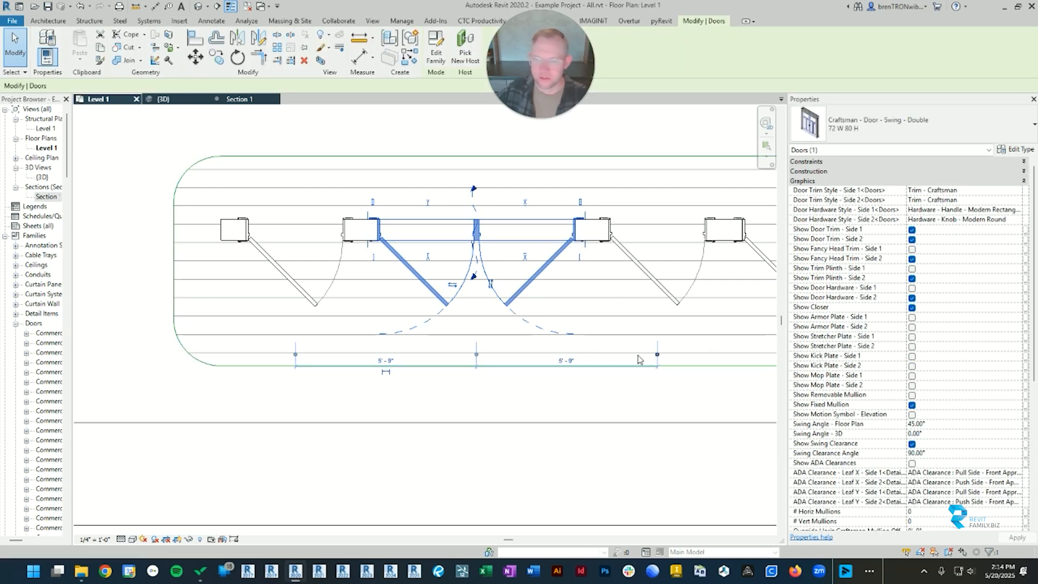
# Set the Swing Double door's Swing Clearance Angle to 180° and view the dashed clearance arcs with the door deselected.
pyautogui.click(934, 456)
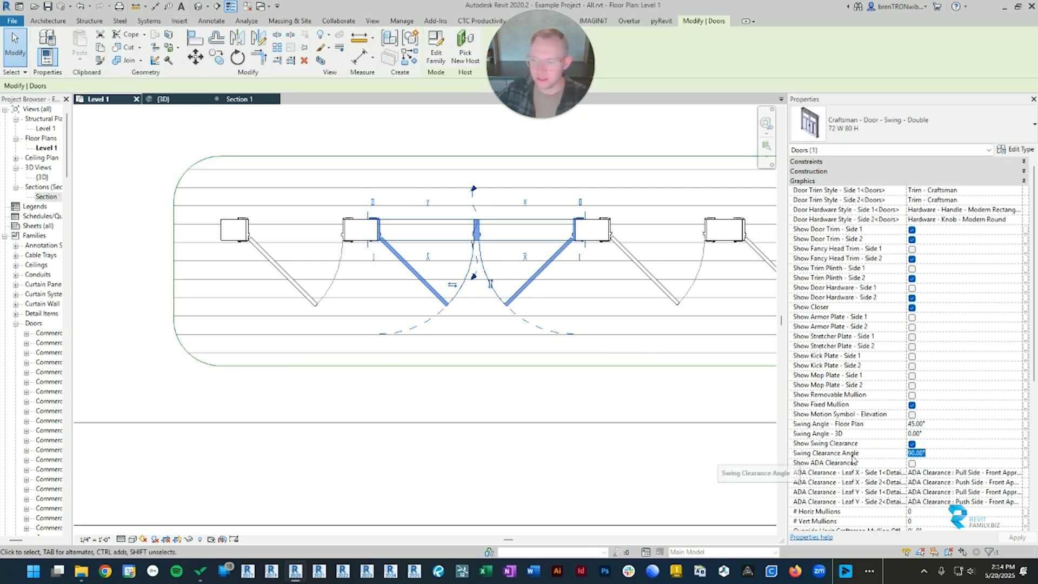
pyautogui.write('18')
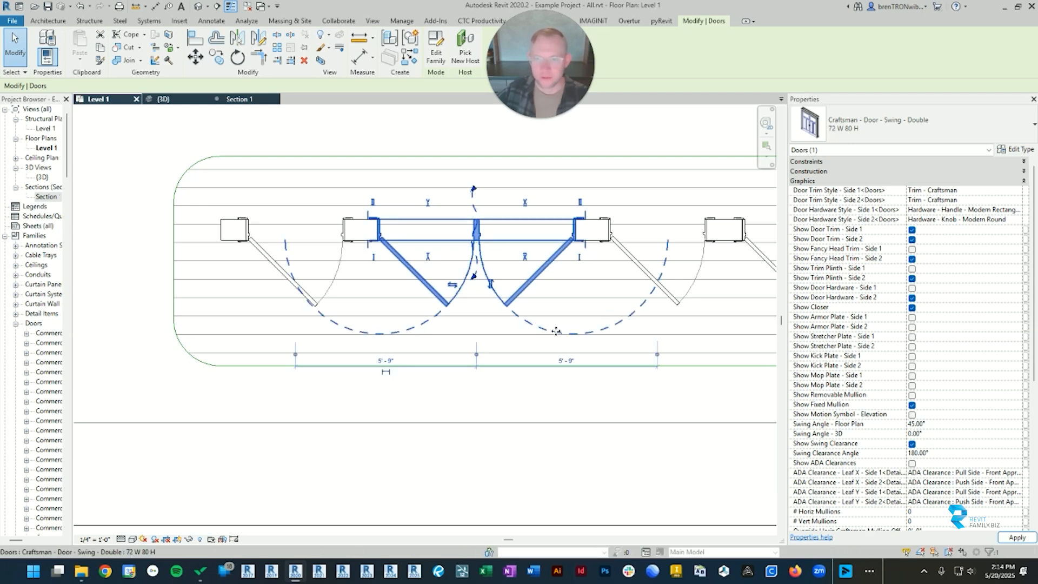
pyautogui.click(408, 382)
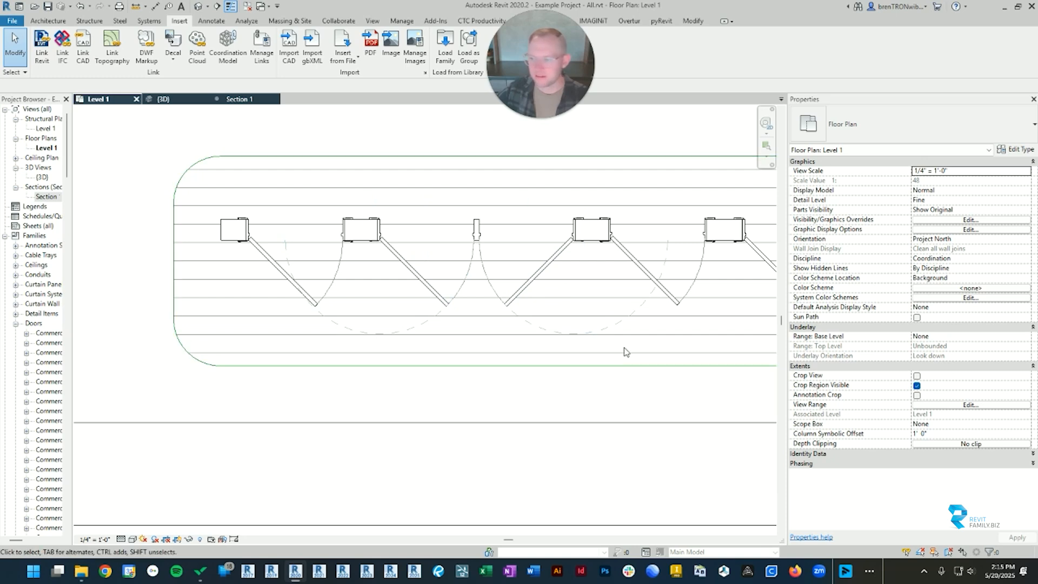
# Turn off the swing clearance of the Swing Double door and view the door closer in the floor plan.
pyautogui.click(542, 276)
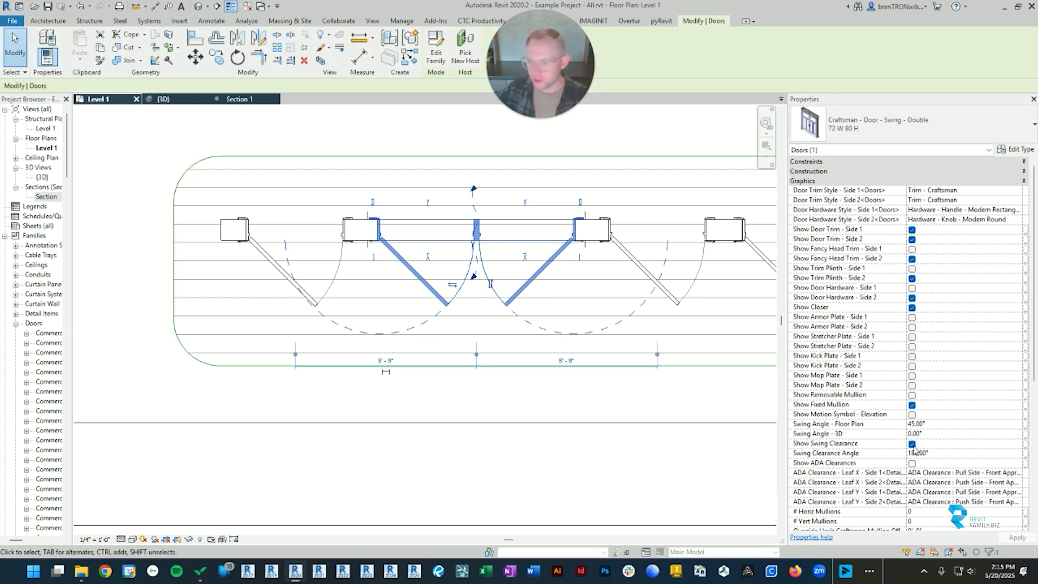
pyautogui.click(912, 444)
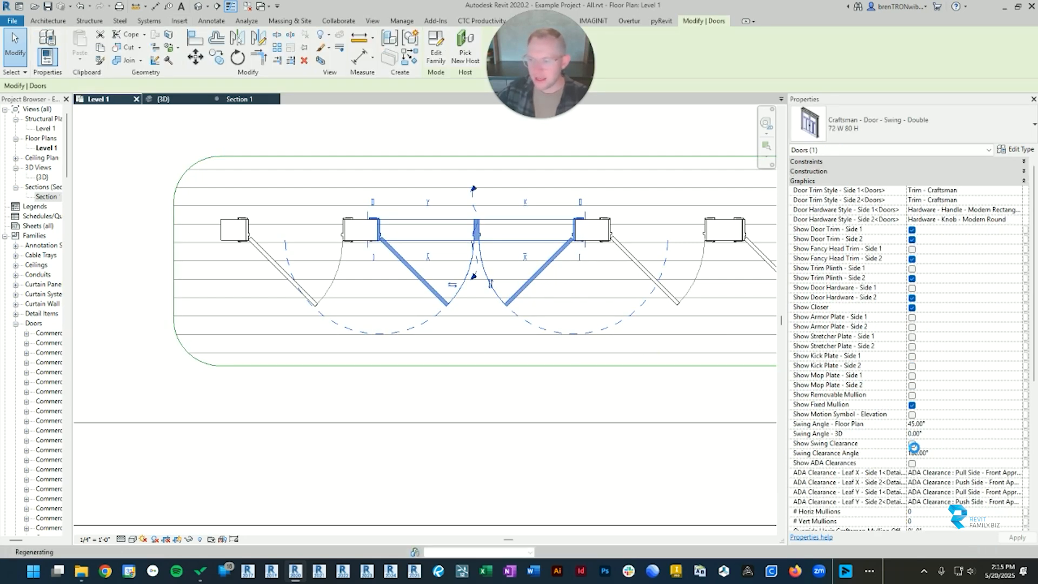
pyautogui.moveTo(504, 277); pyautogui.dragTo(454, 317, button='middle')
pyautogui.scroll(3, 454, 317)
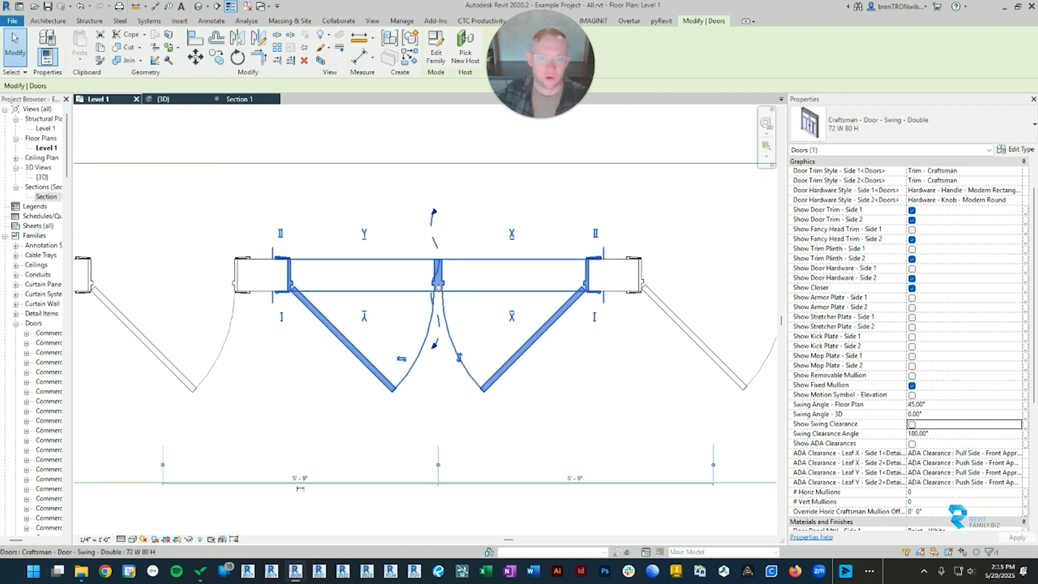
# Show the Swing Double door's ADA clearances in the floor plan and hide them again.
pyautogui.scroll(-2, 503, 320)
pyautogui.moveTo(522, 283); pyautogui.dragTo(532, 295, button='middle')
pyautogui.scroll(-3, 941, 432)
pyautogui.scroll(-3, 899, 338)
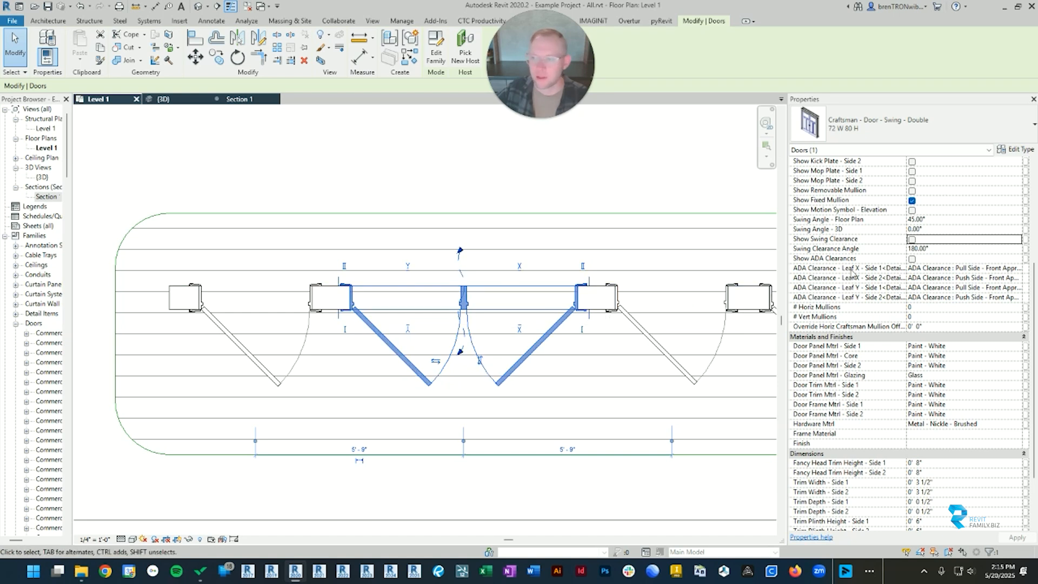
pyautogui.click(912, 259)
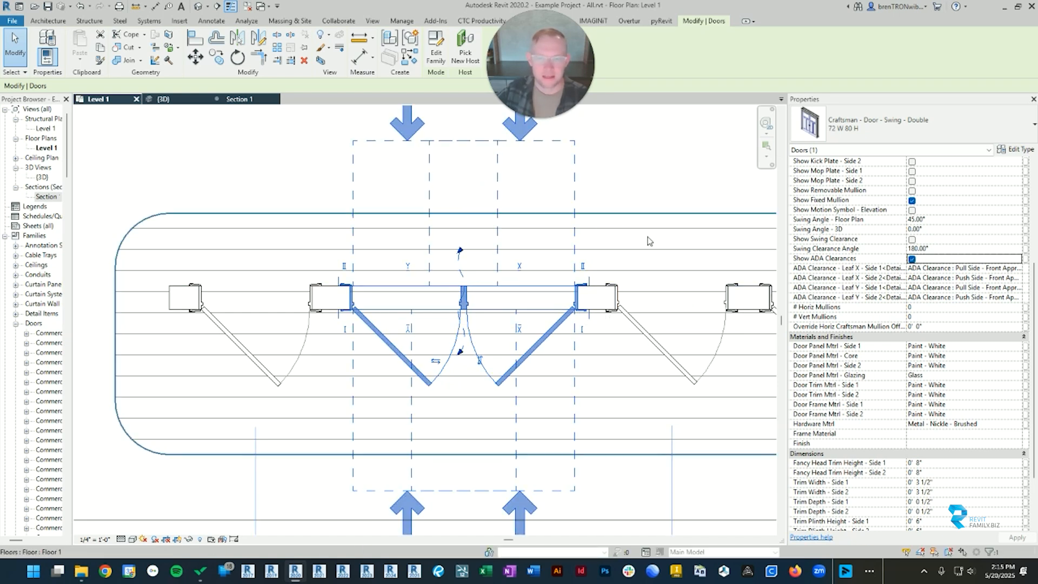
pyautogui.click(912, 259)
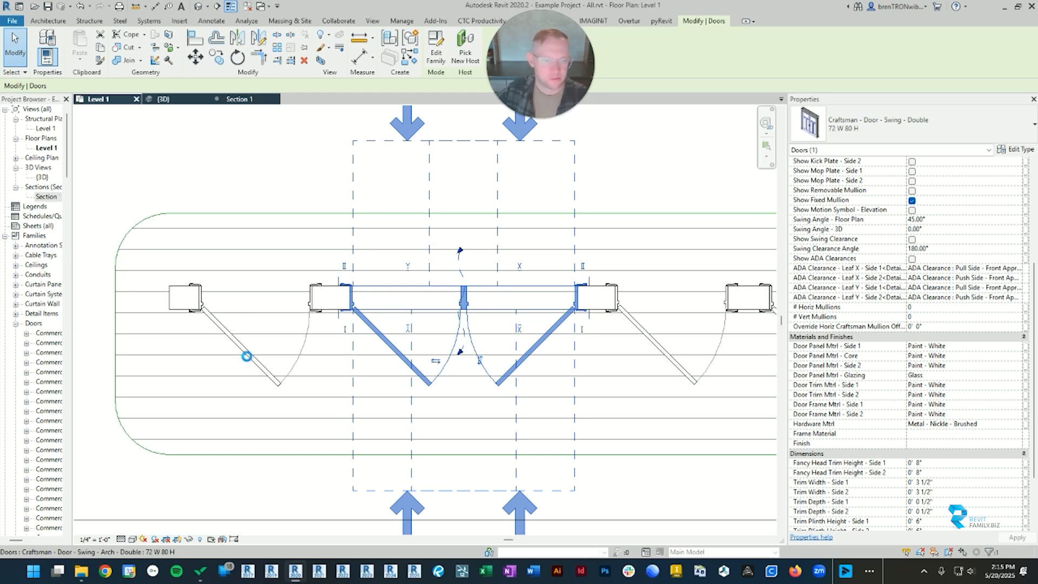
# Turn on the ADA clearances of the single Swing door and view the clearance outlines with the door deselected.
pyautogui.click(249, 353)
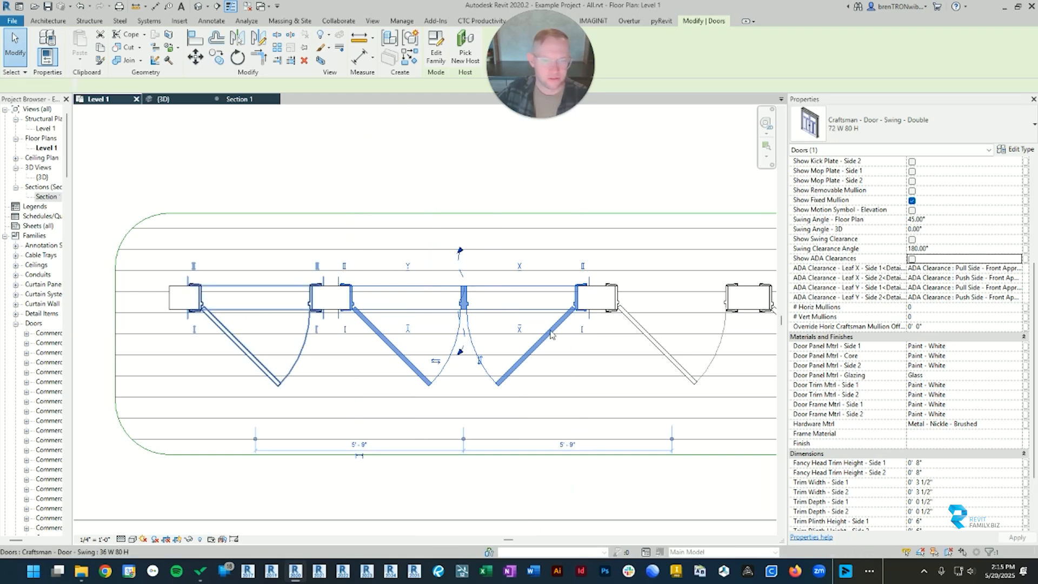
pyautogui.click(913, 240)
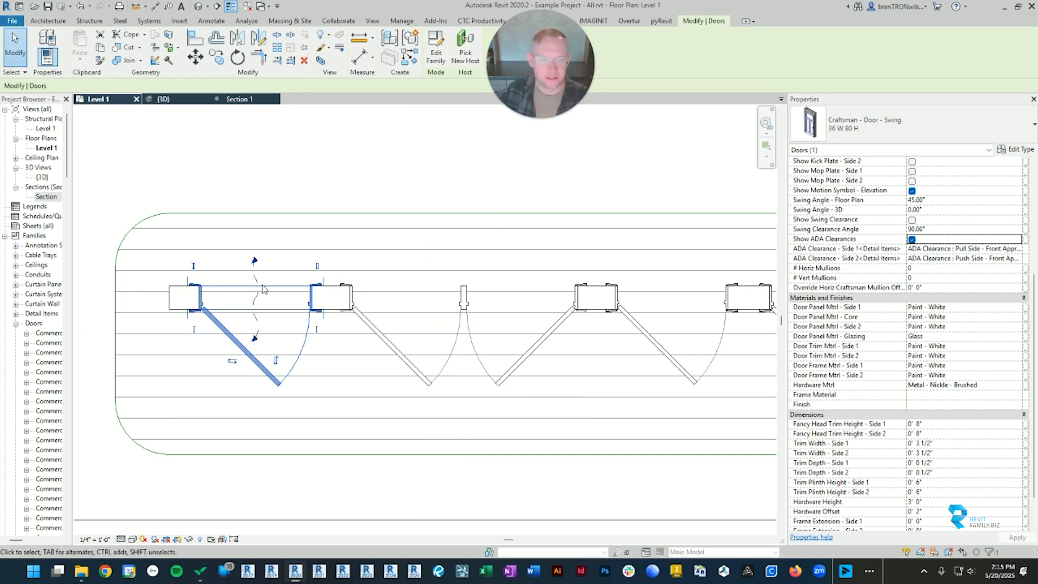
pyautogui.click(429, 180)
pyautogui.scroll(-3, 429, 206)
pyautogui.moveTo(432, 208); pyautogui.dragTo(530, 221, button='middle')
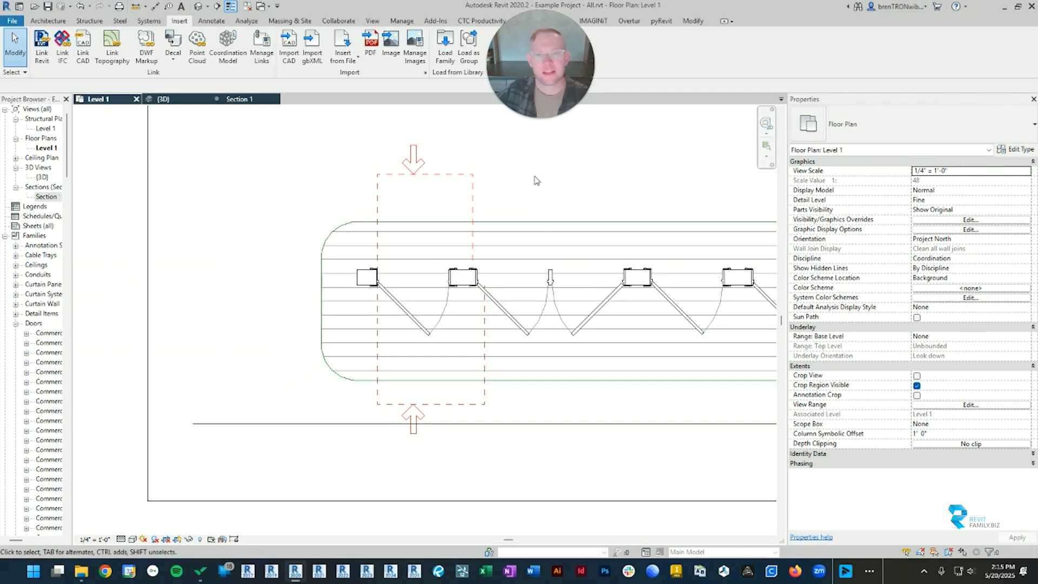
pyautogui.moveTo(535, 180); pyautogui.dragTo(540, 195, button='middle')
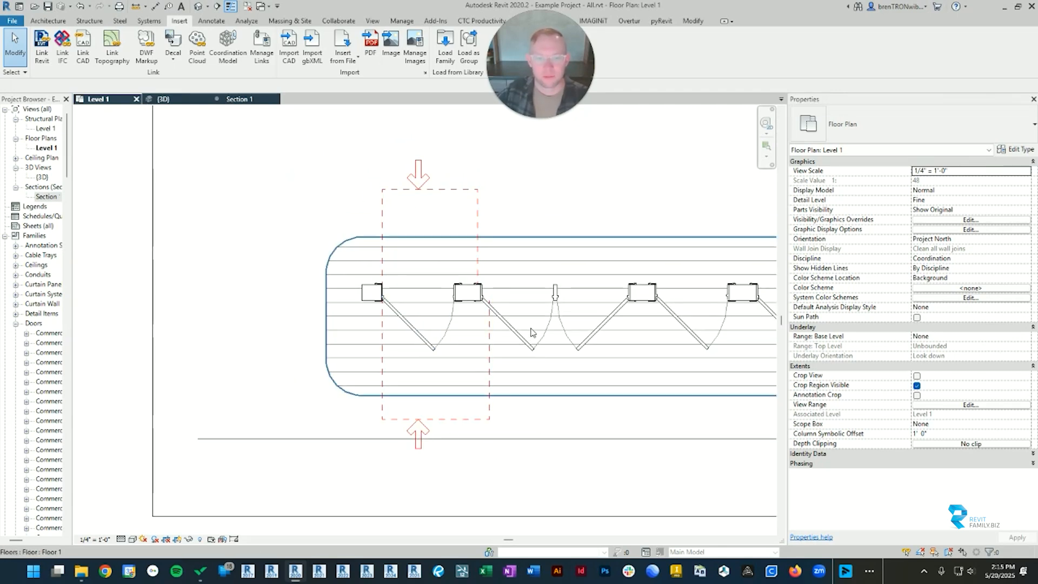
# Set the single Swing door's Side 1 ADA clearance to Pull Side - Hinge Approach and deselect the door.
pyautogui.click(413, 324)
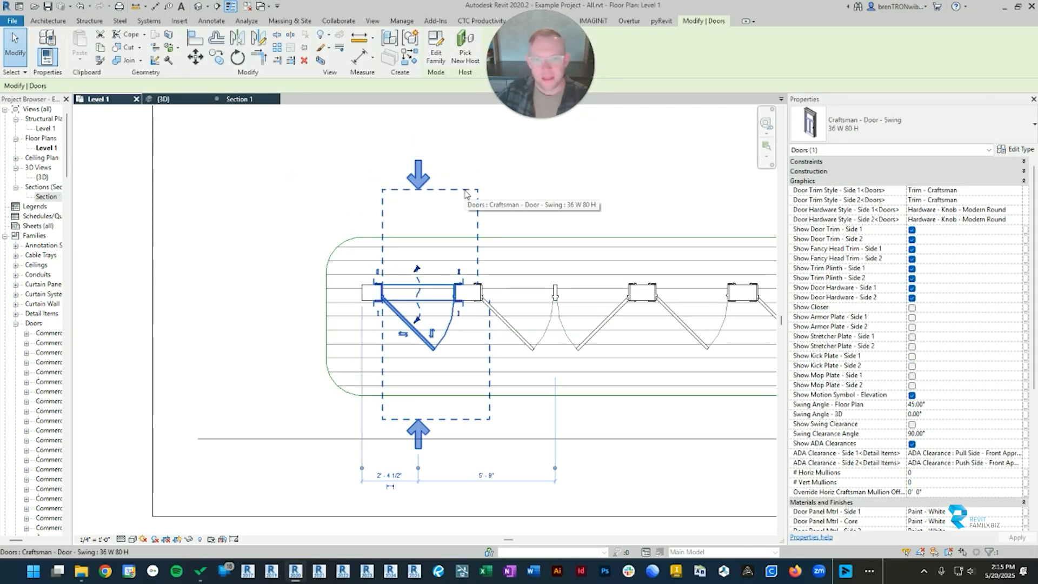
pyautogui.scroll(-4, 905, 337)
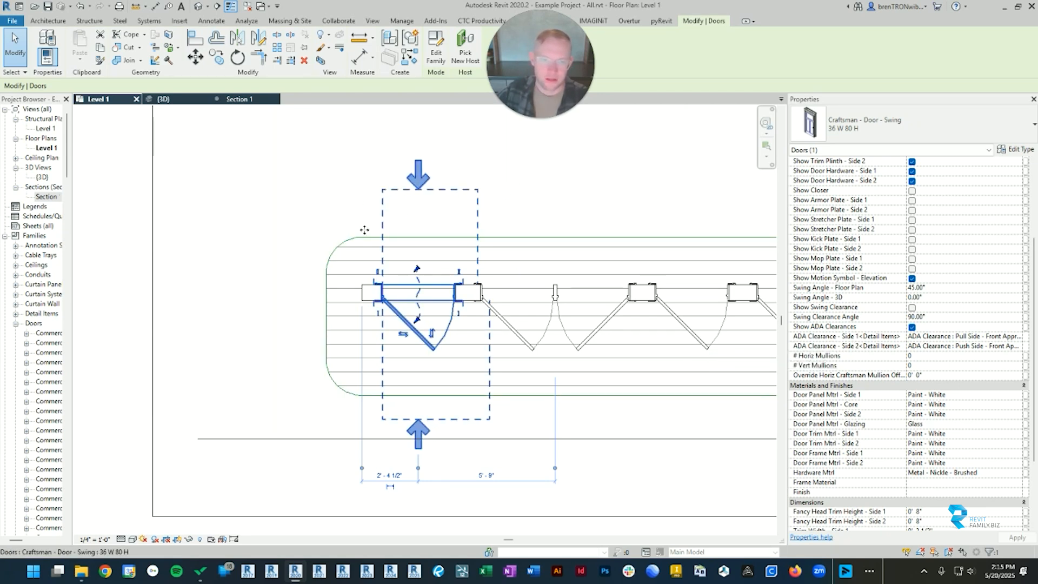
pyautogui.click(1015, 338)
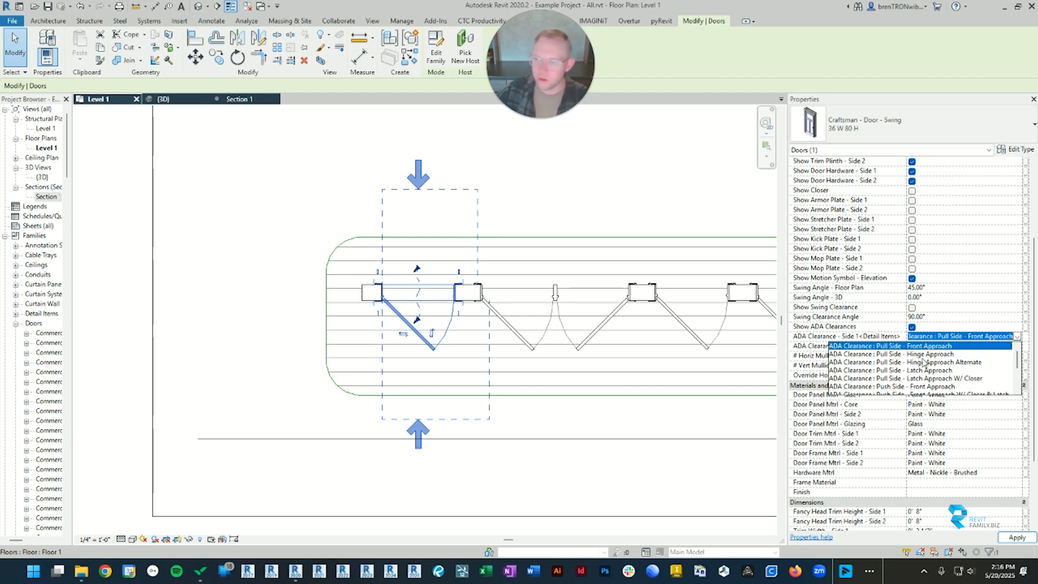
pyautogui.press('Escape')
pyautogui.press('Down')
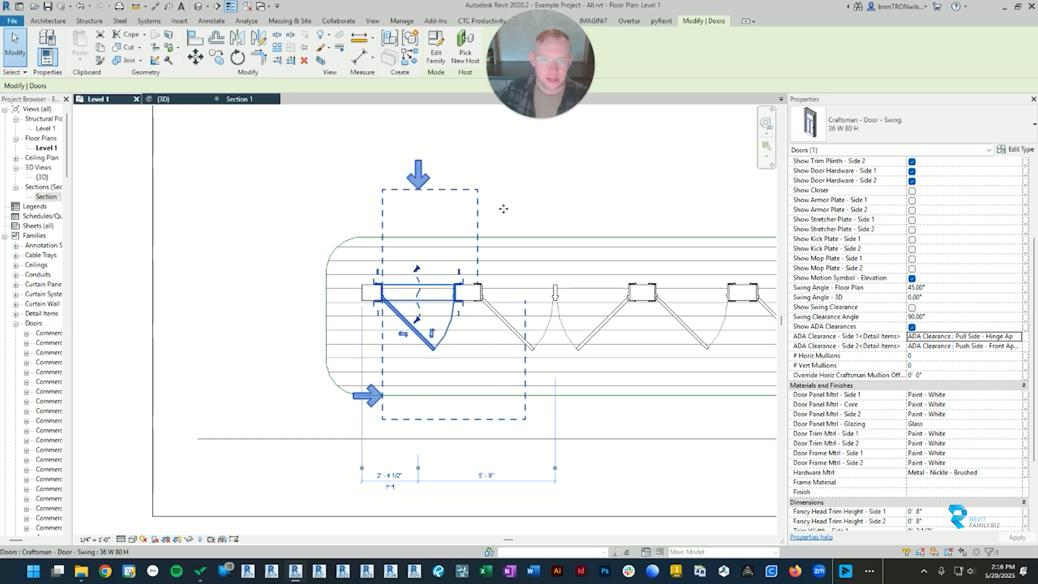
pyautogui.click(247, 416)
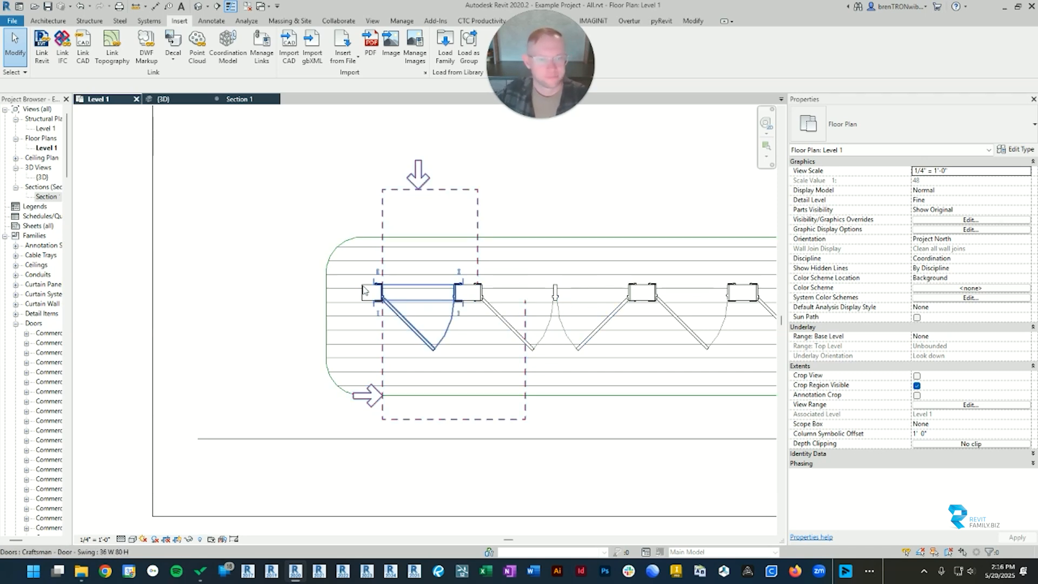
# Turn off the ADA clearances of the single Swing door and deselect it.
pyautogui.click(492, 310)
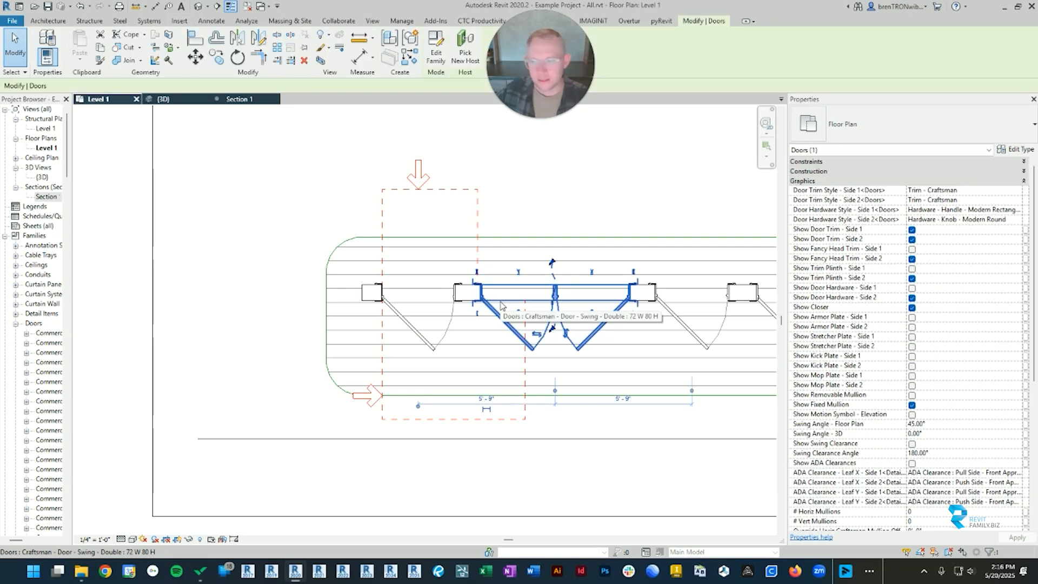
pyautogui.click(409, 324)
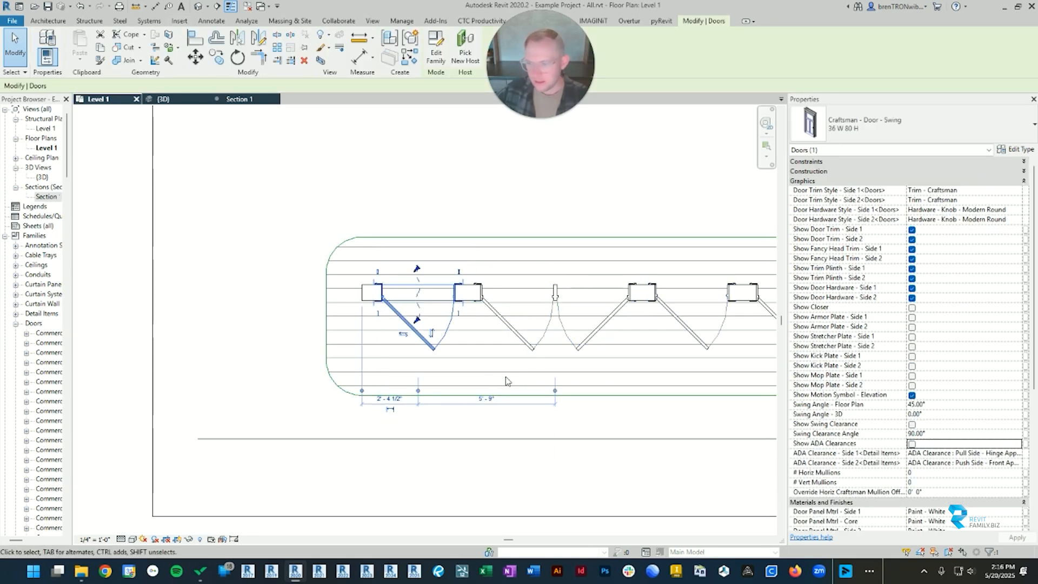
pyautogui.click(560, 215)
# Examine the Swing Double door's mullion count parameters, switching from the floor plan to the 3D view with the door selected.
pyautogui.click(504, 325)
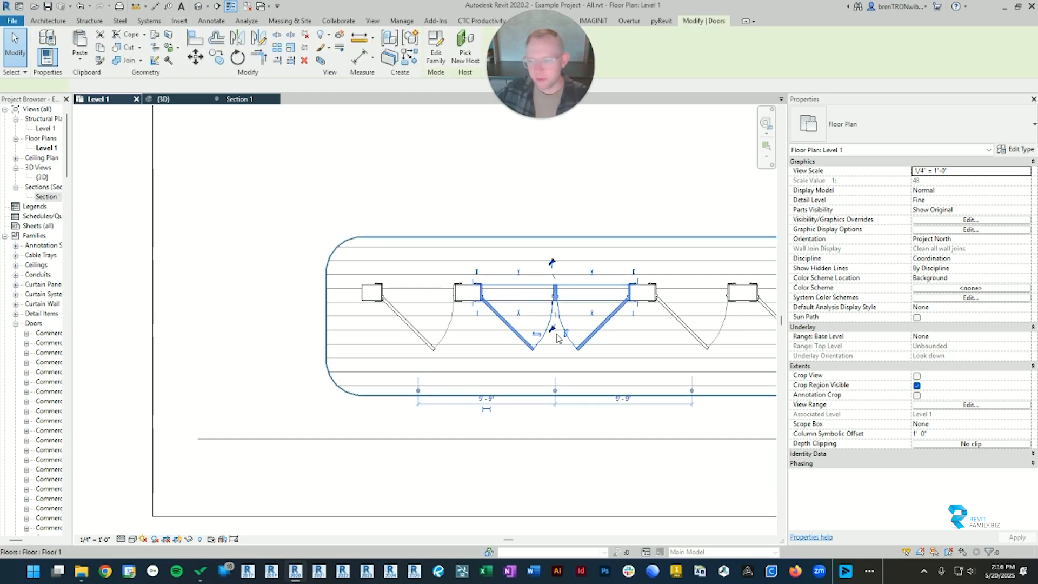
pyautogui.scroll(-5, 977, 440)
pyautogui.scroll(-1, 976, 439)
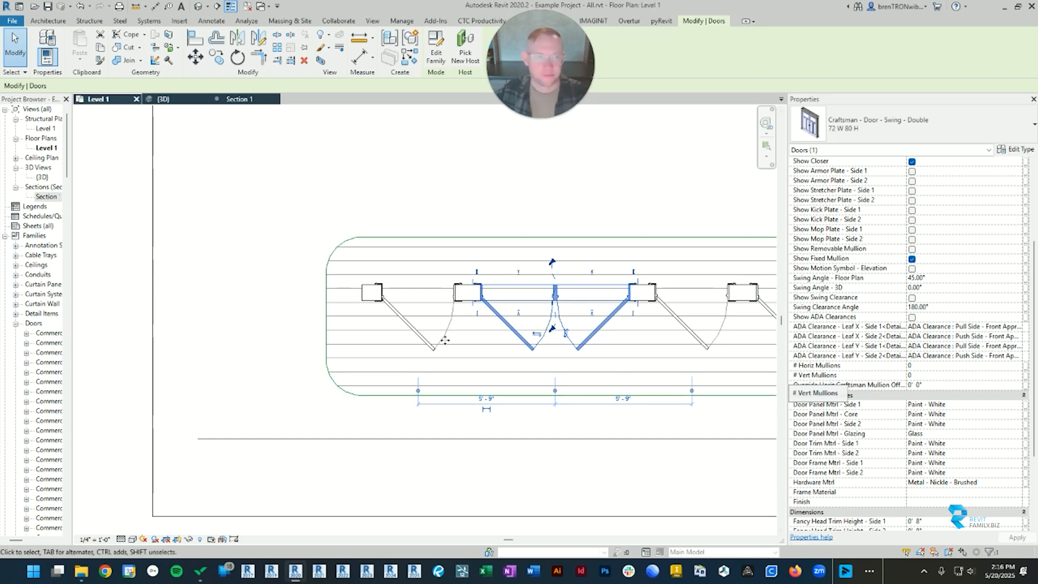
pyautogui.click(179, 101)
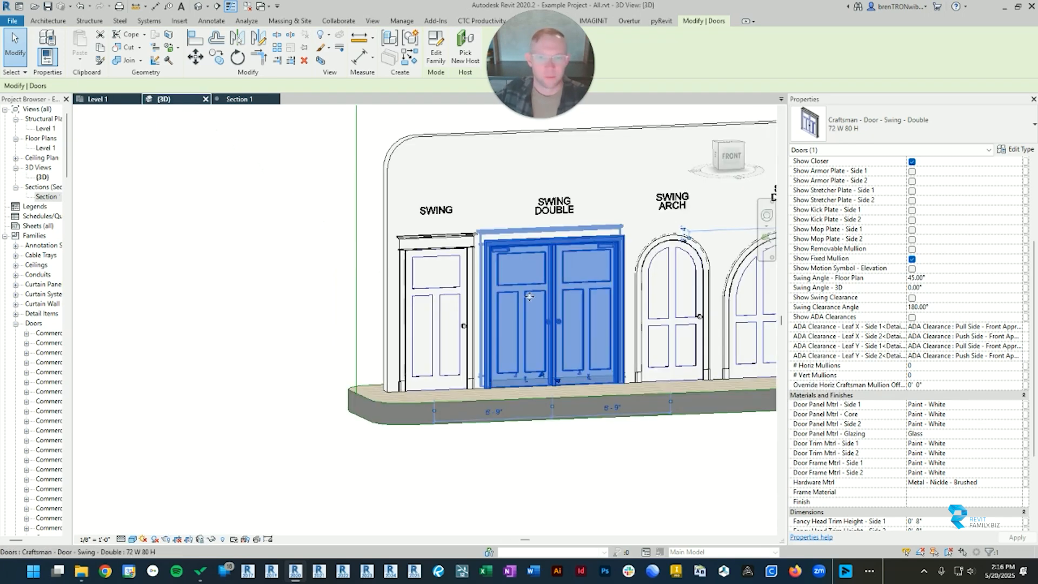
pyautogui.press('Escape')
pyautogui.scroll(5, 469, 246)
pyautogui.scroll(-5, 470, 246)
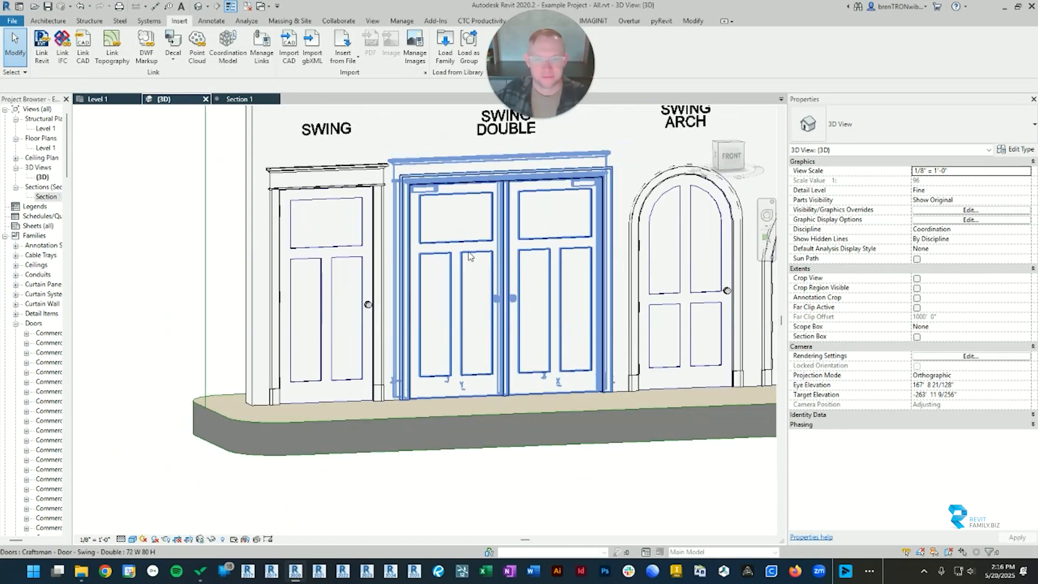
pyautogui.click(440, 271)
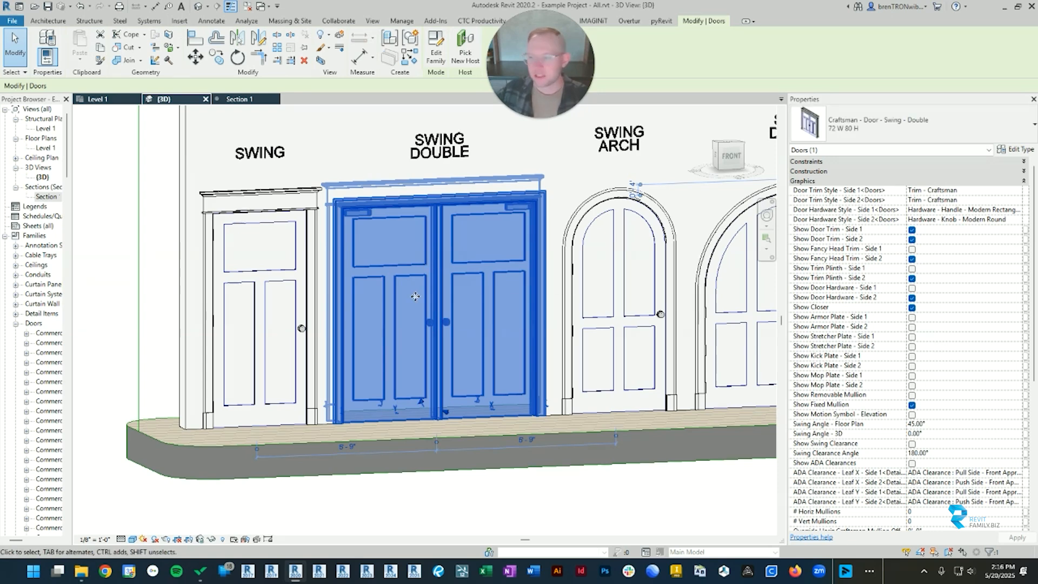
pyautogui.scroll(-7, 972, 339)
pyautogui.scroll(2, 972, 339)
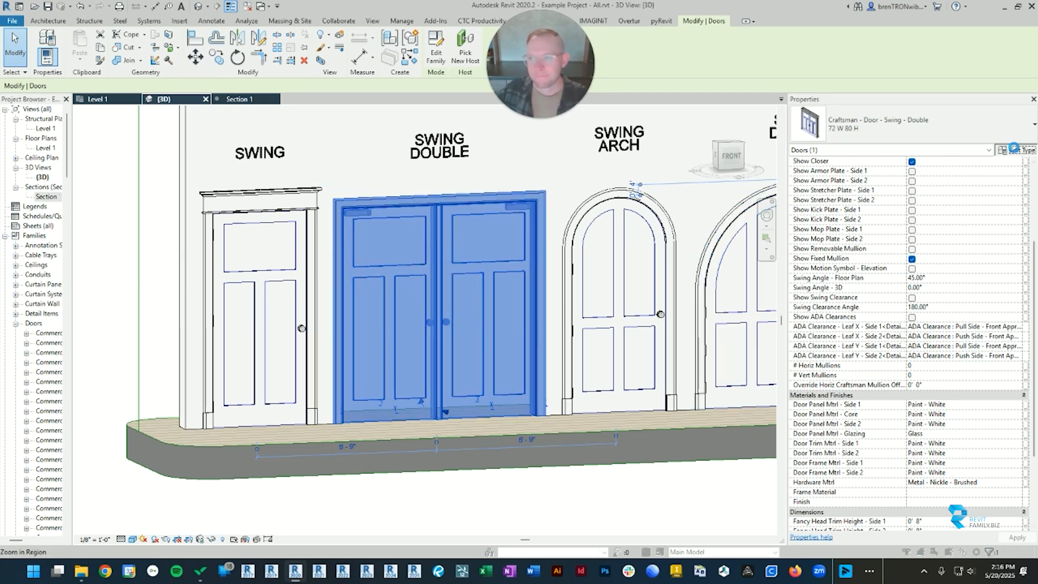
# Set the Swing Double type's Door Panel Style to Door - 2 Panel - Craftsman W Half Glass - Colonial Mullions and view the deselected door.
pyautogui.click(1016, 149)
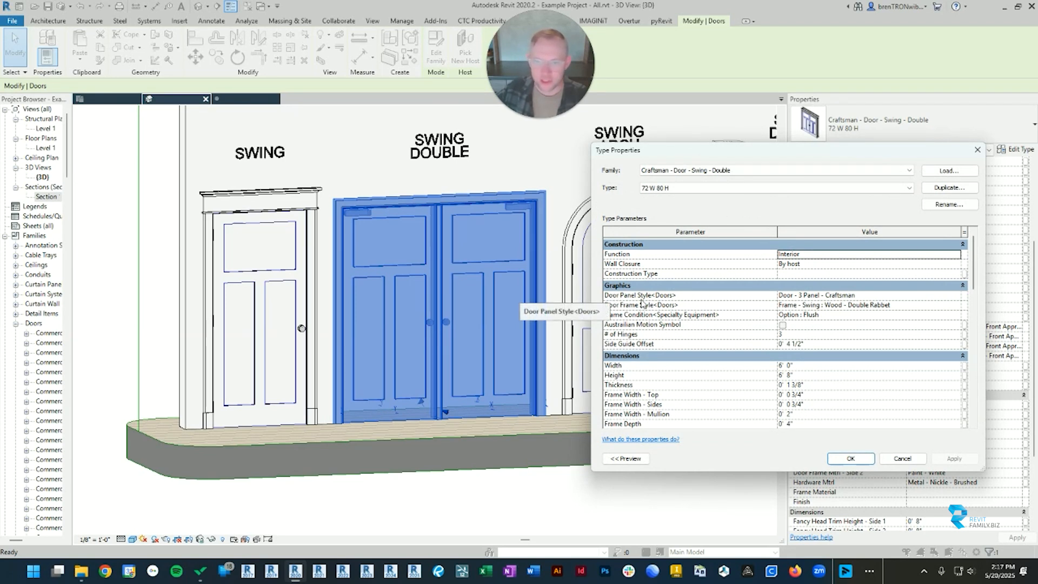
pyautogui.click(955, 298)
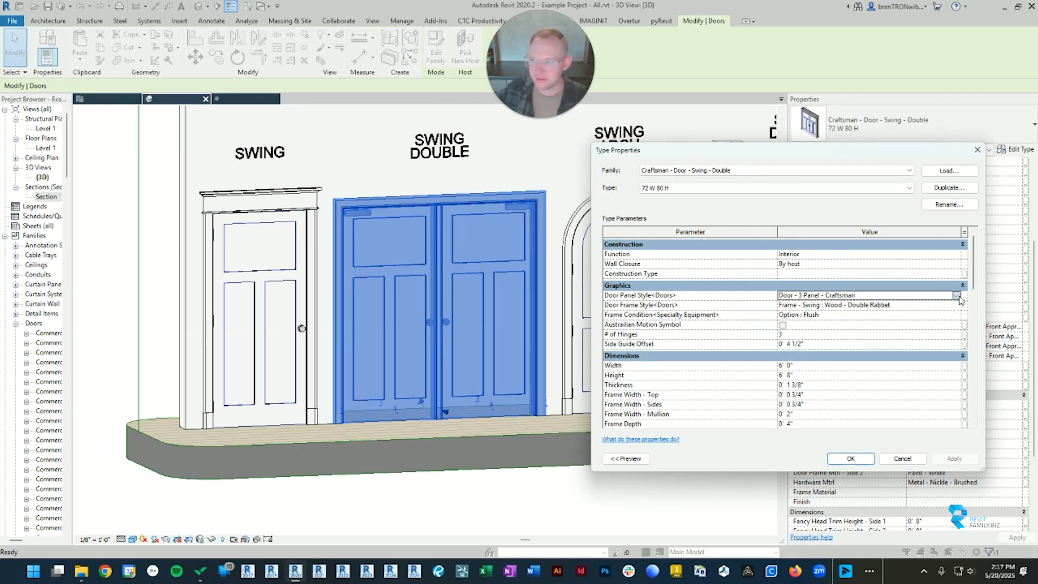
pyautogui.click(959, 298)
pyautogui.scroll(1, 887, 309)
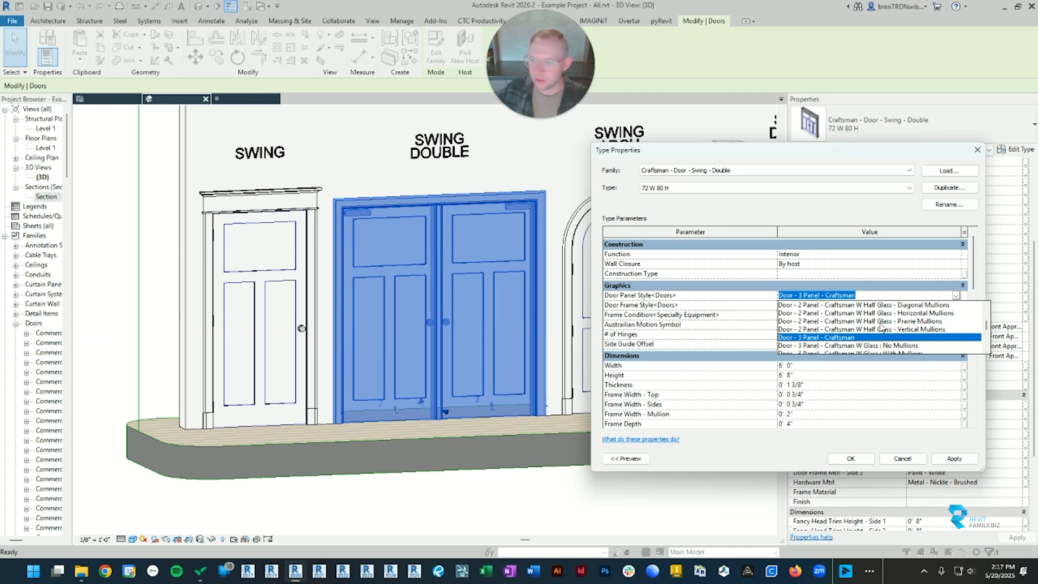
pyautogui.scroll(-1, 883, 327)
pyautogui.scroll(-1, 867, 332)
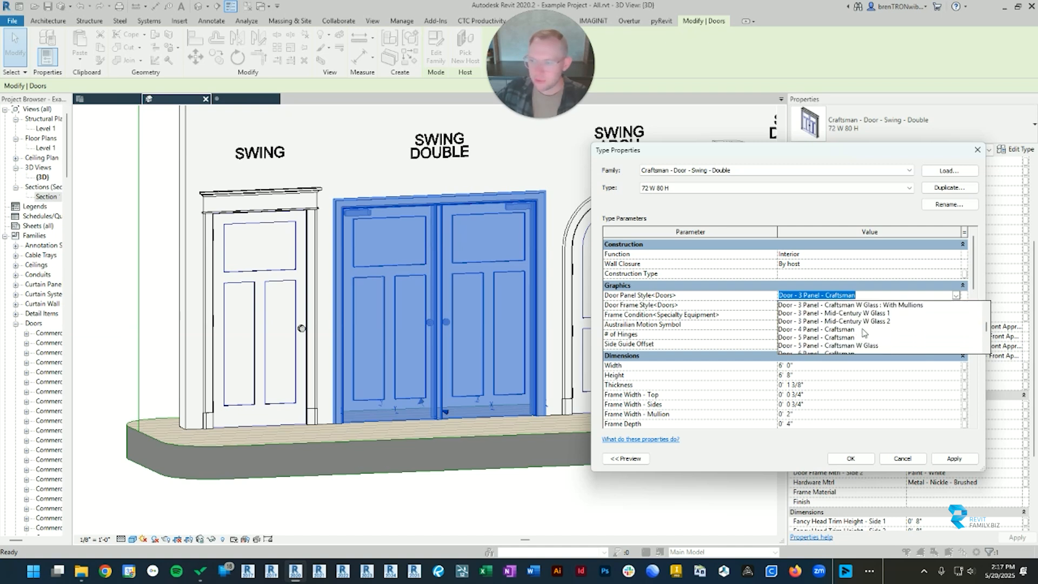
pyautogui.scroll(1, 875, 326)
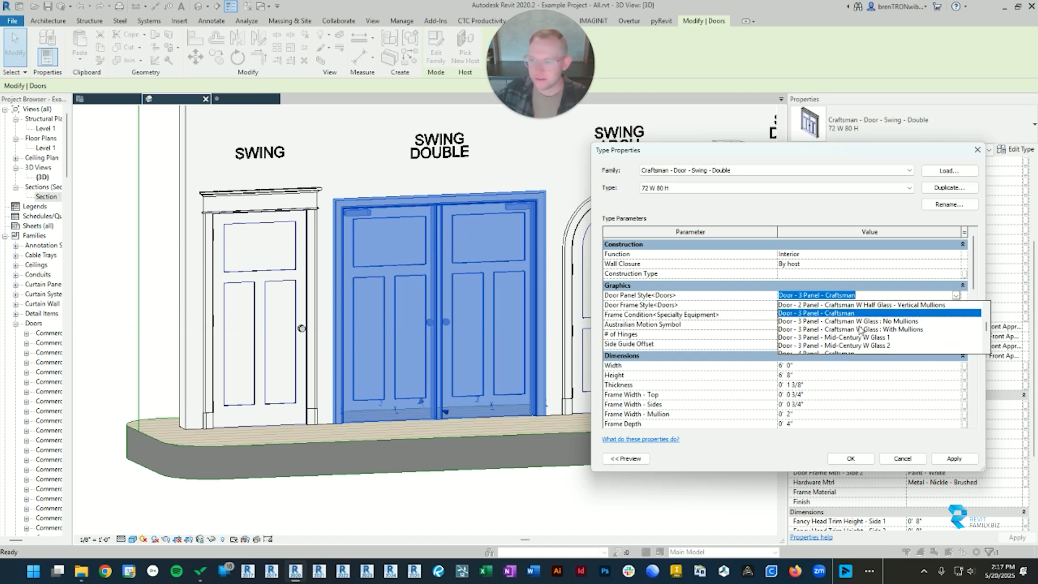
pyautogui.scroll(2, 861, 330)
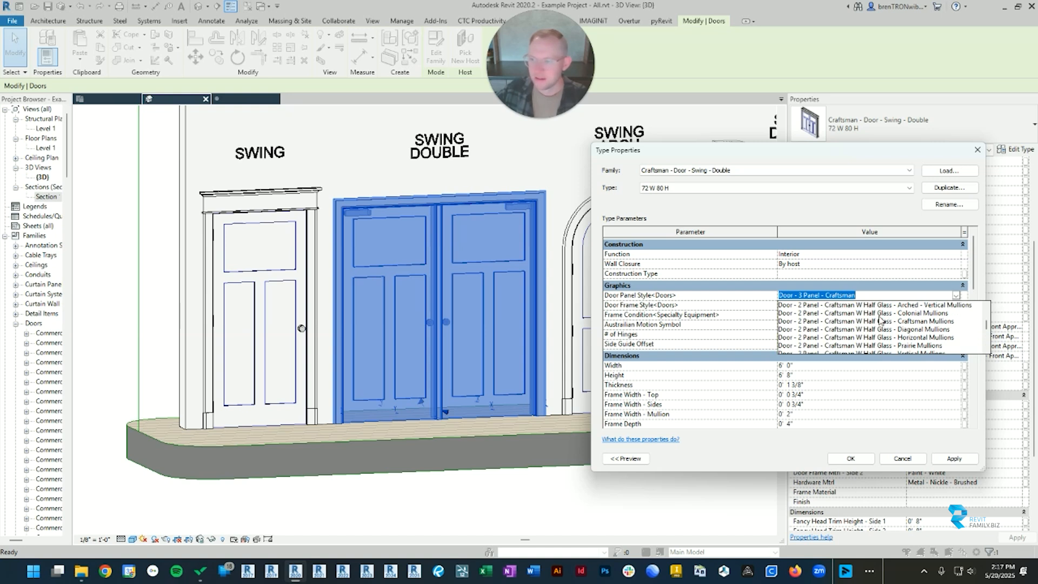
pyautogui.click(894, 317)
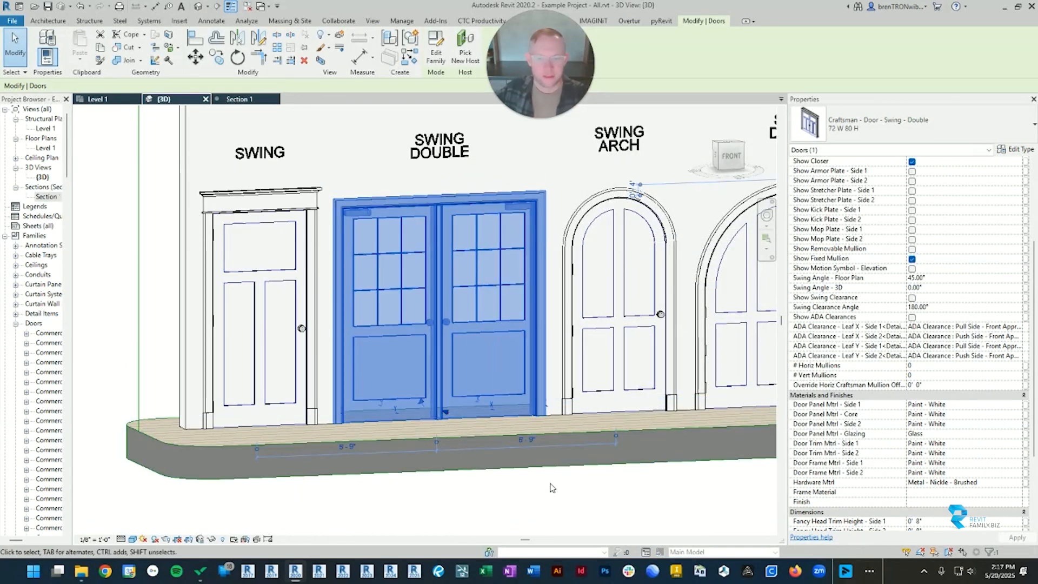
pyautogui.click(551, 487)
pyautogui.keyDown('shift'); pyautogui.moveTo(619, 394); pyautogui.dragTo(610, 396, button='middle'); pyautogui.keyUp('shift')
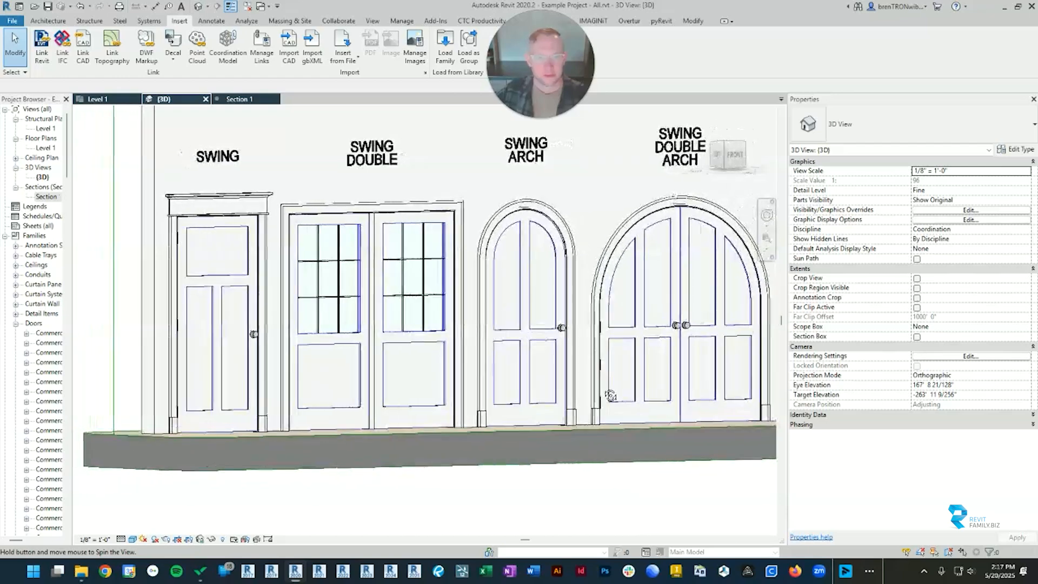
pyautogui.scroll(1, 321, 261)
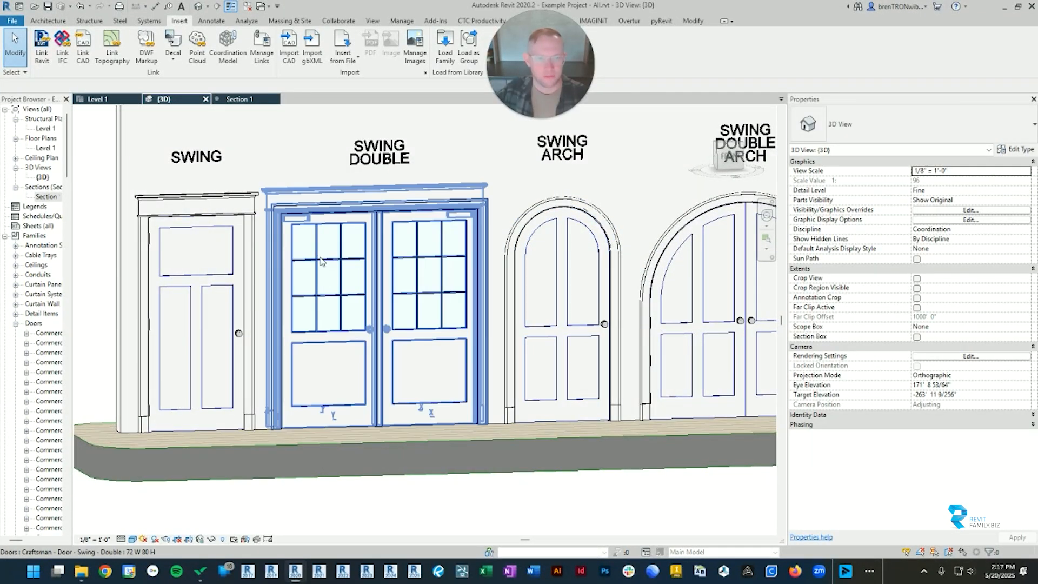
pyautogui.moveTo(335, 260); pyautogui.dragTo(413, 257, button='middle')
# Set the Swing Double door's # Horiz Mullions to 3 and # Vert Mullions to 4.
pyautogui.click(414, 258)
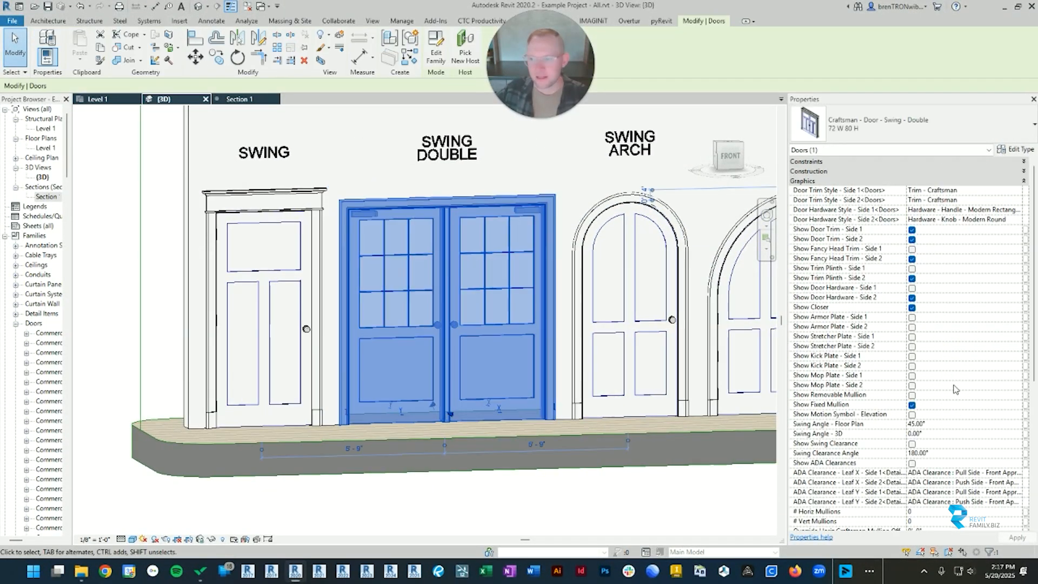
pyautogui.scroll(-4, 961, 438)
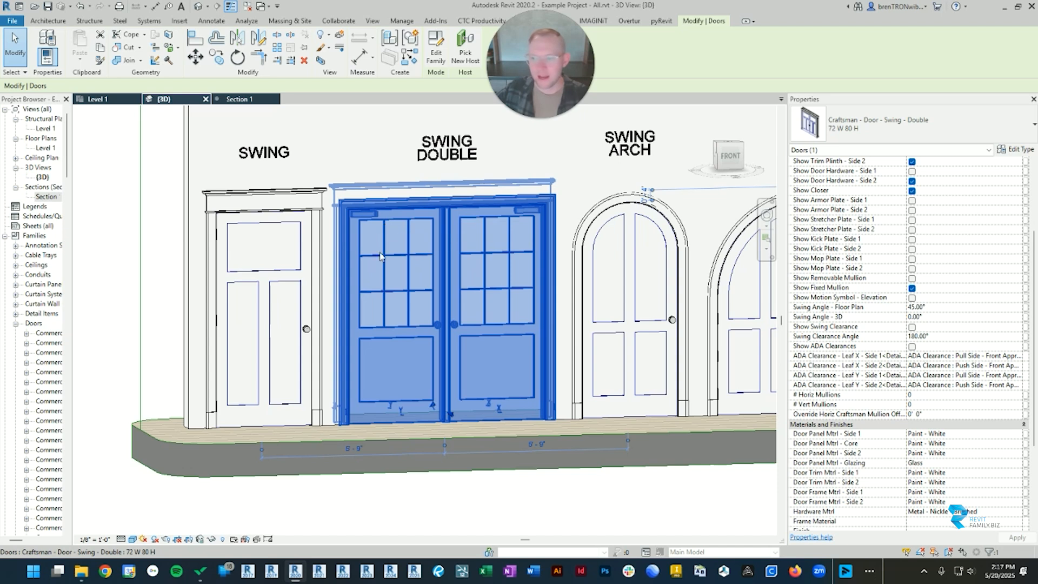
pyautogui.click(928, 394)
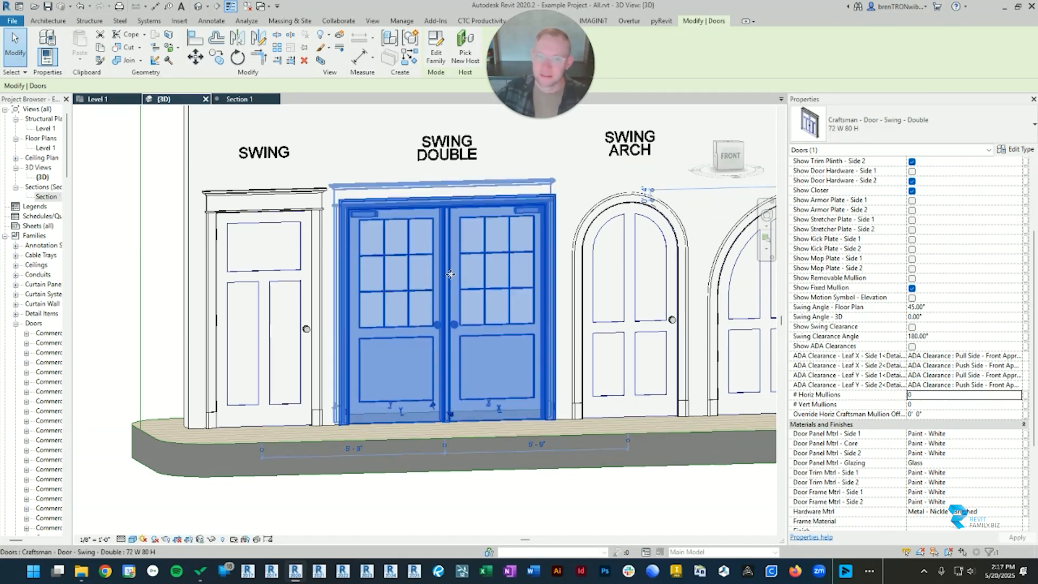
pyautogui.click(929, 397)
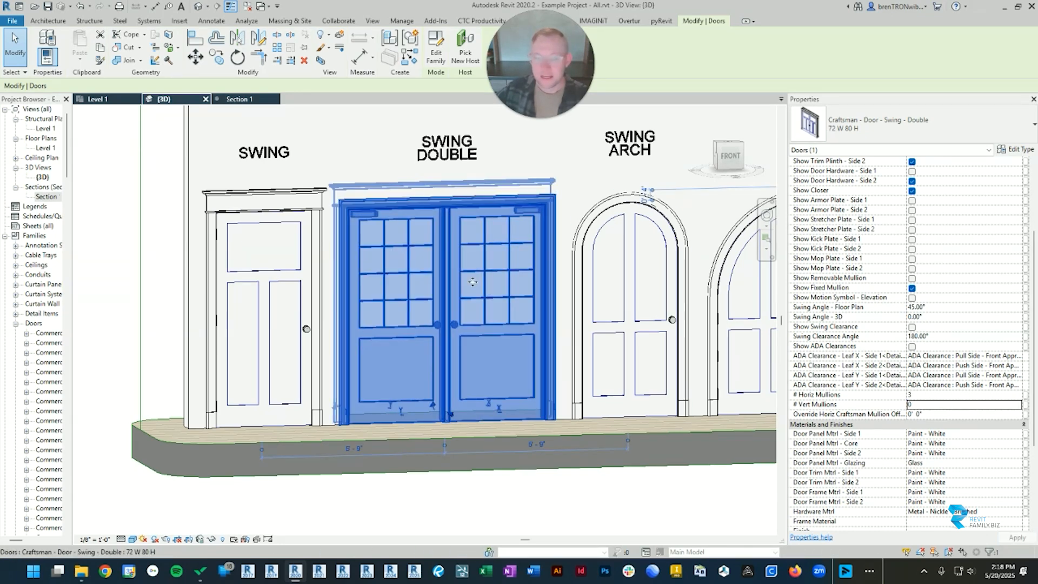
pyautogui.click(945, 405)
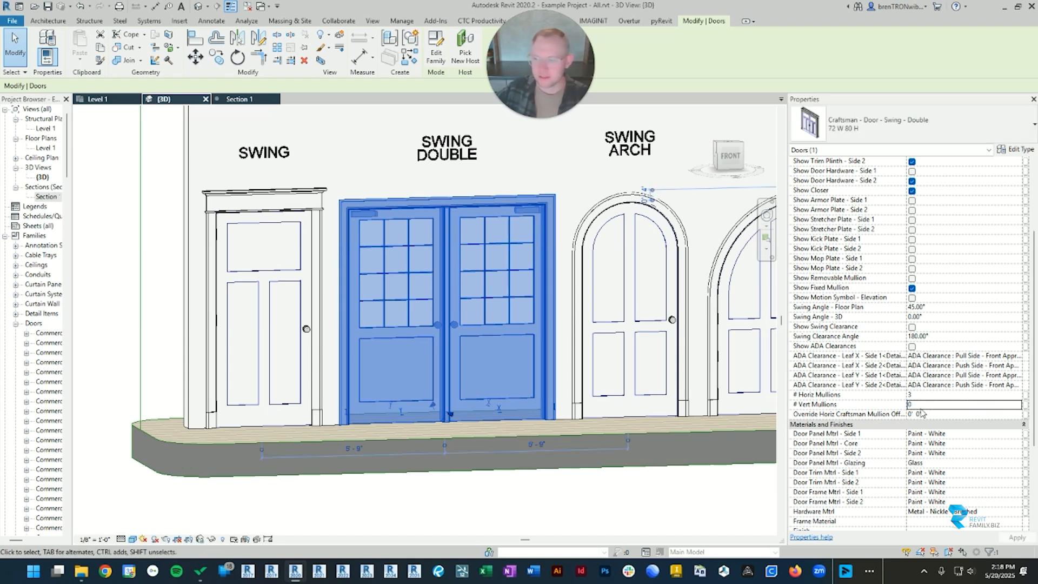
pyautogui.write('4')
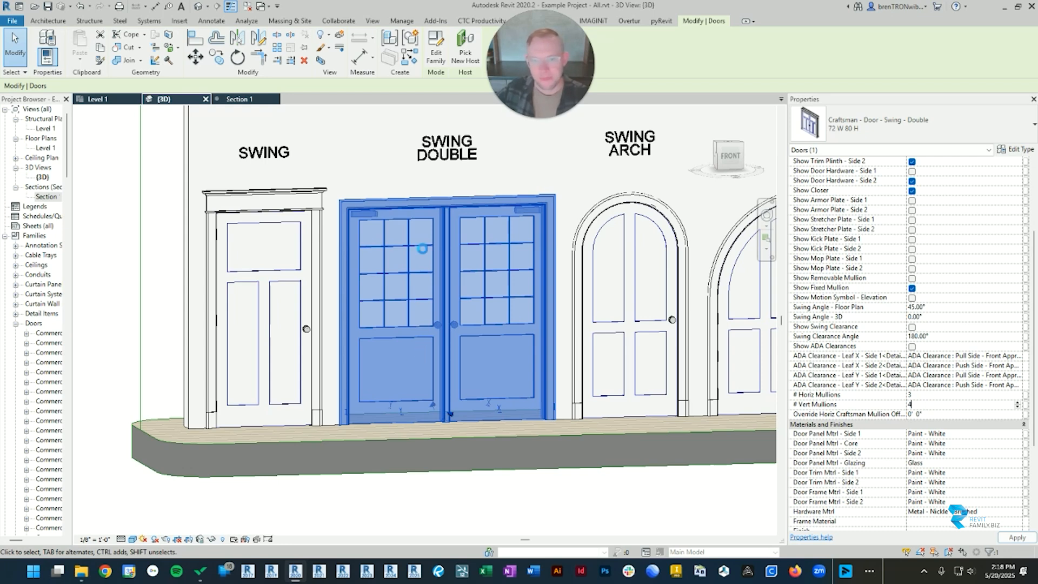
# Set the Swing Double type's Door Panel Style to Door - 2 Panel - Craftsman W Half Glass - Craftsman Mullions.
pyautogui.click(361, 141)
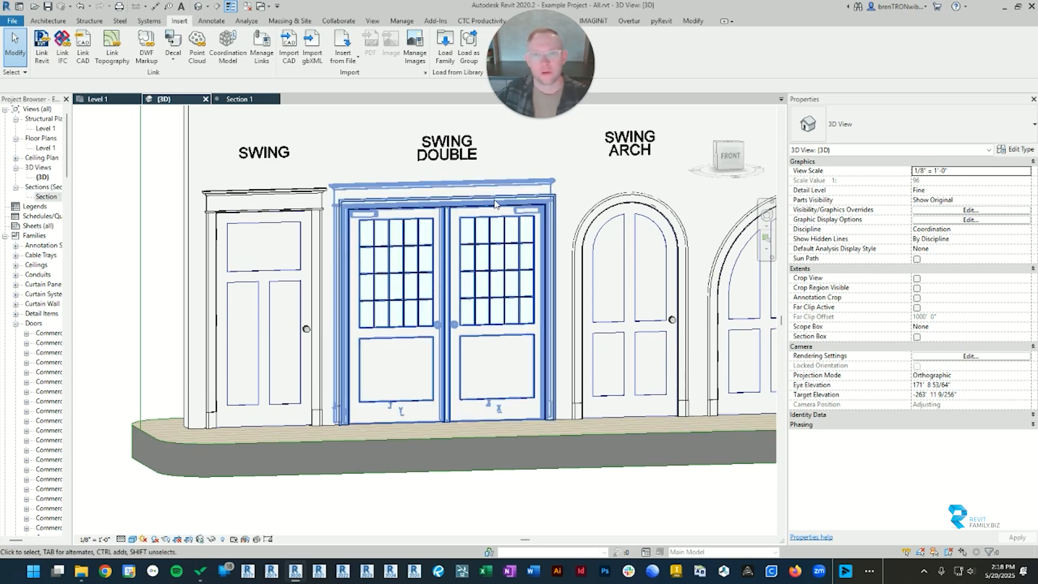
pyautogui.click(419, 277)
pyautogui.scroll(-10, 965, 403)
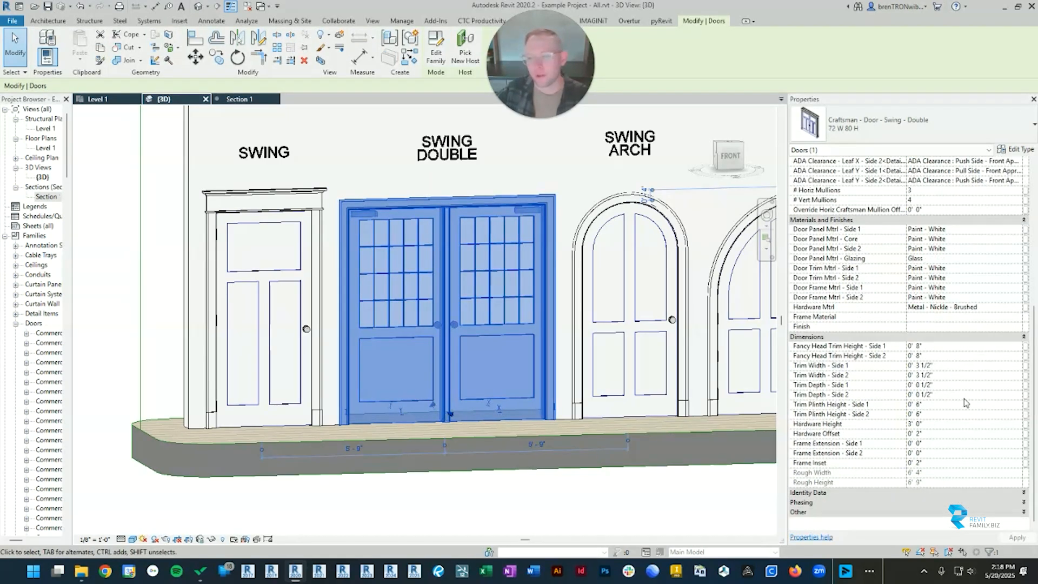
pyautogui.scroll(5, 966, 403)
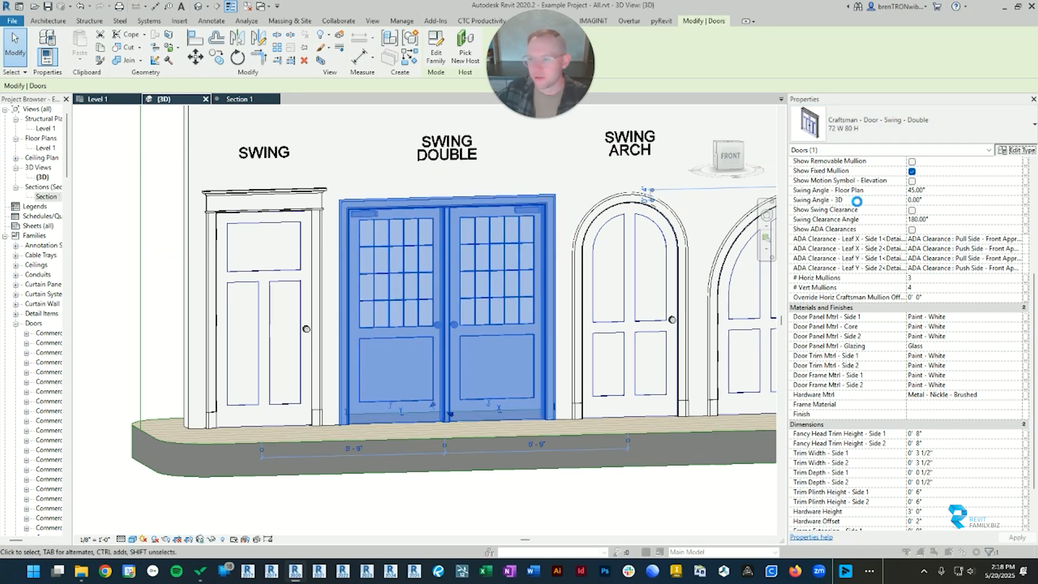
pyautogui.click(1018, 150)
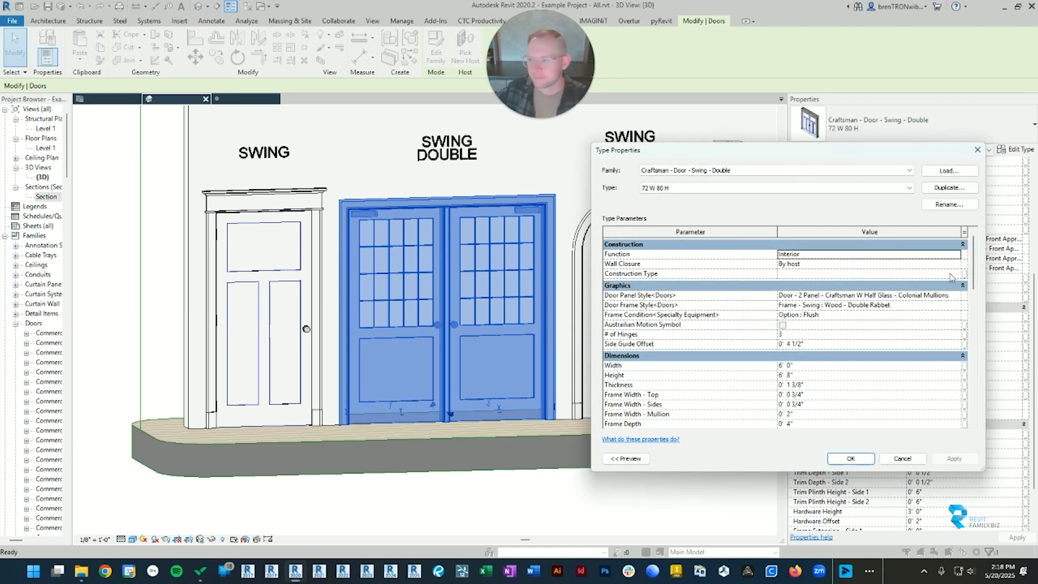
pyautogui.click(962, 299)
pyautogui.scroll(4, 944, 338)
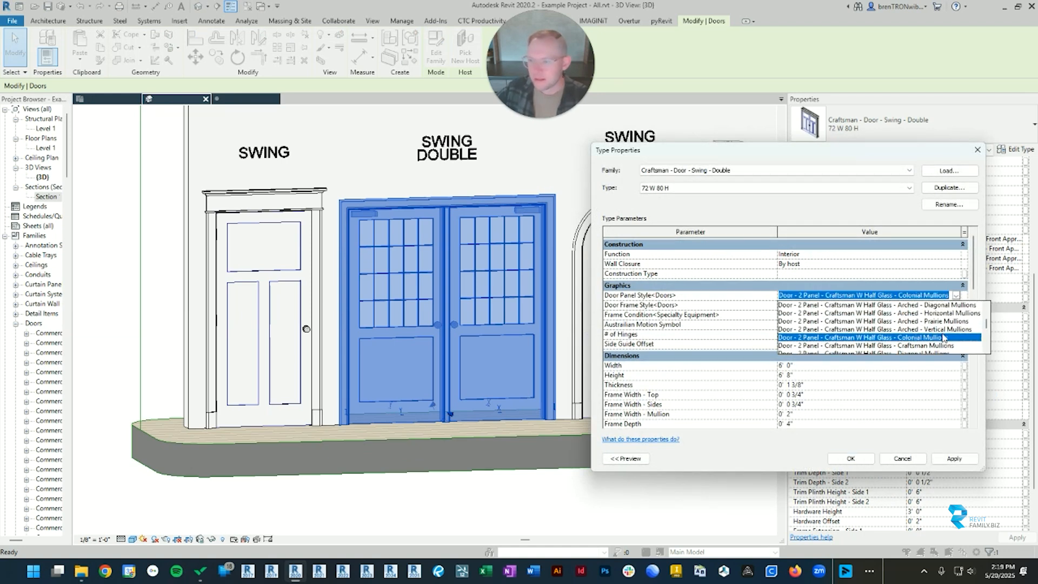
pyautogui.scroll(-2, 856, 320)
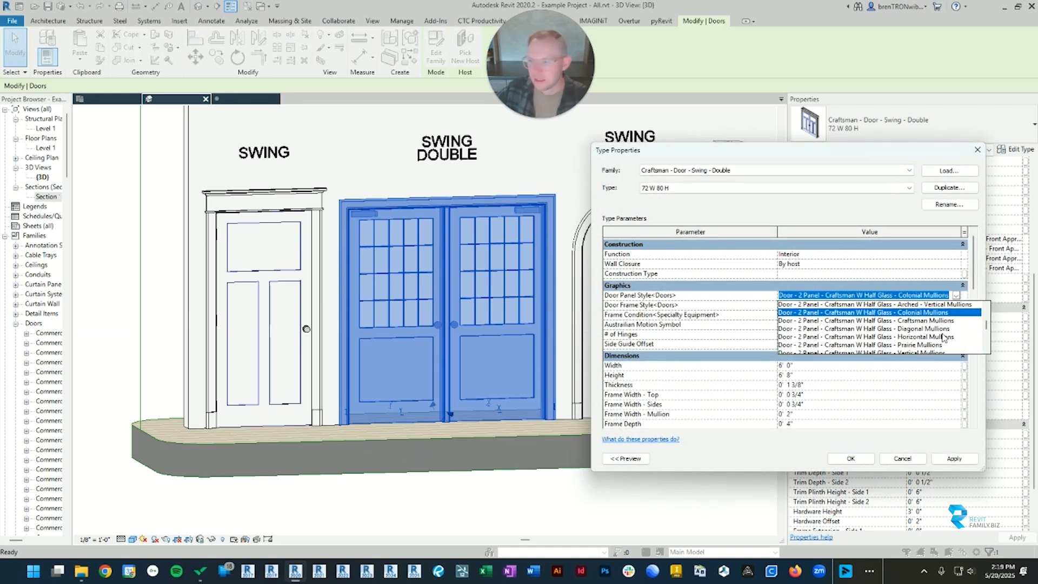
pyautogui.click(922, 322)
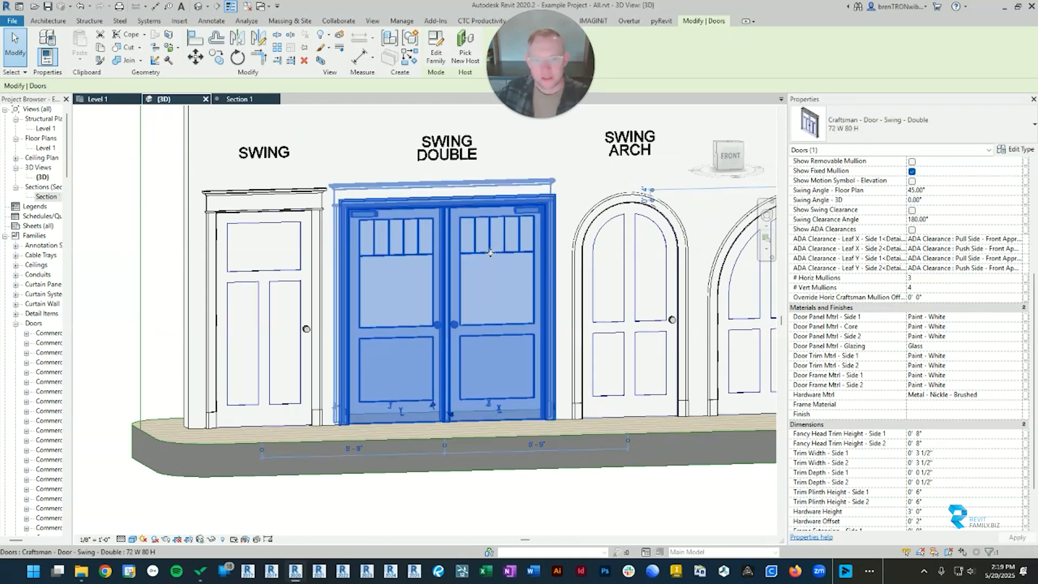
# Set the Swing Double door's # Horiz Mullions to 0 and # Vert Mullions to 3.
pyautogui.scroll(2, 948, 325)
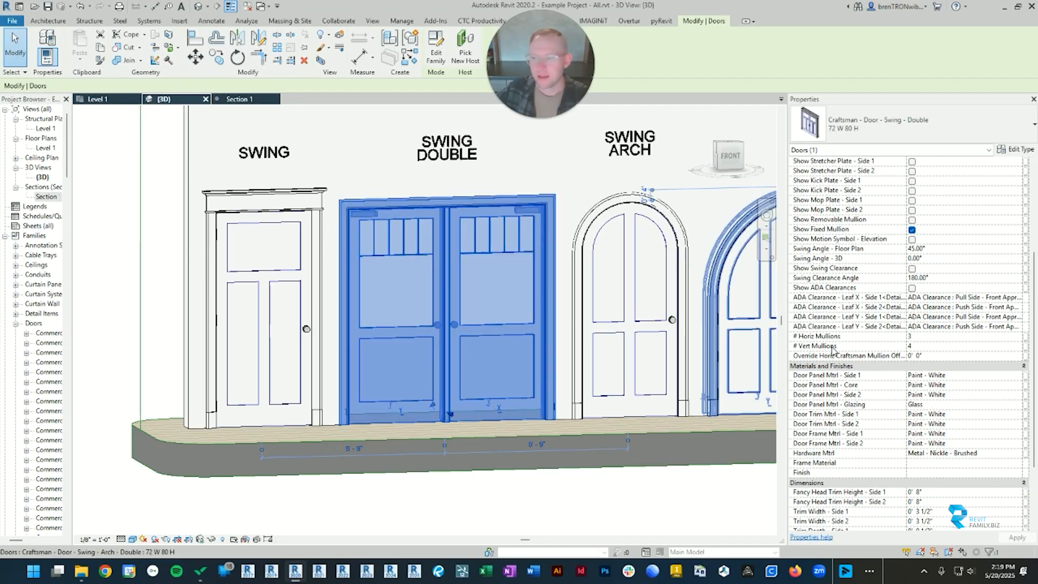
pyautogui.click(924, 337)
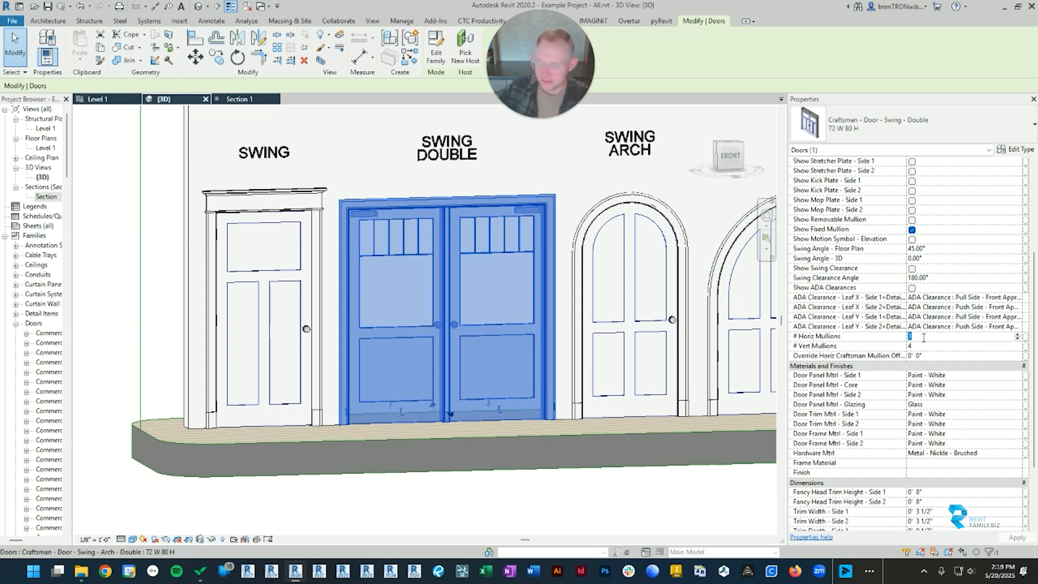
pyautogui.click(927, 347)
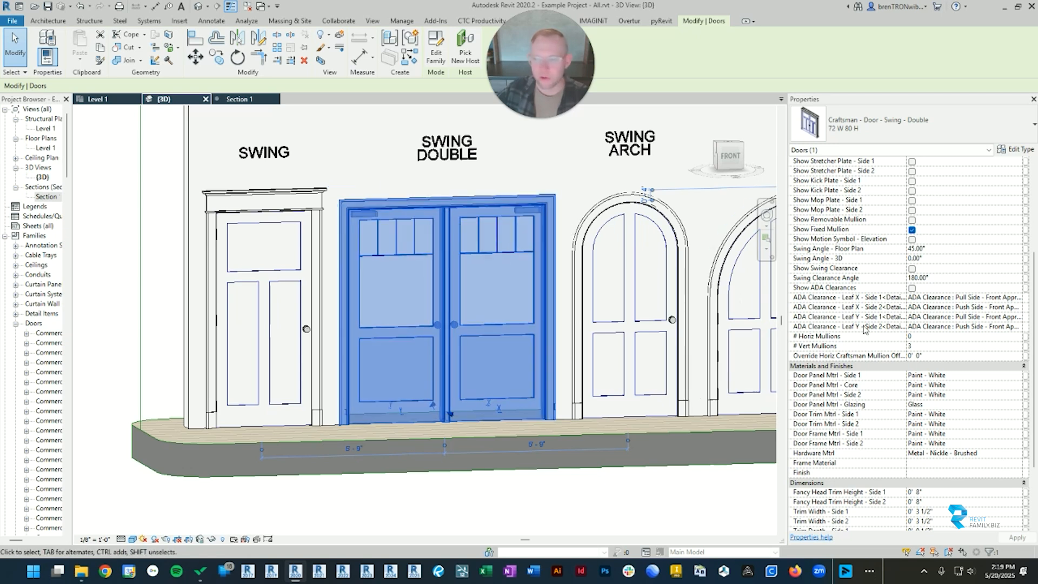
# Set the Swing Double door's Override Horiz Craftsman Mullion Offset to 1' 0".
pyautogui.click(941, 357)
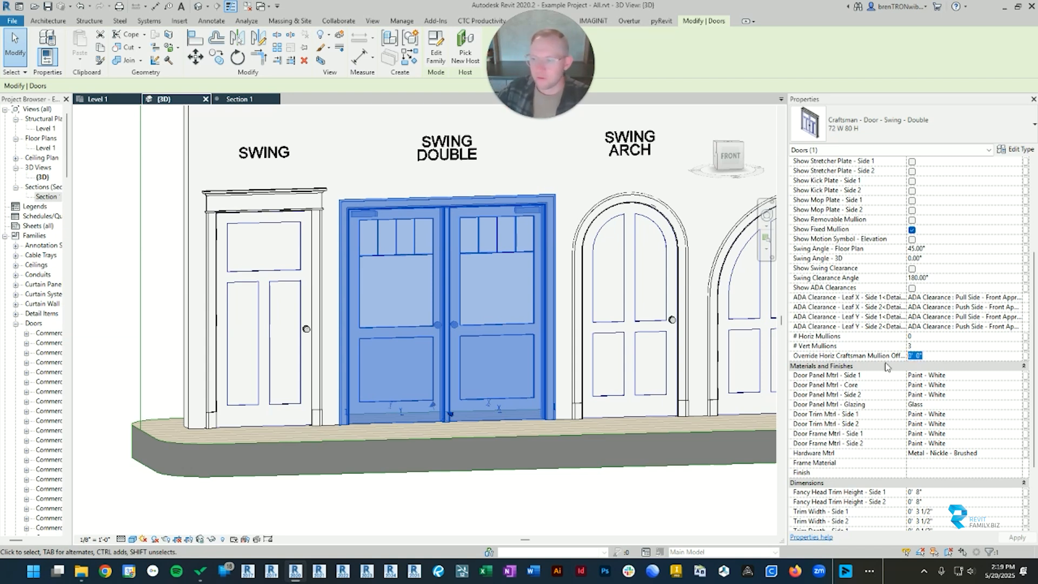
pyautogui.click(946, 356)
pyautogui.write('1')
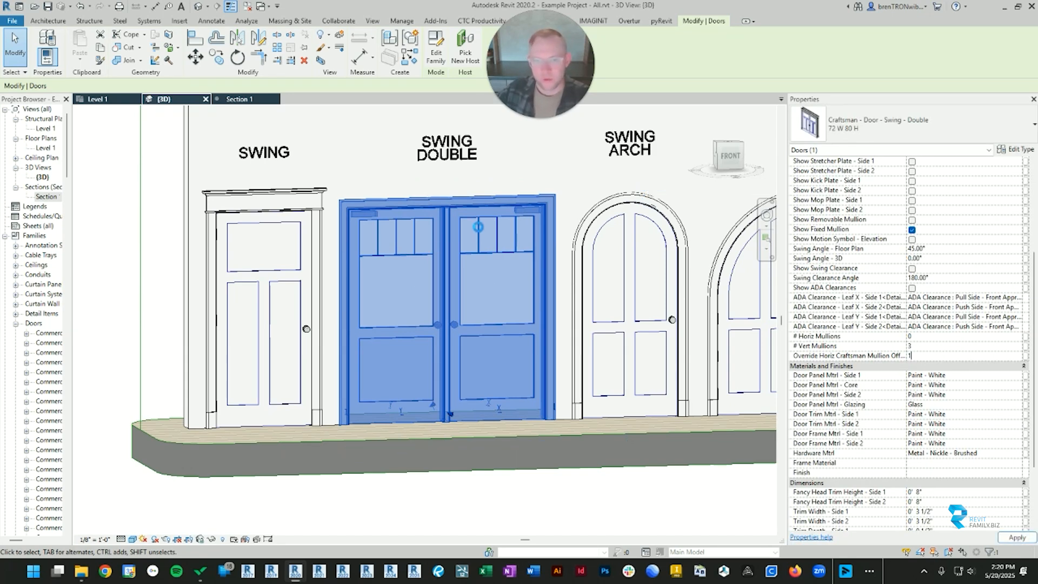
pyautogui.press('Return')
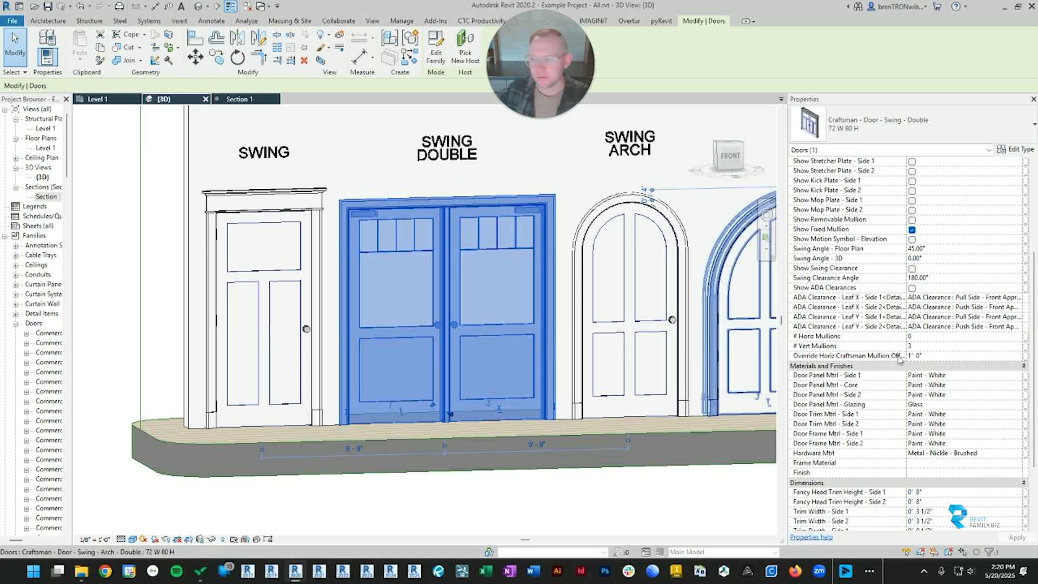
# Set the Swing Double door's Override Horiz Craftsman Mullion Offset to .75 (0' 9") and deselect the door.
pyautogui.click(941, 356)
pyautogui.write('.75')
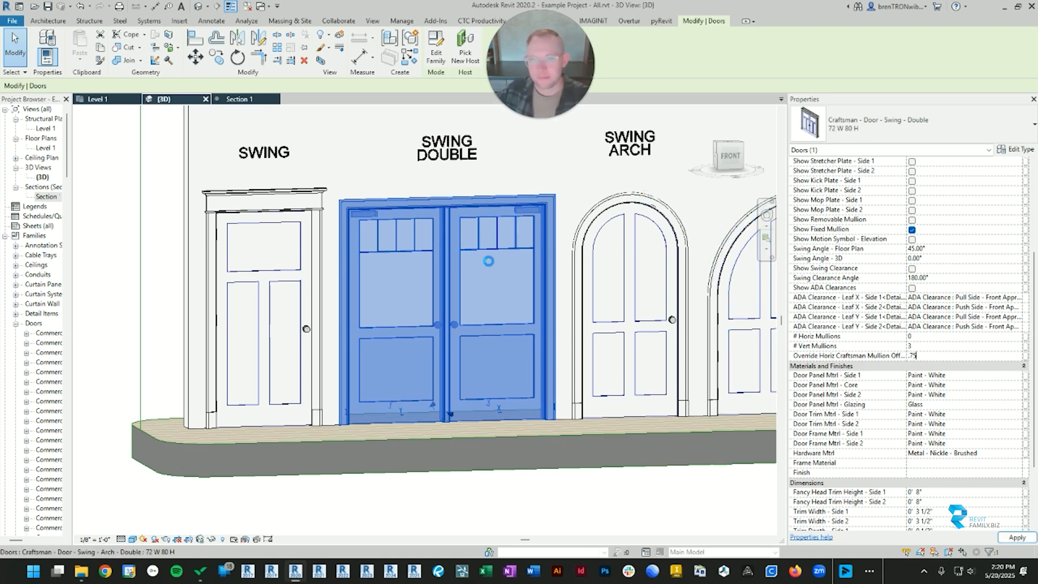
pyautogui.click(488, 262)
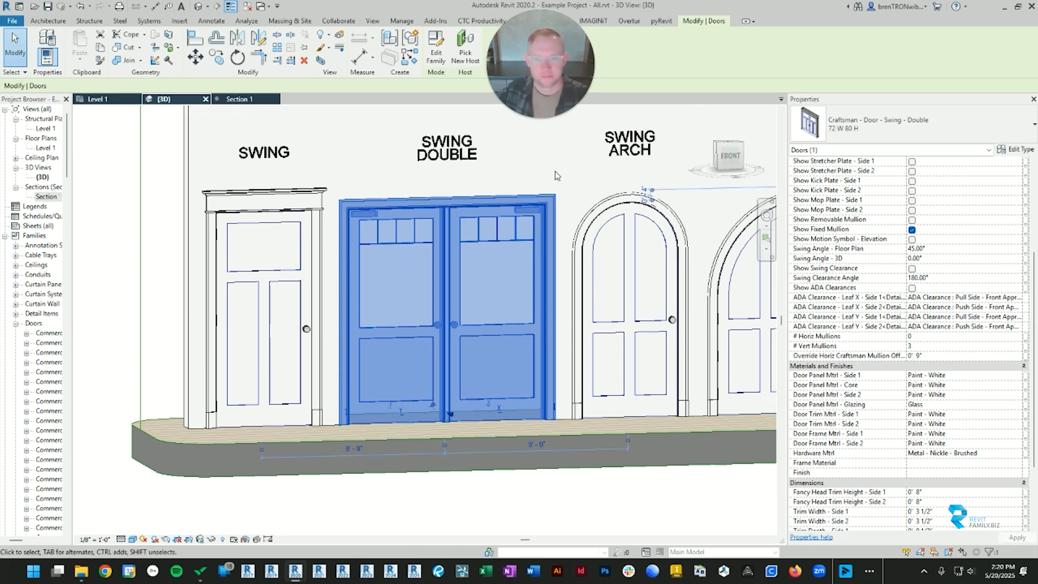
pyautogui.click(649, 525)
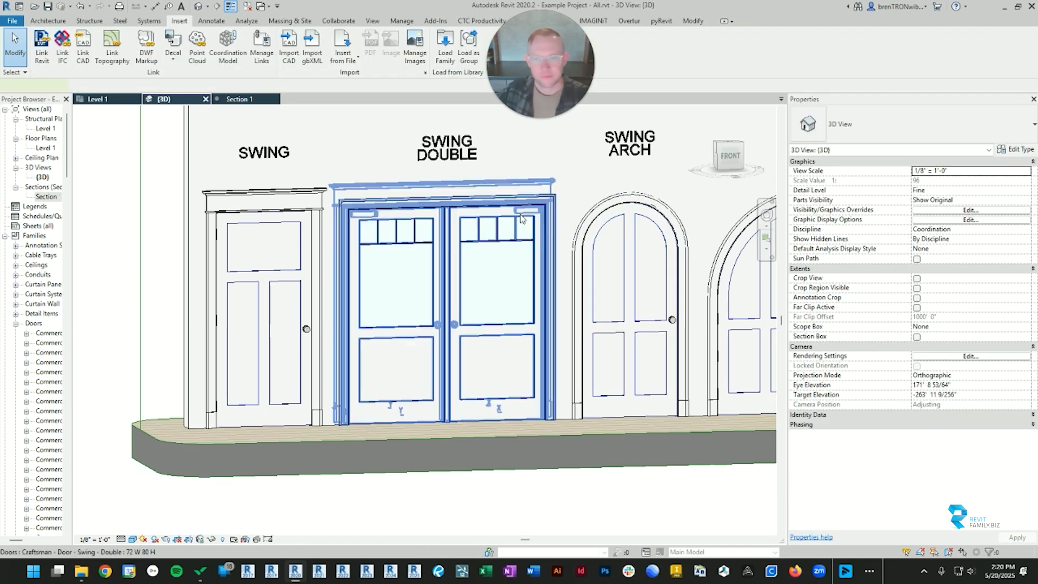
# Examine the Swing Double type's Door Frame Style and Frame Condition options, leaving the type properties without changes.
pyautogui.click(548, 290)
pyautogui.scroll(-2, 909, 352)
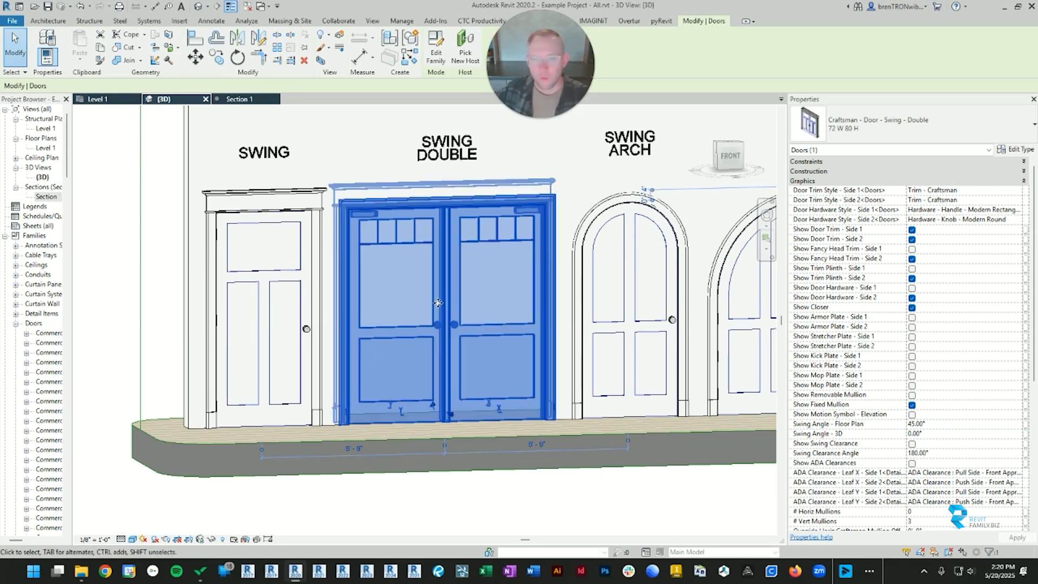
pyautogui.scroll(2, 867, 330)
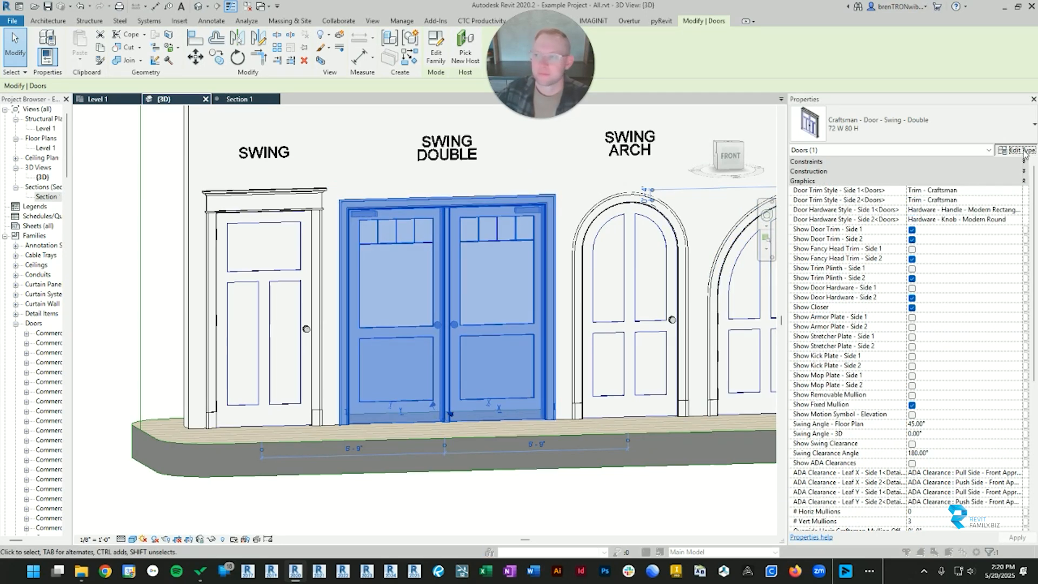
pyautogui.click(1024, 152)
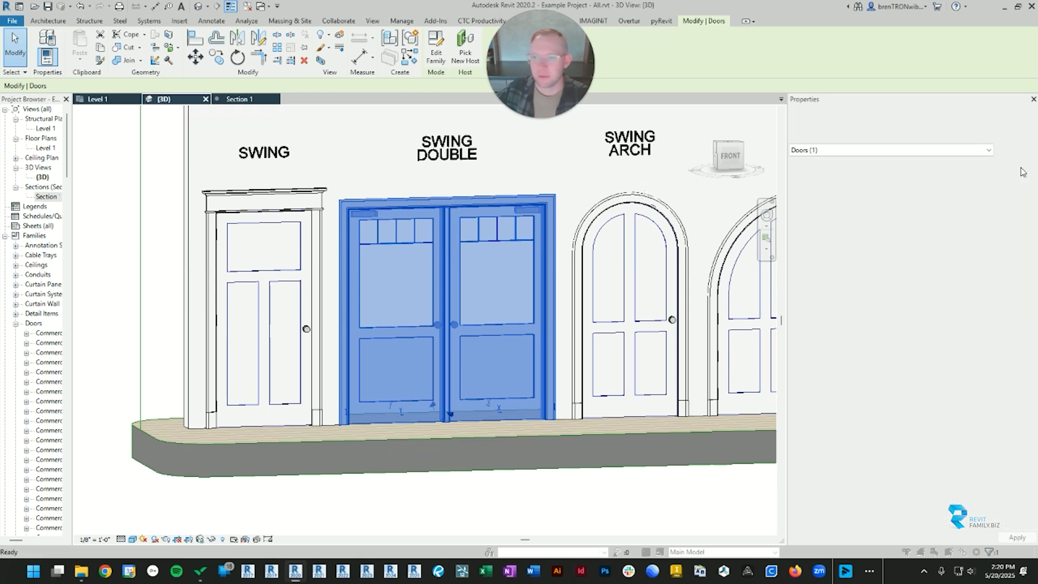
pyautogui.scroll(-1, 633, 311)
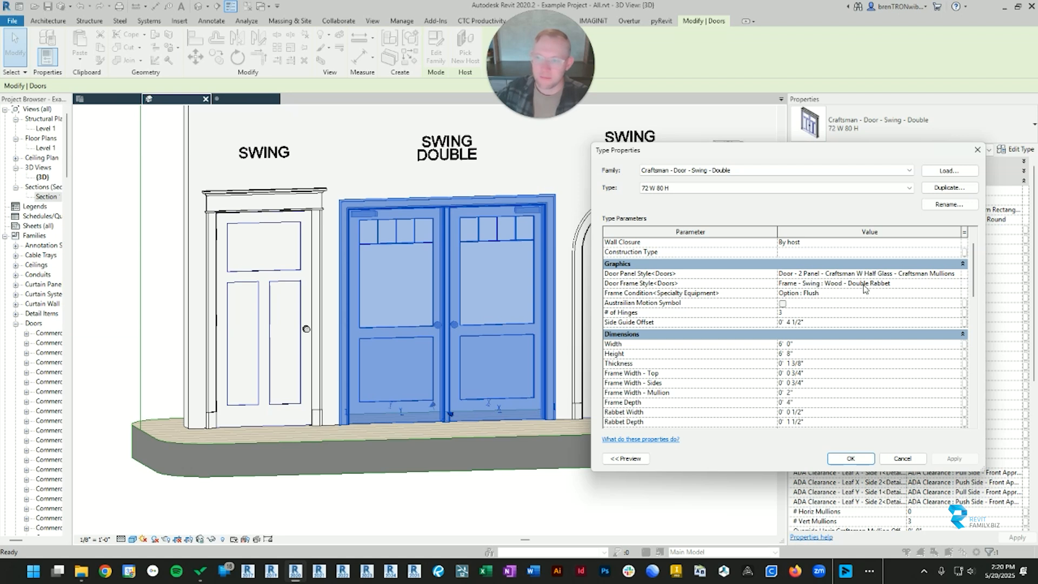
pyautogui.click(955, 285)
pyautogui.click(956, 284)
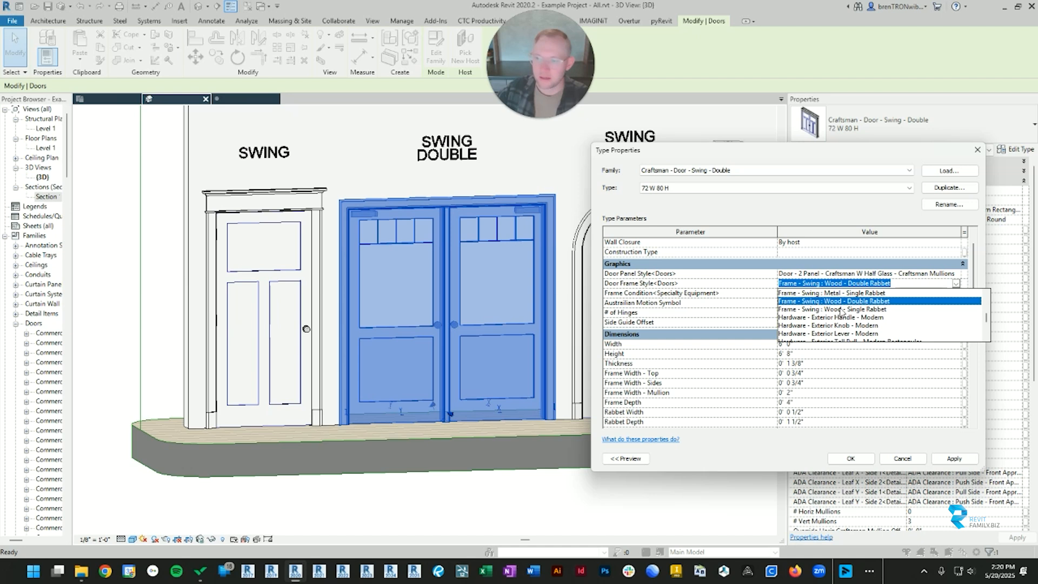
pyautogui.scroll(1, 855, 308)
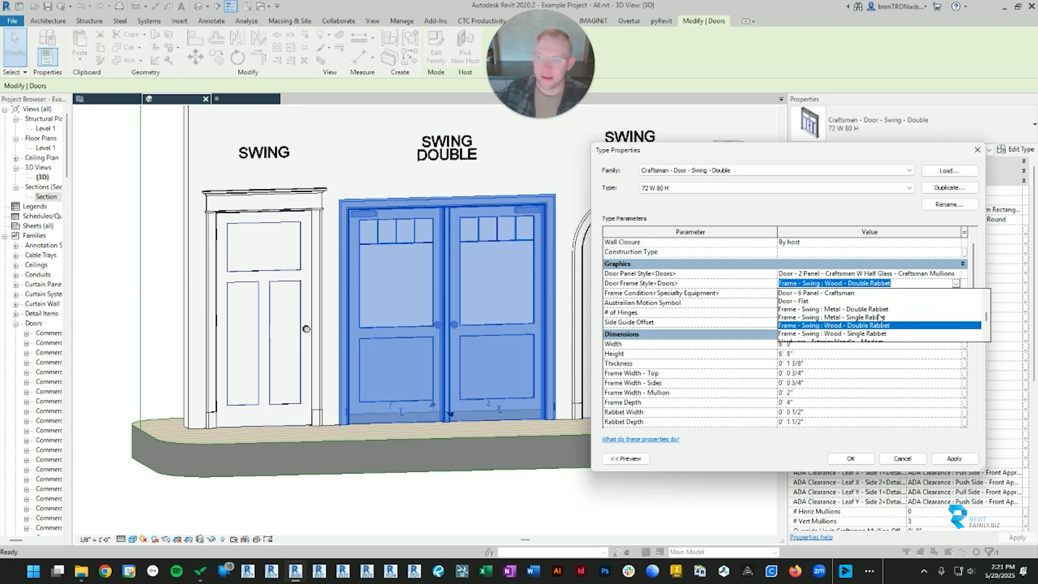
pyautogui.click(849, 326)
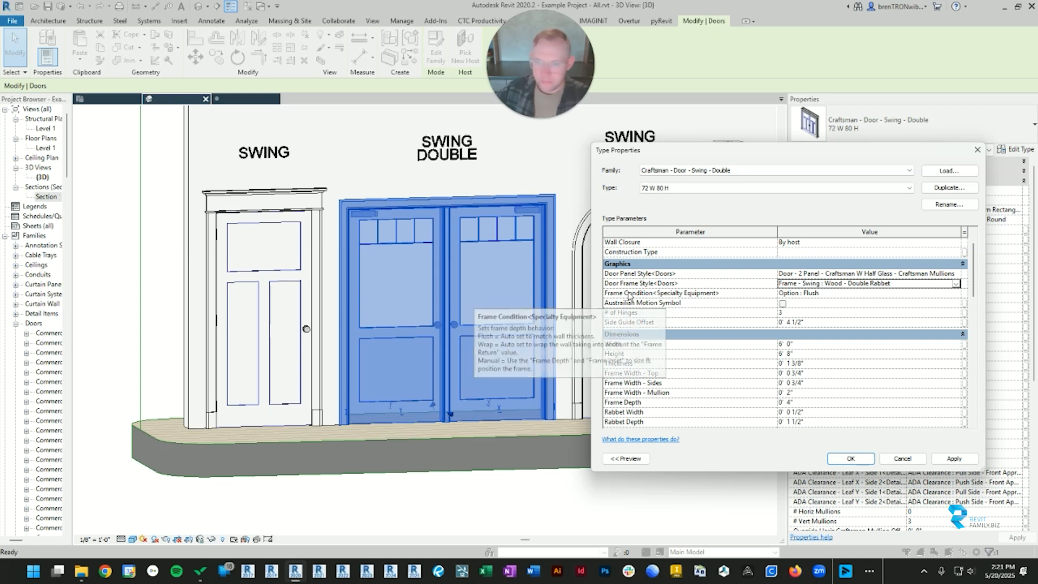
pyautogui.click(826, 293)
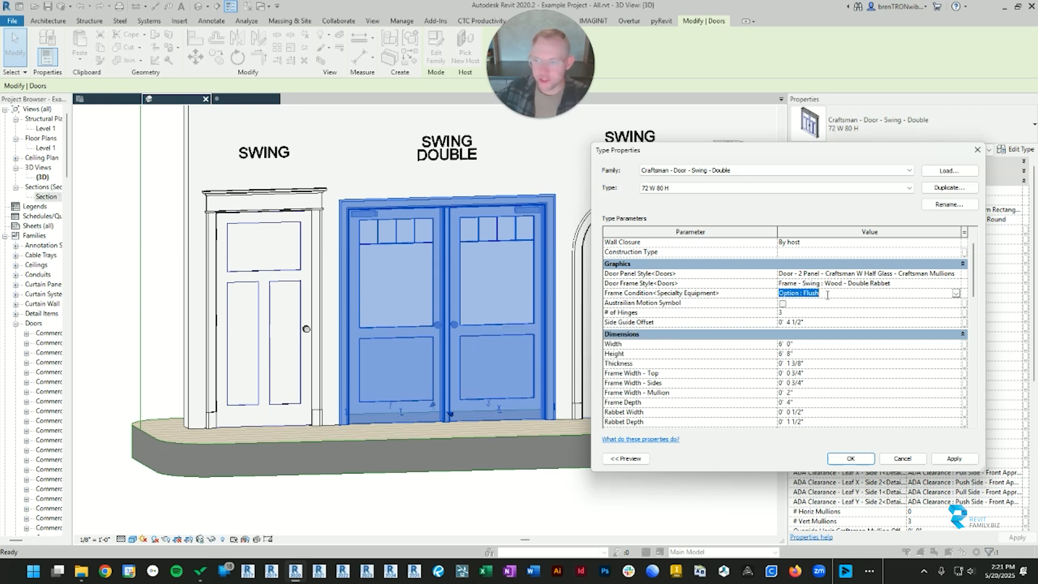
pyautogui.click(903, 458)
# Open the single Swing door's type properties from the Level 1 floor plan, keeping the door visible beside the dialog.
pyautogui.click(93, 99)
pyautogui.click(470, 322)
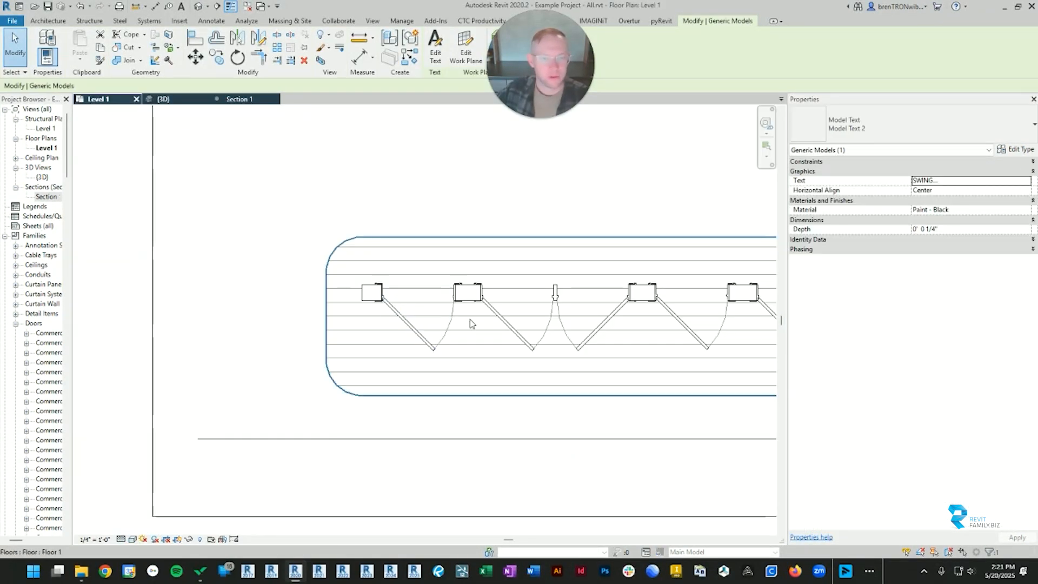
pyautogui.scroll(3, 549, 278)
pyautogui.scroll(-2, 557, 292)
pyautogui.scroll(3, 552, 281)
pyautogui.moveTo(551, 280); pyautogui.dragTo(456, 217, button='middle')
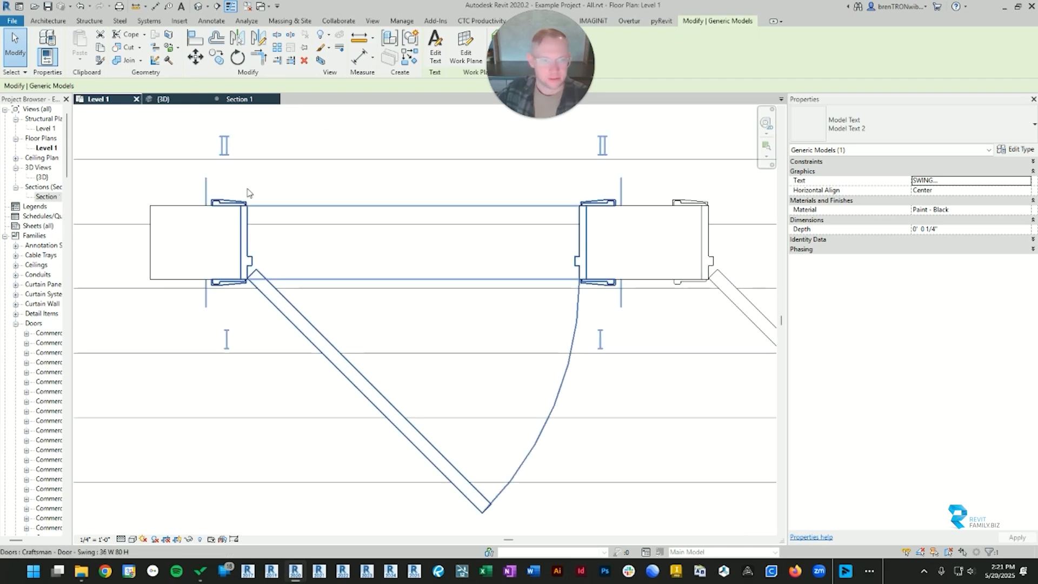
pyautogui.click(368, 390)
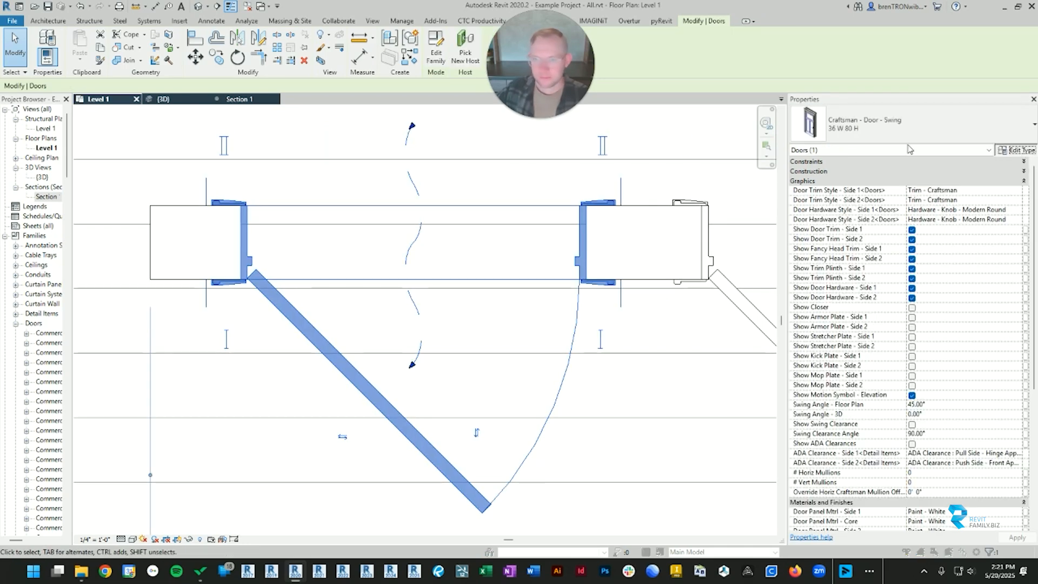
pyautogui.doubleClick(243, 247)
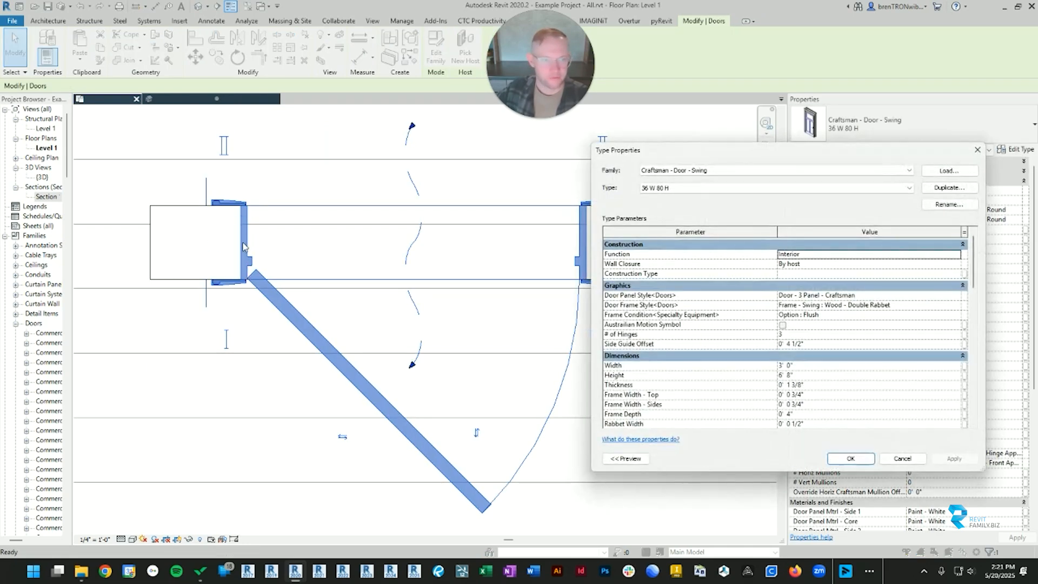
pyautogui.moveTo(798, 151); pyautogui.dragTo(837, 103)
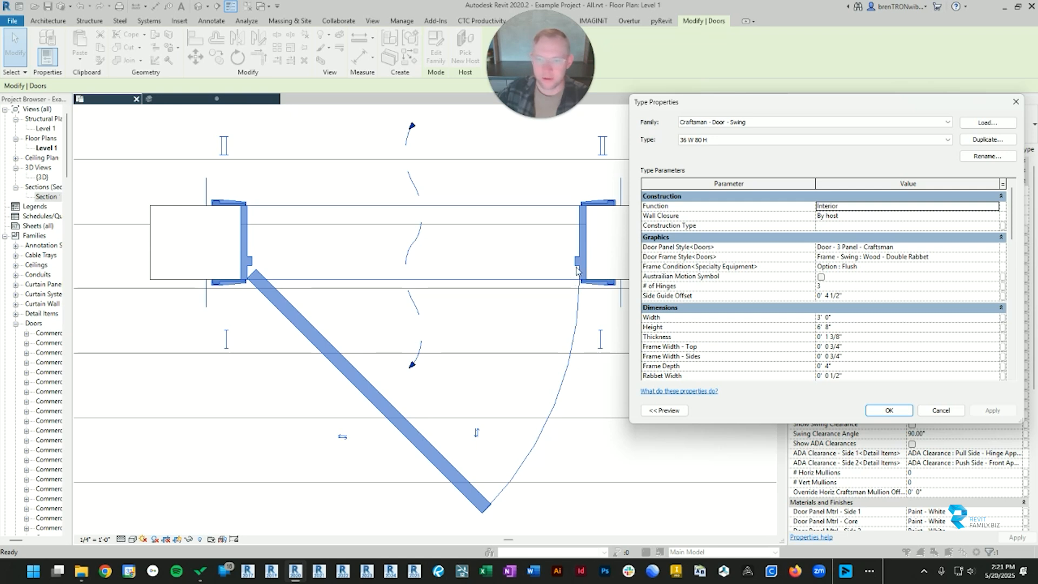
# Set the Swing type's Door Frame Style to Frame - Swing : Wood - Single Rabbet and apply it.
pyautogui.click(998, 258)
pyautogui.click(995, 257)
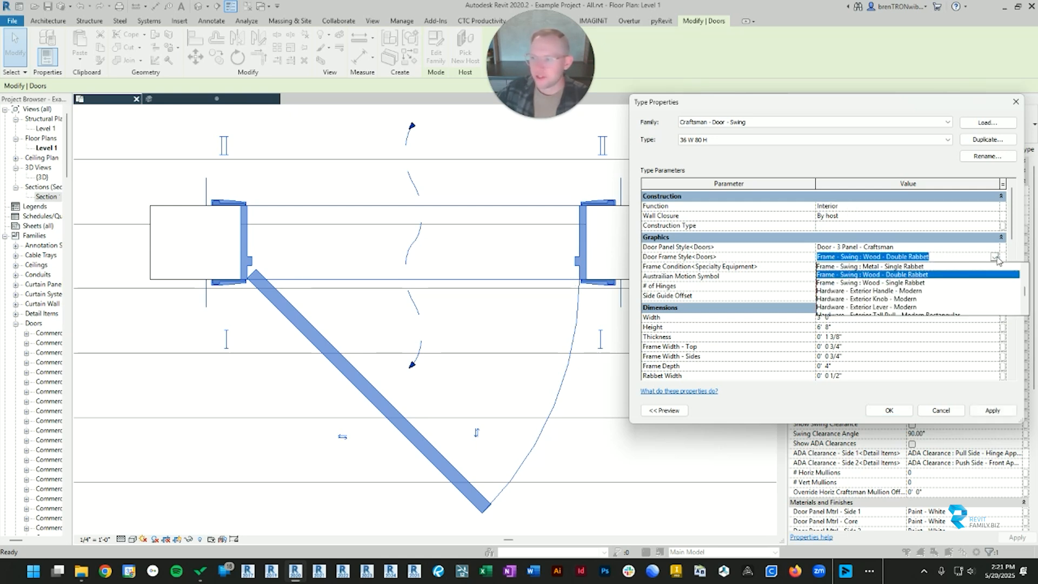
pyautogui.click(893, 283)
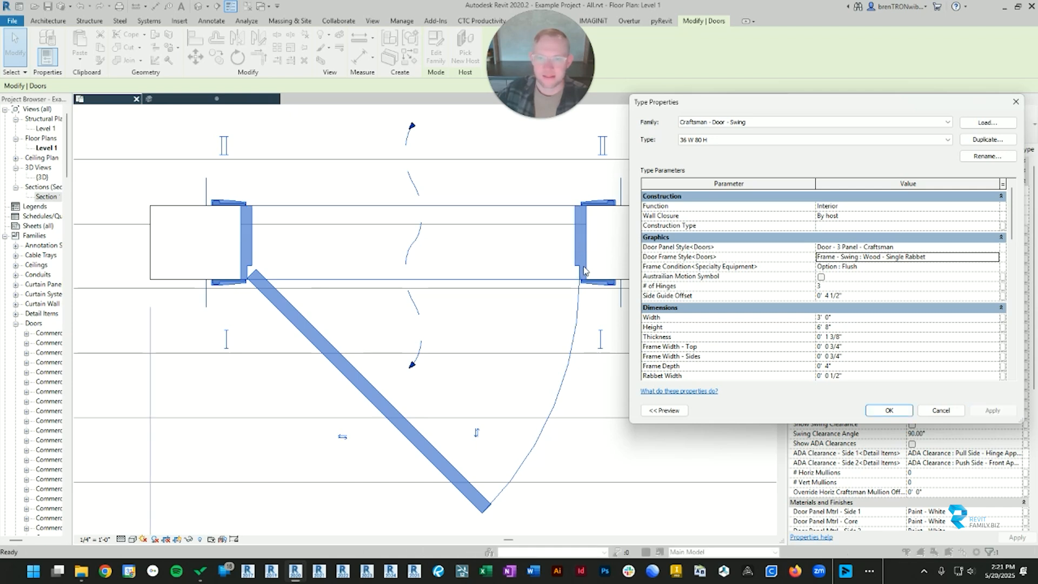
# Return the Swing type's Door Frame Style to Frame - Swing : Wood - Double Rabbet and apply it.
pyautogui.click(992, 261)
pyautogui.click(906, 299)
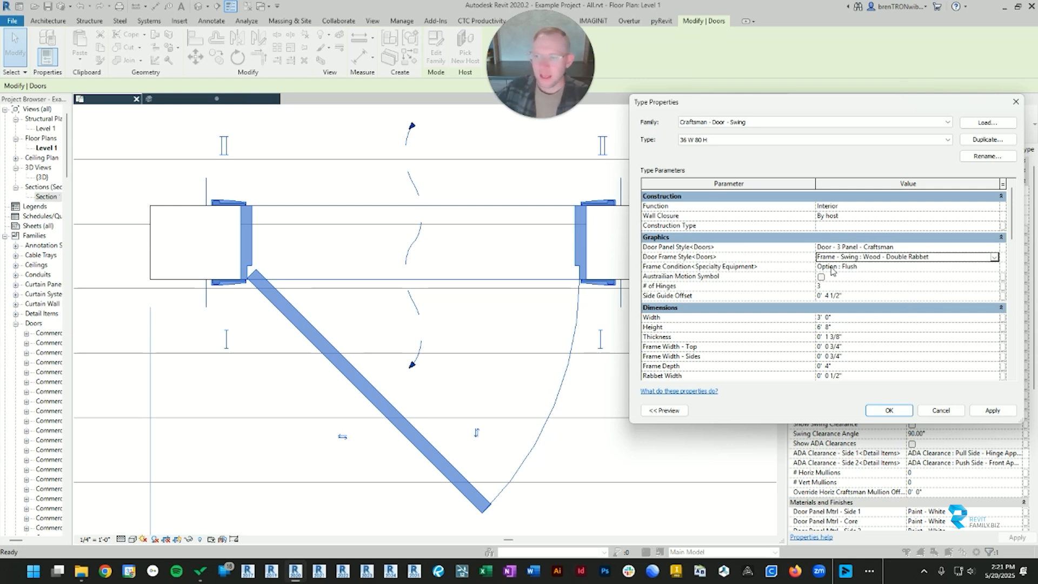
pyautogui.click(1003, 415)
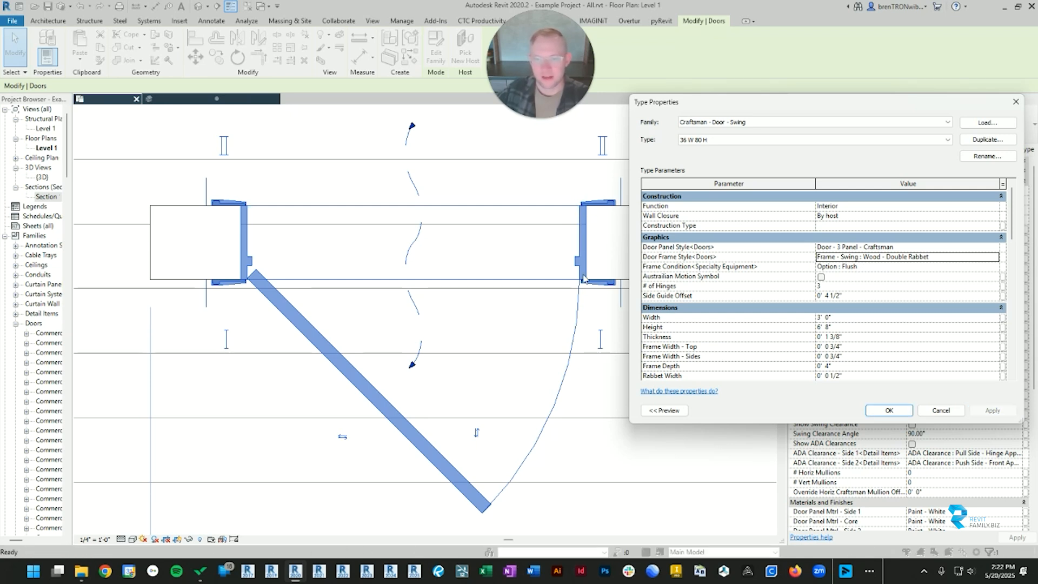
# Set the Swing type's Door Frame Style to Frame - Swing : Metal - Double Rabbet and accept the type properties.
pyautogui.click(995, 267)
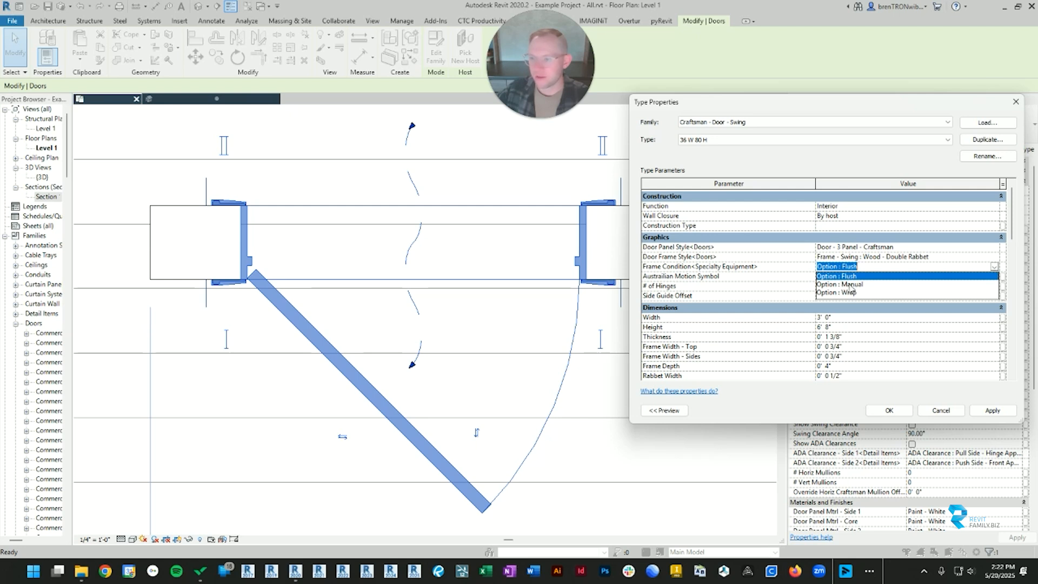
pyautogui.click(995, 258)
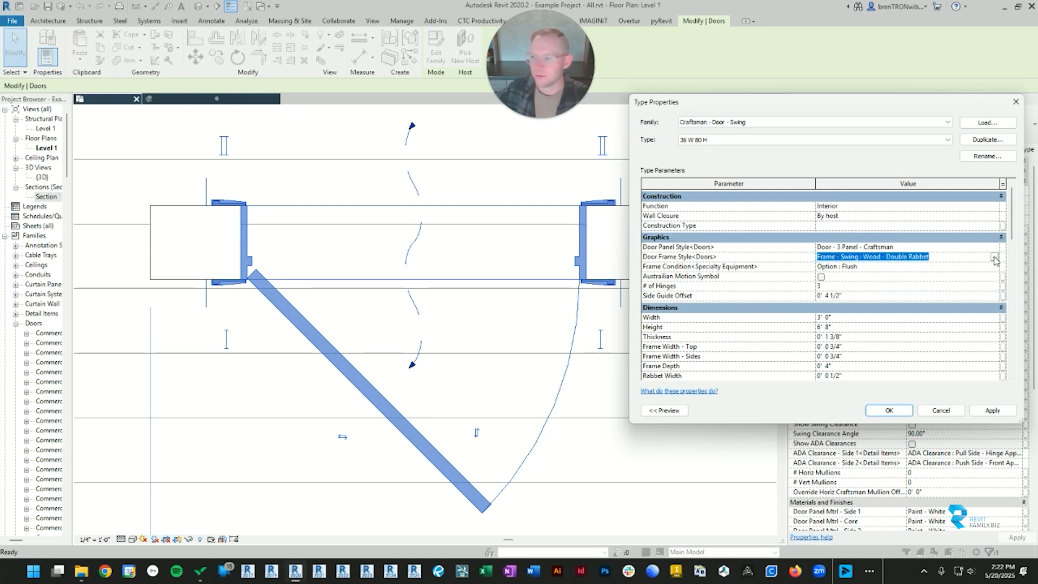
pyautogui.click(995, 258)
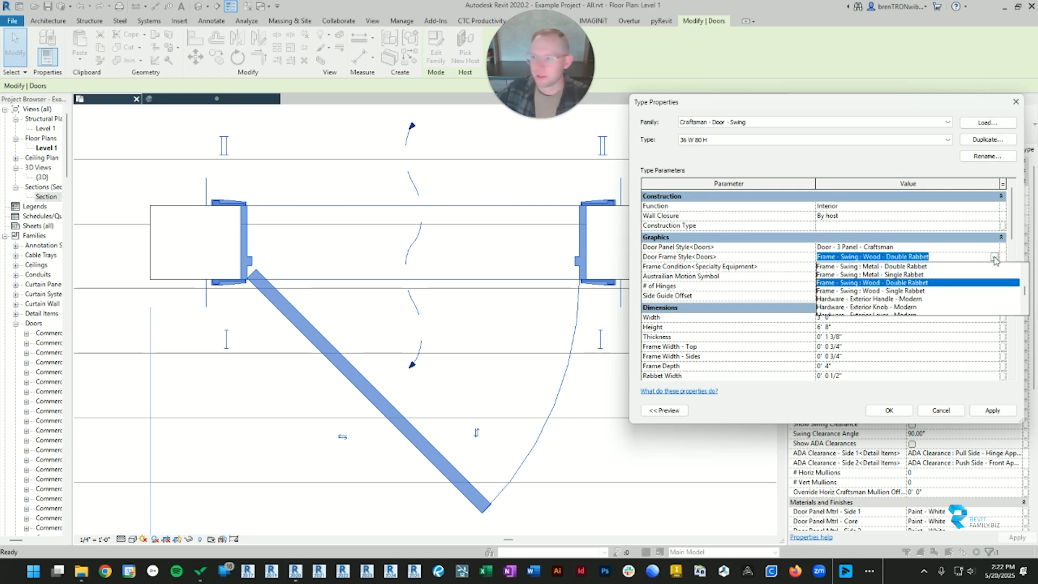
pyautogui.click(895, 267)
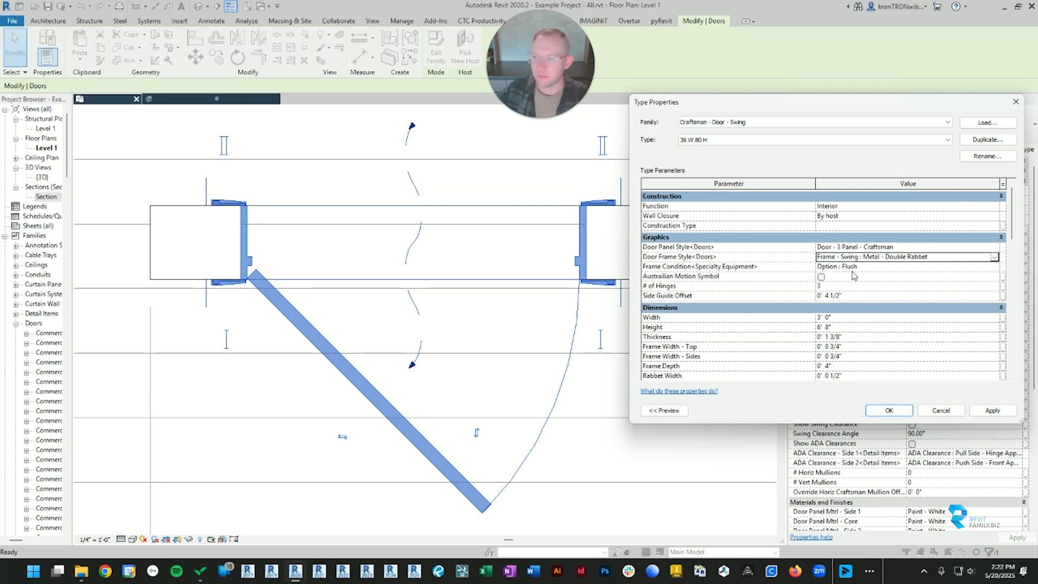
pyautogui.click(988, 412)
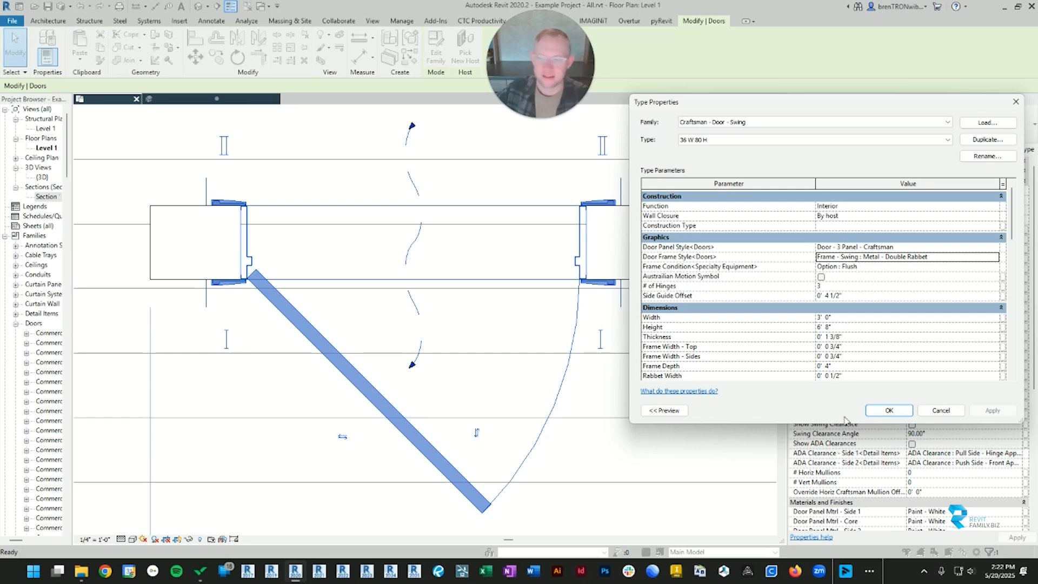
pyautogui.press('Return')
pyautogui.press('Escape')
pyautogui.scroll(5, 602, 188)
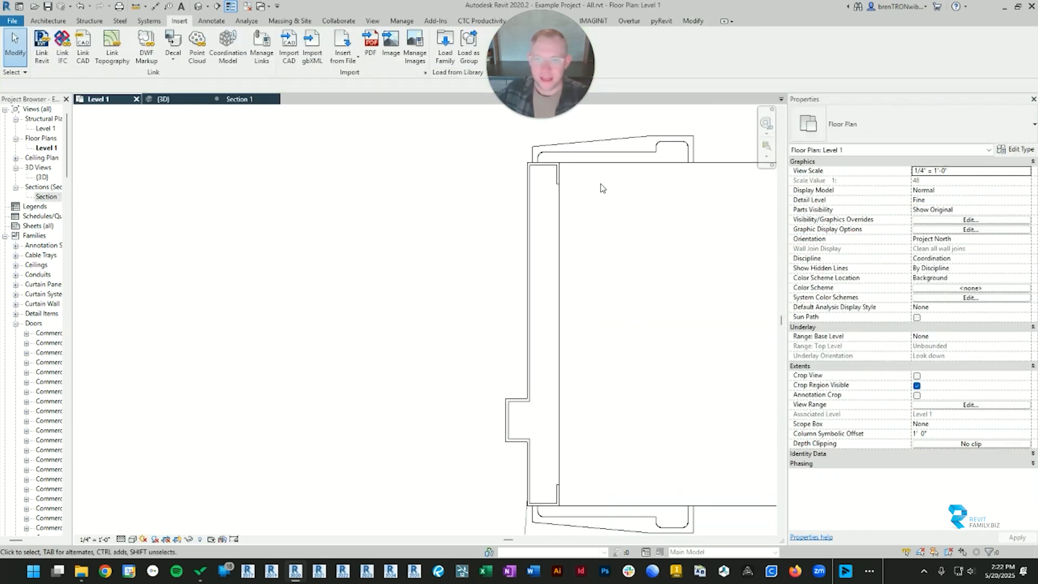
# Set the single Swing door type's Frame Condition to Option : Wrap and check the frame profile at the wall in plan.
pyautogui.click(529, 186)
pyautogui.scroll(-4, 535, 195)
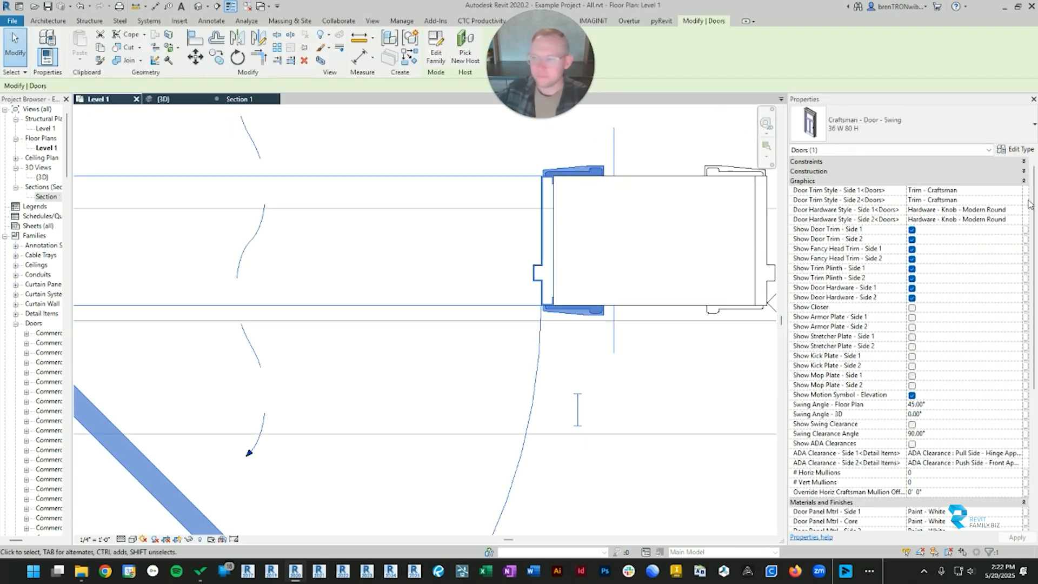
pyautogui.click(1022, 151)
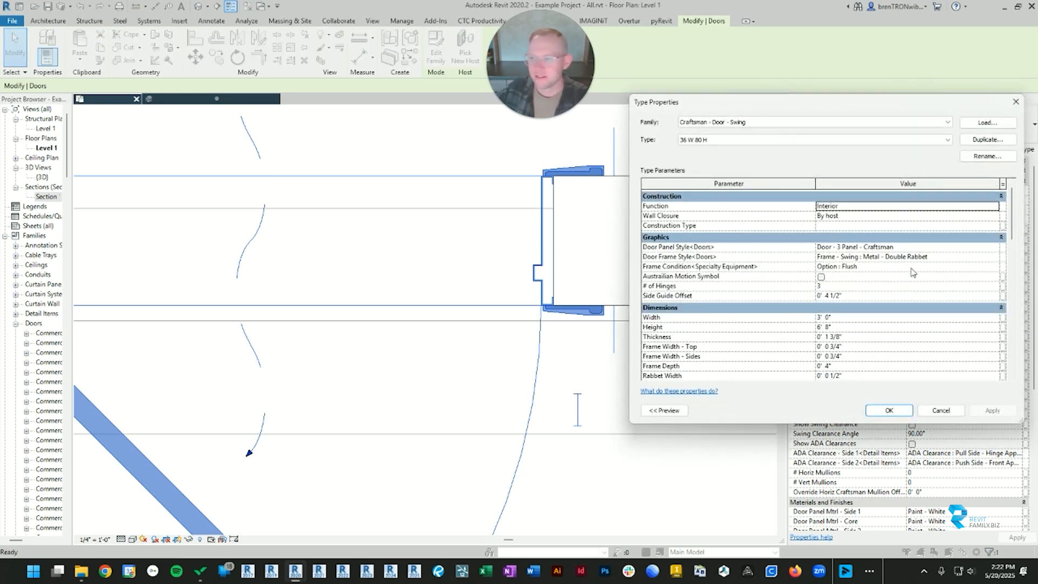
pyautogui.click(960, 258)
pyautogui.click(987, 266)
pyautogui.click(996, 266)
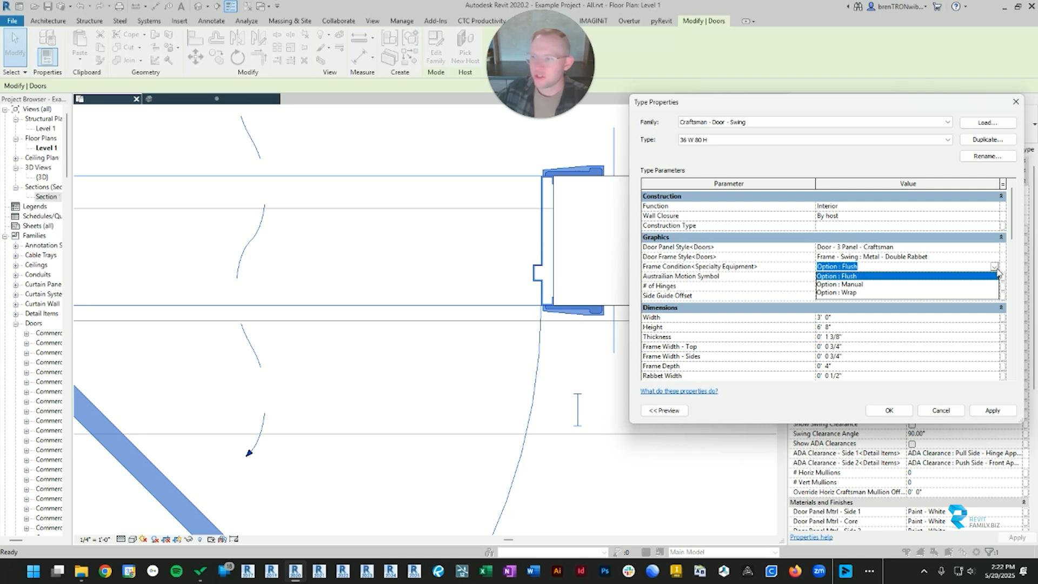
pyautogui.click(853, 292)
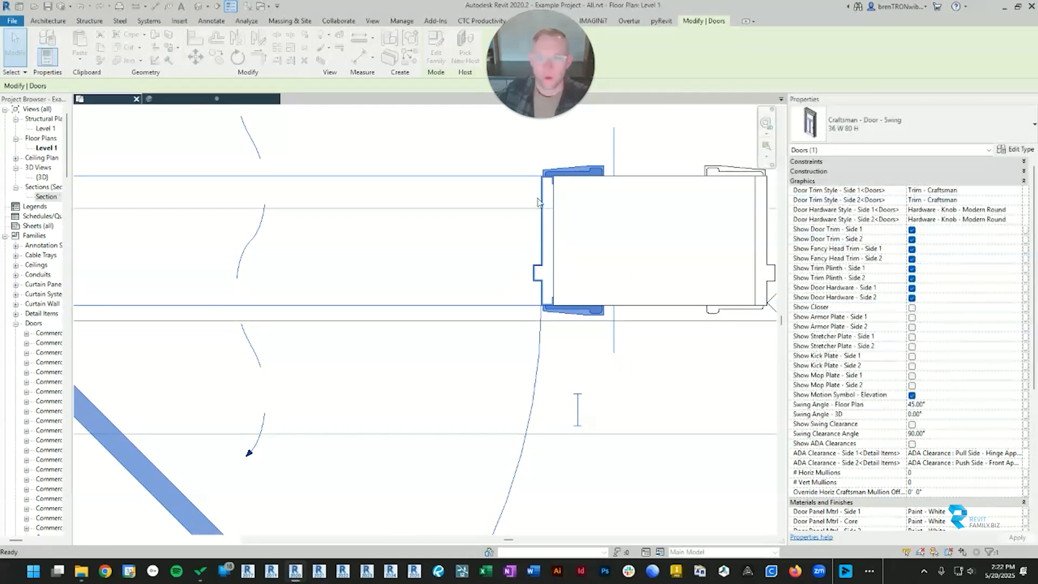
pyautogui.scroll(3, 552, 182)
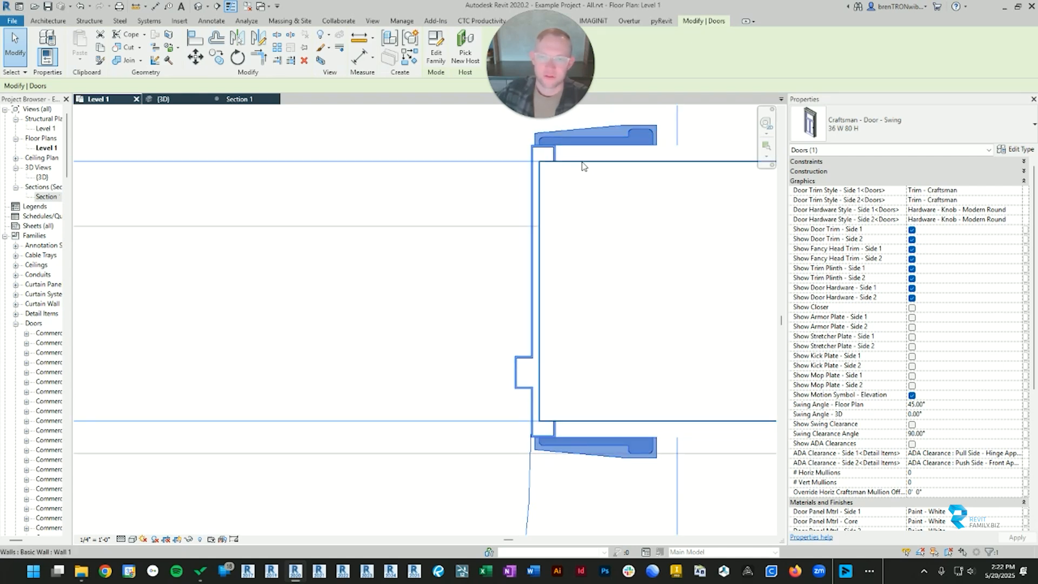
pyautogui.scroll(-3, 557, 175)
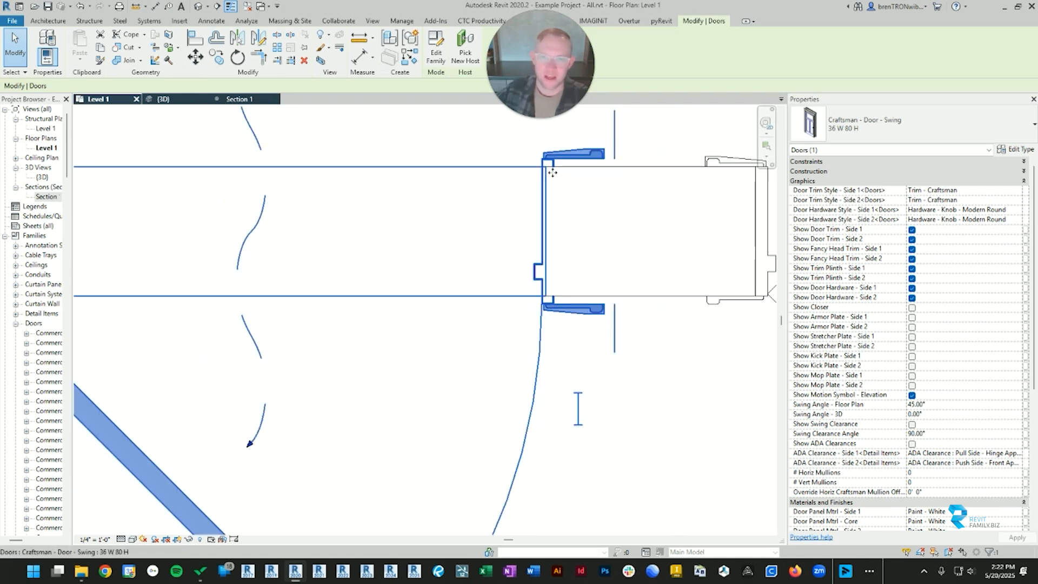
# Turn off Show Door Trim for Side 1 and Side 2 on the selected single Swing door.
pyautogui.scroll(-2, 559, 176)
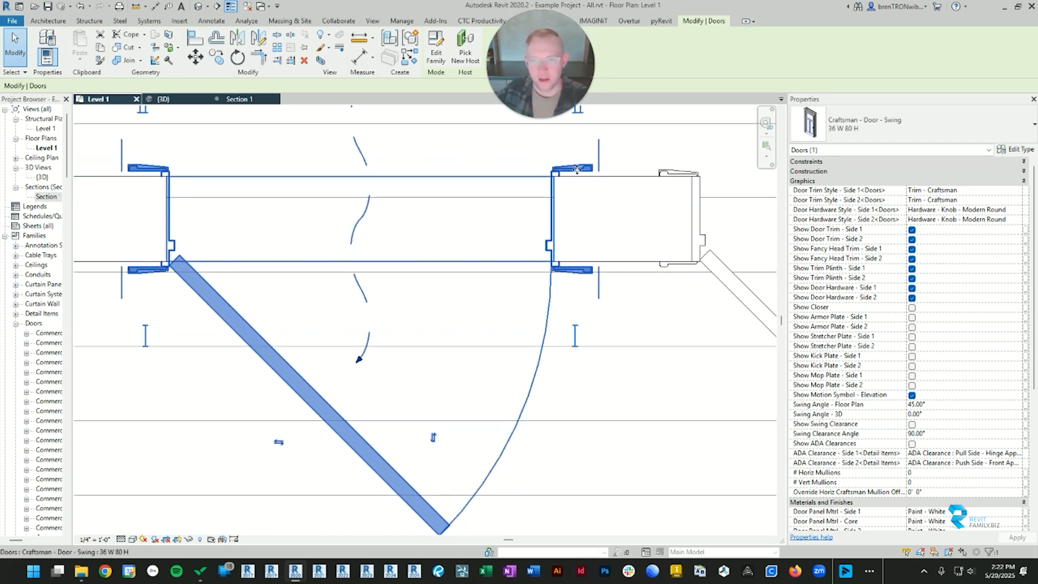
pyautogui.scroll(-6, 917, 324)
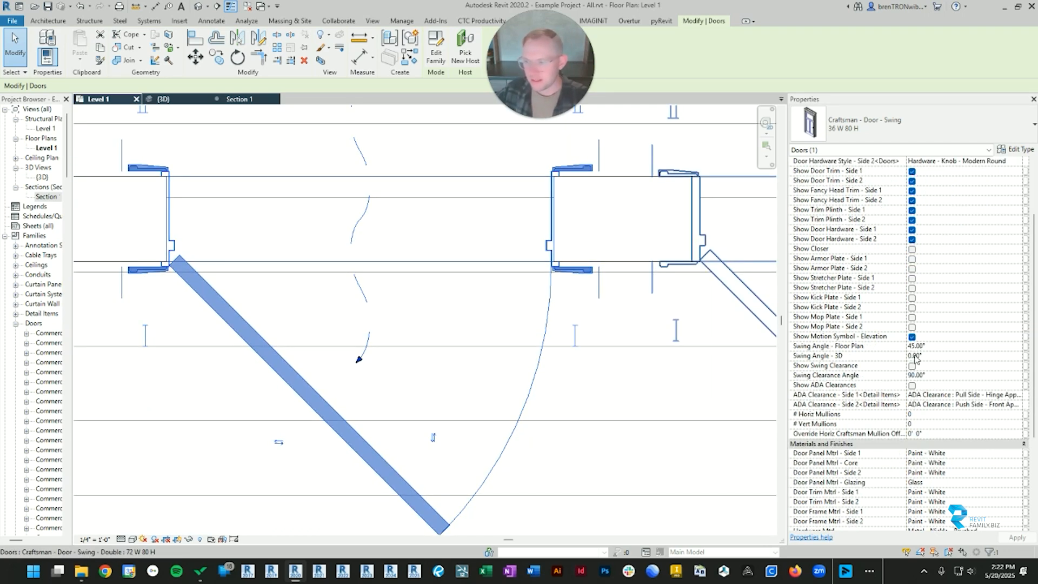
pyautogui.scroll(5, 895, 324)
pyautogui.click(912, 220)
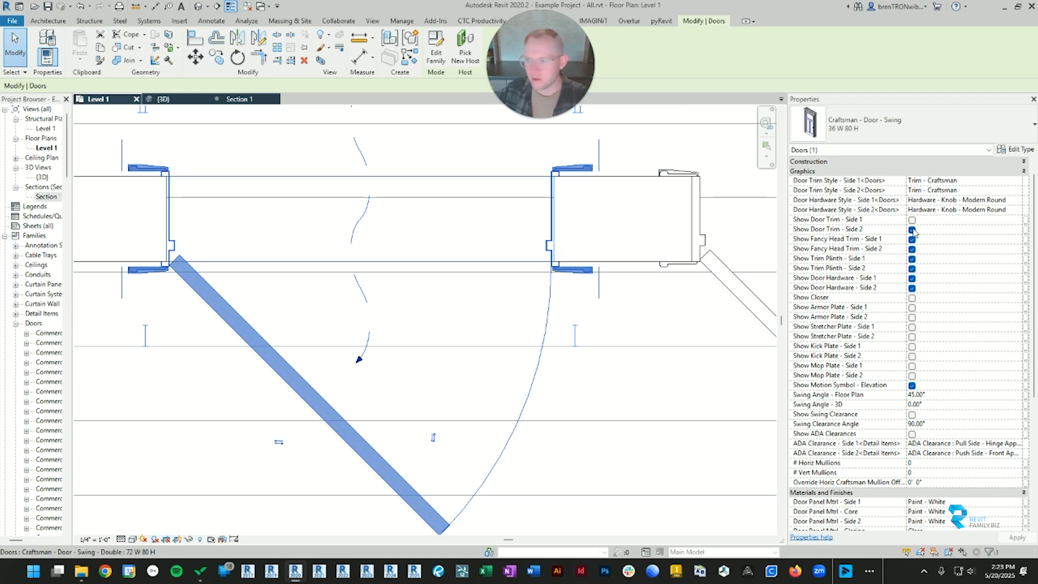
pyautogui.click(912, 230)
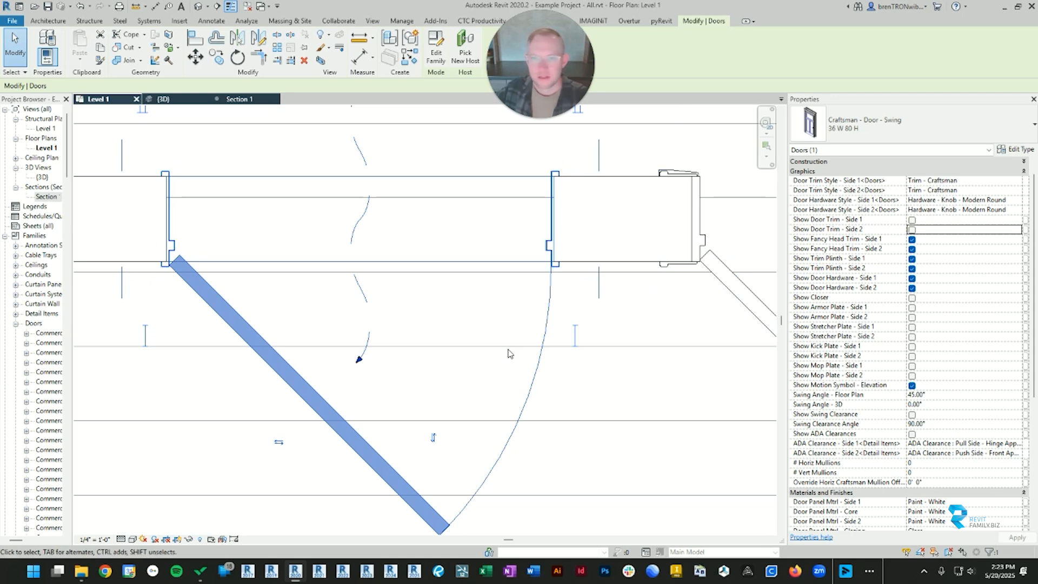
# Set Frame Width - Sides to 2" in the Swing door's type properties.
pyautogui.scroll(-5, 949, 424)
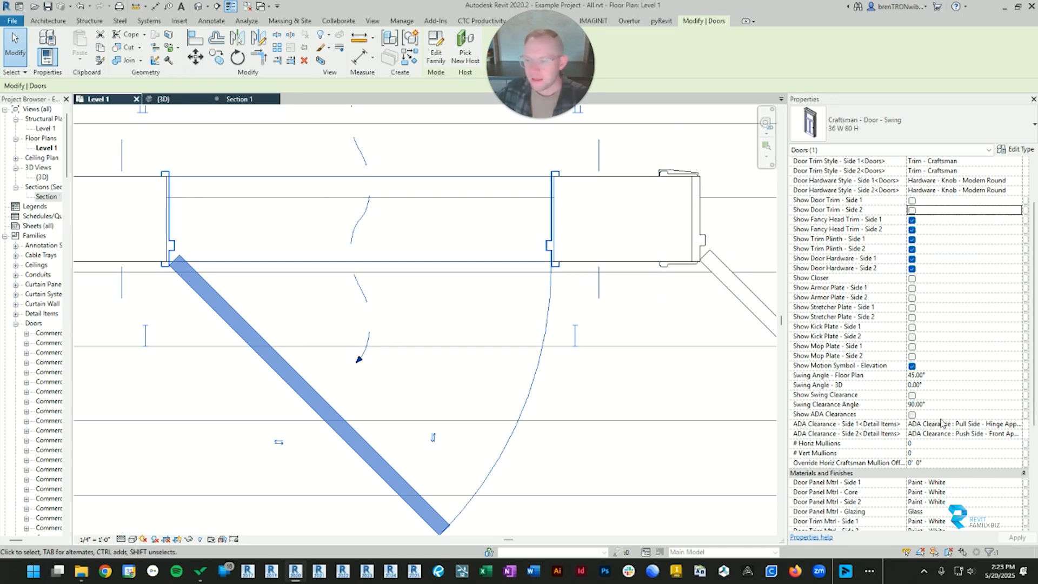
pyautogui.scroll(-4, 945, 416)
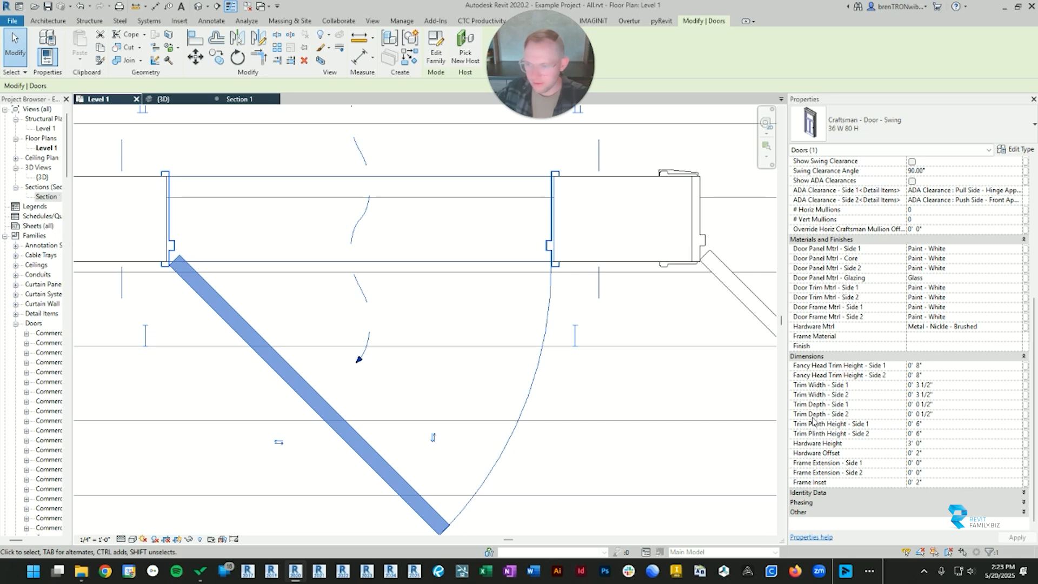
pyautogui.click(1017, 149)
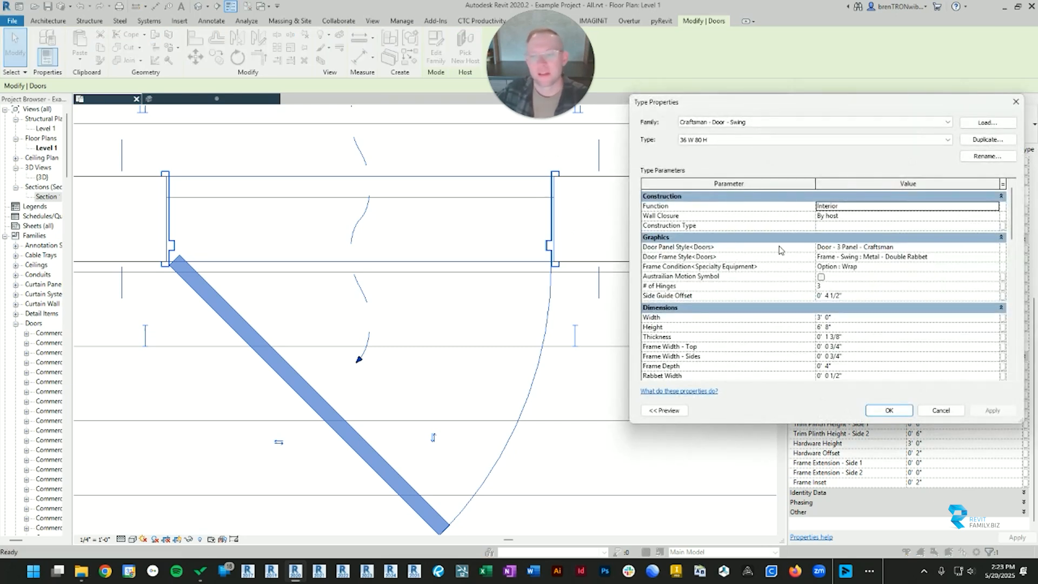
pyautogui.scroll(-3, 903, 327)
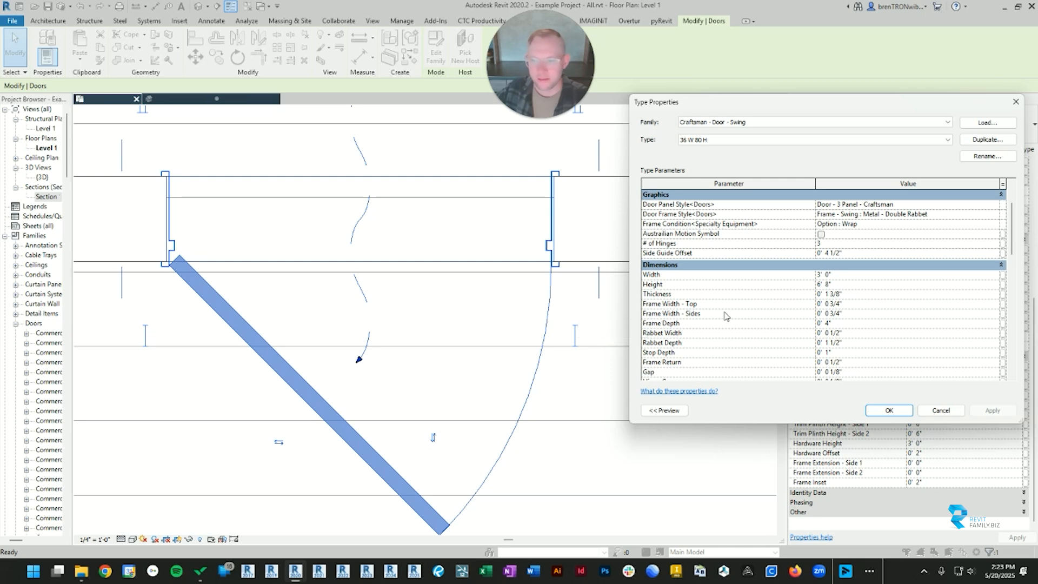
pyautogui.click(871, 315)
pyautogui.write('2')
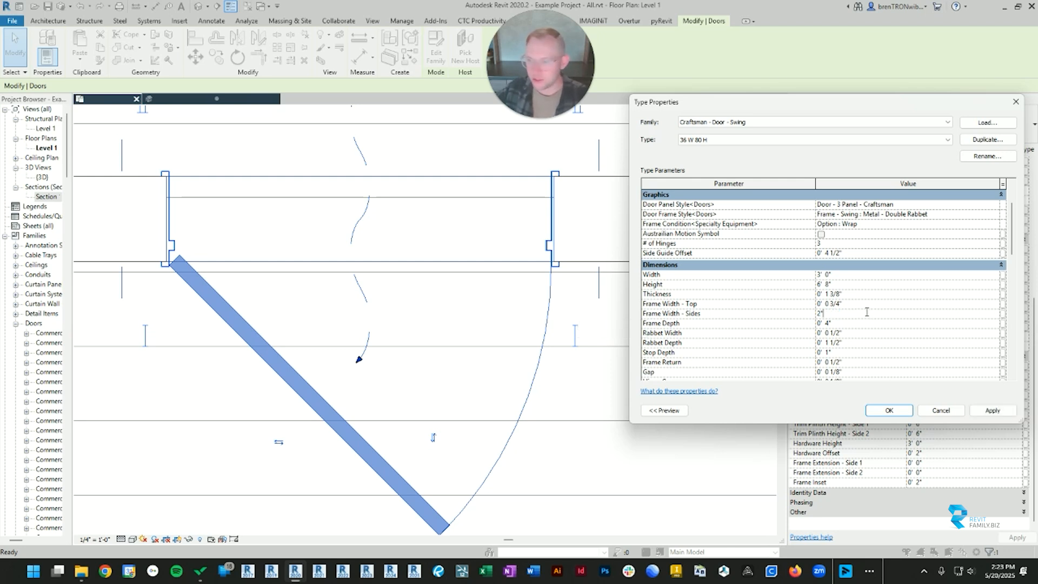
# Set the door type's Frame Width - Top to 2" and accept the type changes.
pyautogui.click(868, 306)
pyautogui.write('2')
pyautogui.press('Return')
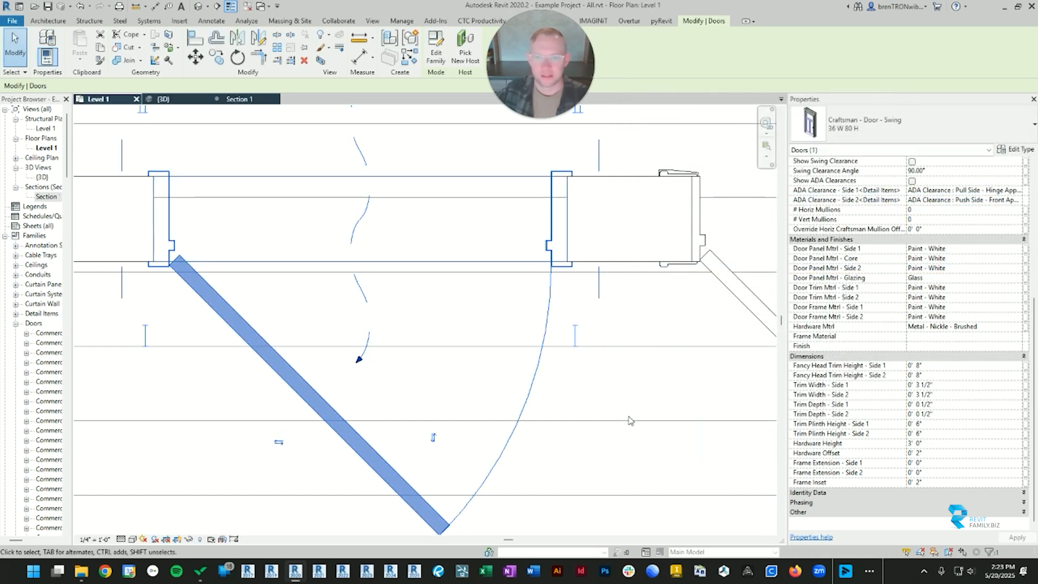
pyautogui.click(620, 373)
# Set the Frame Condition of the 36 W 80 H swing door type to Option : Manual.
pyautogui.click(556, 176)
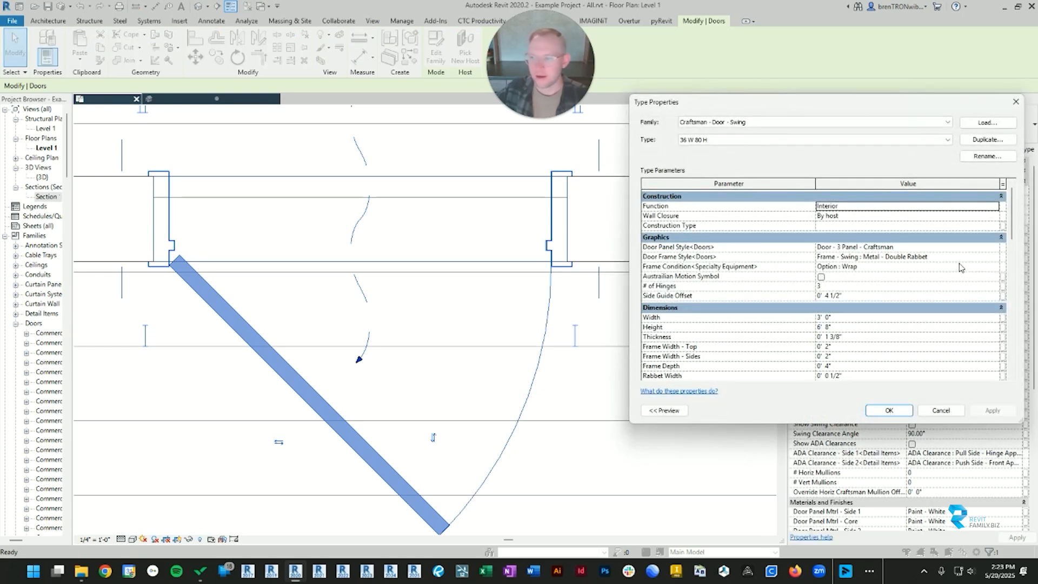
pyautogui.click(994, 271)
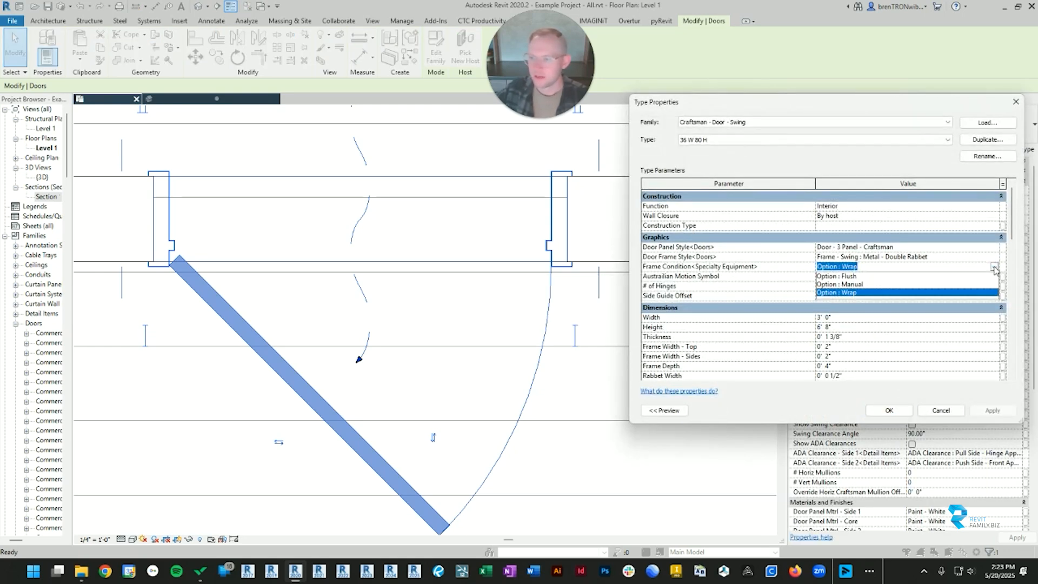
pyautogui.click(847, 286)
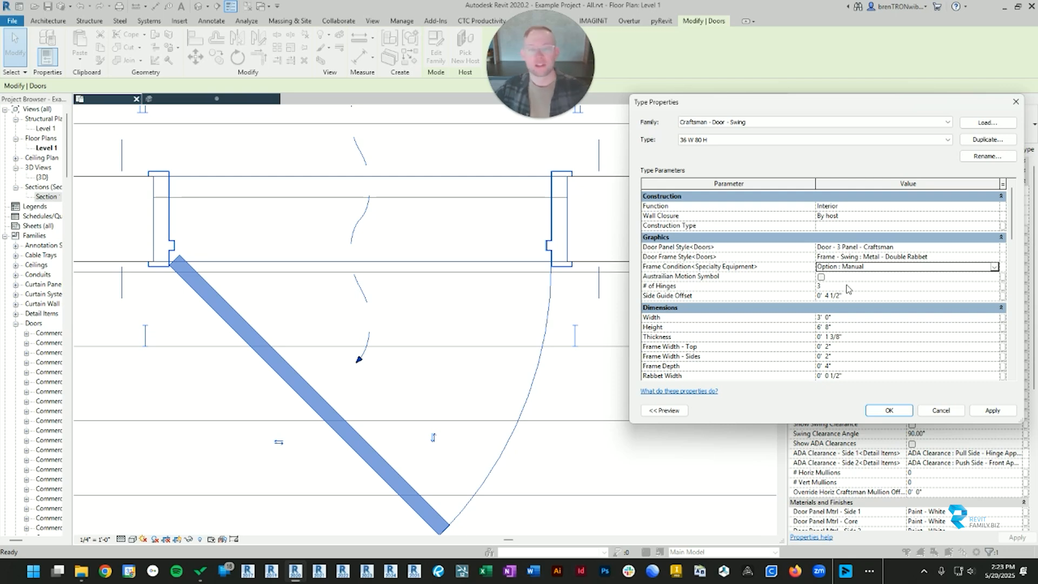
pyautogui.click(974, 412)
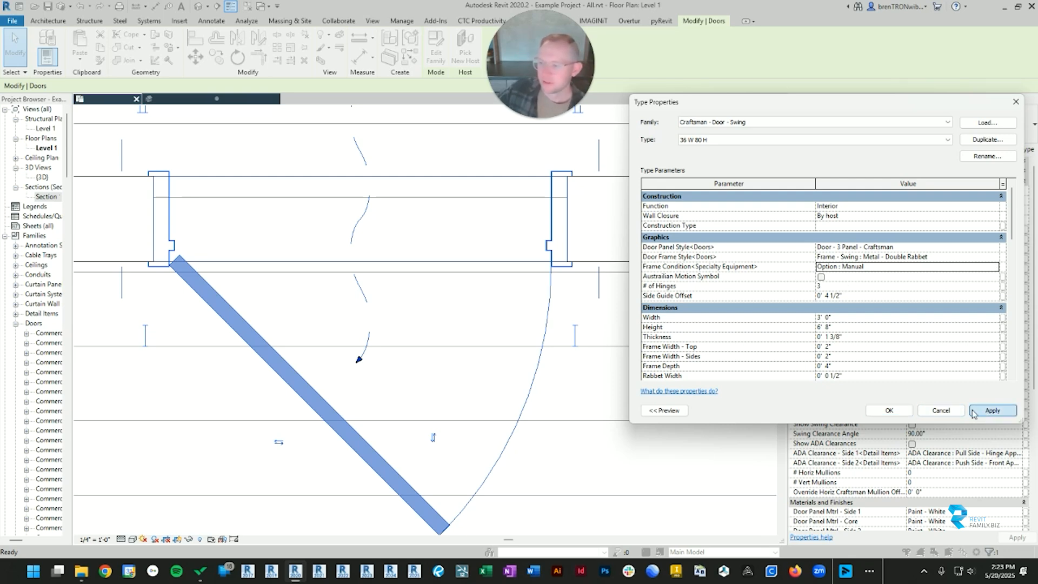
pyautogui.click(888, 411)
pyautogui.press('Escape')
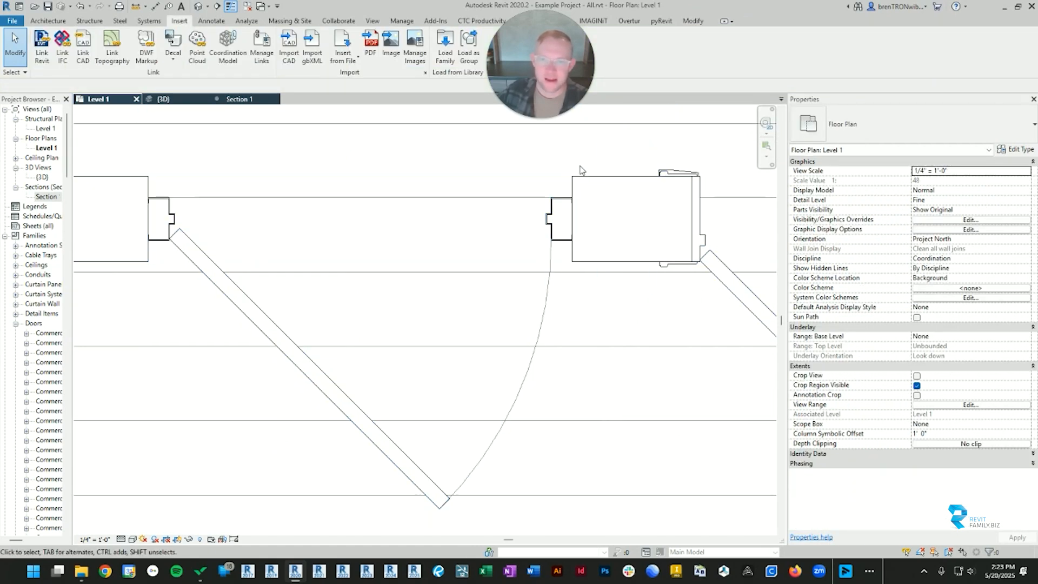
# Review the frame width, depth and rabbet parameters in the swing door's type properties.
pyautogui.click(551, 219)
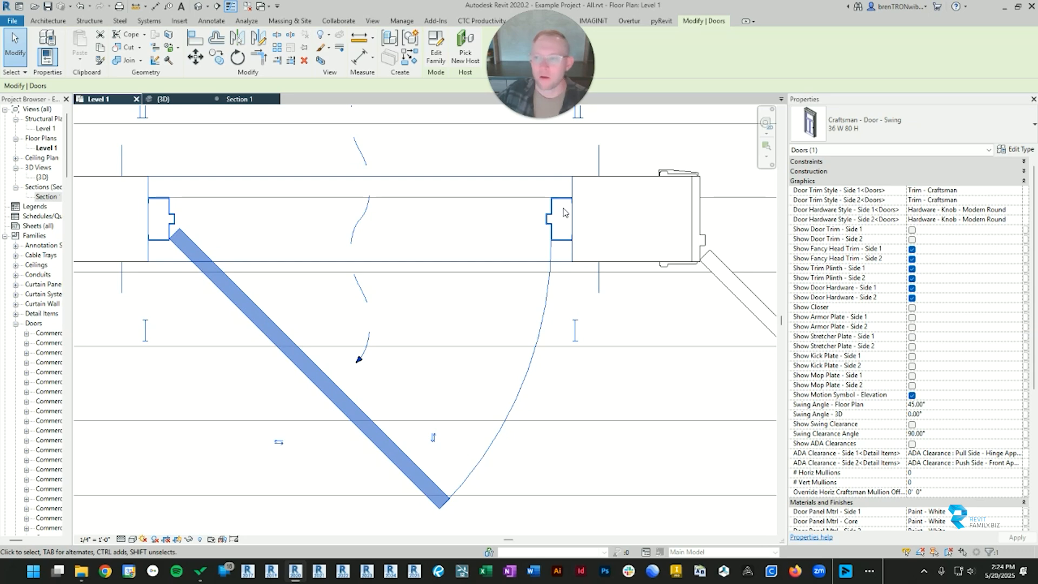
pyautogui.click(1017, 150)
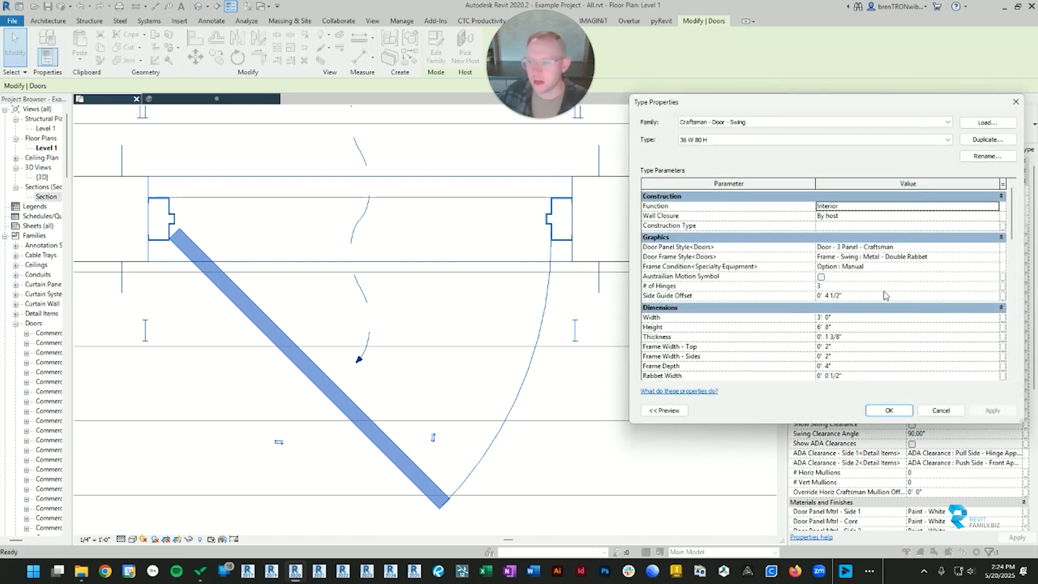
pyautogui.scroll(-2, 900, 266)
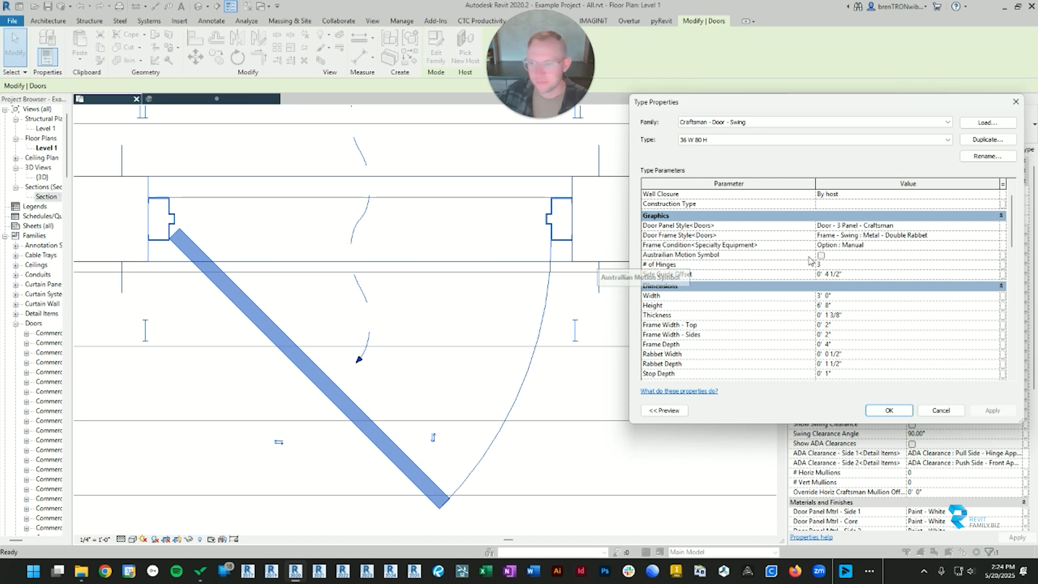
pyautogui.scroll(-1, 890, 249)
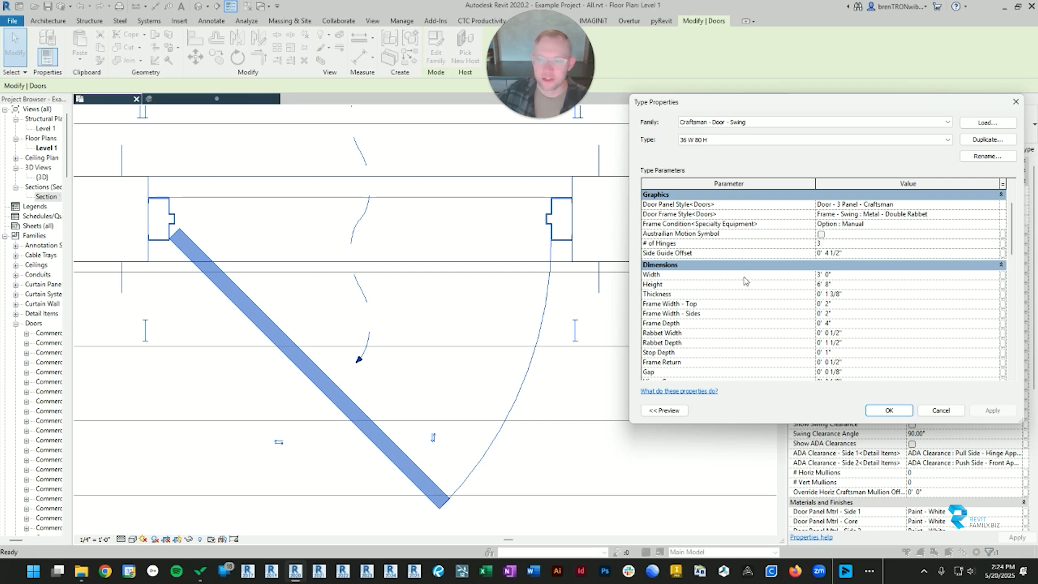
pyautogui.click(878, 411)
pyautogui.click(451, 295)
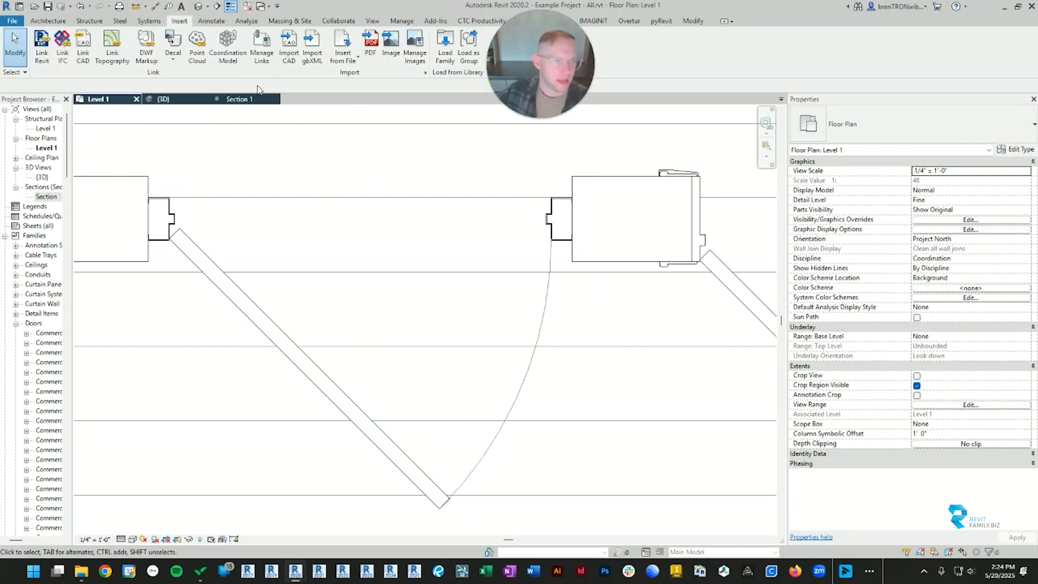
# In the Section 1 view, enable the Australian Motion Symbol for the single swing door's type and apply it.
pyautogui.click(259, 99)
pyautogui.moveTo(276, 242); pyautogui.dragTo(536, 251, button='middle')
pyautogui.scroll(2, 537, 250)
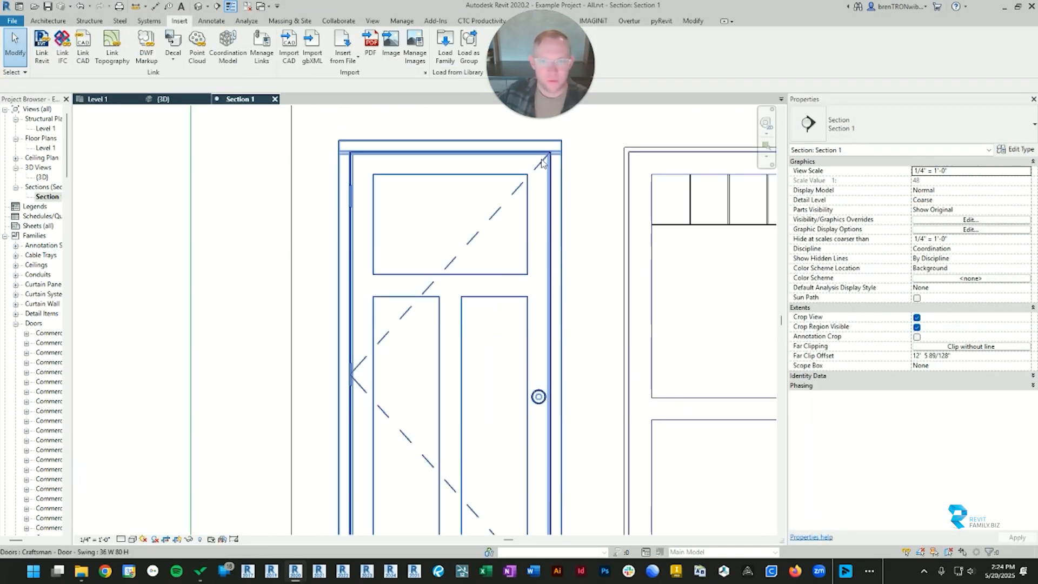
pyautogui.scroll(-2, 358, 358)
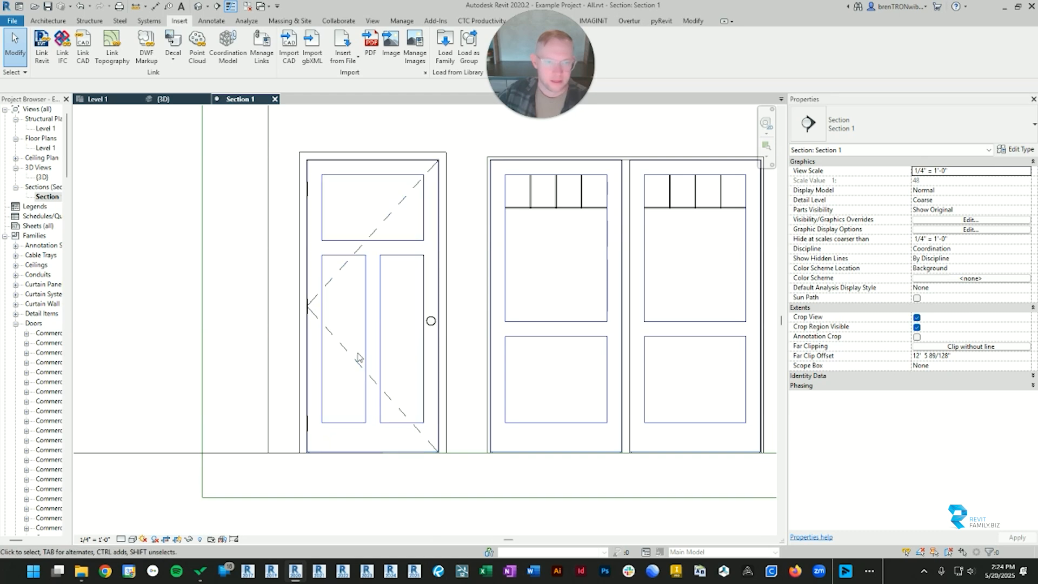
pyautogui.click(408, 193)
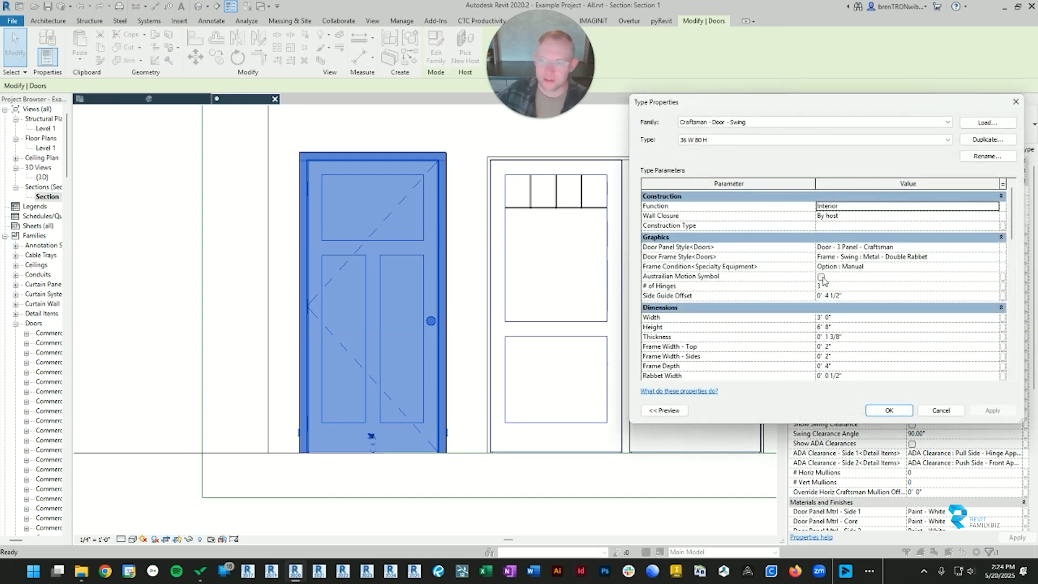
pyautogui.click(821, 277)
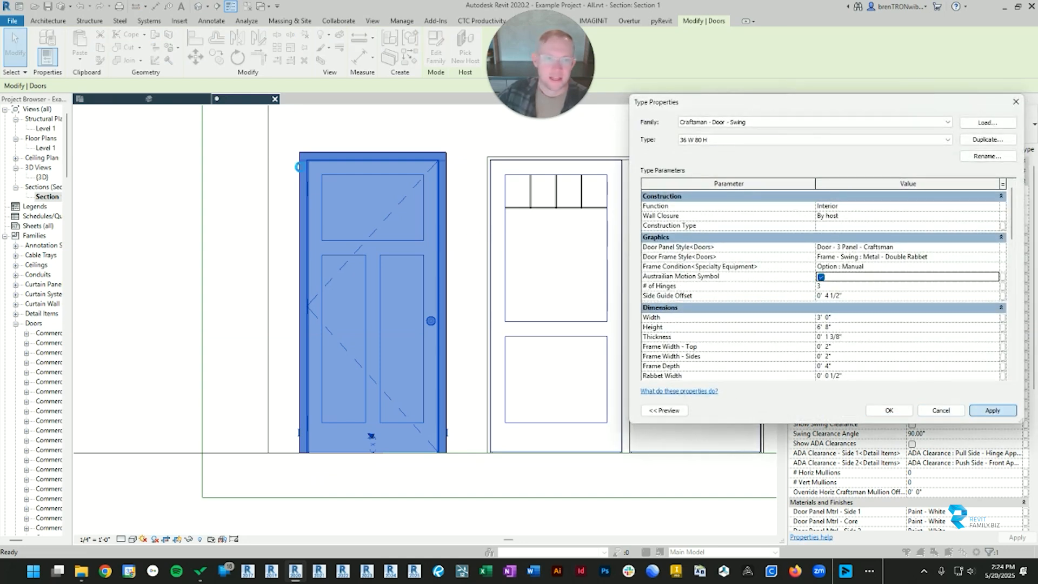
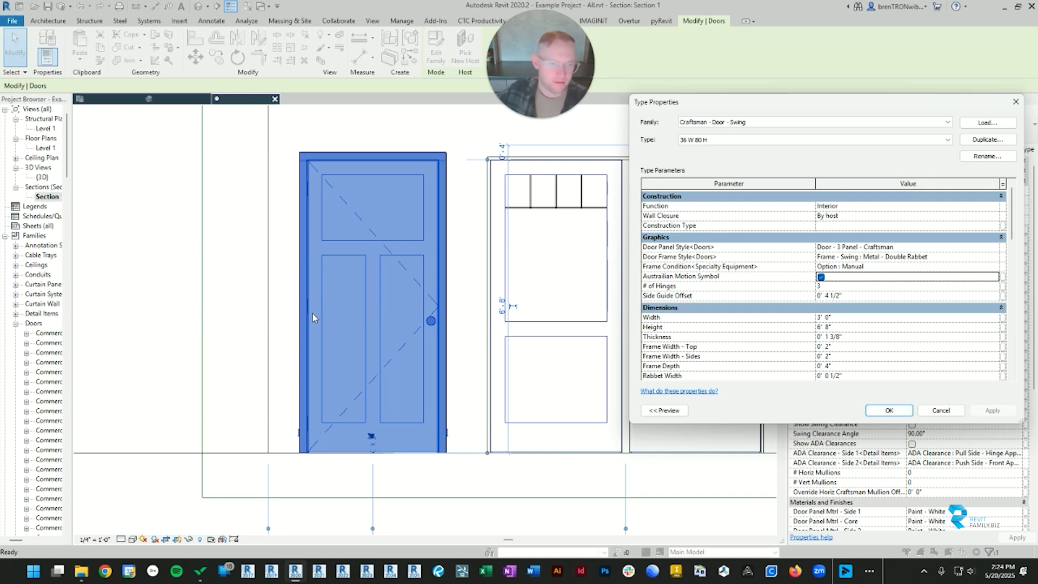
# Set the door type's # of Hinges to 4 and accept the type properties.
pyautogui.click(847, 286)
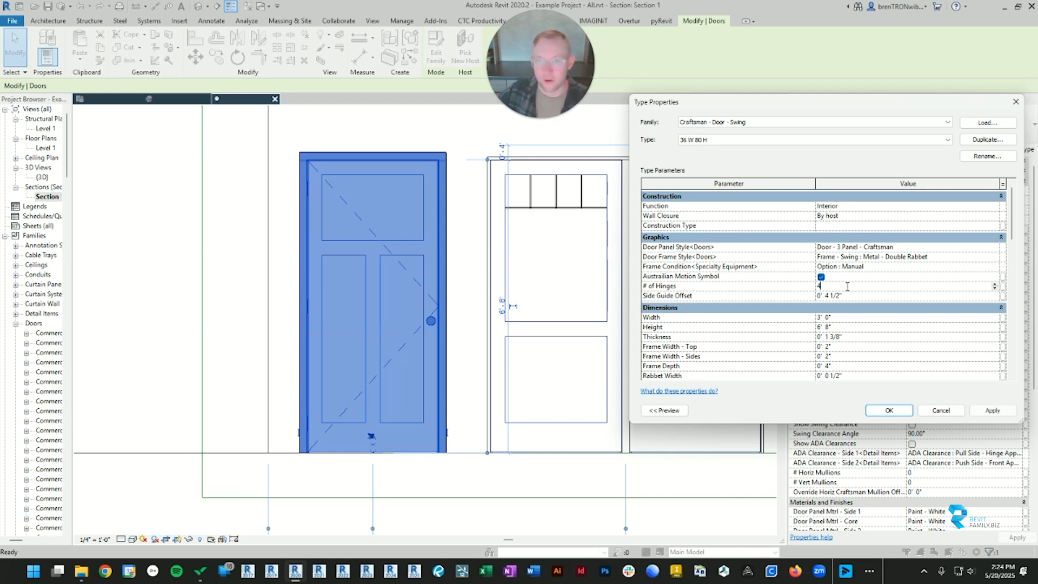
pyautogui.click(993, 411)
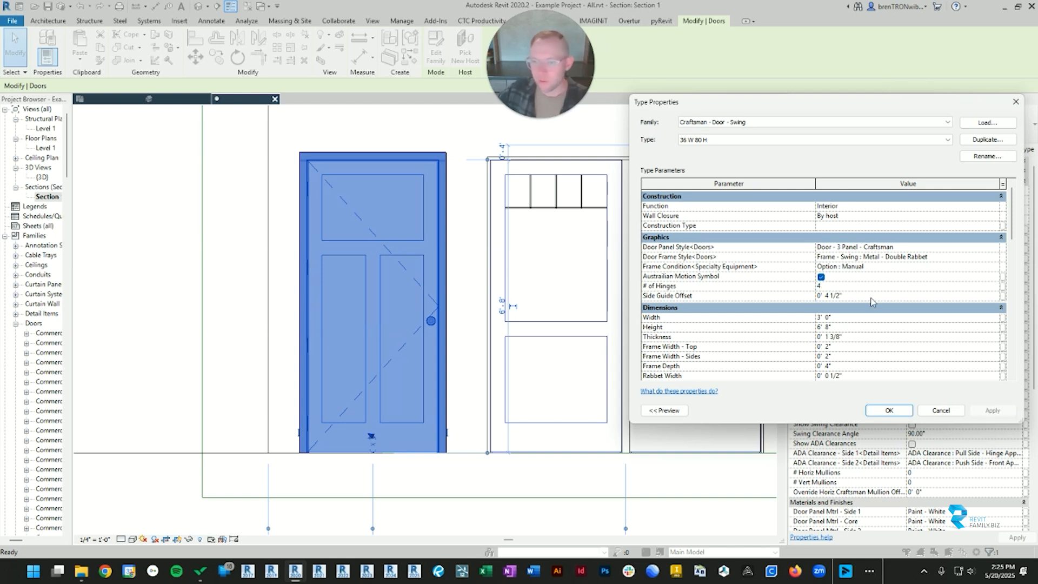
pyautogui.click(651, 297)
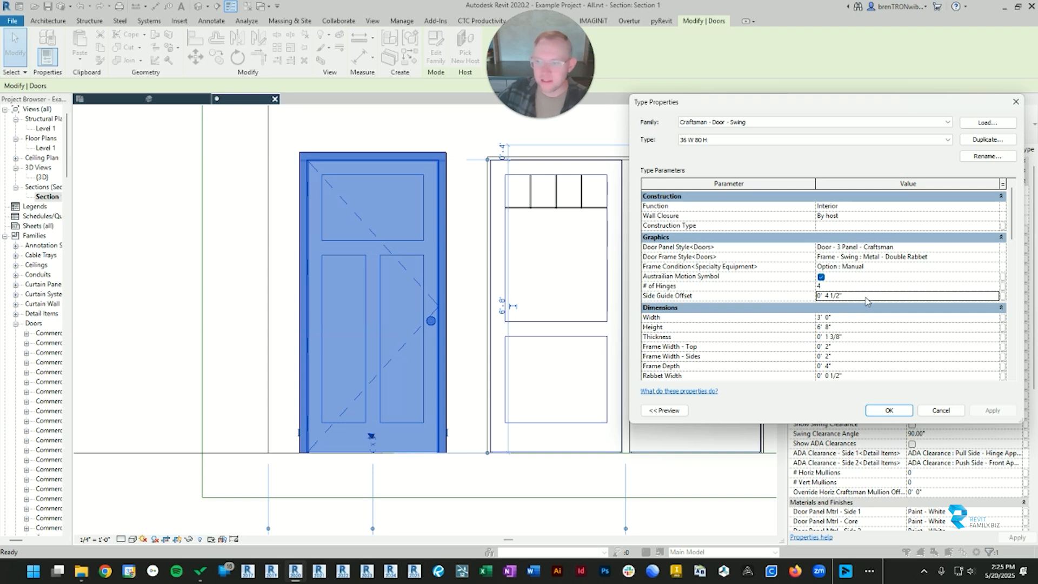
pyautogui.click(853, 296)
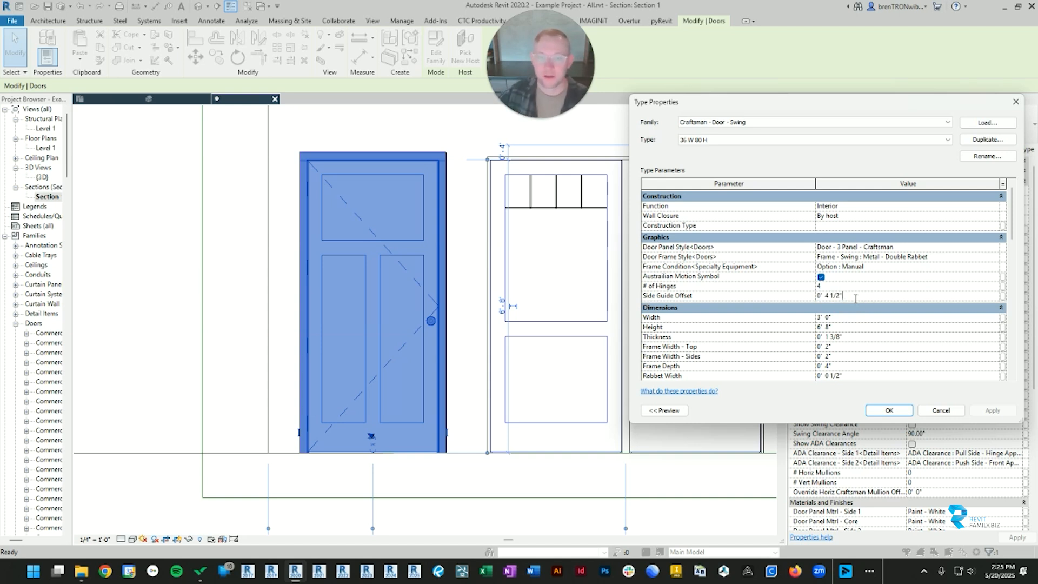
pyautogui.click(895, 411)
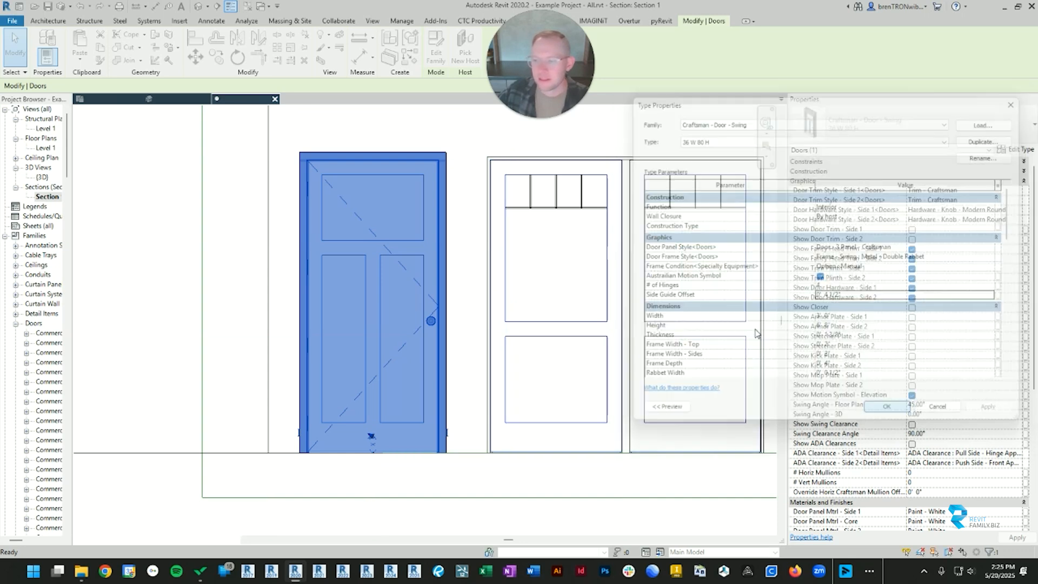
# Go to the Level 1 floor plan and examine the selected swing door's side guide line at the hinge-side jamb.
pyautogui.click(111, 99)
pyautogui.scroll(-4, 594, 324)
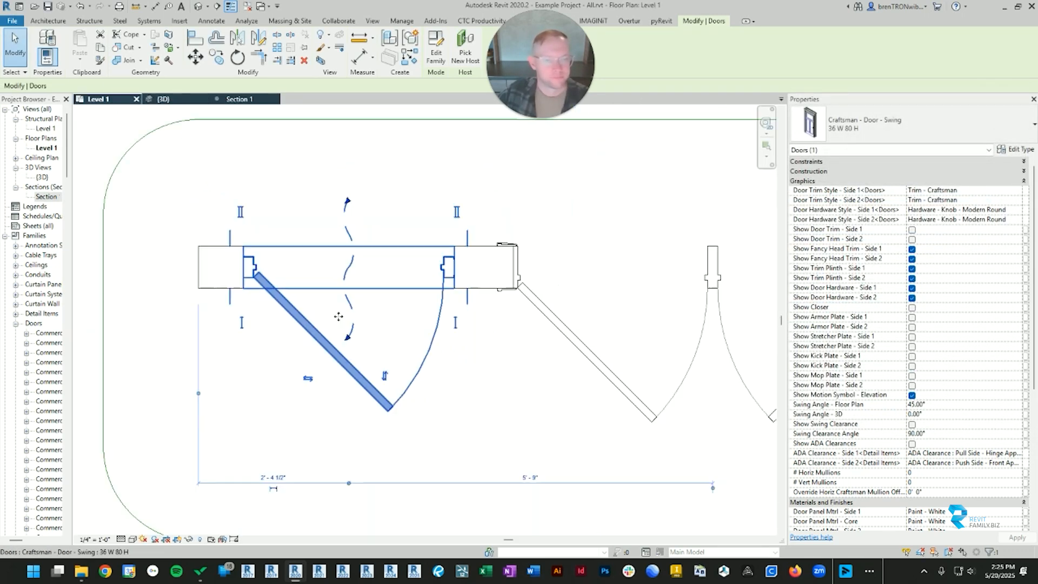
pyautogui.press('Escape')
pyautogui.click(421, 282)
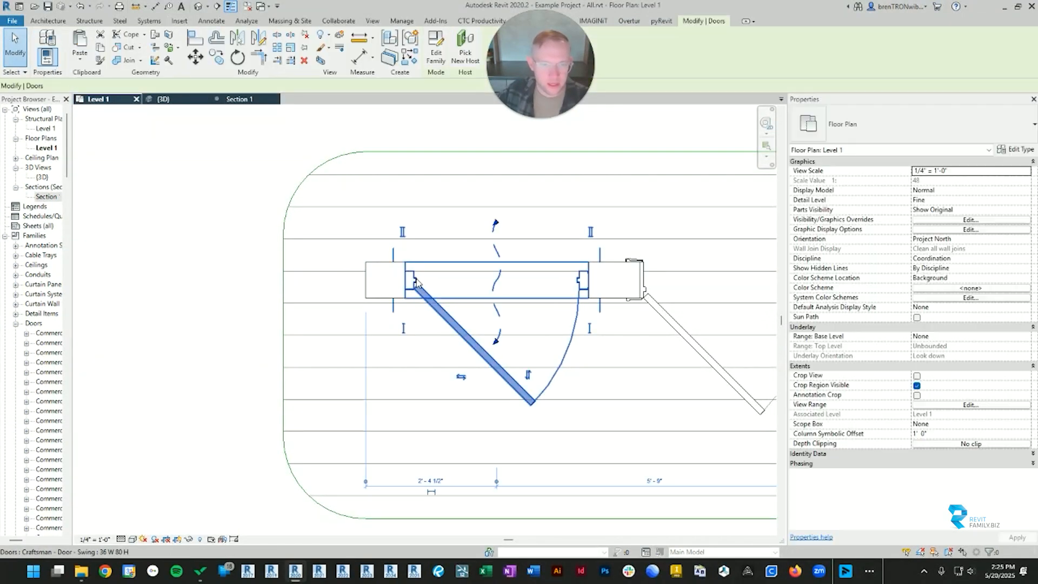
pyautogui.scroll(5, 416, 284)
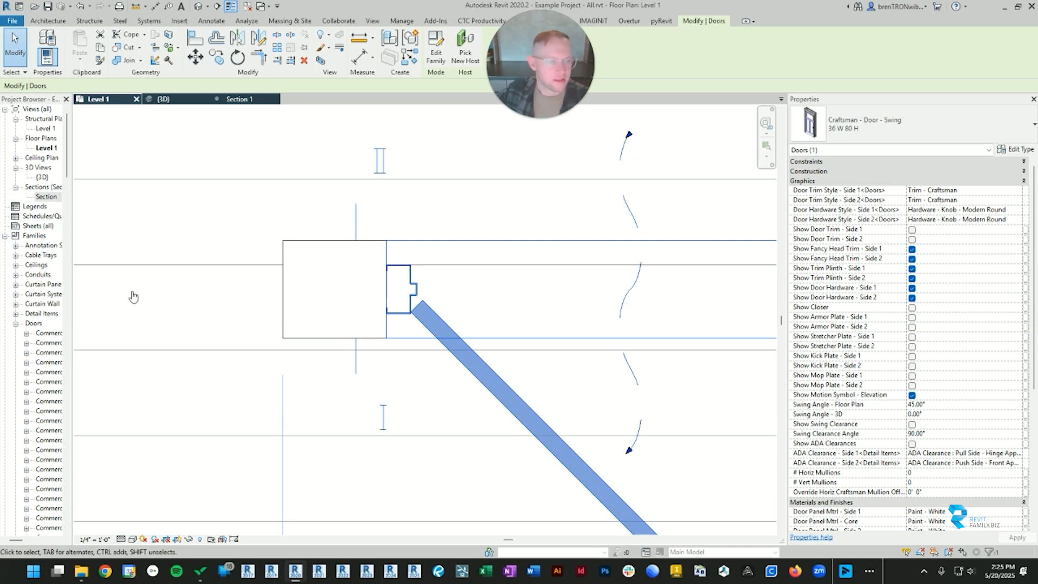
pyautogui.moveTo(354, 224)
pyautogui.mouseDown()
pyautogui.moveTo(384, 229)
pyautogui.moveTo(359, 233)
pyautogui.mouseUp()
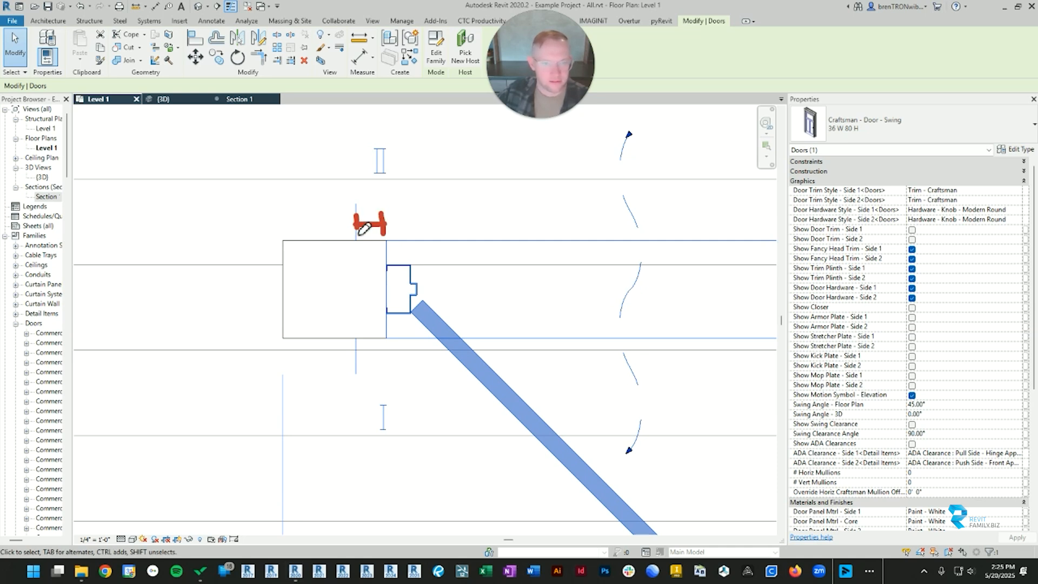
pyautogui.press('Escape')
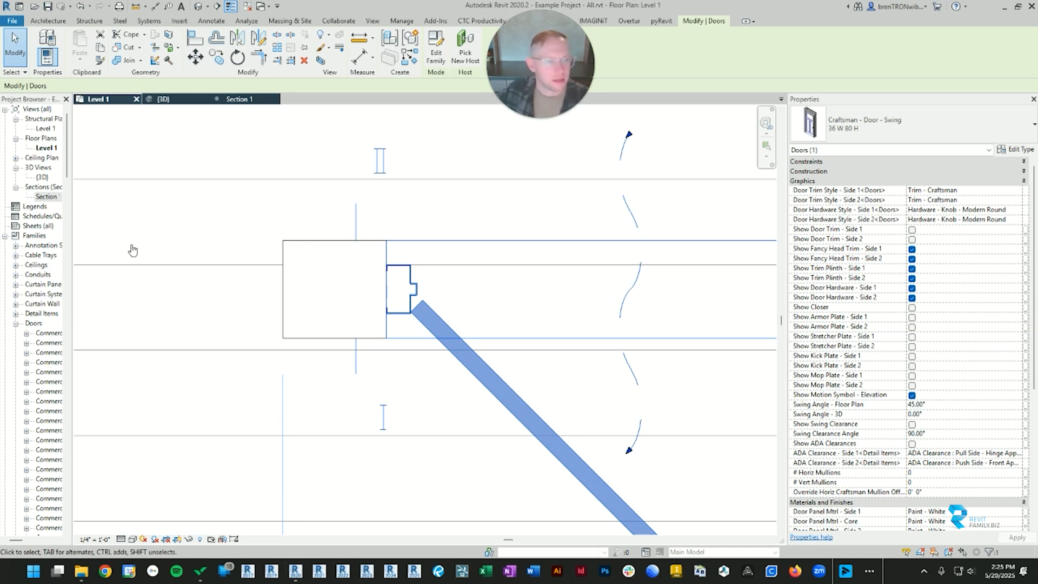
# Add an aligned dimension from the door's side guide line to the inner face of the hinge-side jamb, placed above the wall.
pyautogui.press('d')
pyautogui.press('i')
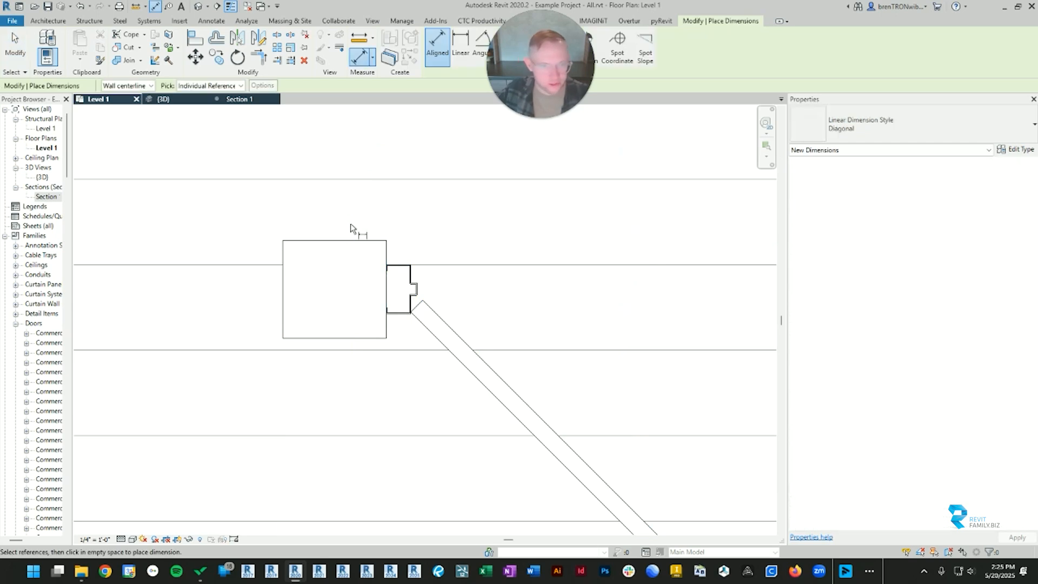
pyautogui.click(357, 234)
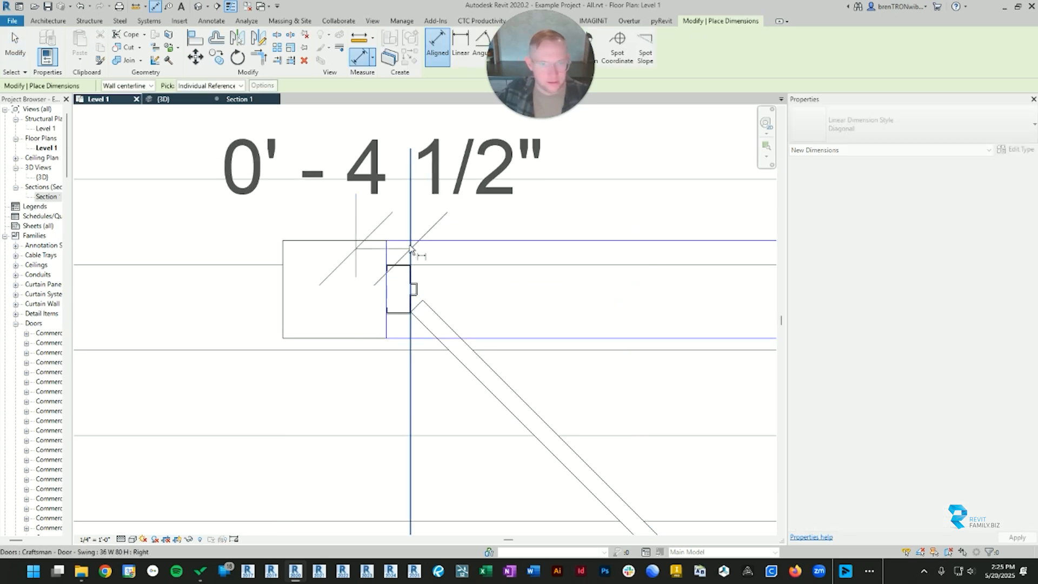
pyautogui.scroll(-3, 406, 222)
pyautogui.moveTo(412, 160); pyautogui.dragTo(408, 247, button='middle')
pyautogui.press('Escape')
pyautogui.press('Escape')
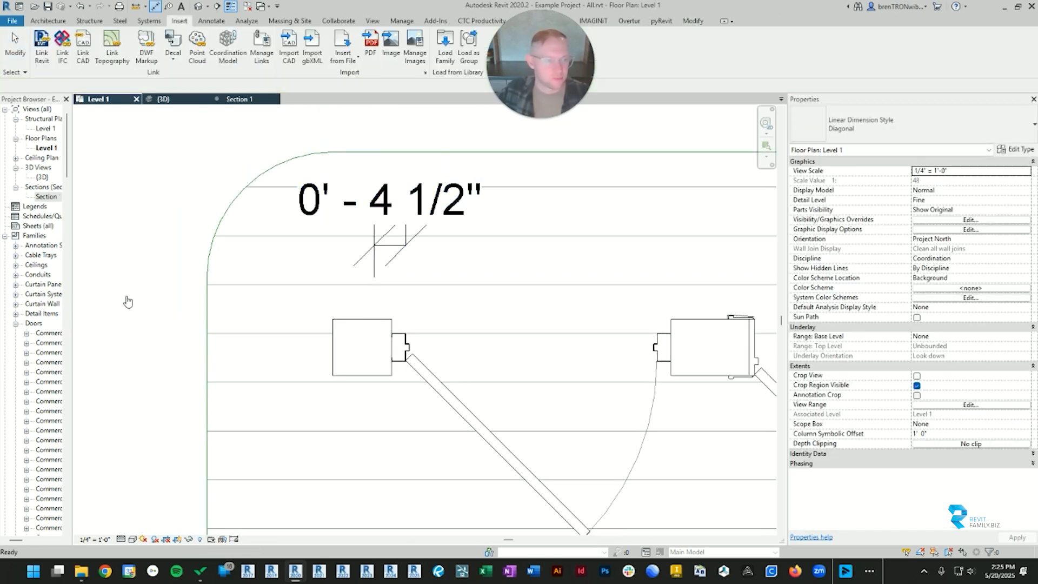
pyautogui.click(127, 298)
pyautogui.moveTo(408, 323)
pyautogui.mouseDown()
pyautogui.moveTo(406, 352)
pyautogui.moveTo(406, 295)
pyautogui.mouseUp()
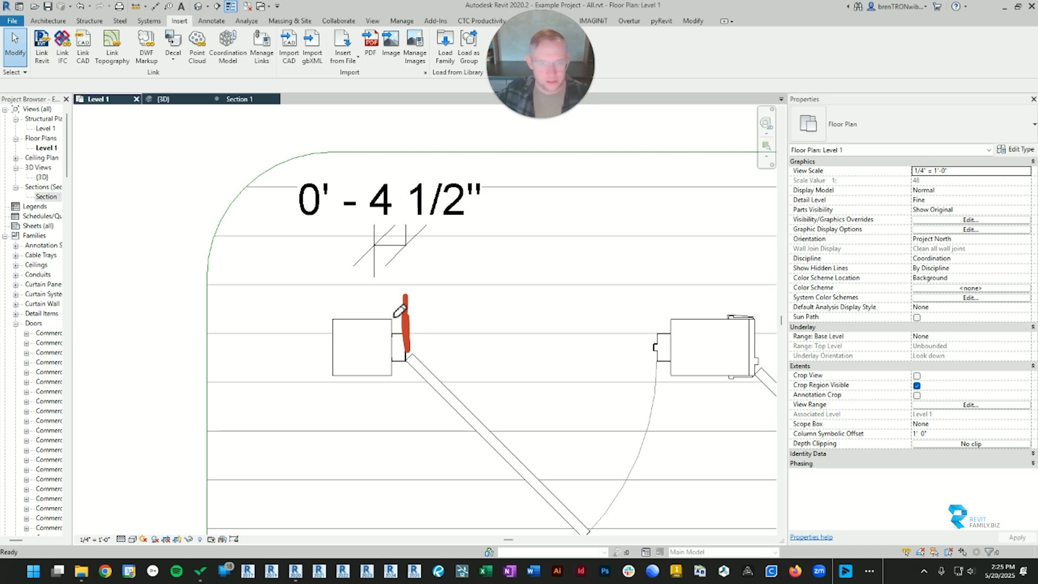
pyautogui.moveTo(372, 332); pyautogui.dragTo(374, 286)
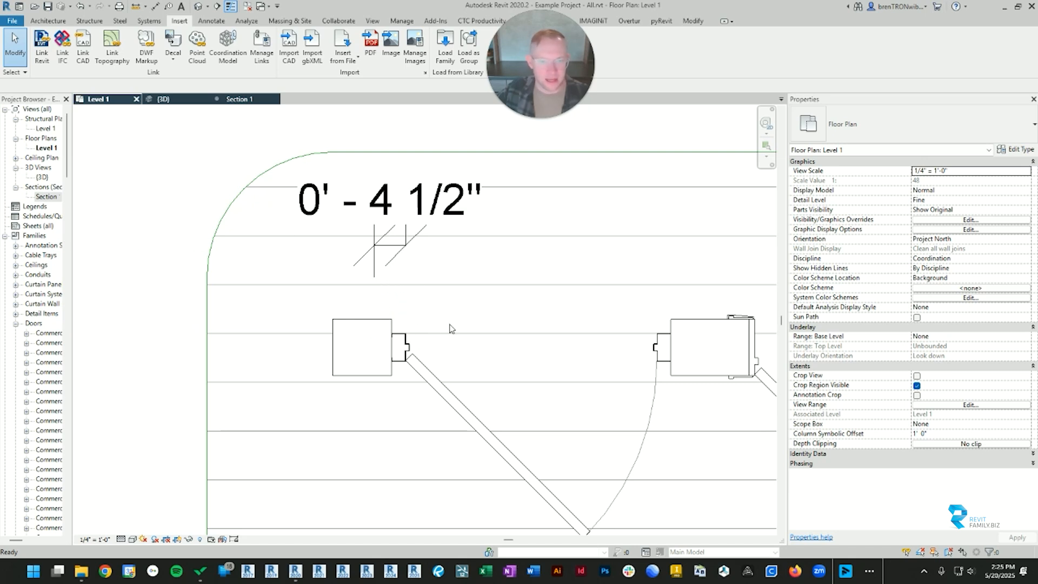
# Set the swing door type's Side Guide Offset to 6" and accept the type properties.
pyautogui.click(426, 378)
pyautogui.click(426, 377)
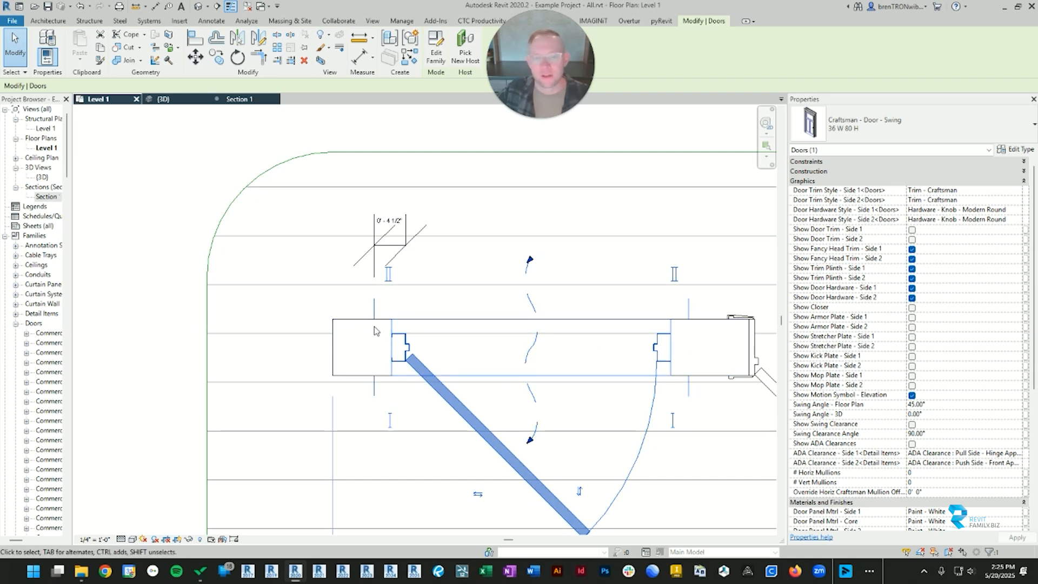
pyautogui.click(409, 356)
pyautogui.click(1027, 153)
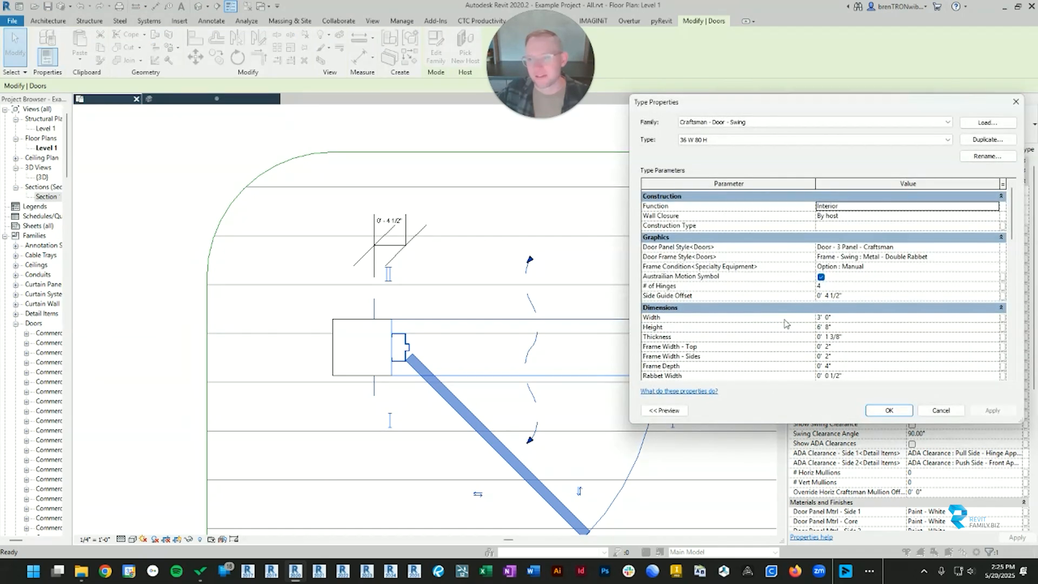
pyautogui.click(857, 297)
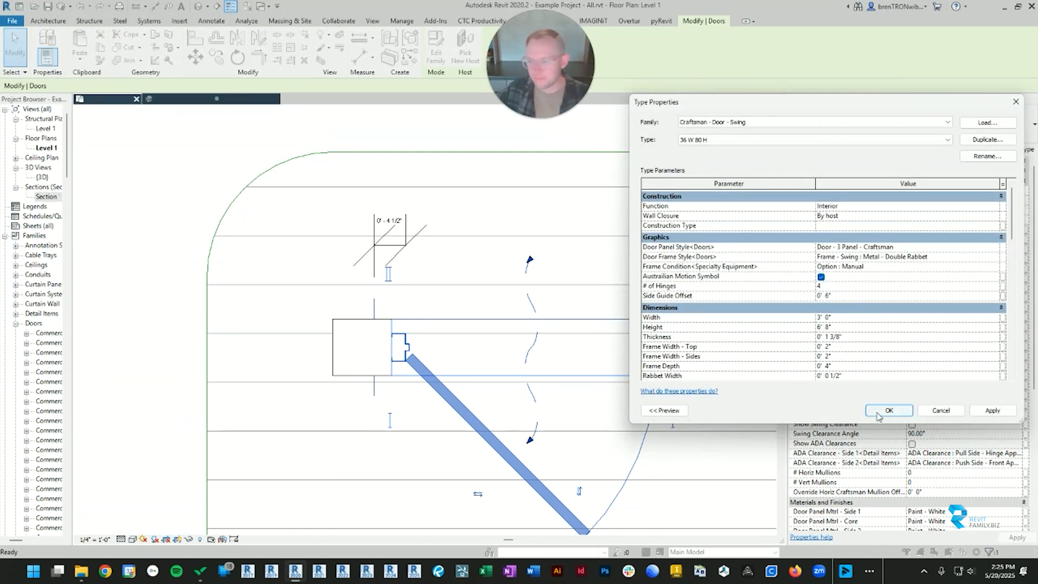
pyautogui.click(878, 412)
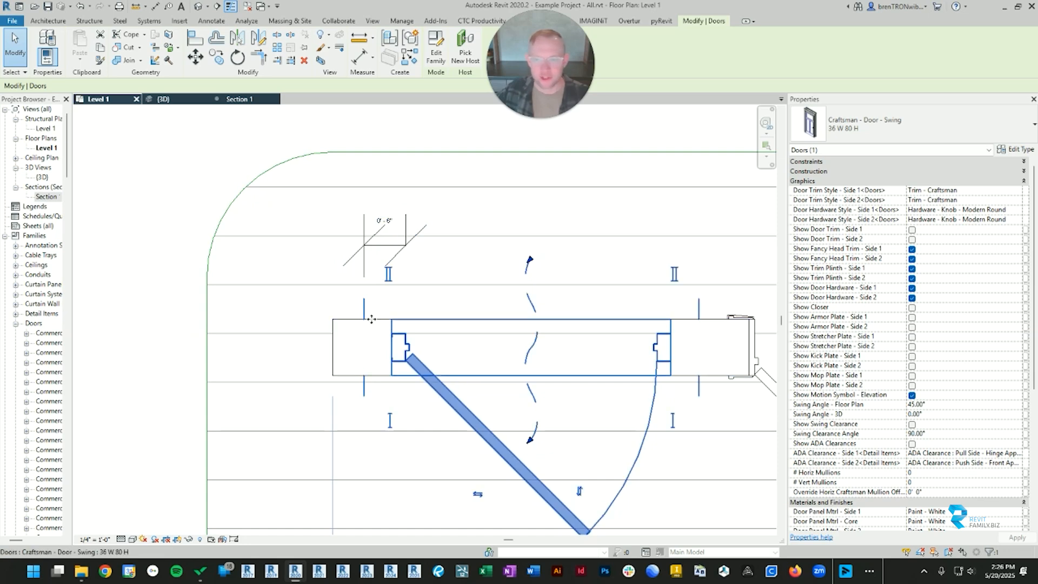
# Deselect the door and delete the aligned dimension above the wall at its side guide line.
pyautogui.scroll(-2, 356, 296)
pyautogui.press('Escape')
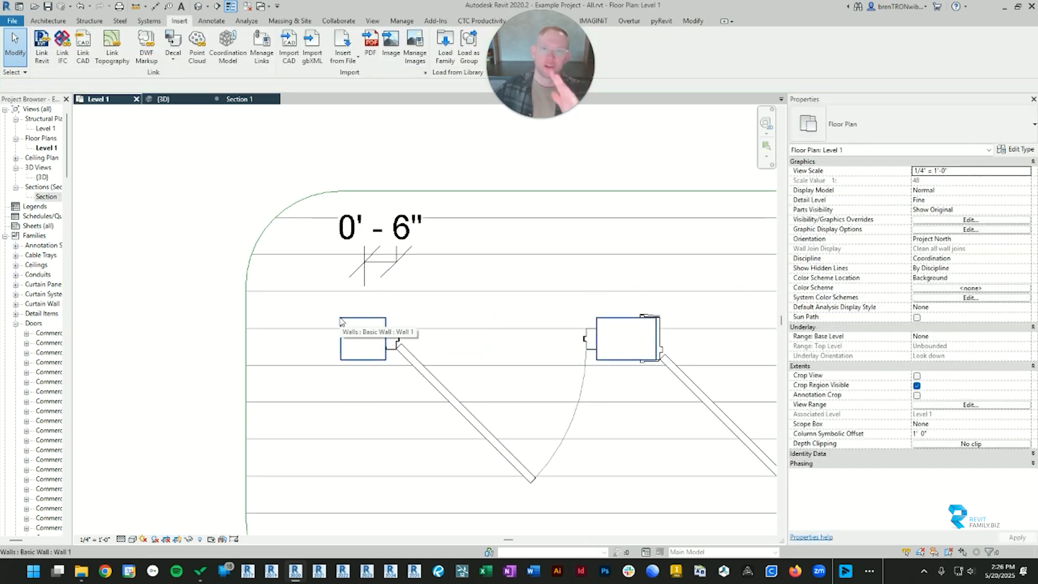
pyautogui.click(373, 263)
pyautogui.press('Delete')
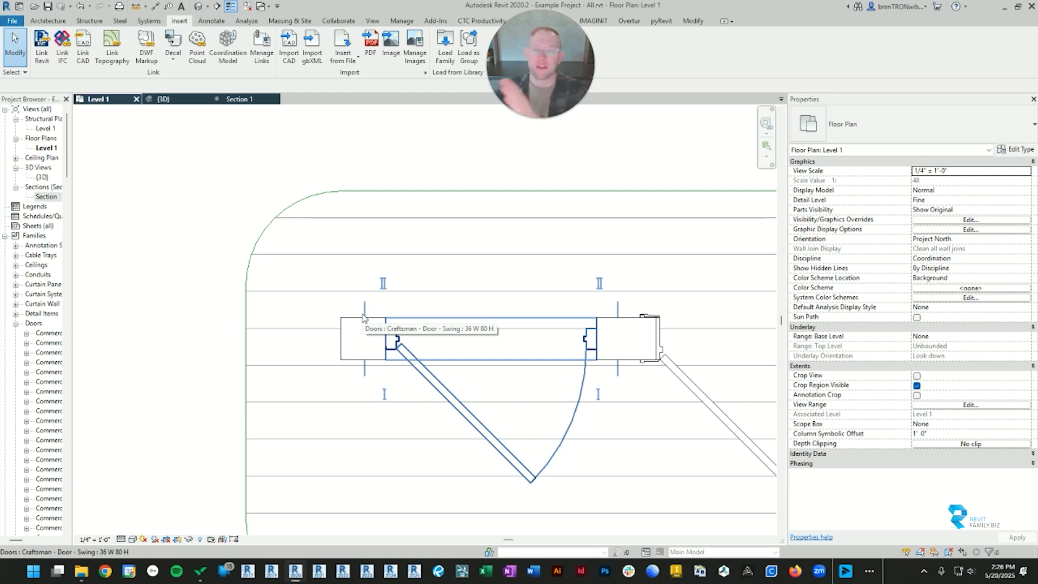
pyautogui.scroll(-2, 367, 317)
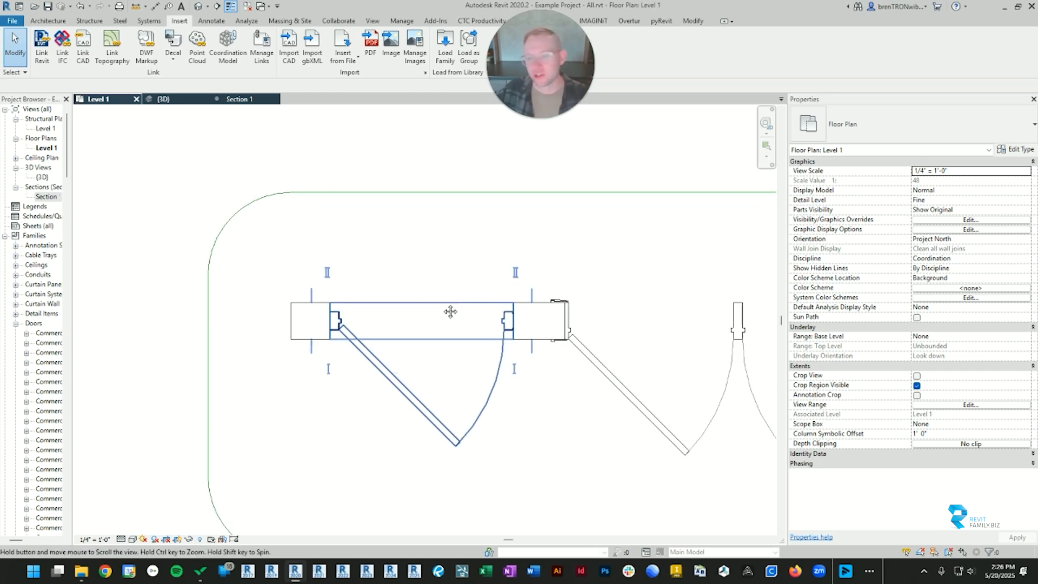
# Open the swing door's type properties and examine its Dimensions parameters, including Width, Thickness, Frame Width - Top and Frame Width - Sides.
pyautogui.click(378, 314)
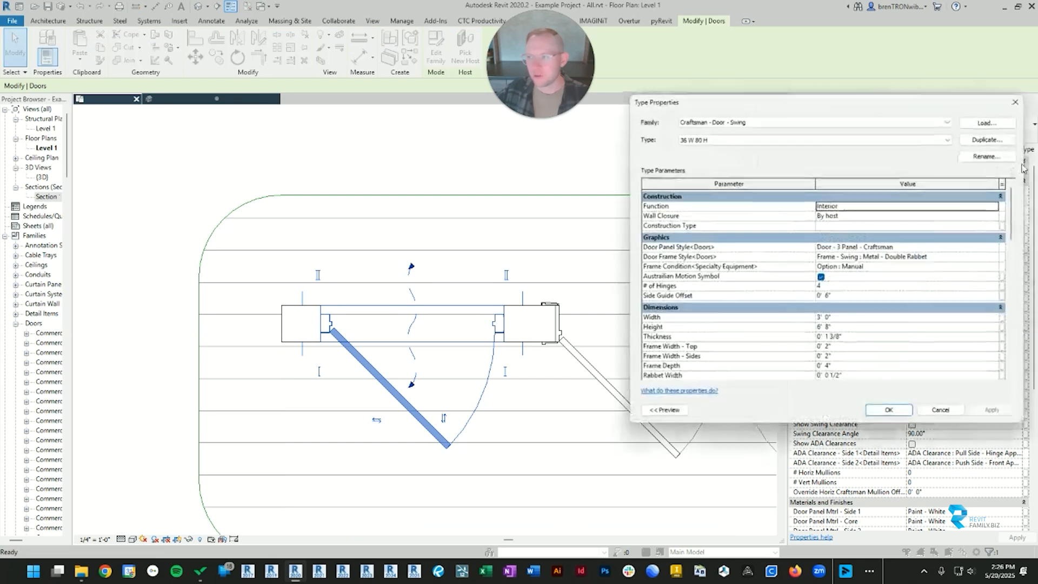
pyautogui.scroll(-4, 890, 281)
pyautogui.scroll(3, 887, 281)
pyautogui.scroll(-2, 753, 253)
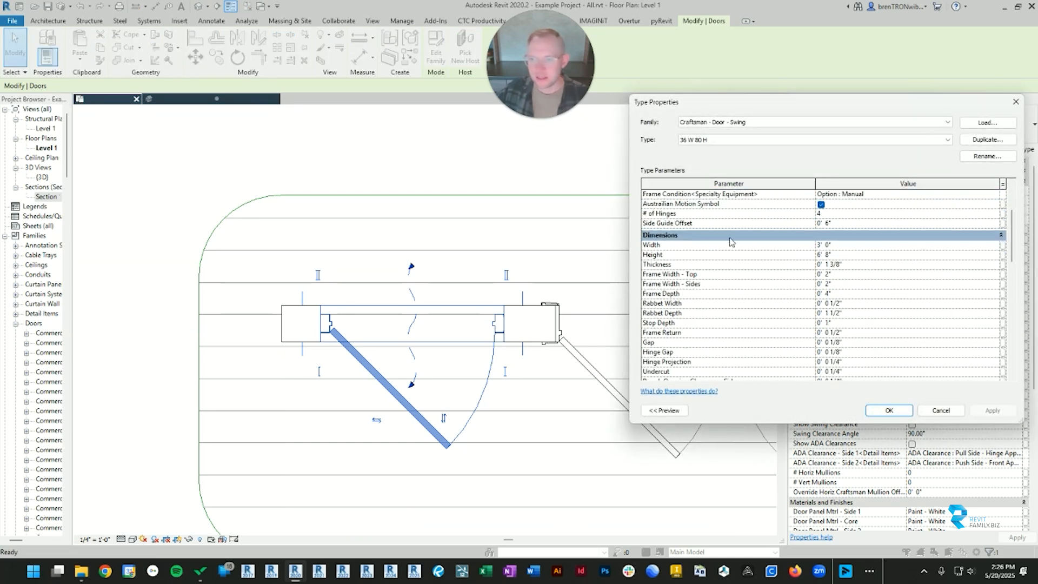
pyautogui.scroll(-1, 758, 219)
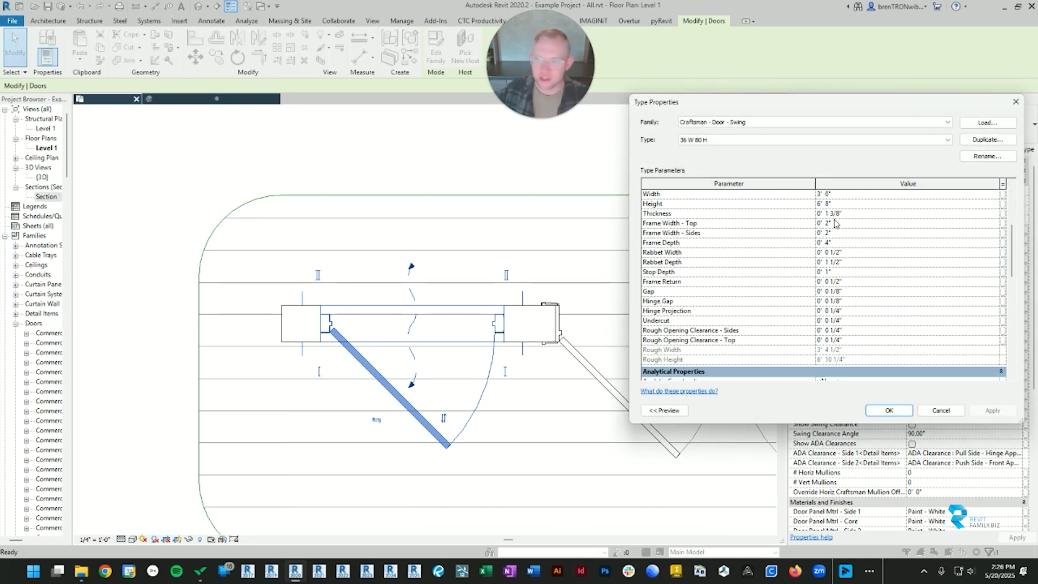
pyautogui.scroll(1, 833, 222)
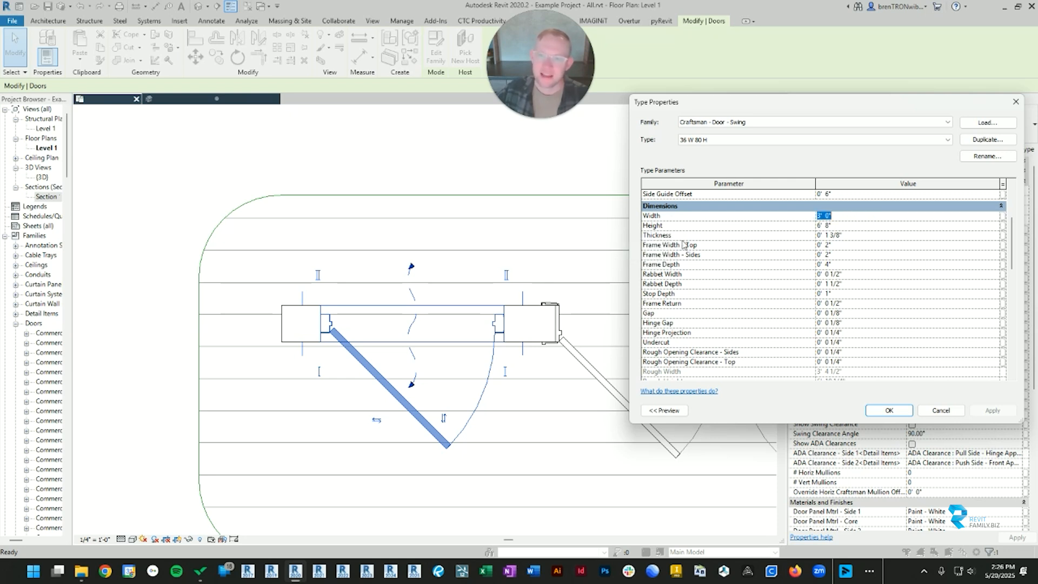
pyautogui.click(861, 238)
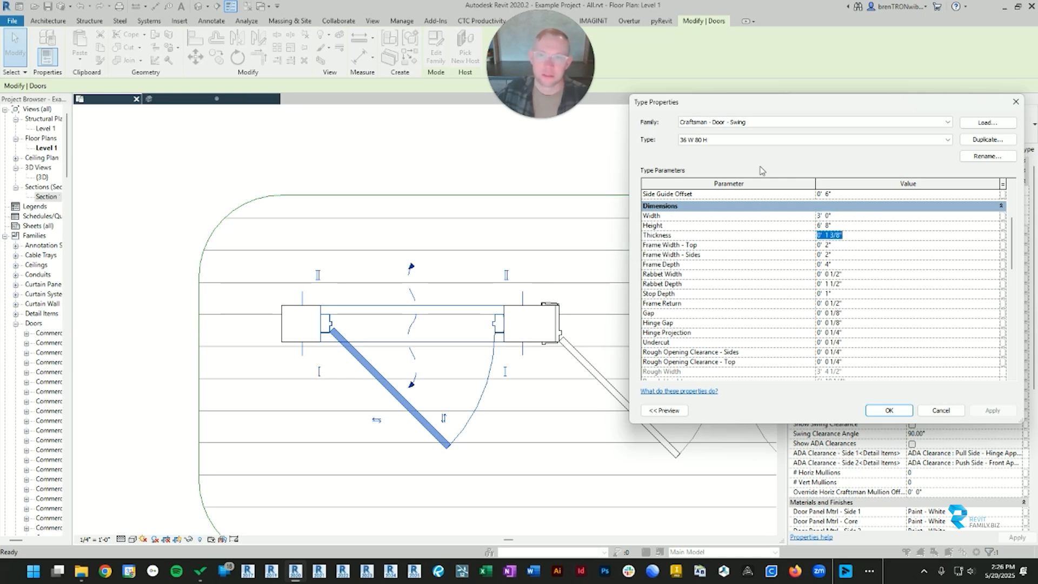
pyautogui.click(853, 253)
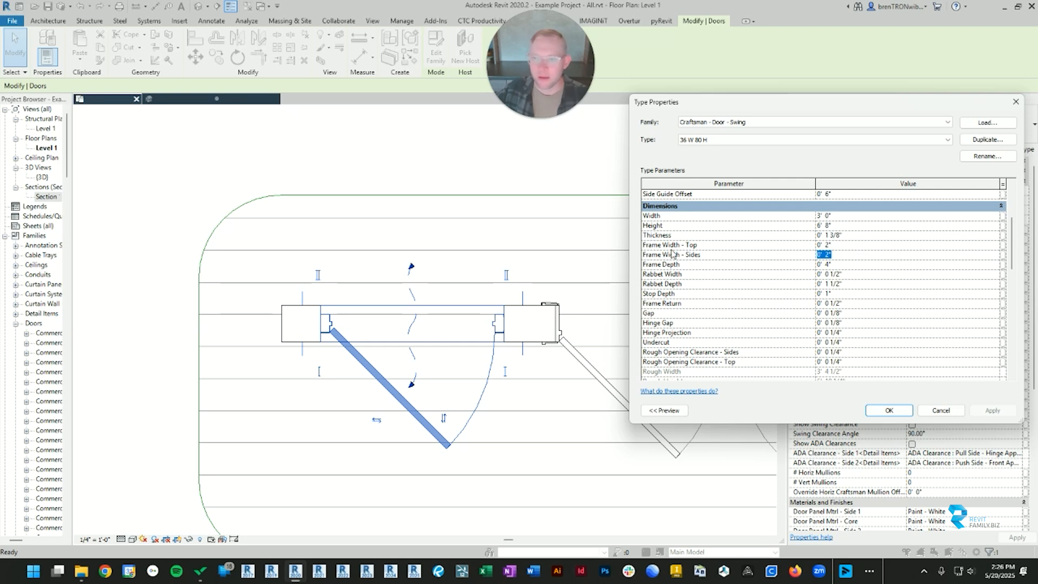
pyautogui.click(834, 245)
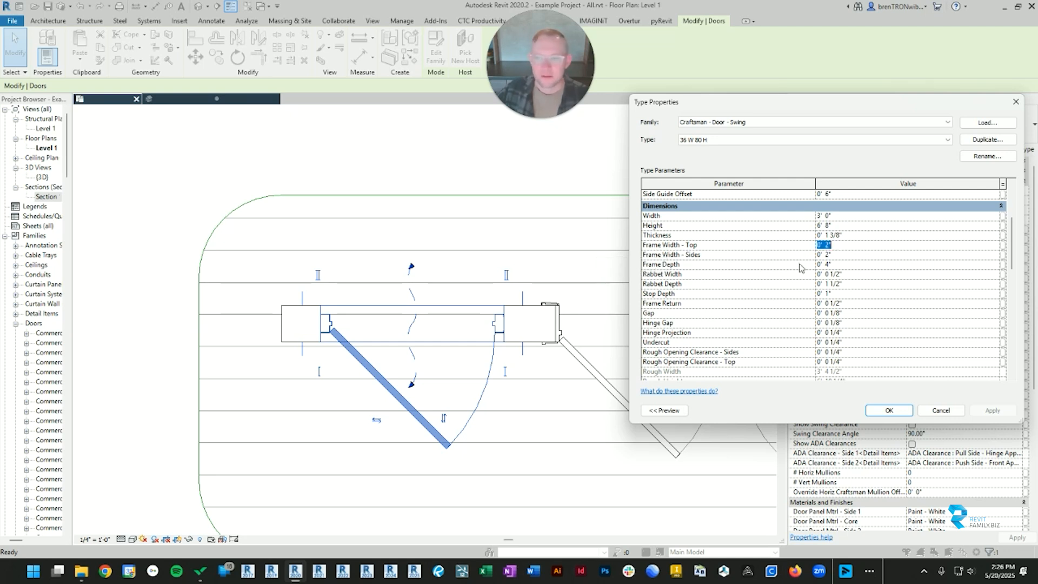
pyautogui.press('Tab')
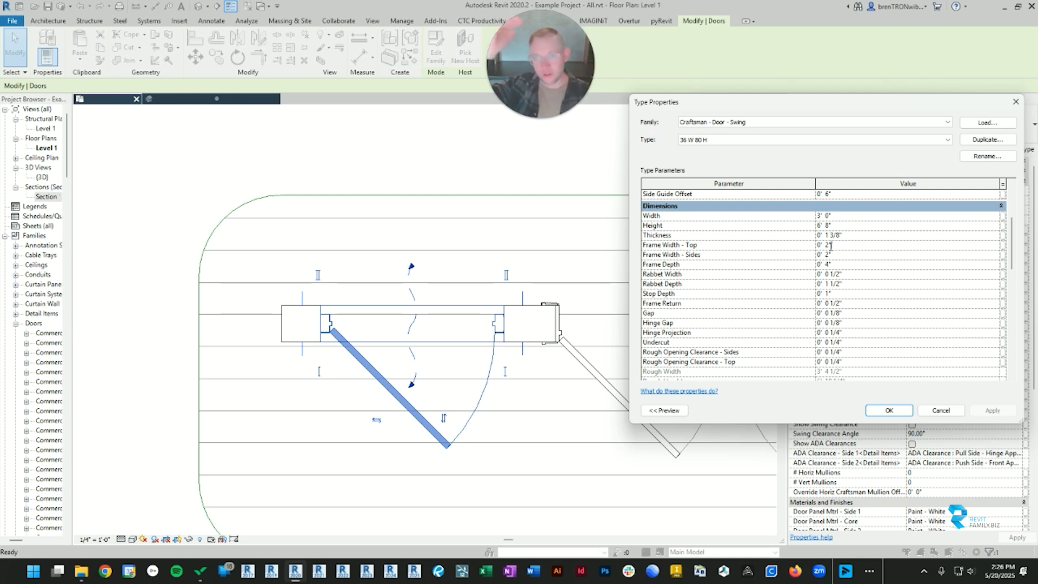
# Set the swing door type's Frame Width - Top to 4", accept the type properties and deselect the door.
pyautogui.click(829, 246)
pyautogui.write('4"')
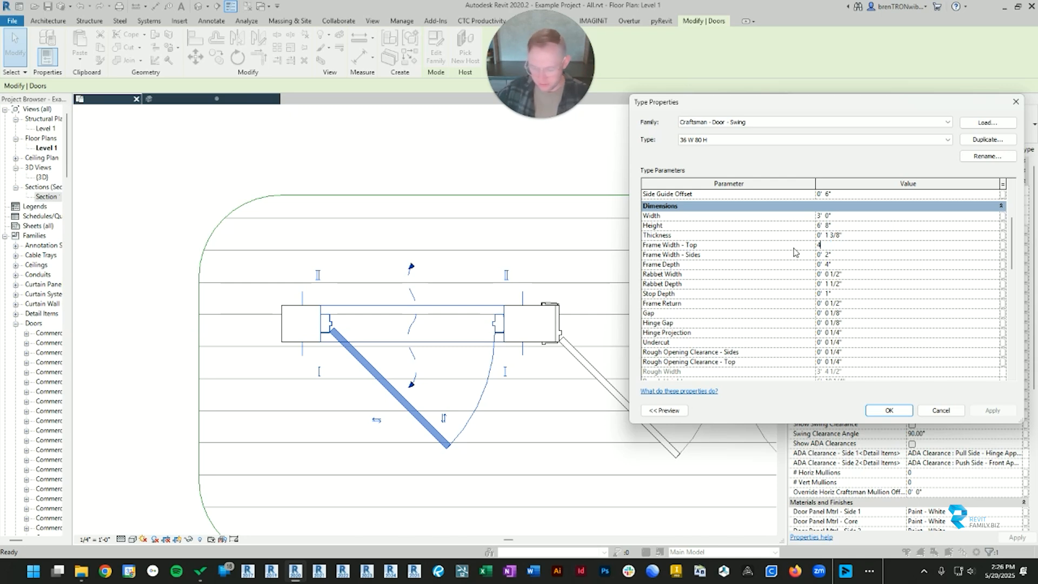
pyautogui.click(856, 255)
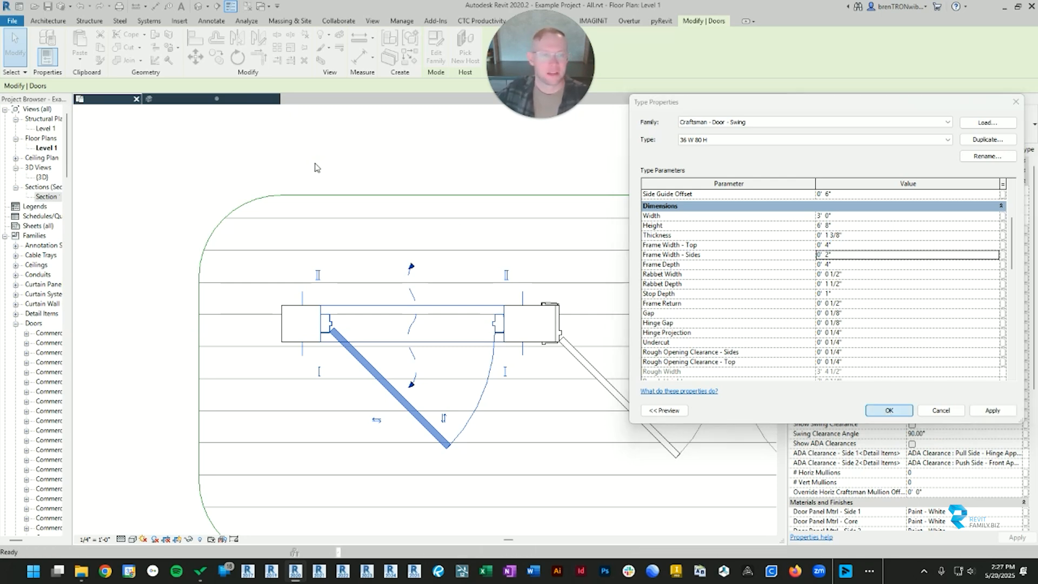
pyautogui.press('Escape')
# Examine the swing door's head frame in the 3D view and in Section 1.
pyautogui.click(172, 103)
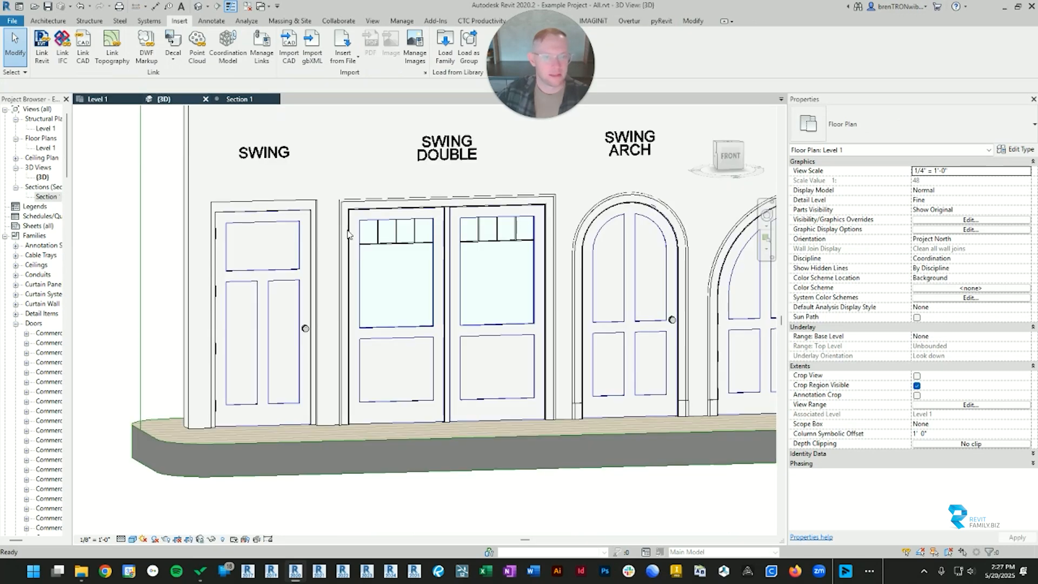
pyautogui.click(343, 292)
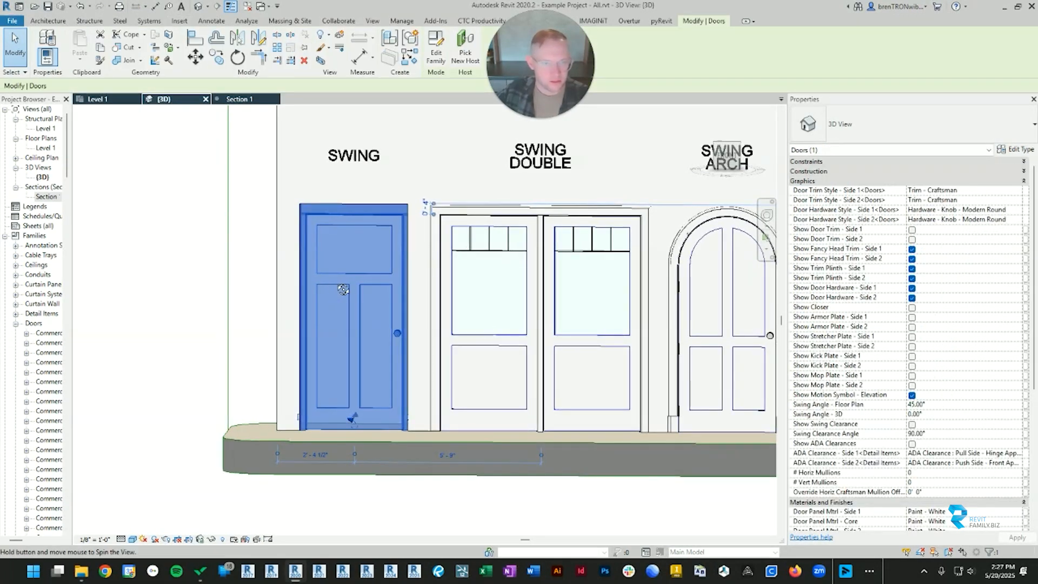
pyautogui.click(240, 99)
pyautogui.scroll(2, 297, 168)
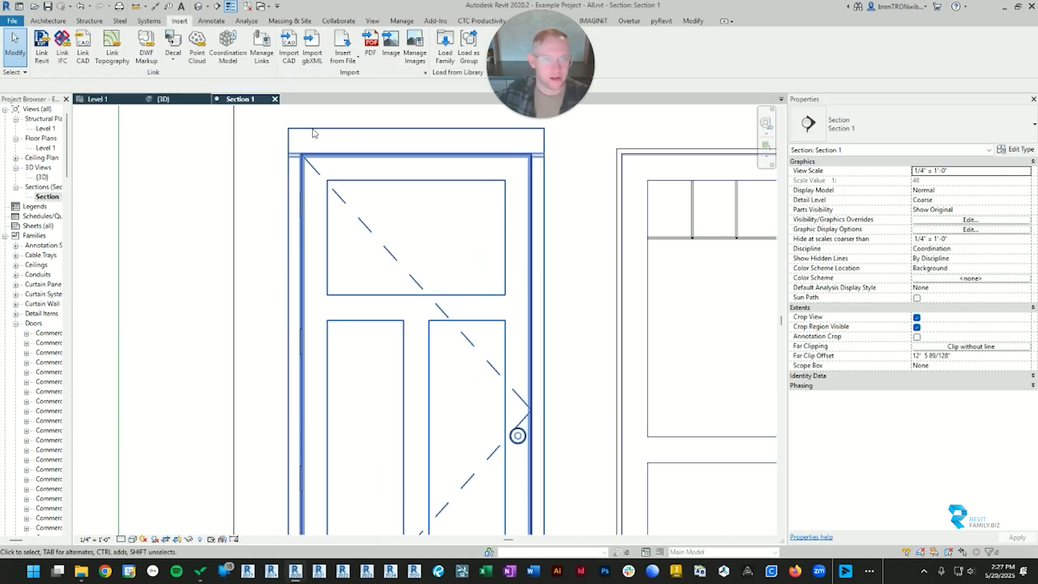
pyautogui.scroll(-2, 459, 153)
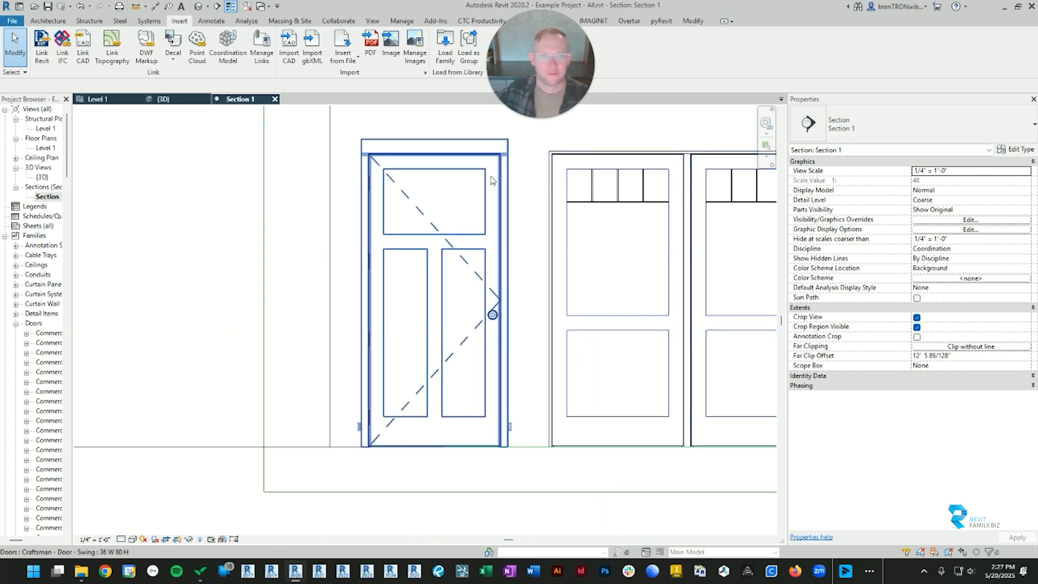
# Review the swing door's Frame Depth in its type properties from Section 1 and close them without changes.
pyautogui.click(460, 154)
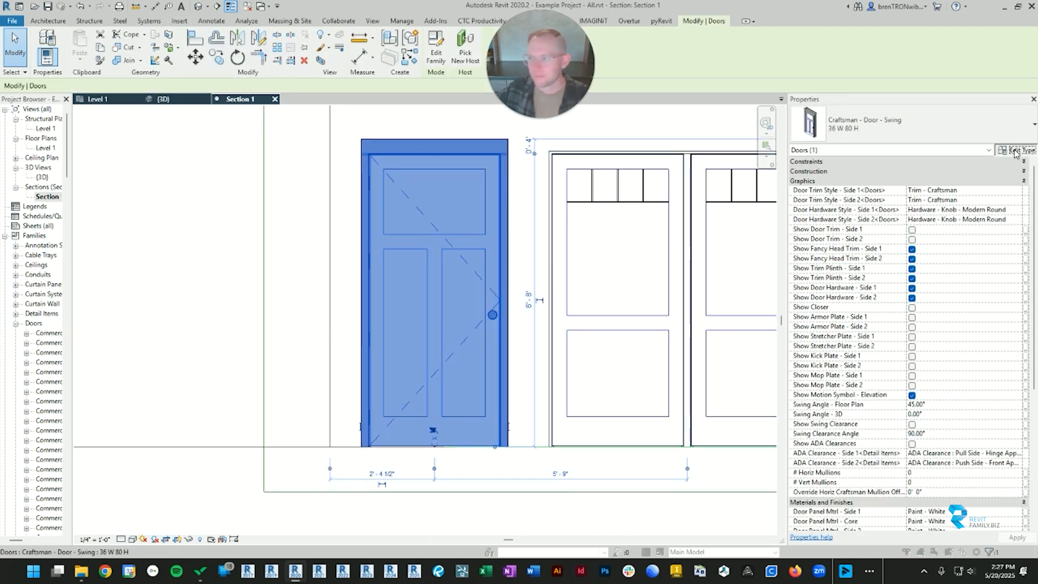
pyautogui.click(1017, 149)
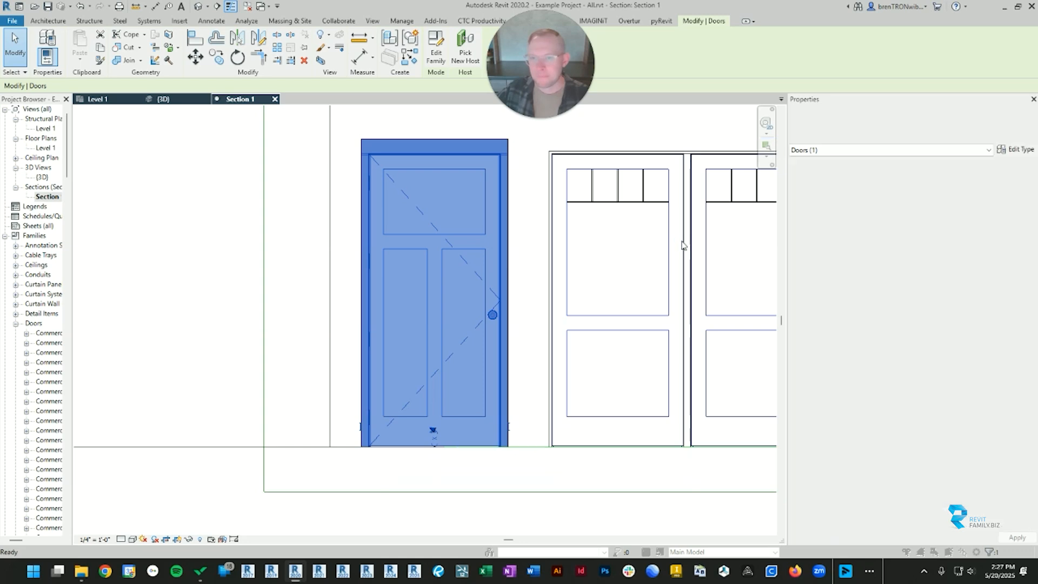
pyautogui.scroll(-4, 769, 275)
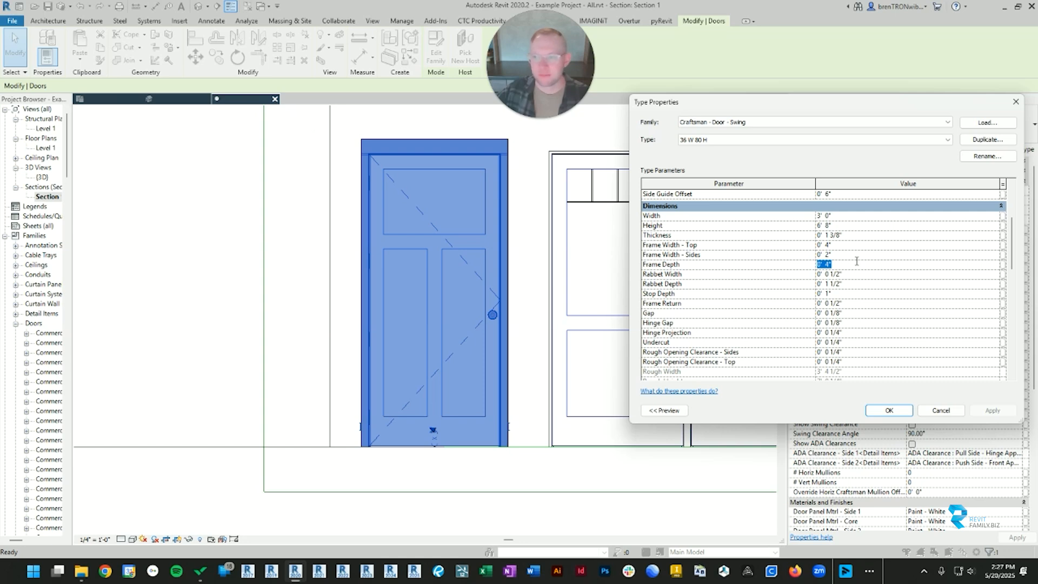
pyautogui.click(941, 411)
# Go to the Level 1 floor plan and examine the depth of the swing door's hinge-side jamb frame.
pyautogui.click(97, 99)
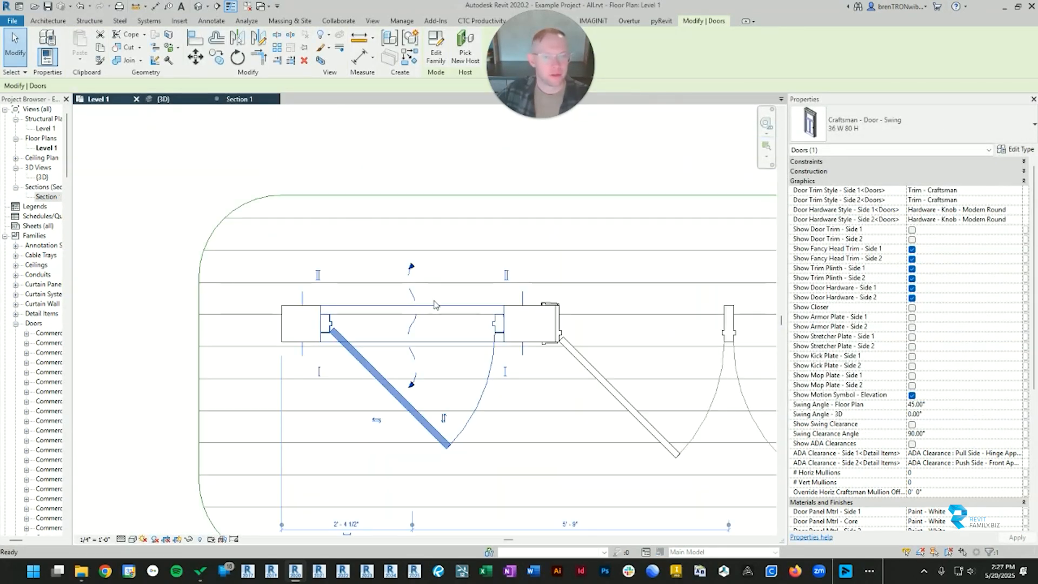
pyautogui.scroll(2, 277, 318)
pyautogui.moveTo(290, 314); pyautogui.dragTo(335, 321)
pyautogui.moveTo(289, 382); pyautogui.dragTo(345, 386)
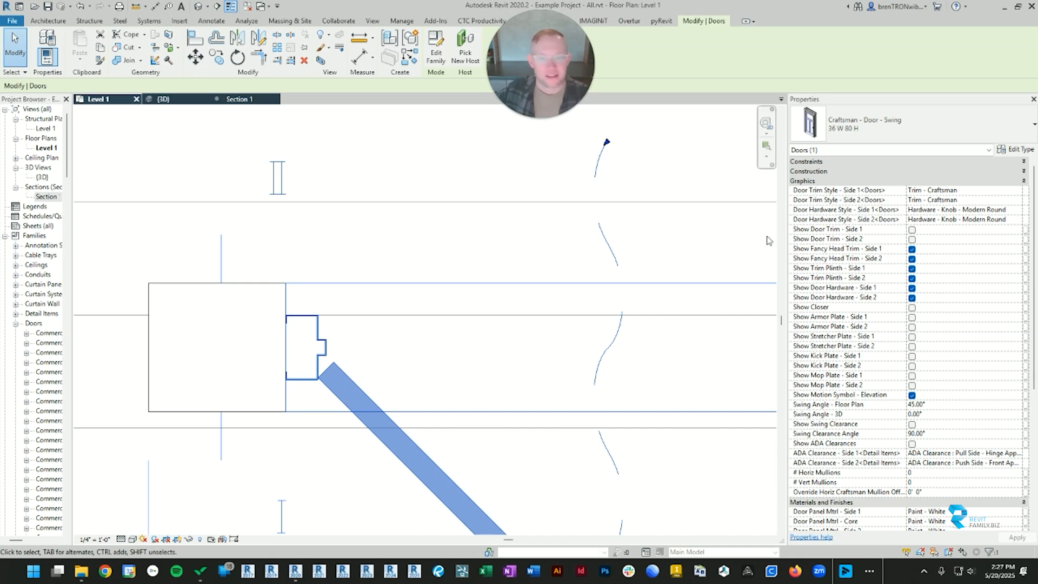
# Open the swing door's type properties at the frame dimensions and mark the overall Frame Depth on the hinge-side jamb in plan.
pyautogui.click(1012, 154)
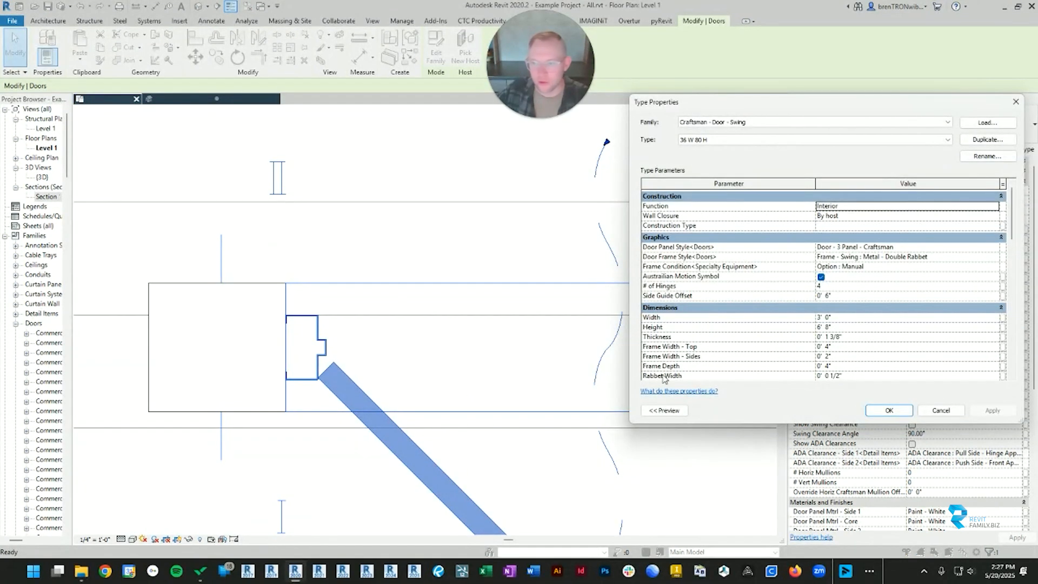
pyautogui.scroll(-4, 664, 378)
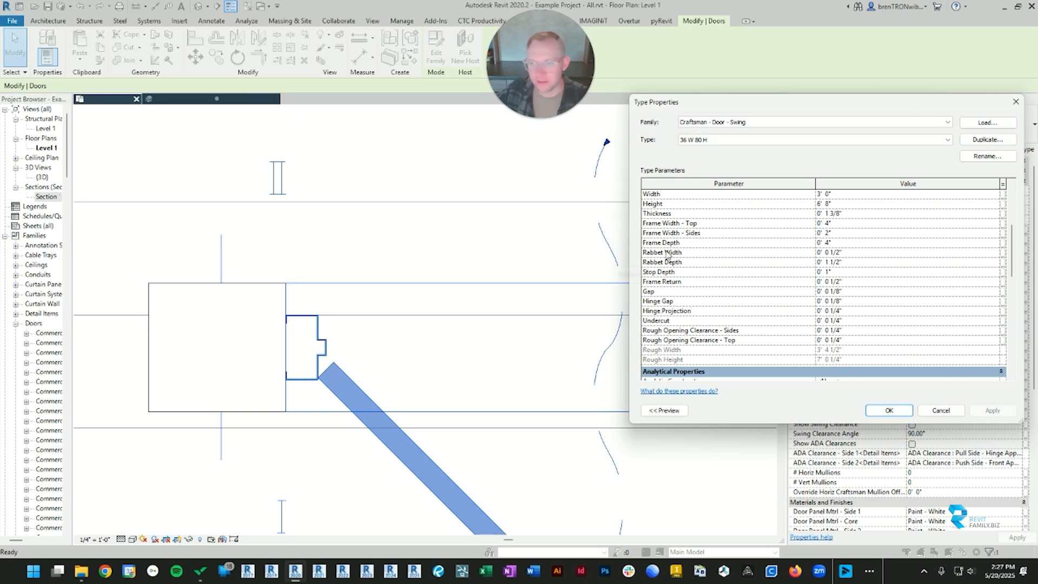
pyautogui.click(132, 291)
pyautogui.moveTo(270, 313); pyautogui.dragTo(295, 315)
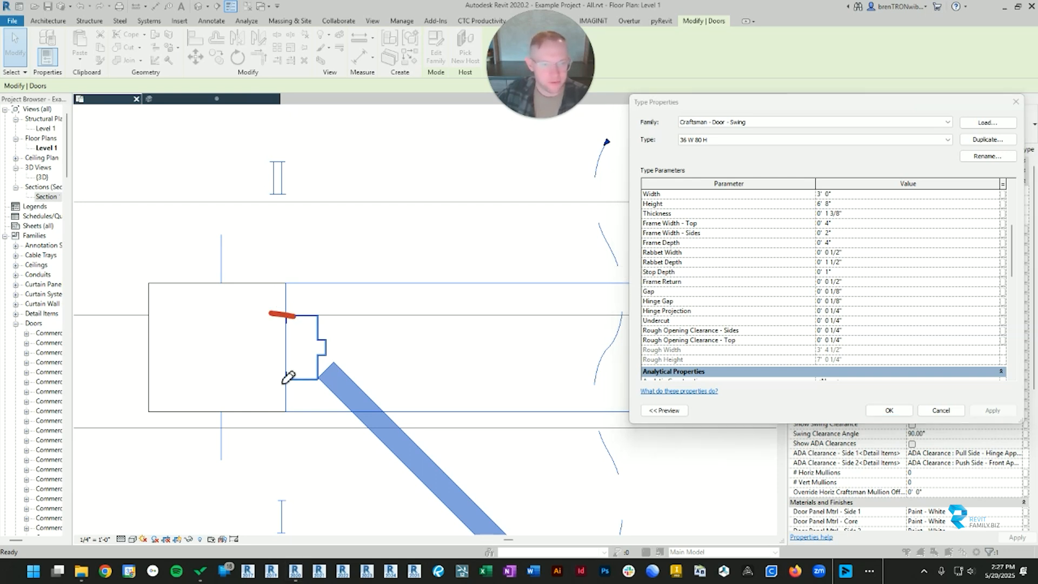
pyautogui.moveTo(263, 381); pyautogui.dragTo(301, 382)
pyautogui.moveTo(279, 311); pyautogui.dragTo(281, 389)
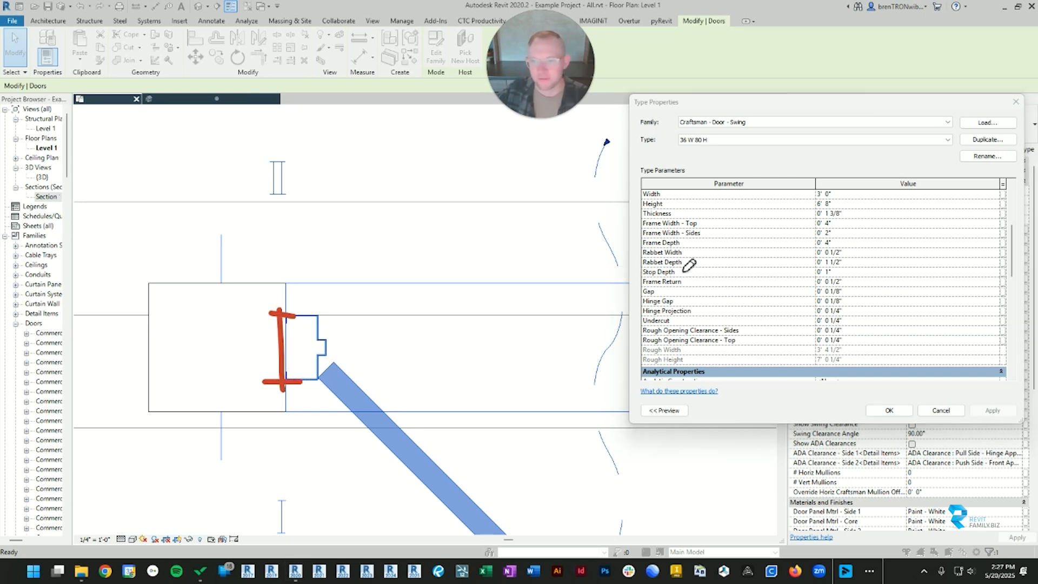
# Mark the Rabbet Width and Rabbet Depth parameters and point out the two rabbets on the hinge-side jamb profile.
pyautogui.moveTo(658, 252); pyautogui.dragTo(683, 252)
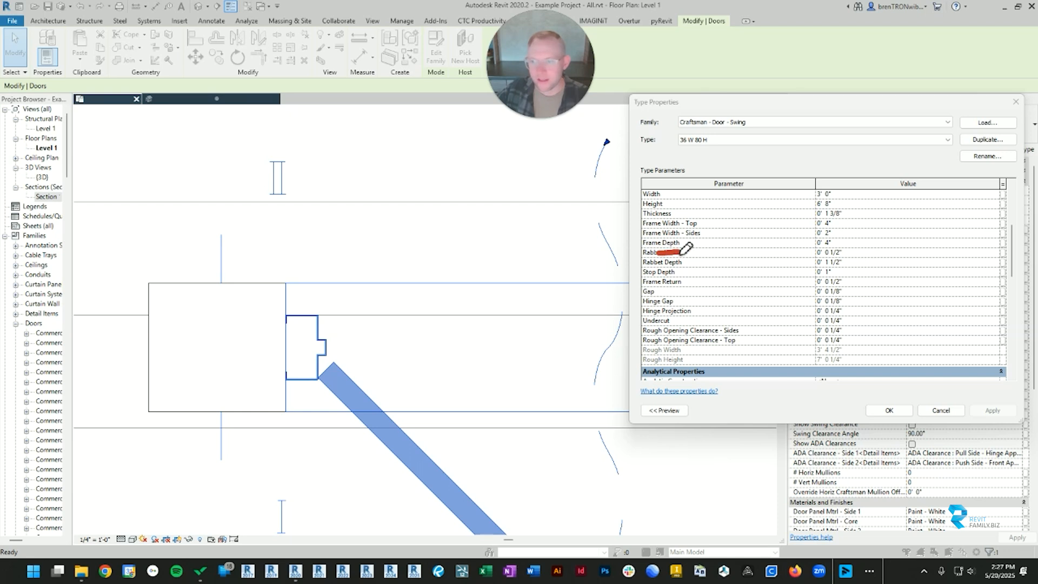
pyautogui.moveTo(319, 361)
pyautogui.mouseDown()
pyautogui.moveTo(318, 379)
pyautogui.moveTo(329, 361)
pyautogui.mouseUp()
pyautogui.moveTo(326, 317)
pyautogui.mouseDown()
pyautogui.moveTo(318, 335)
pyautogui.moveTo(331, 309)
pyautogui.moveTo(323, 318)
pyautogui.mouseUp()
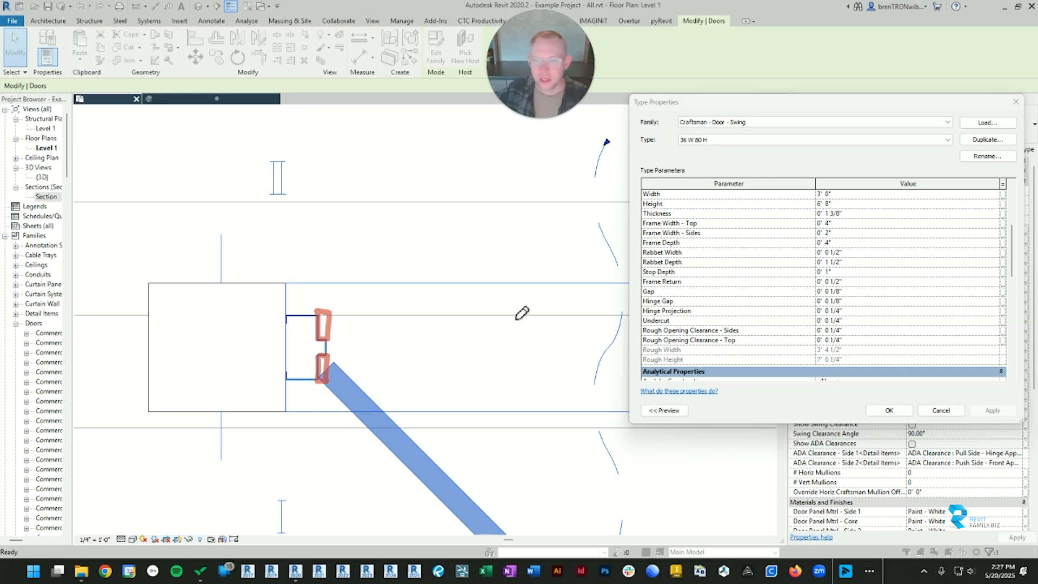
pyautogui.moveTo(325, 352)
pyautogui.mouseDown()
pyautogui.moveTo(317, 382)
pyautogui.moveTo(336, 360)
pyautogui.moveTo(319, 357)
pyautogui.mouseUp()
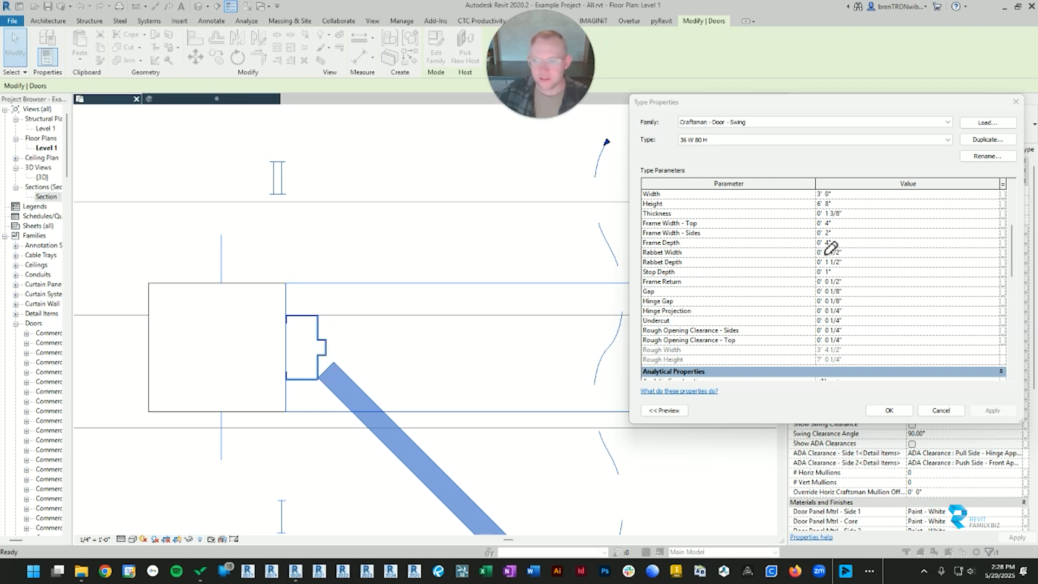
pyautogui.moveTo(318, 357); pyautogui.dragTo(326, 372)
pyautogui.moveTo(842, 258); pyautogui.dragTo(850, 265)
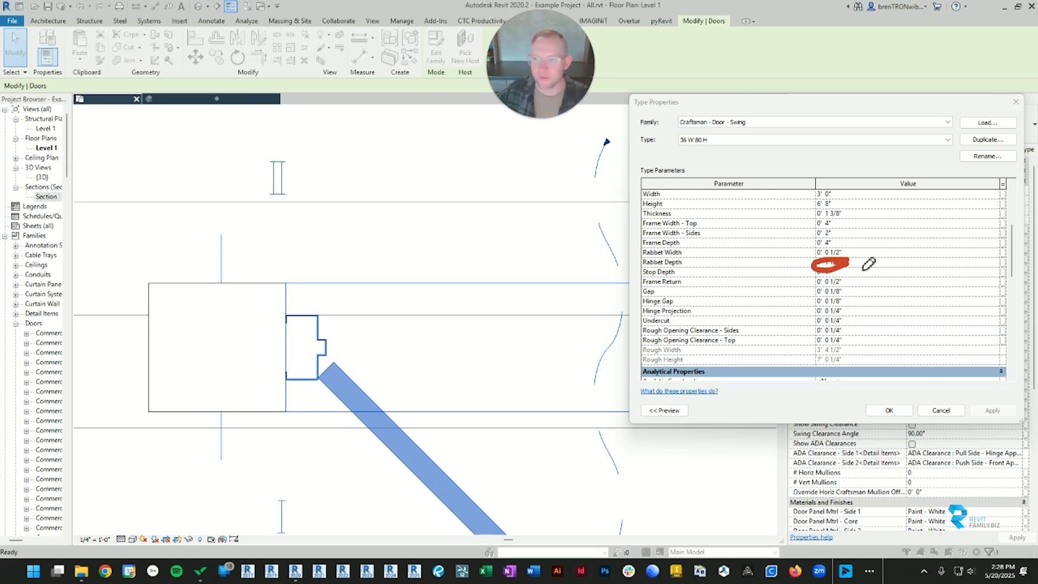
pyautogui.moveTo(314, 382)
pyautogui.mouseDown()
pyautogui.moveTo(331, 382)
pyautogui.moveTo(327, 358)
pyautogui.moveTo(328, 373)
pyautogui.mouseUp()
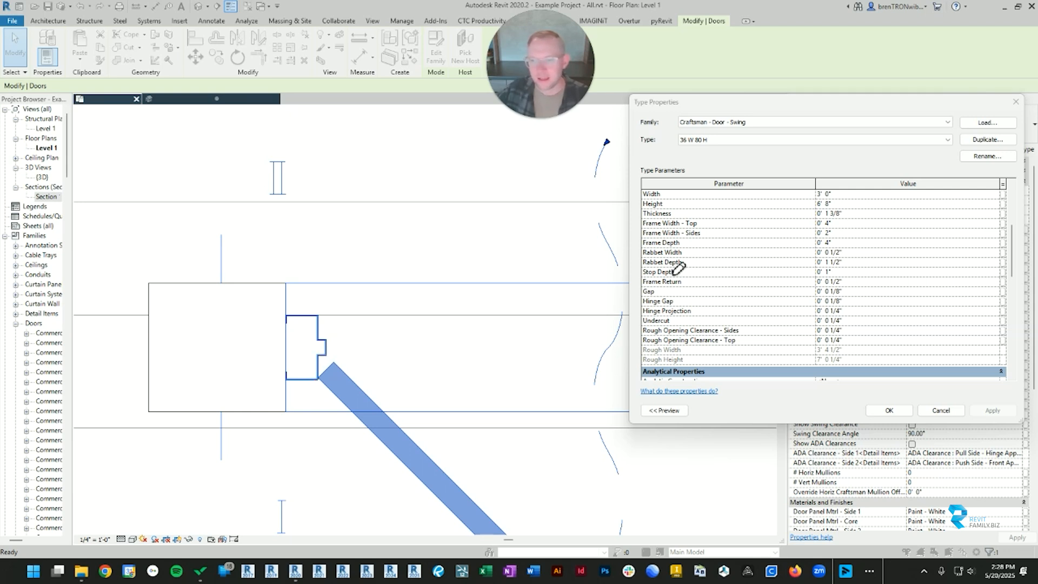
# Mark the Stop Depth and Frame Return parameters and point out the matching stop and return on the jamb profile.
pyautogui.moveTo(838, 266); pyautogui.dragTo(831, 272)
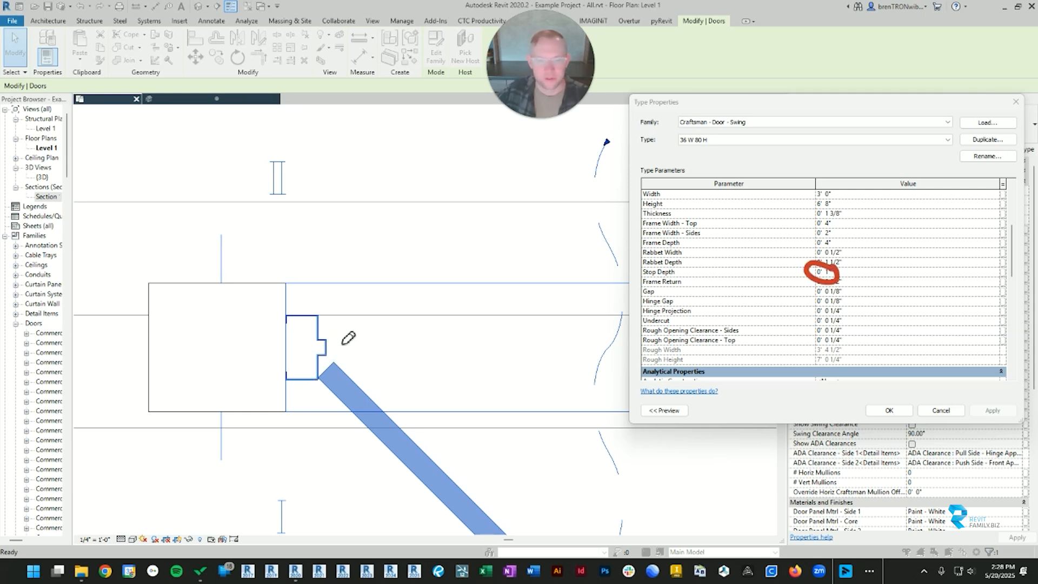
pyautogui.moveTo(327, 336)
pyautogui.mouseDown()
pyautogui.moveTo(323, 357)
pyautogui.moveTo(334, 334)
pyautogui.moveTo(335, 370)
pyautogui.mouseUp()
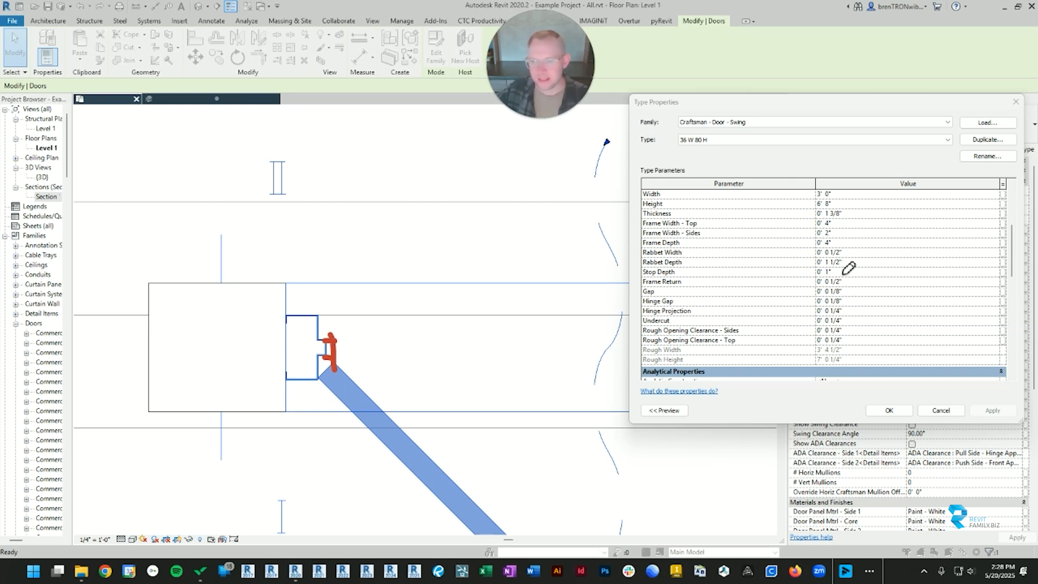
pyautogui.moveTo(842, 281); pyautogui.dragTo(853, 279)
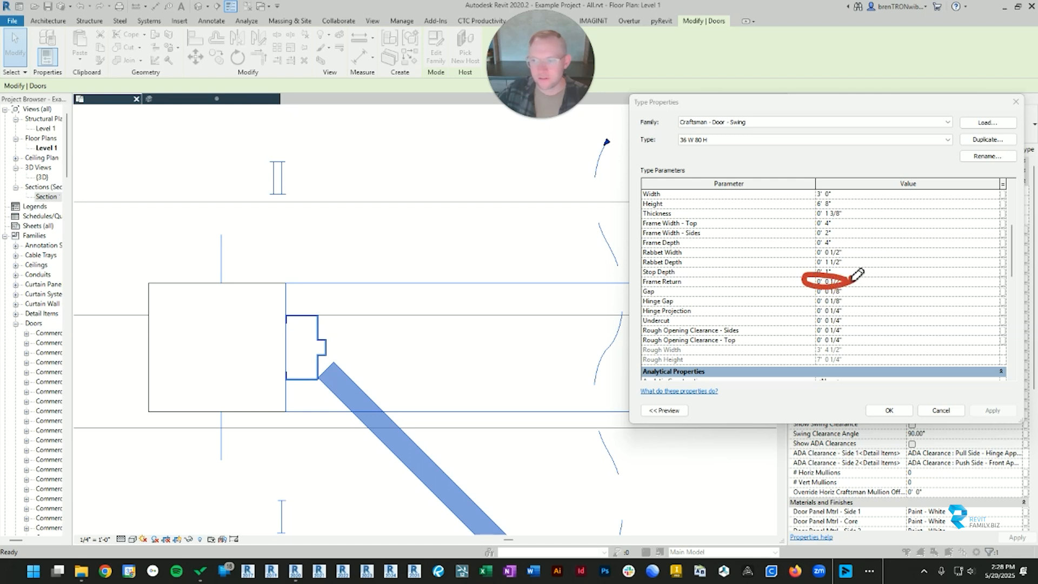
pyautogui.moveTo(283, 318); pyautogui.dragTo(287, 315)
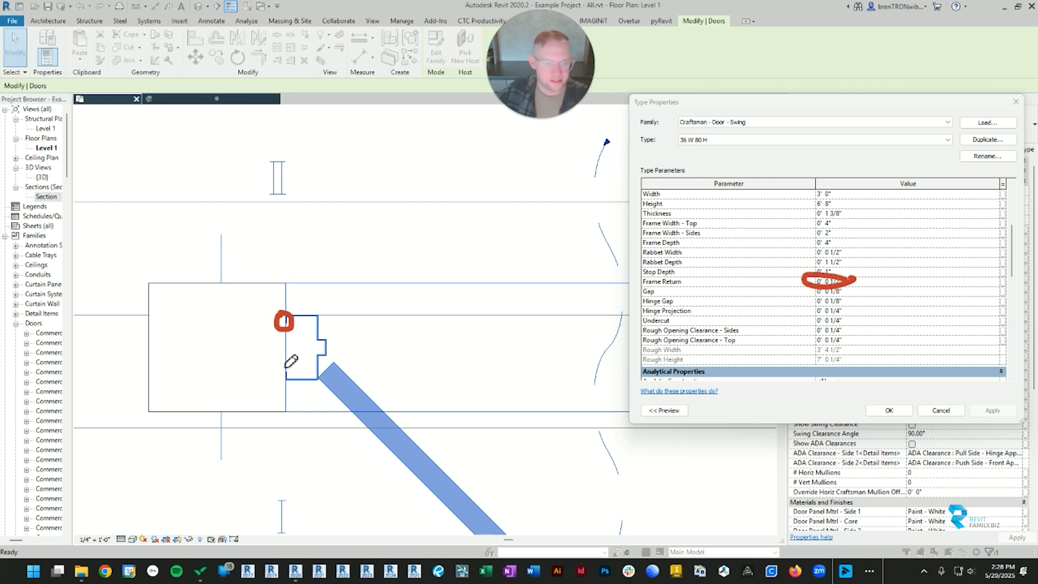
# Circle both frame returns at the back corners of the hinge-side jamb profile and mark the Gap parameter's value.
pyautogui.moveTo(287, 367); pyautogui.dragTo(284, 368)
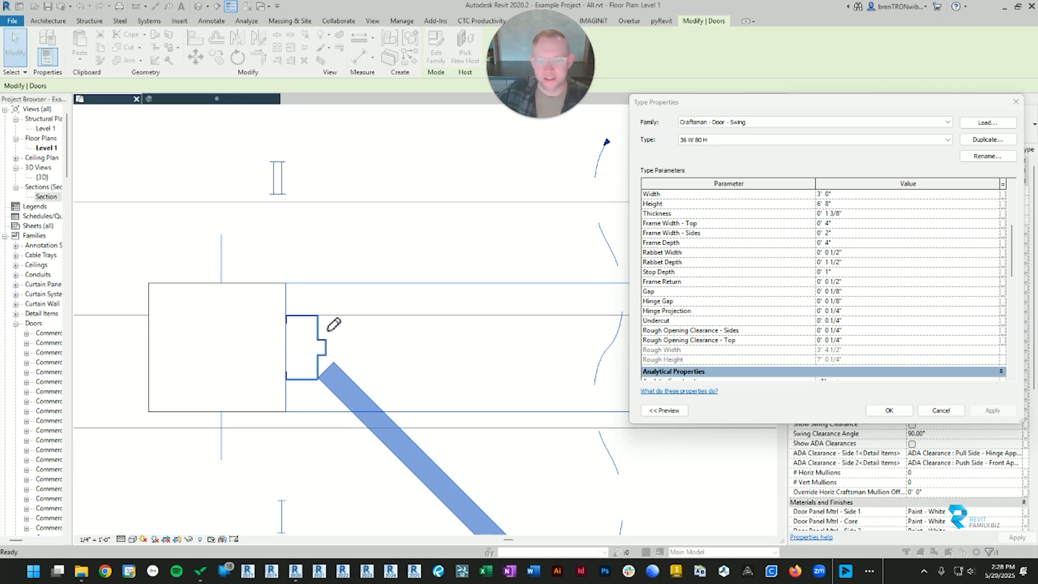
pyautogui.moveTo(289, 313); pyautogui.dragTo(287, 314)
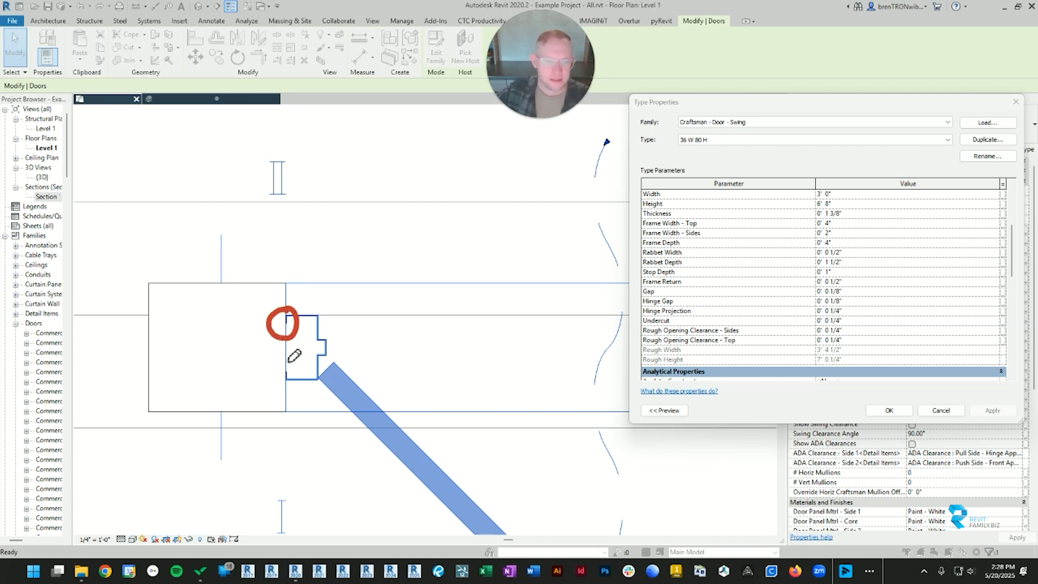
pyautogui.moveTo(288, 366); pyautogui.dragTo(292, 372)
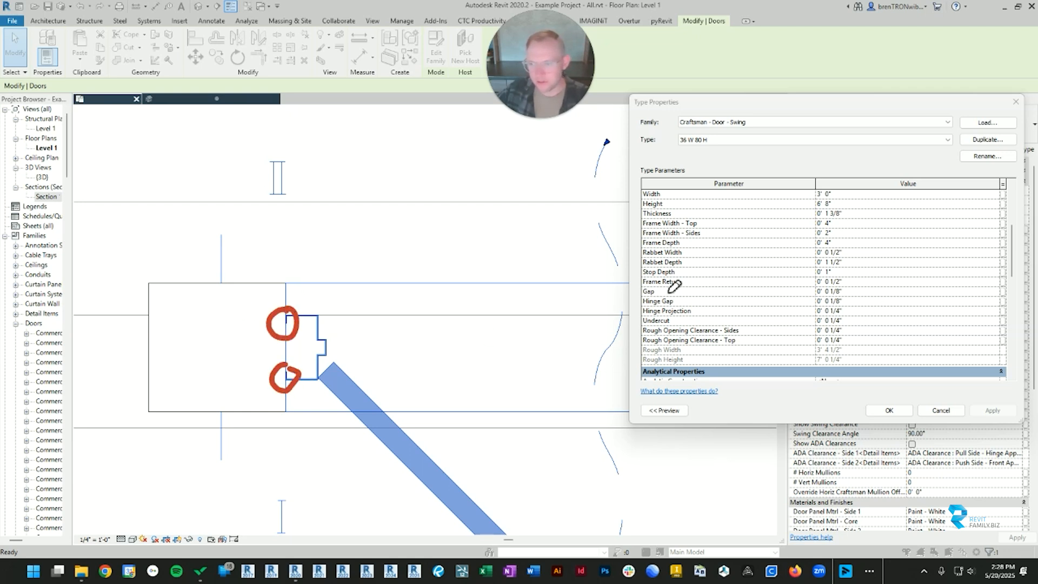
pyautogui.moveTo(852, 283)
pyautogui.mouseDown()
pyautogui.moveTo(822, 304)
pyautogui.moveTo(861, 290)
pyautogui.mouseUp()
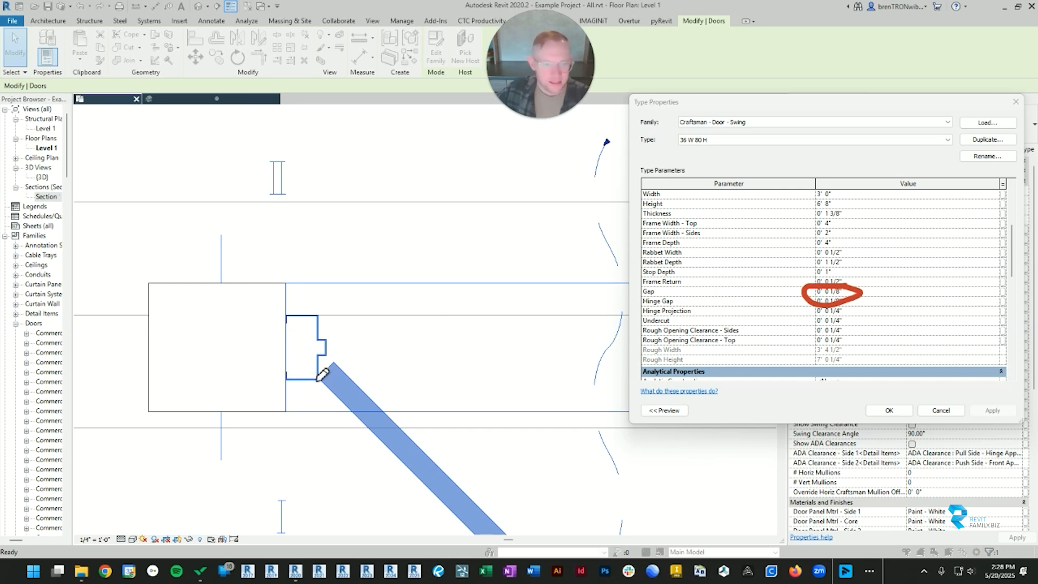
# Cancel the type properties and examine the gap around the single swing door's panel in the 3D view.
pyautogui.click(174, 101)
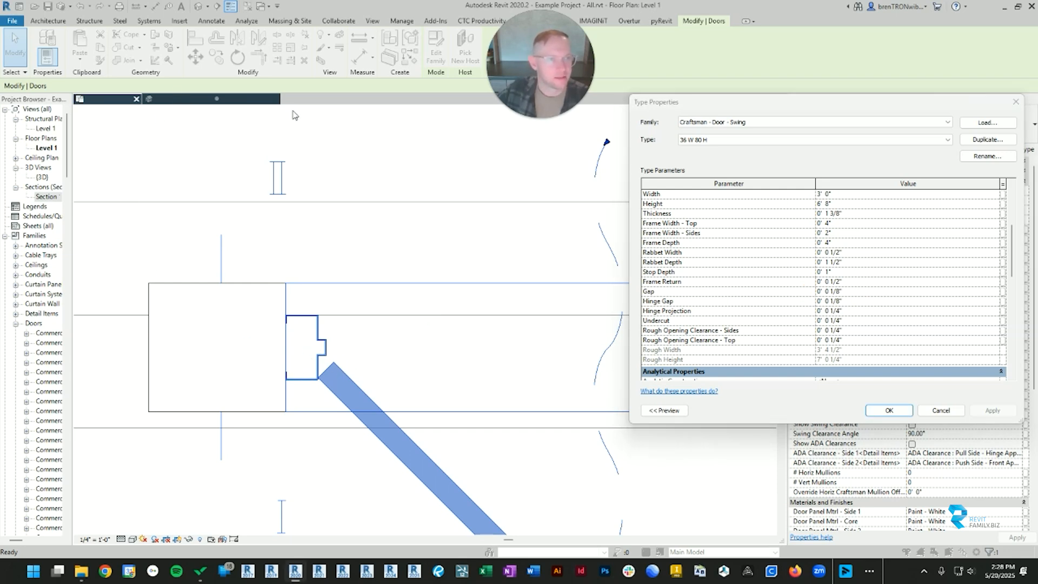
pyautogui.click(941, 410)
pyautogui.click(163, 99)
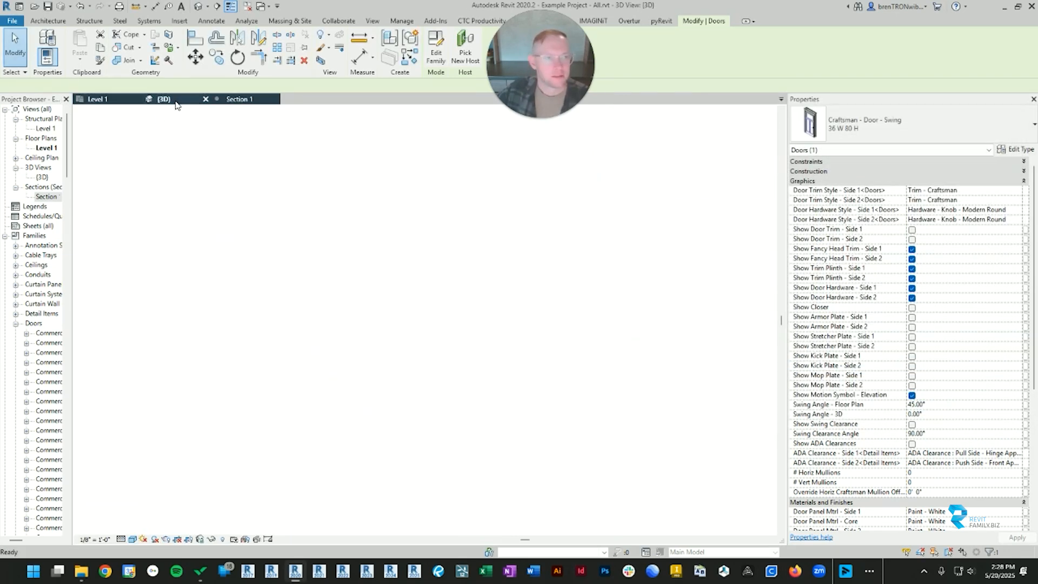
pyautogui.press('Escape')
pyautogui.scroll(6, 349, 194)
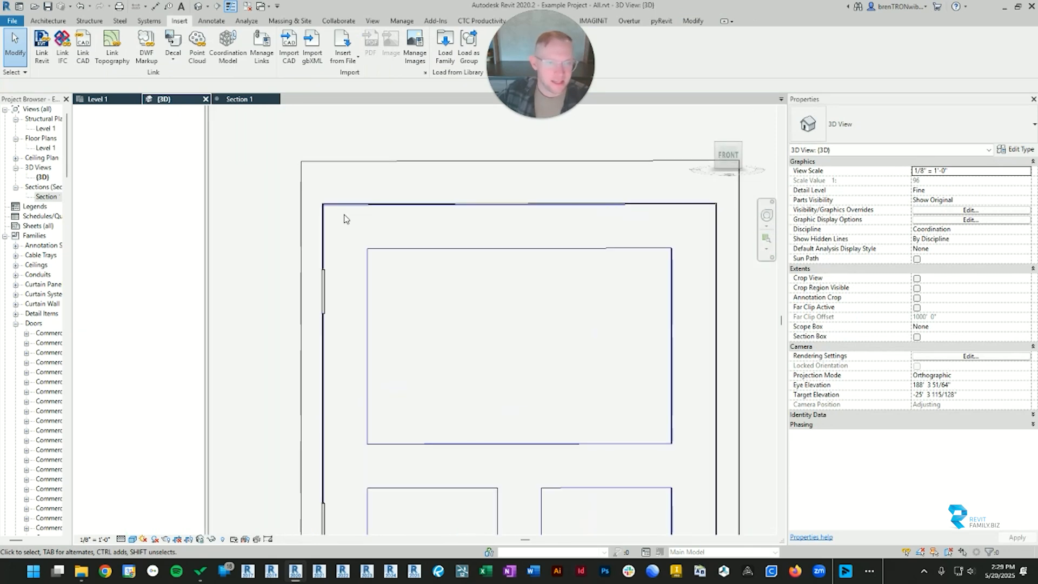
pyautogui.scroll(4, 321, 210)
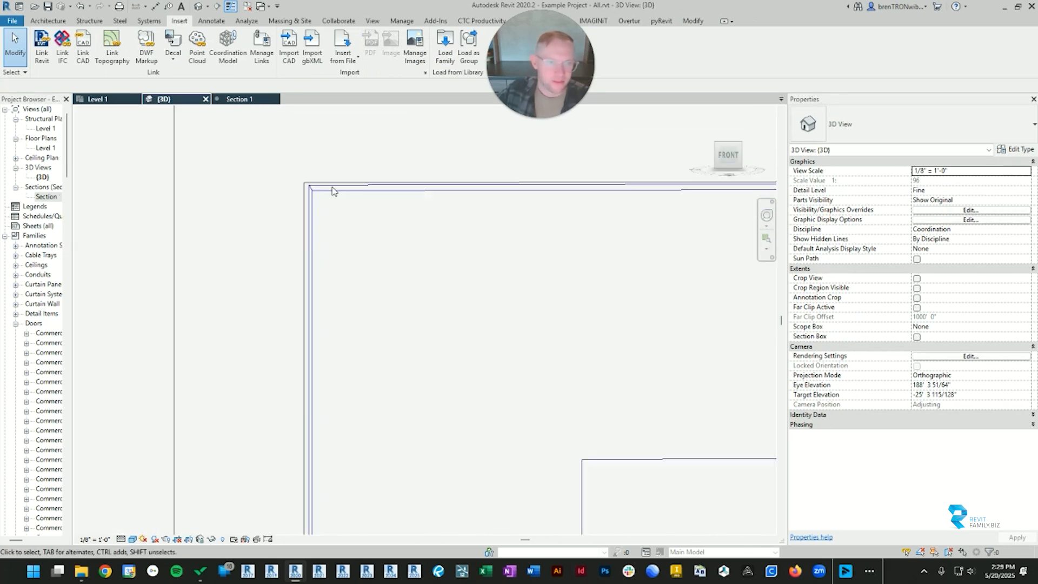
pyautogui.scroll(-10, 333, 190)
pyautogui.scroll(8, 522, 475)
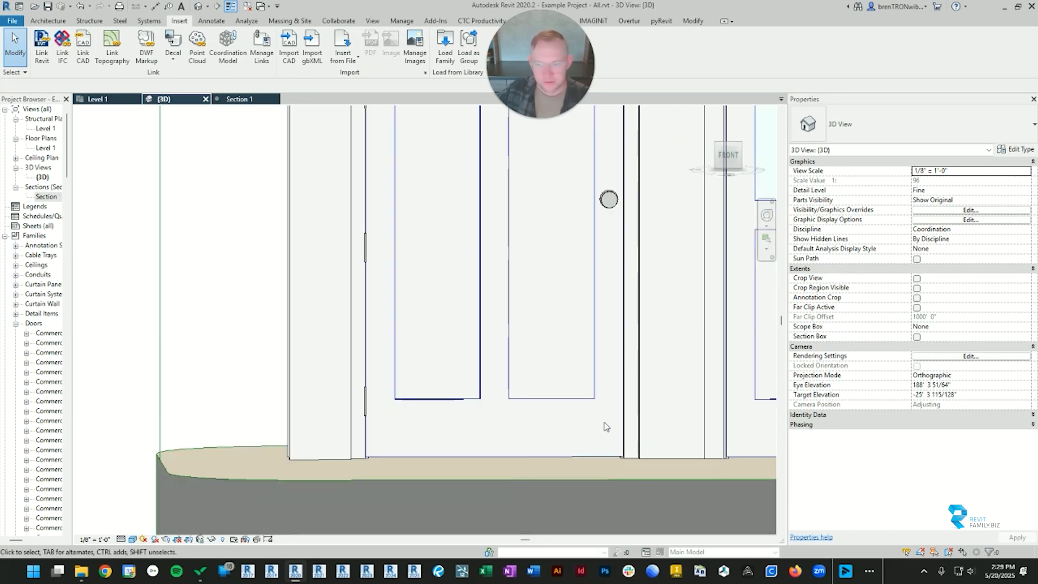
pyautogui.scroll(-6, 605, 427)
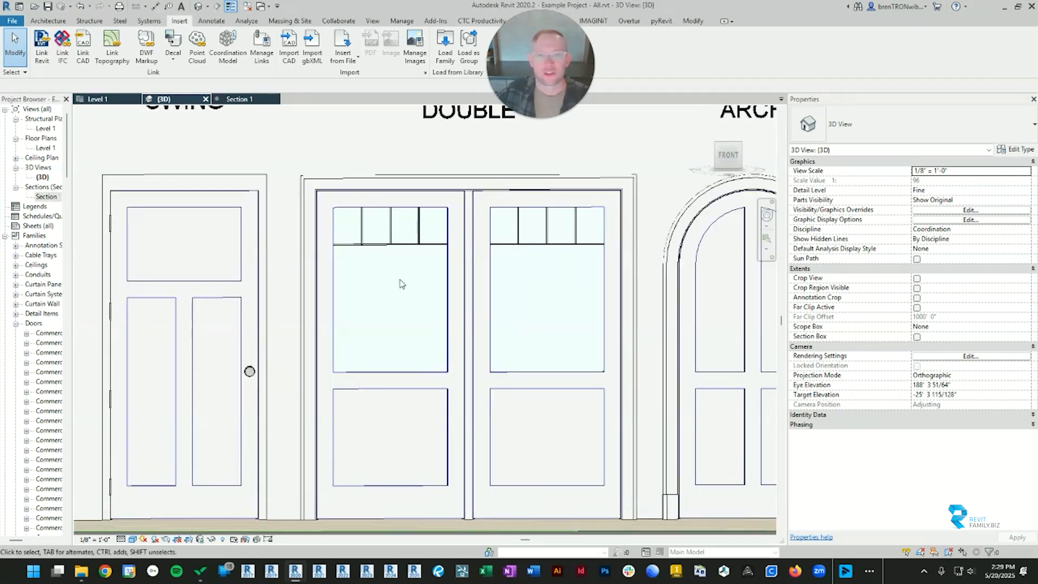
# Turn off Show Fixed Mullion for the double swing door and examine the gap between its two leaves.
pyautogui.click(401, 284)
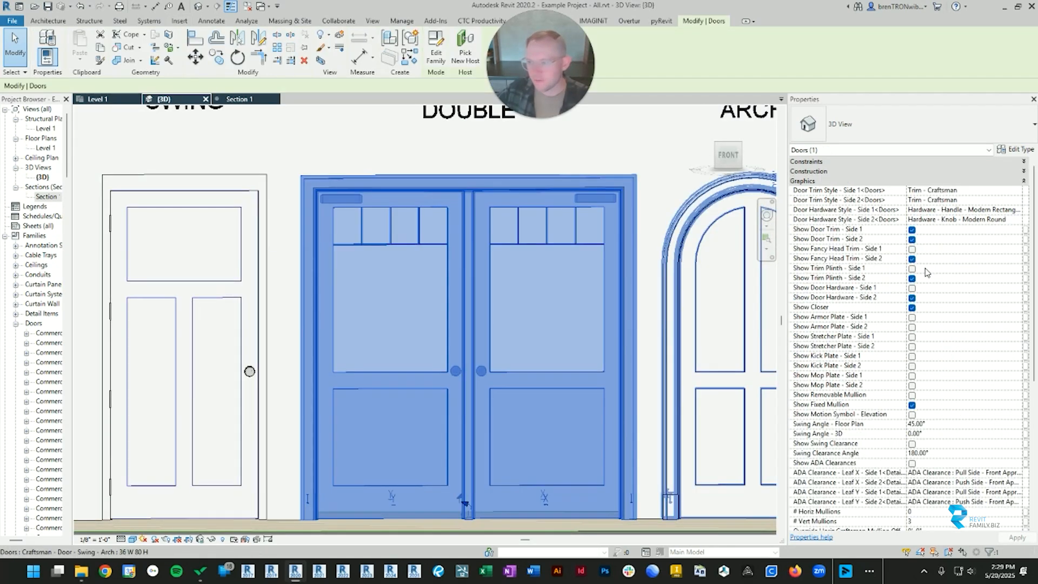
pyautogui.click(912, 406)
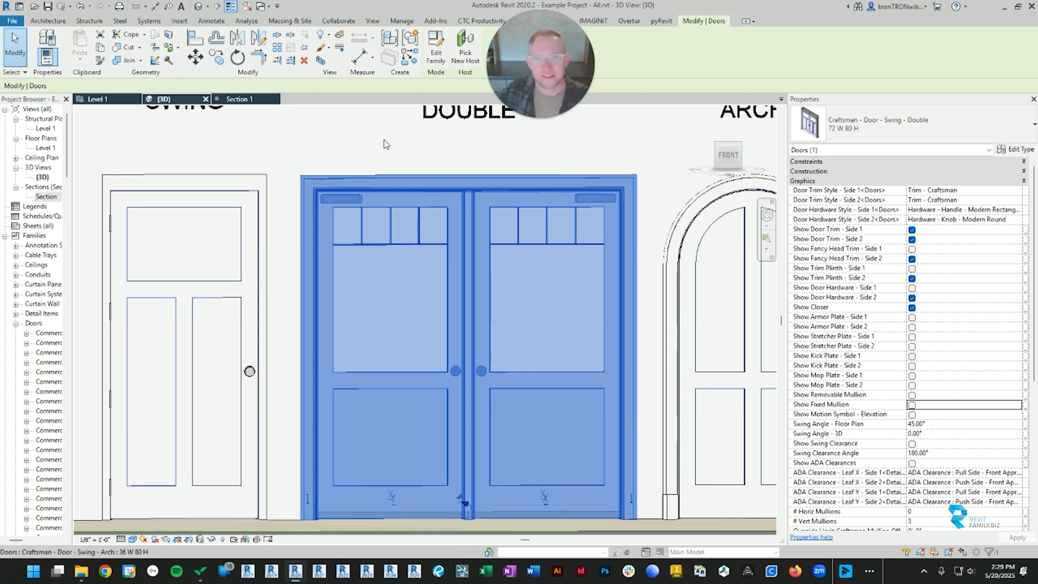
pyautogui.scroll(5, 466, 219)
pyautogui.press('Escape')
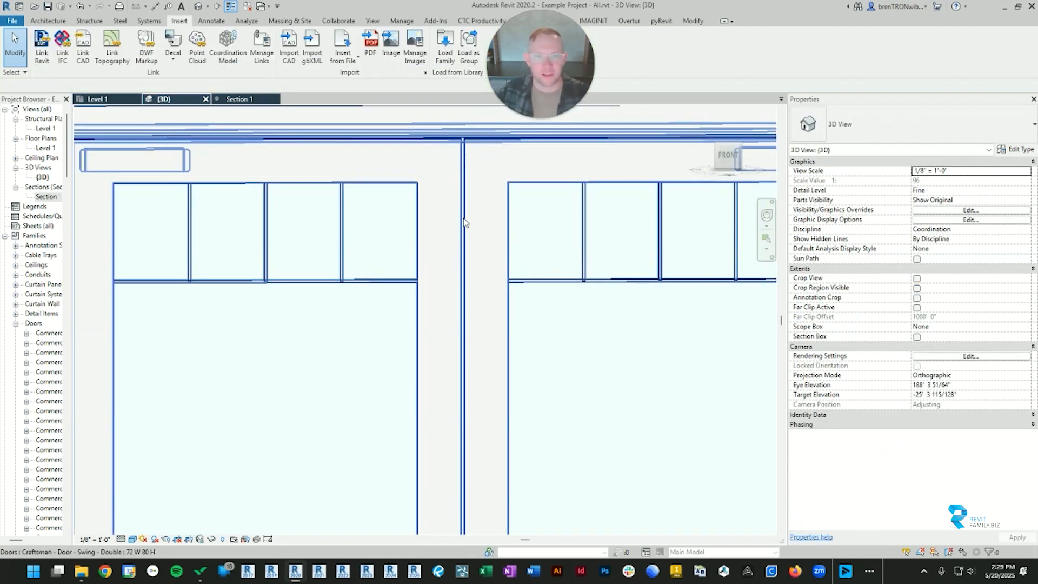
pyautogui.scroll(-4, 465, 271)
pyautogui.scroll(-3, 465, 342)
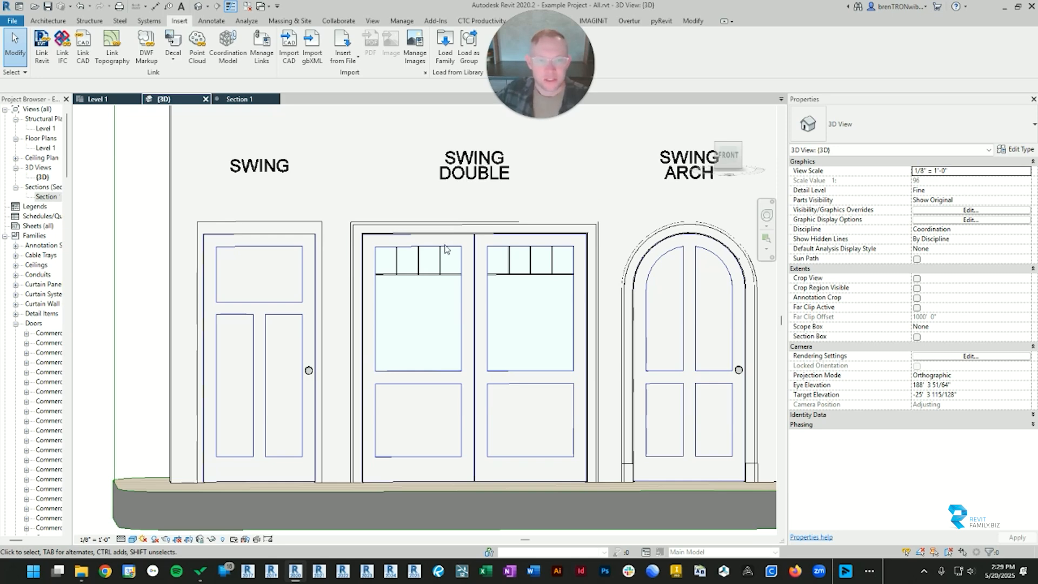
# Open the double swing door's type properties, look through its dimension parameters and close them.
pyautogui.scroll(2, 443, 243)
pyautogui.click(501, 244)
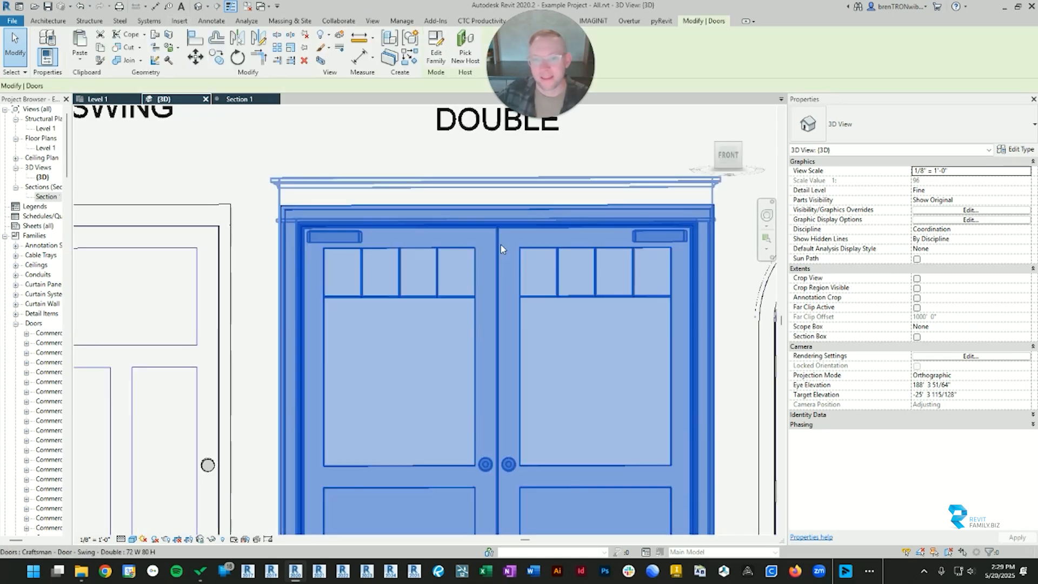
pyautogui.click(1028, 151)
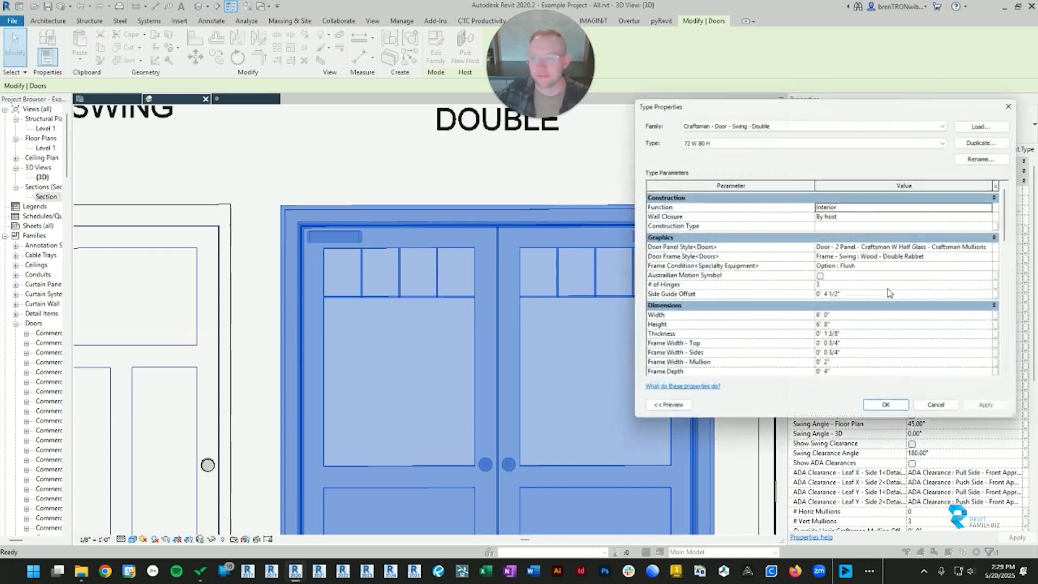
pyautogui.scroll(-6, 808, 311)
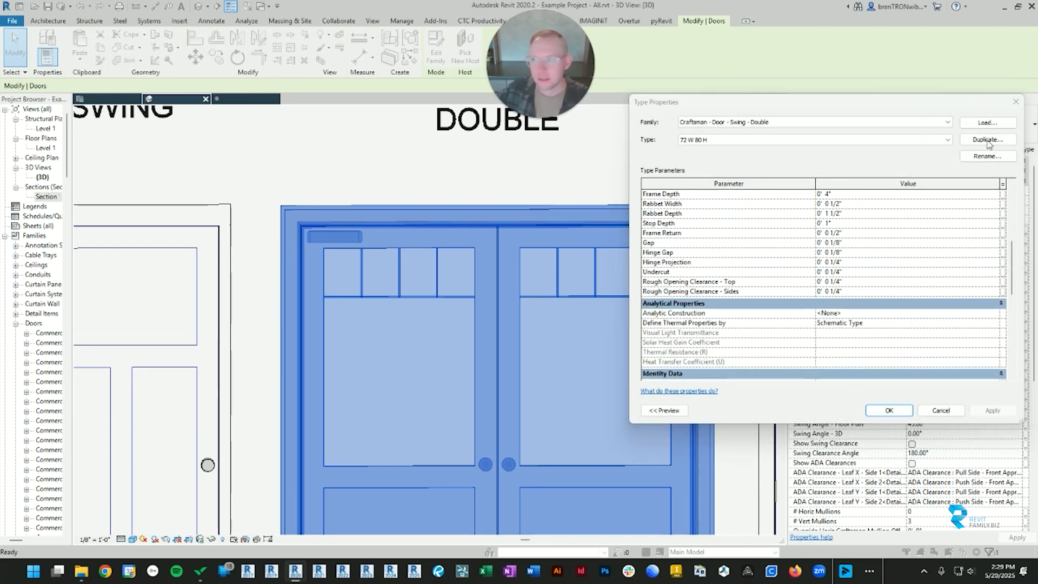
pyautogui.click(1016, 102)
# On the Level 1 floor plan, reopen the double door's type properties and mark the hinge-side panel gap and its gap value.
pyautogui.click(112, 101)
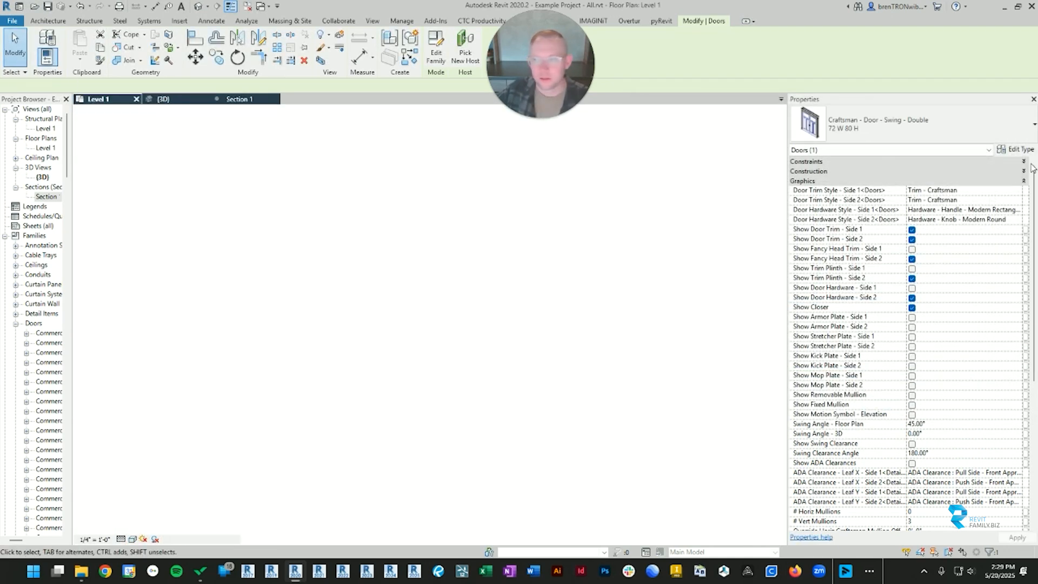
pyautogui.click(1031, 152)
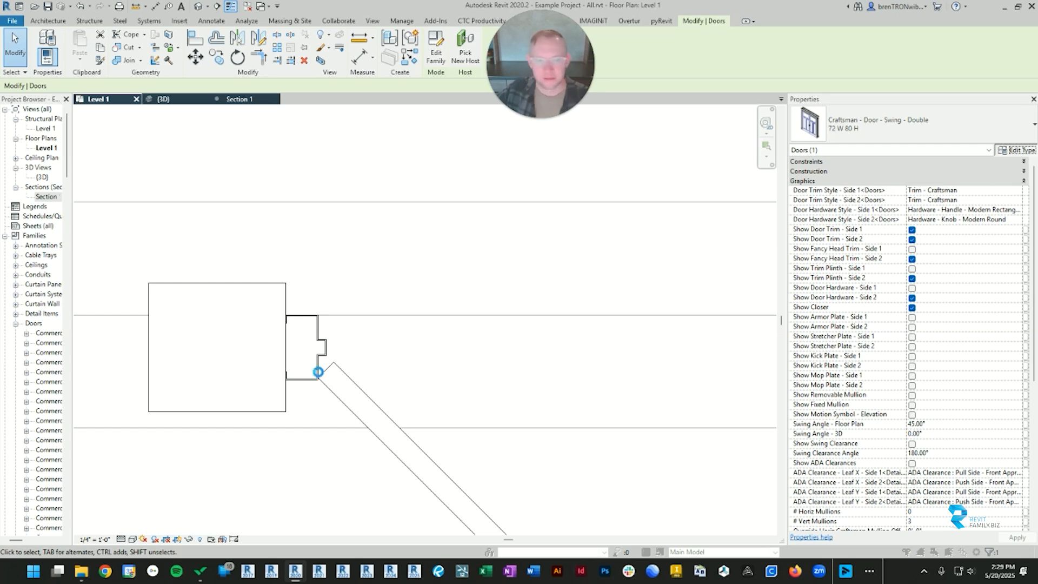
pyautogui.scroll(-5, 899, 312)
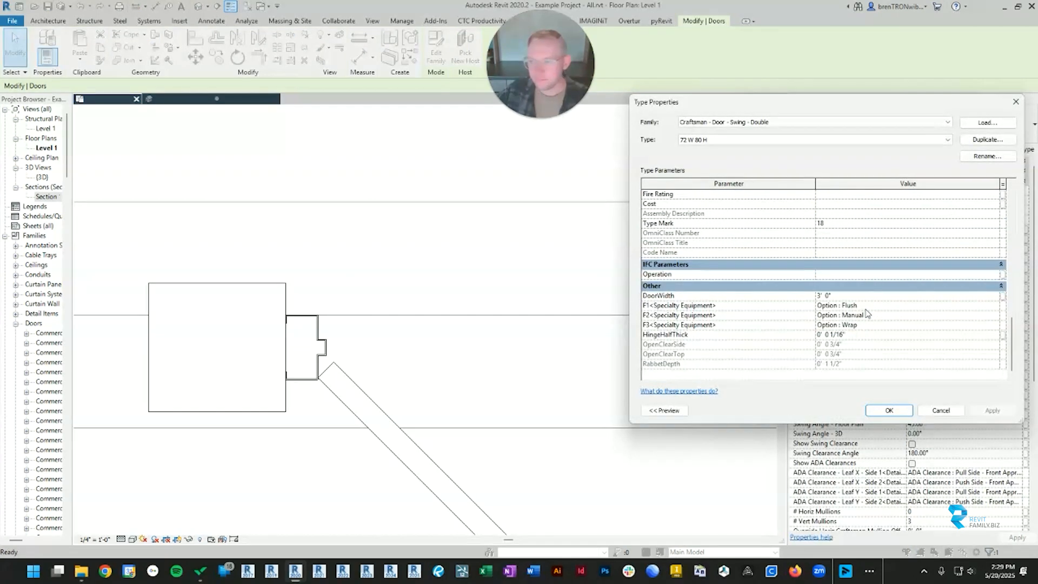
pyautogui.click(134, 295)
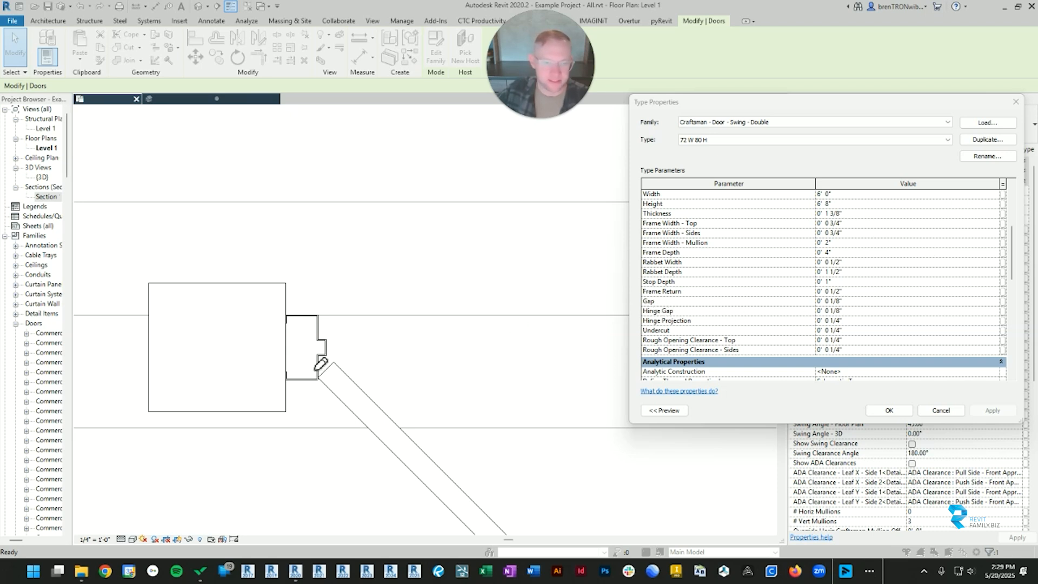
pyautogui.moveTo(323, 364); pyautogui.dragTo(325, 384)
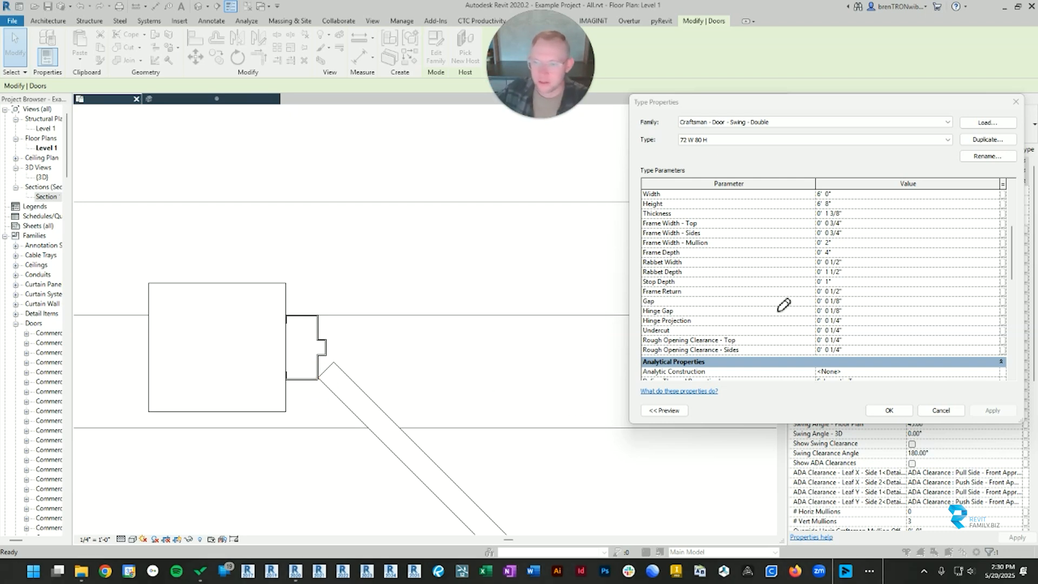
pyautogui.moveTo(857, 303); pyautogui.dragTo(844, 299)
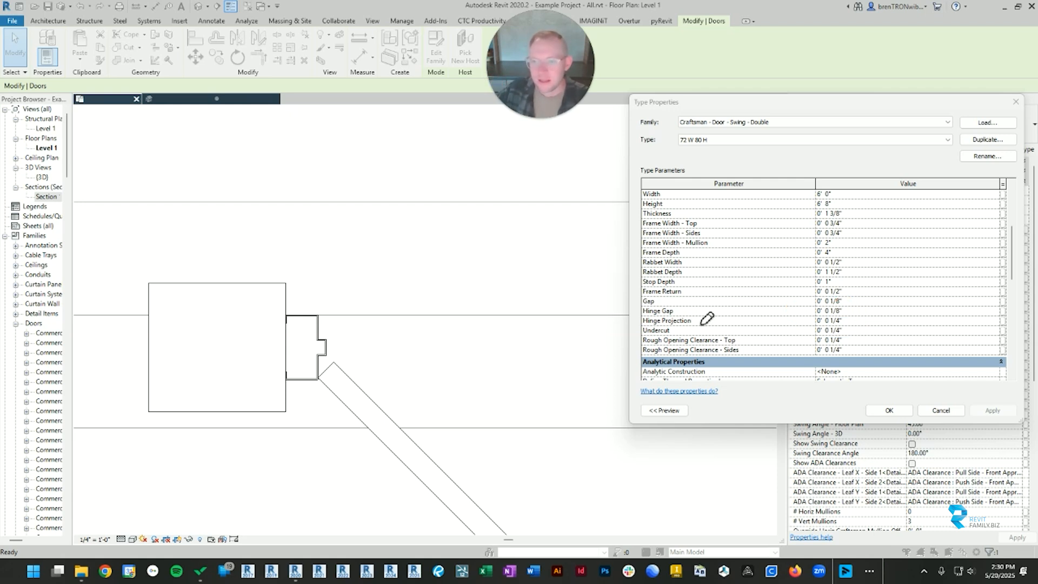
# Mark the Hinge Projection parameter and the hinge point at the jamb corner, and mark the Undercut value.
pyautogui.moveTo(676, 310); pyautogui.dragTo(697, 320)
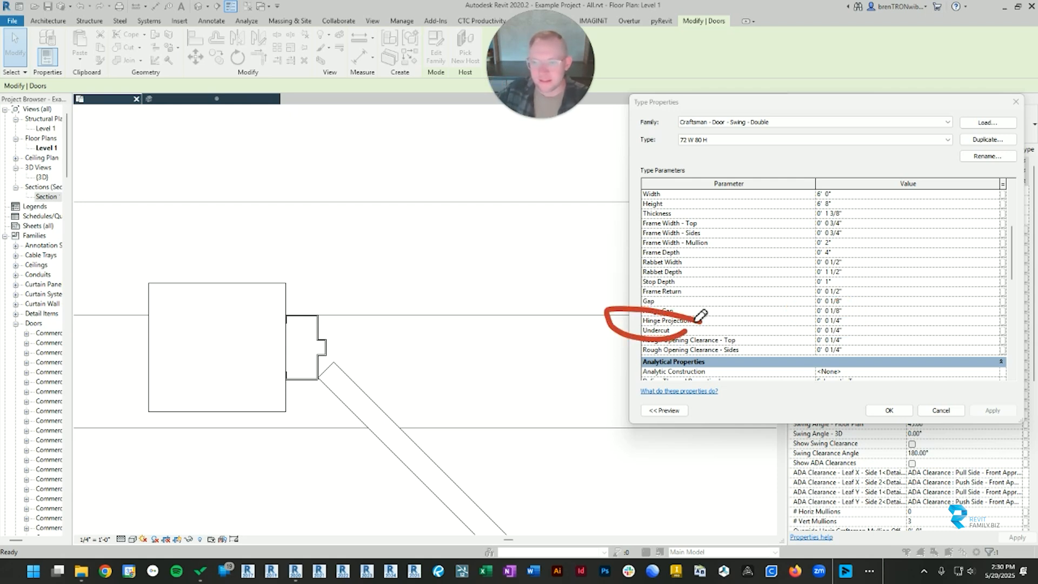
pyautogui.click(318, 377)
pyautogui.moveTo(318, 377)
pyautogui.mouseDown()
pyautogui.moveTo(321, 403)
pyautogui.moveTo(319, 373)
pyautogui.mouseUp()
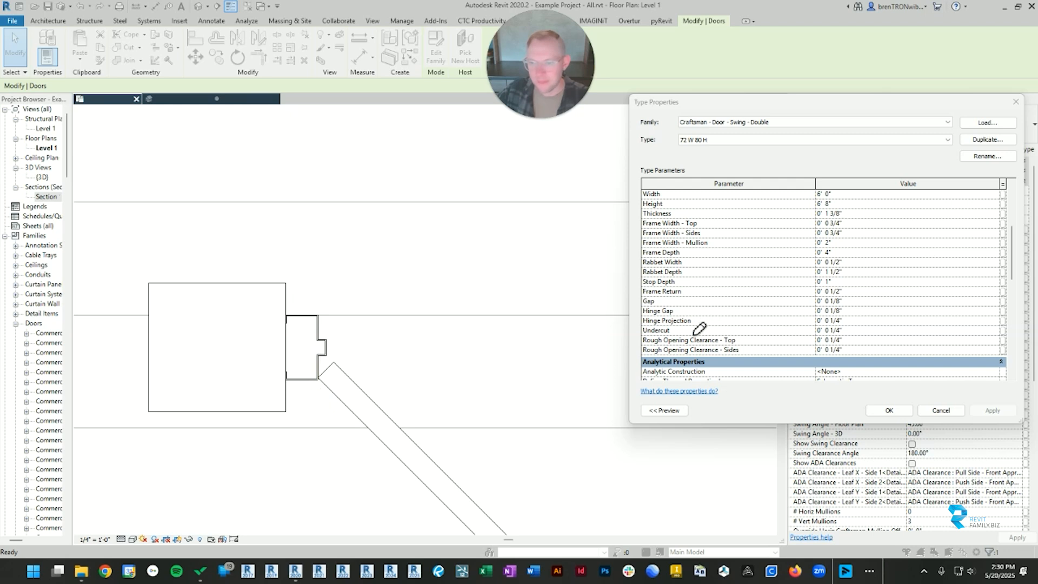
pyautogui.moveTo(848, 321)
pyautogui.mouseDown()
pyautogui.moveTo(835, 336)
pyautogui.moveTo(861, 326)
pyautogui.mouseUp()
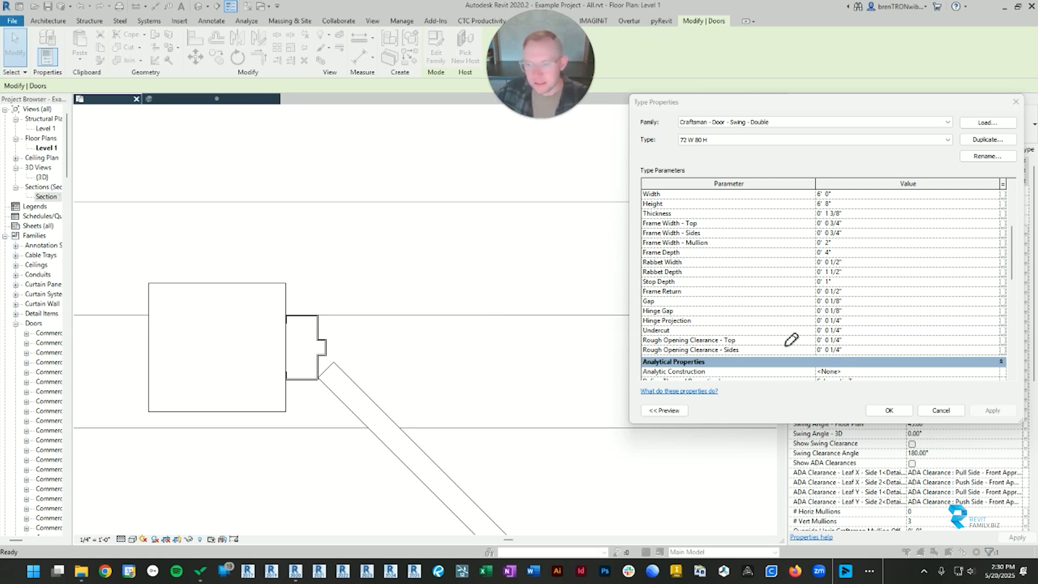
# Mark the Rough Opening Clearance - Top and Sides values and highlight each one in the type parameters.
pyautogui.moveTo(861, 339); pyautogui.dragTo(818, 334)
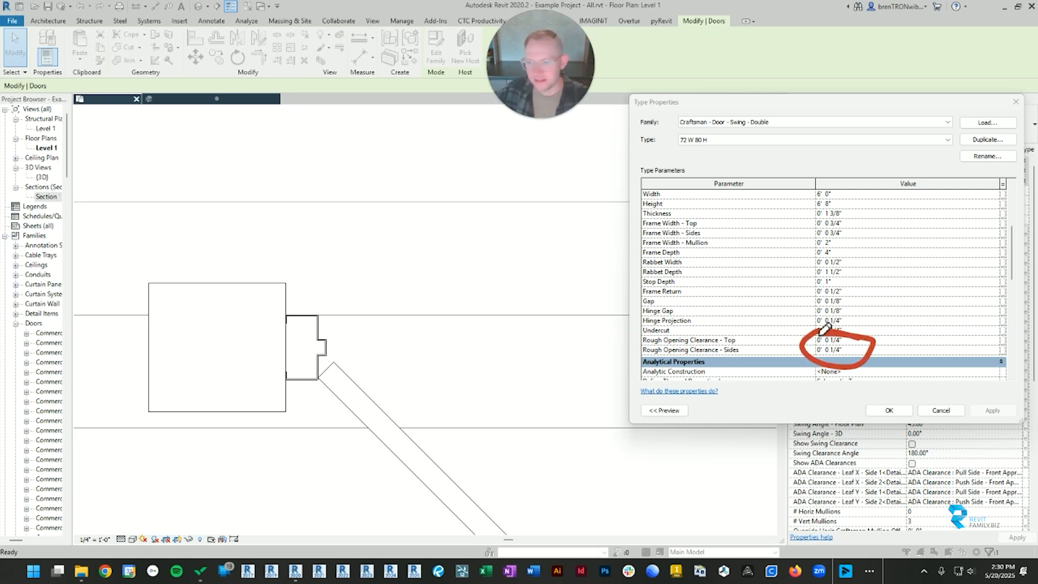
pyautogui.press('Escape')
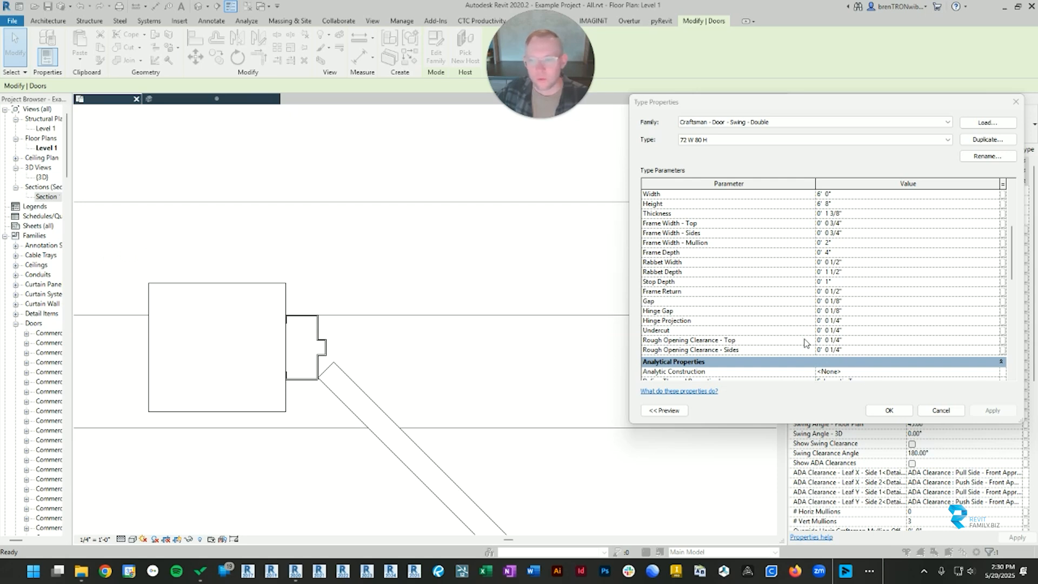
pyautogui.click(860, 340)
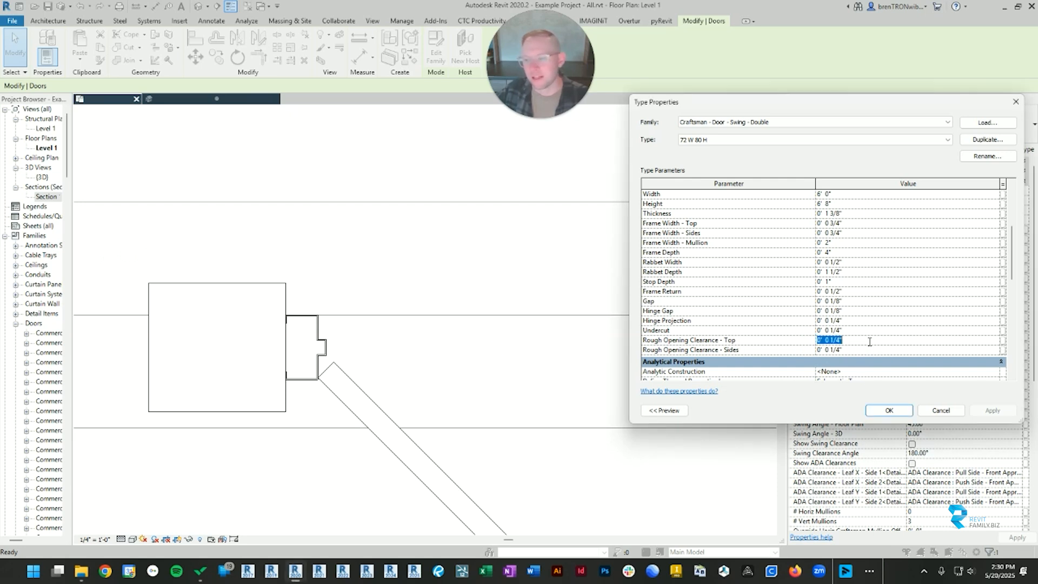
pyautogui.click(860, 349)
pyautogui.click(859, 340)
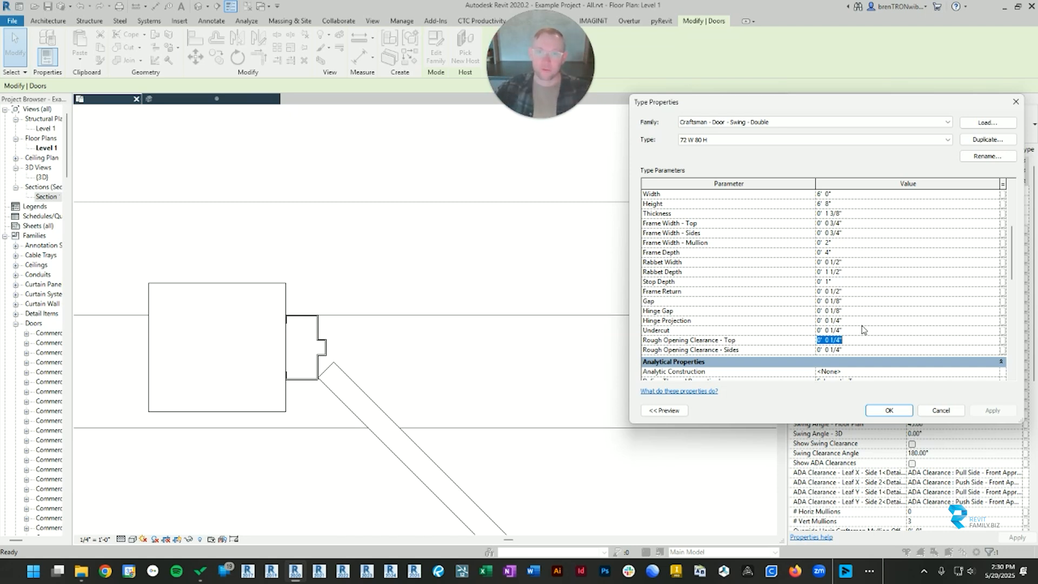
pyautogui.moveTo(844, 340); pyautogui.dragTo(821, 342)
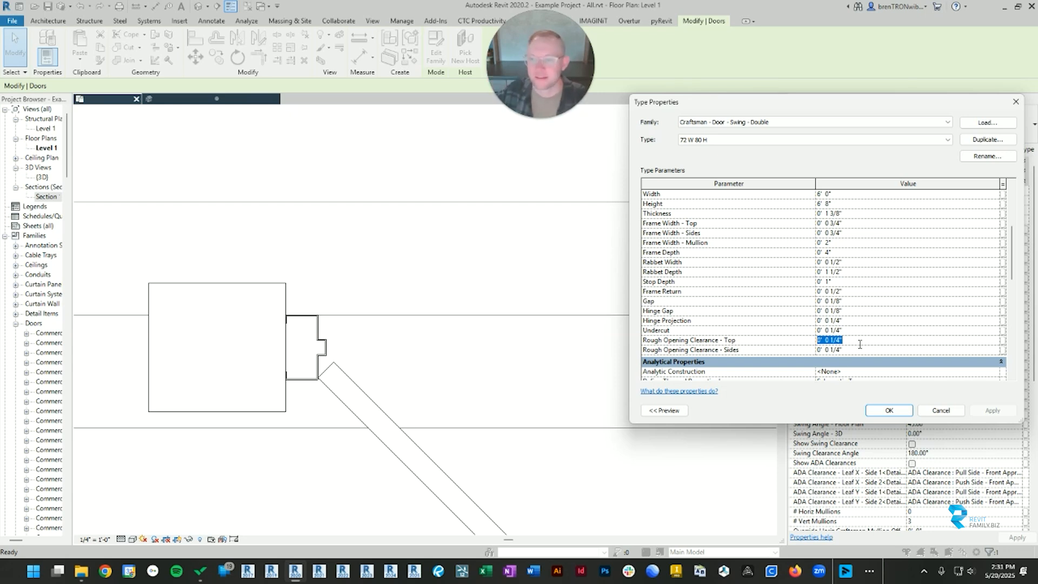
# Review the double door's graphics and dimension type parameters once more and close the type properties without changes.
pyautogui.scroll(3, 830, 198)
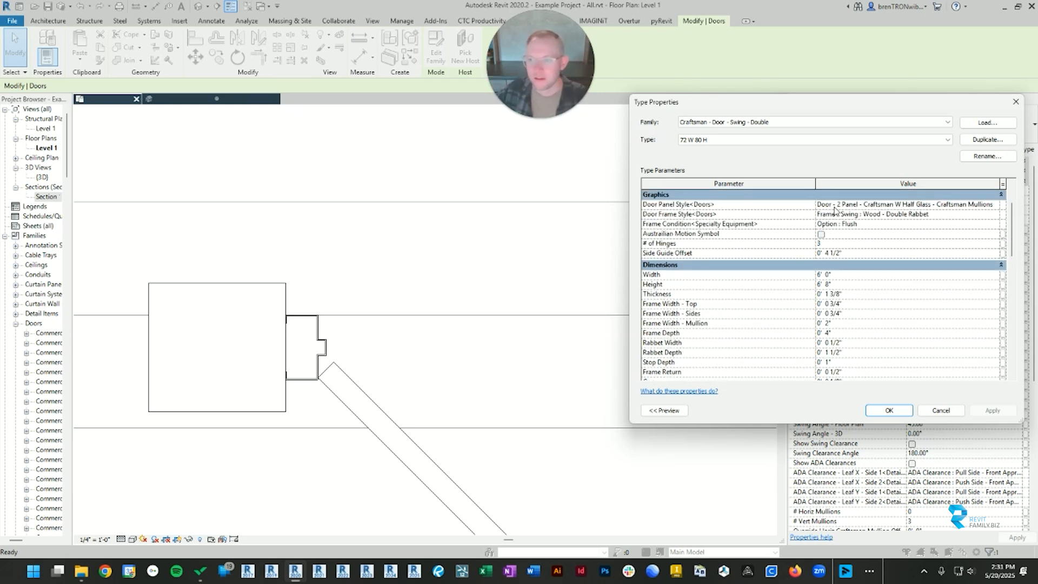
pyautogui.scroll(-4, 802, 236)
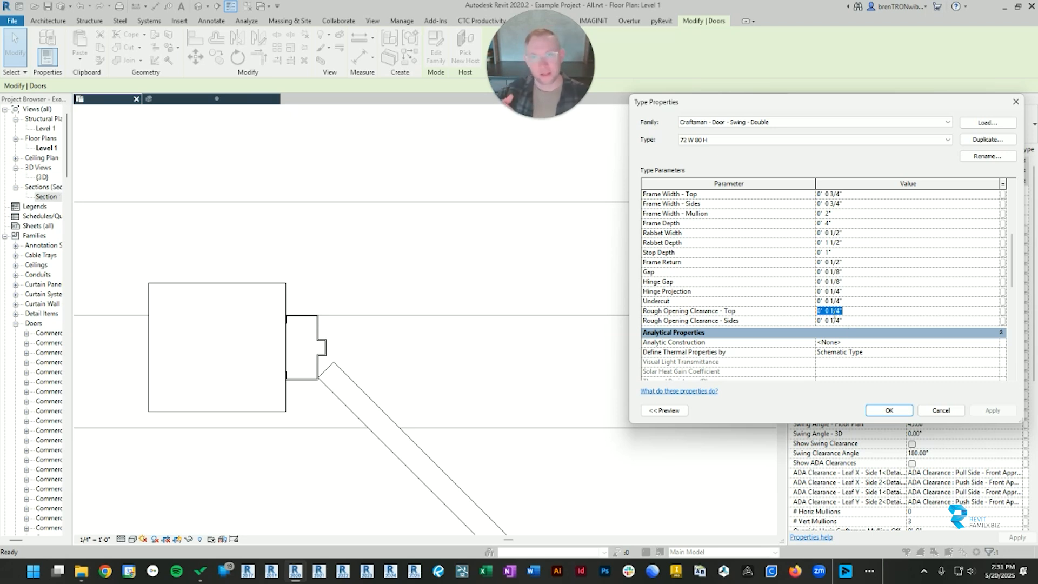
pyautogui.scroll(-1, 834, 294)
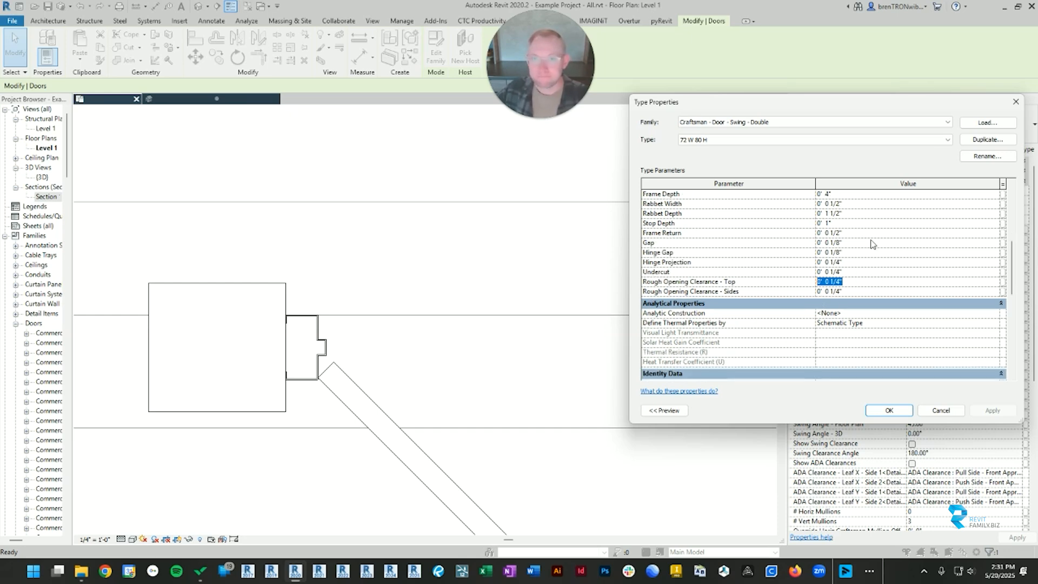
pyautogui.click(1016, 101)
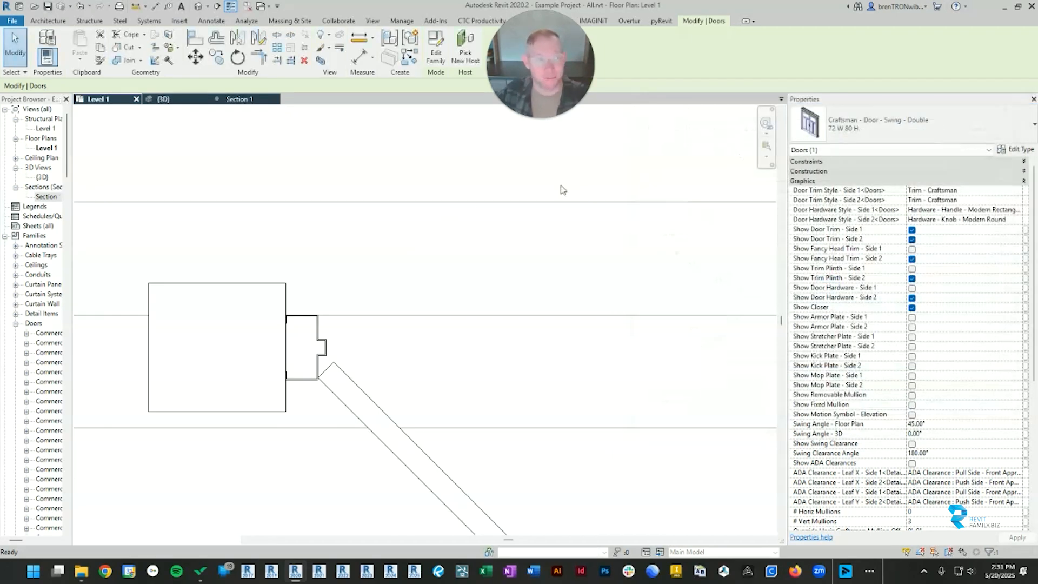
# Select the double swing door on the Level 1 floor plan and examine its instance graphics, materials and dimensions parameters.
pyautogui.click(507, 253)
pyautogui.scroll(-2, 509, 314)
pyautogui.scroll(2, 516, 303)
pyautogui.scroll(-6, 522, 301)
pyautogui.moveTo(601, 336); pyautogui.dragTo(290, 332, button='middle')
pyautogui.click(473, 382)
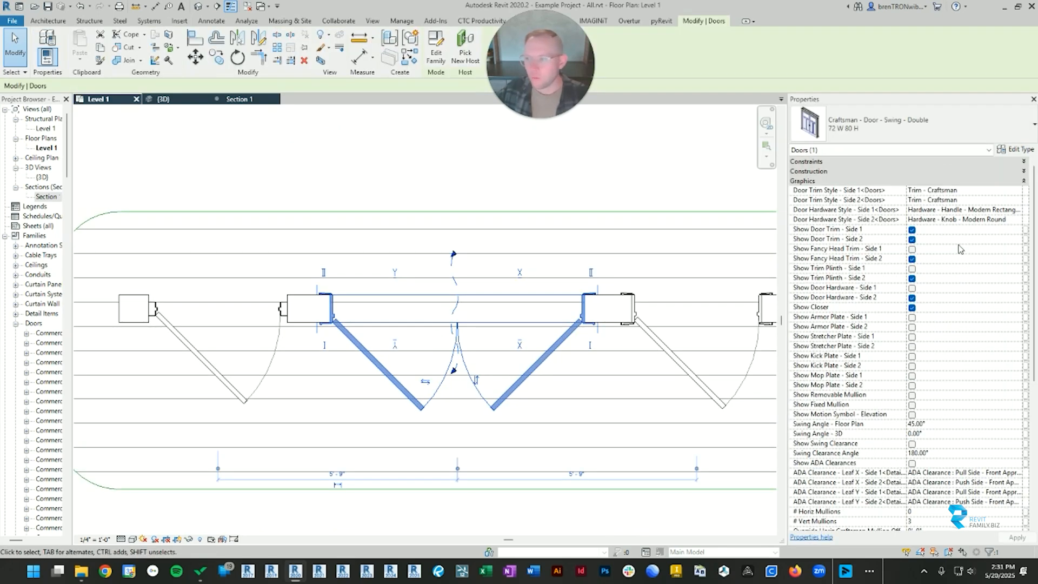
pyautogui.scroll(-7, 841, 204)
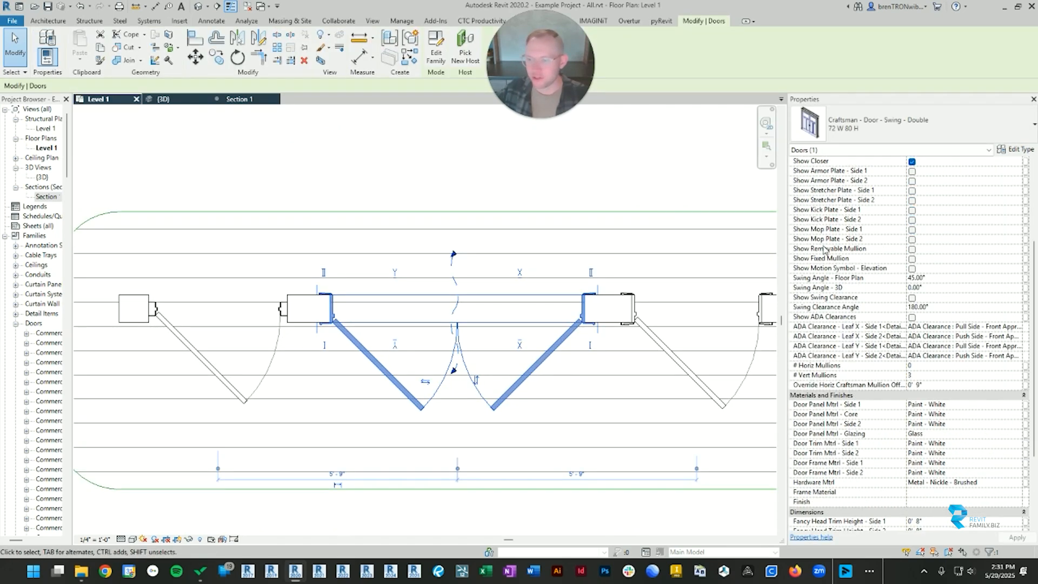
pyautogui.scroll(-4, 850, 291)
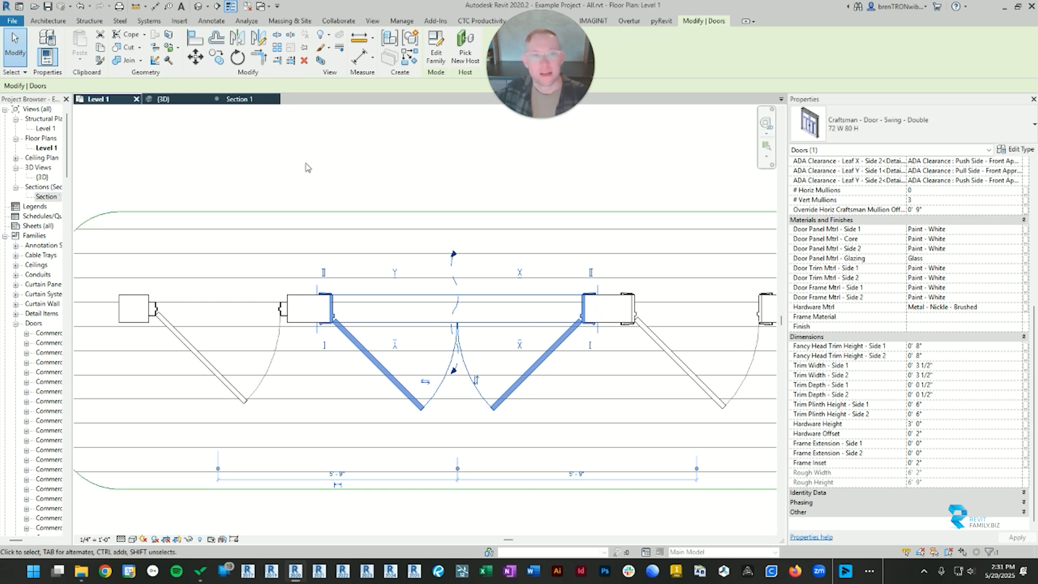
pyautogui.scroll(3, 892, 241)
pyautogui.scroll(-3, 891, 246)
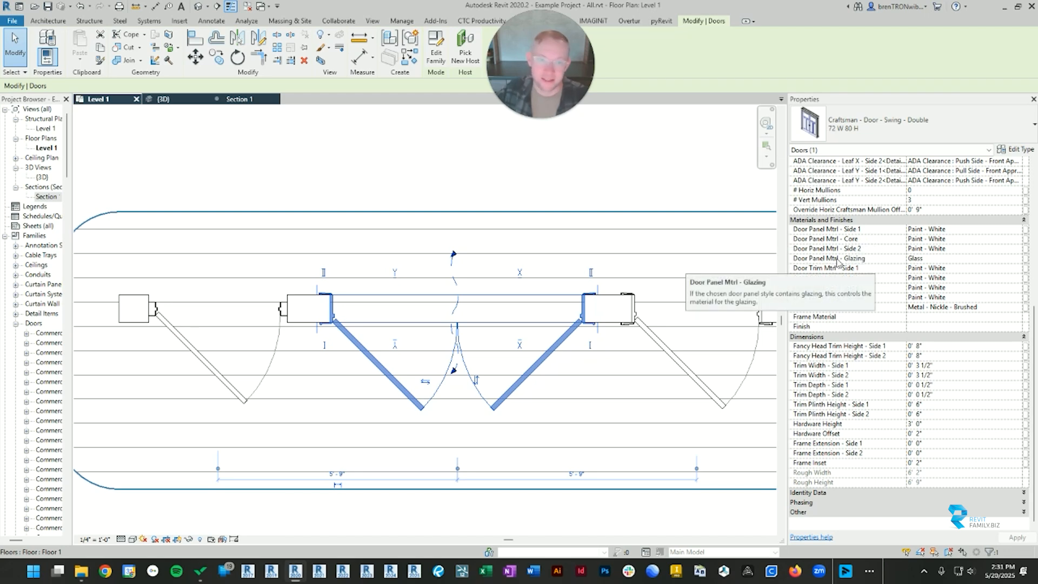
# In the 3D view, inspect the single swing door's instance properties, and the double door's material and dimension parameters.
pyautogui.click(477, 189)
pyautogui.hotkey('ctrl', 'Tab')
pyautogui.scroll(-5, 498, 279)
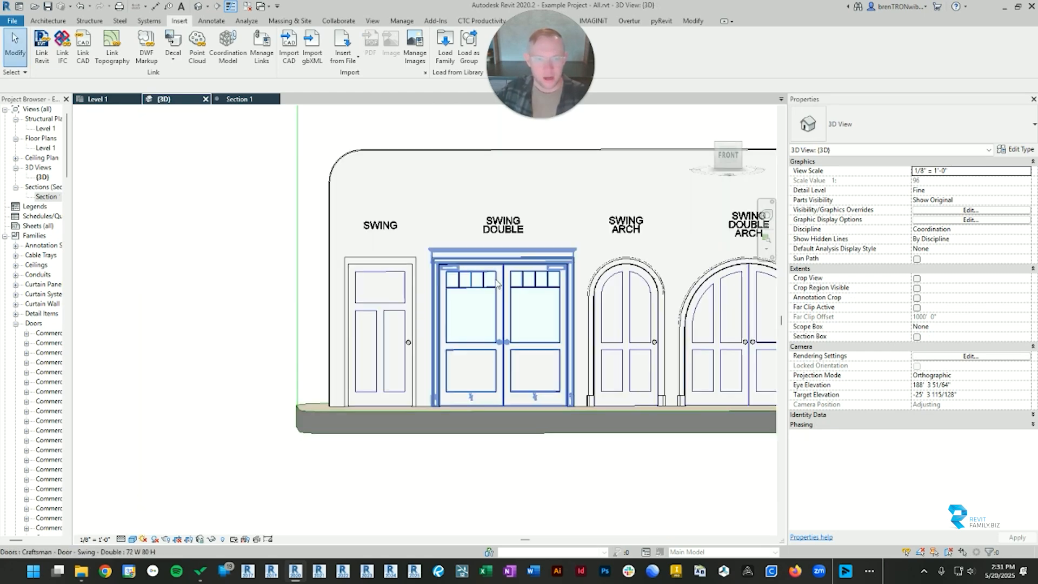
pyautogui.keyDown('shift'); pyautogui.moveTo(496, 281); pyautogui.dragTo(431, 308, button='middle'); pyautogui.keyUp('shift')
pyautogui.scroll(2, 400, 312)
pyautogui.click(358, 289)
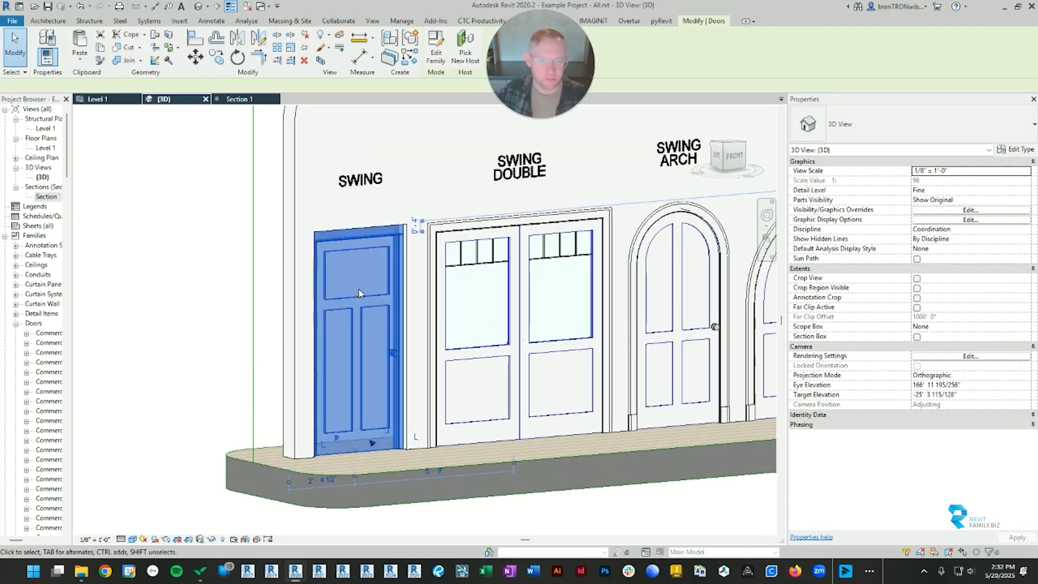
pyautogui.scroll(2, 359, 288)
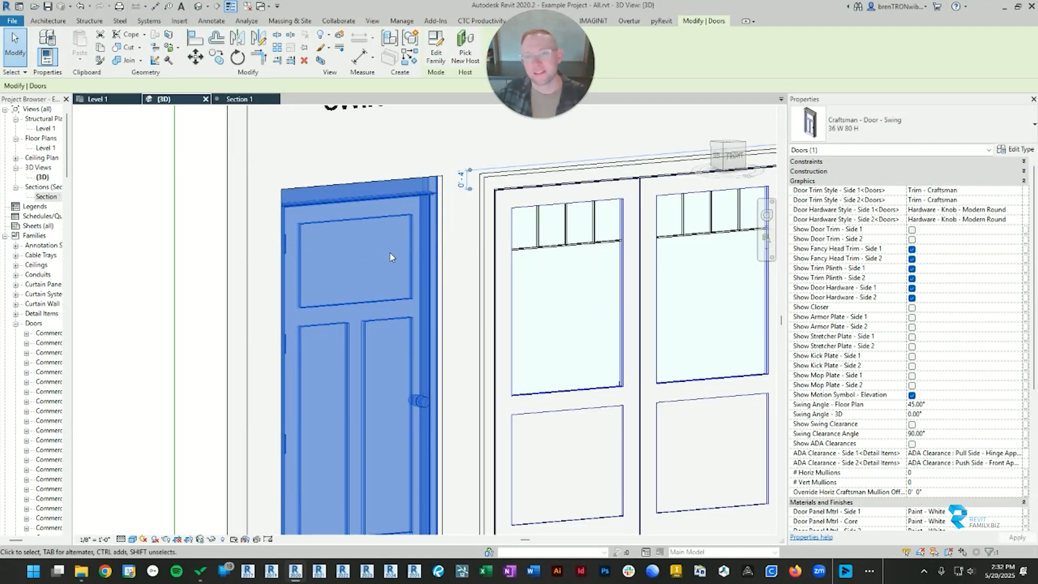
pyautogui.scroll(-2, 392, 257)
pyautogui.click(595, 281)
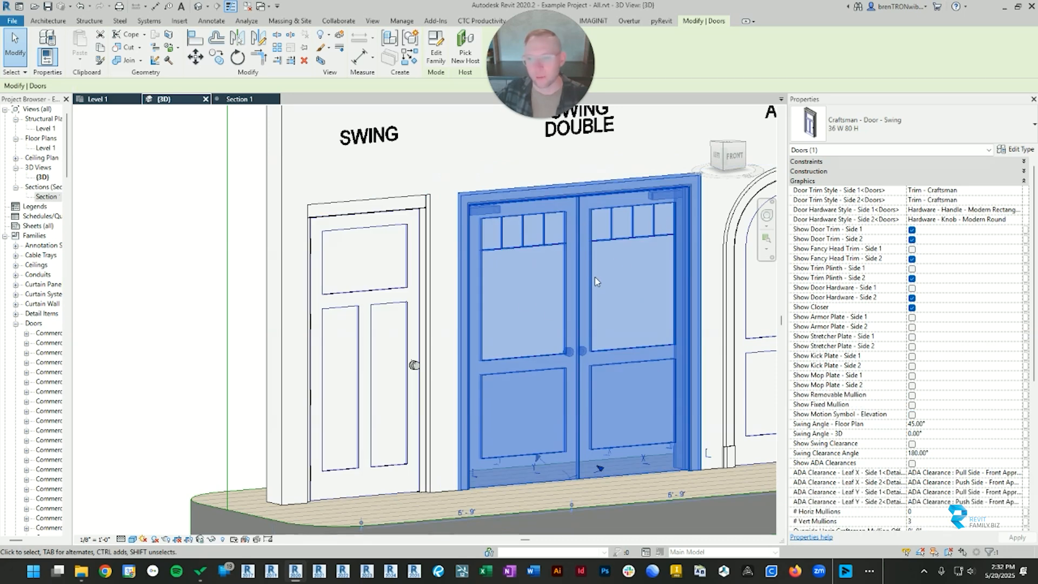
pyautogui.scroll(-6, 925, 290)
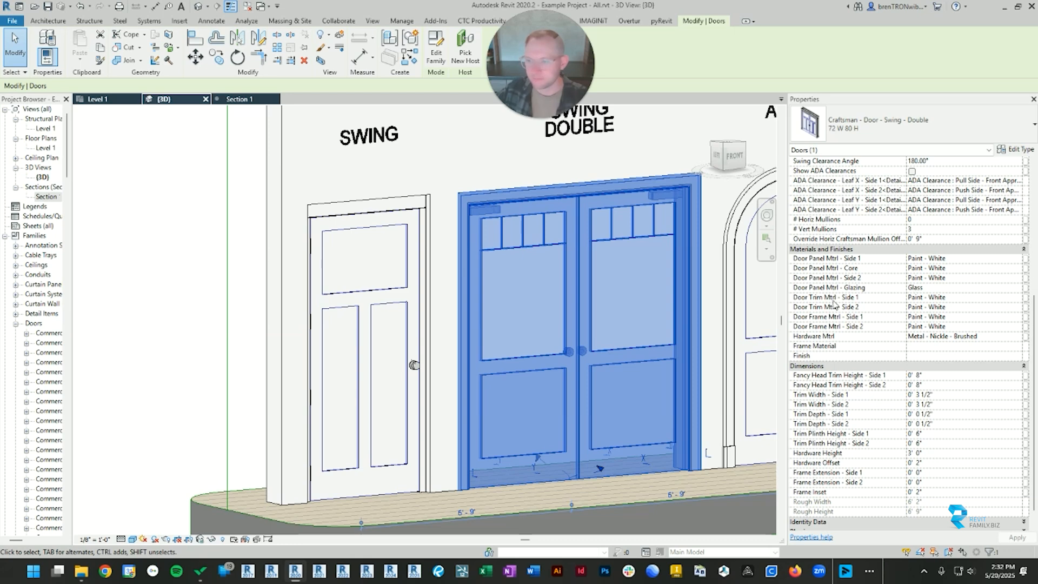
pyautogui.scroll(-1, 922, 298)
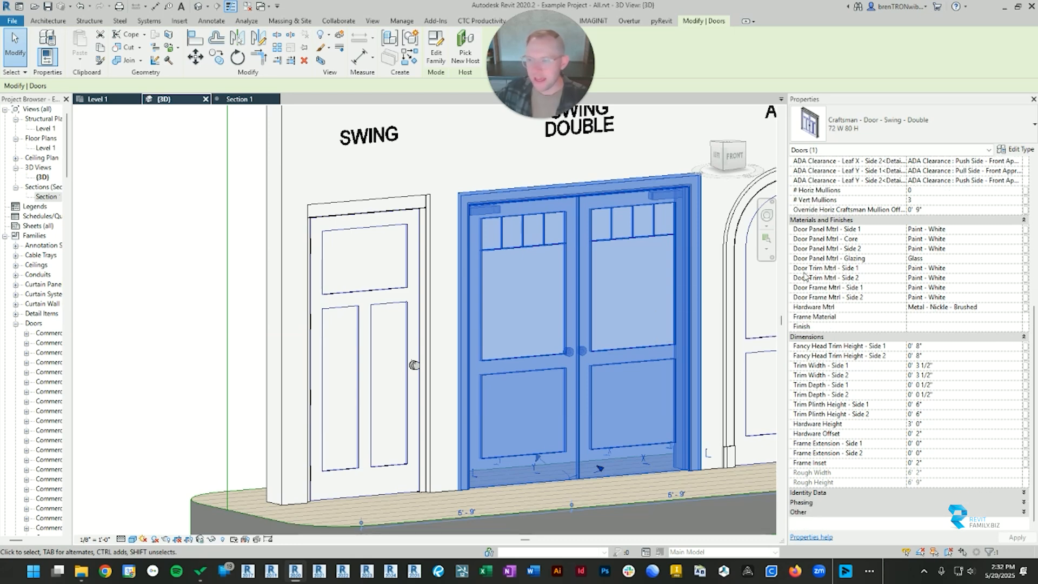
pyautogui.press('Escape')
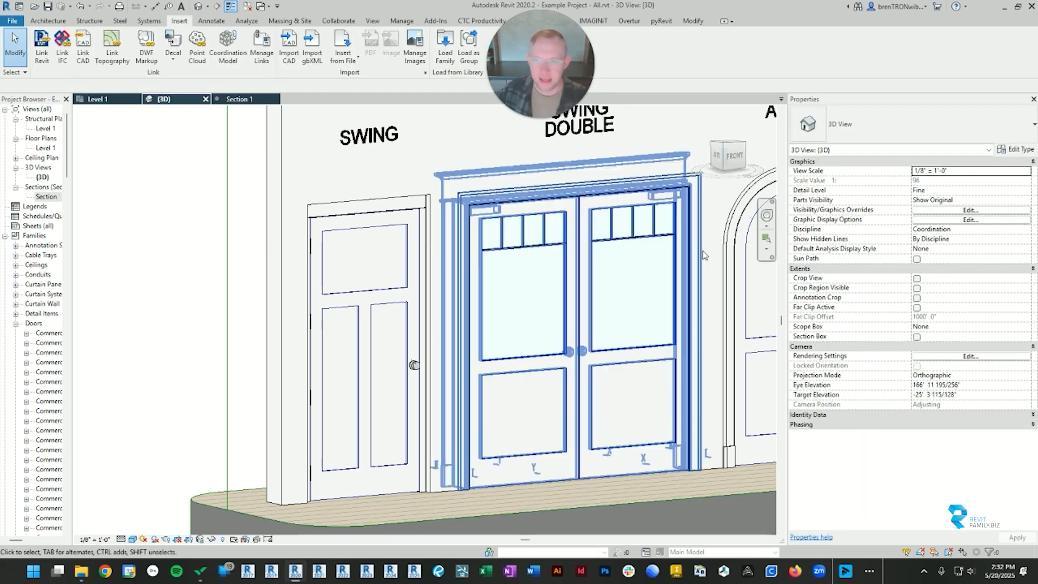
# Reselect the double door and examine its panel, trim, frame and hardware materials along with its trim dimension parameters.
pyautogui.click(576, 204)
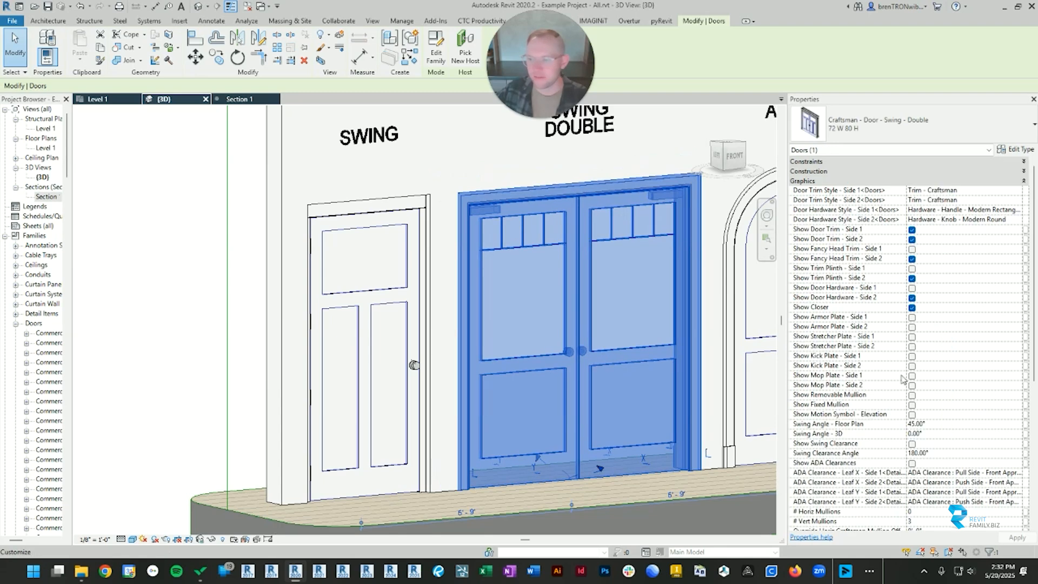
pyautogui.scroll(-4, 857, 395)
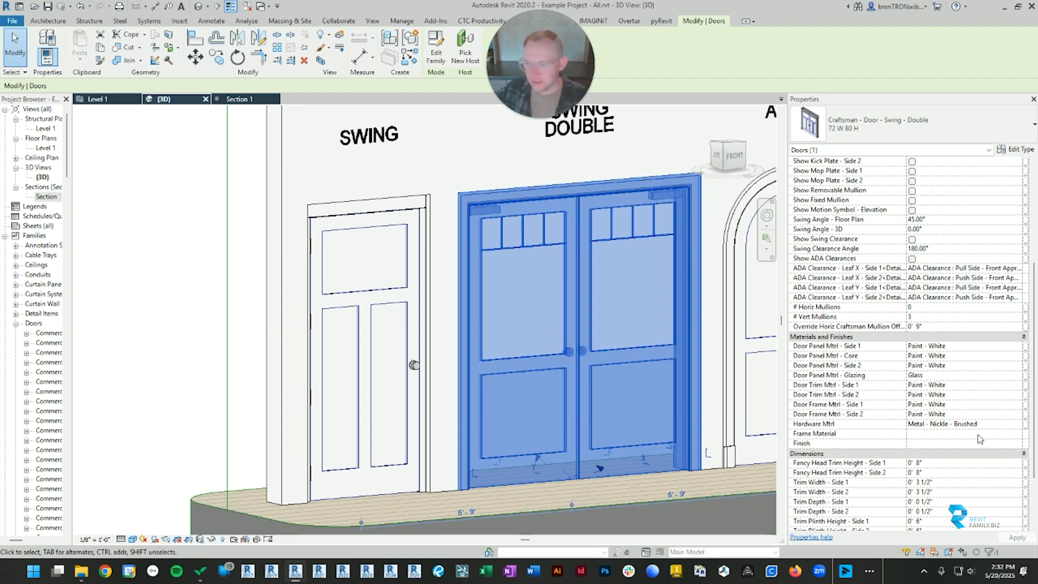
pyautogui.scroll(-1, 836, 435)
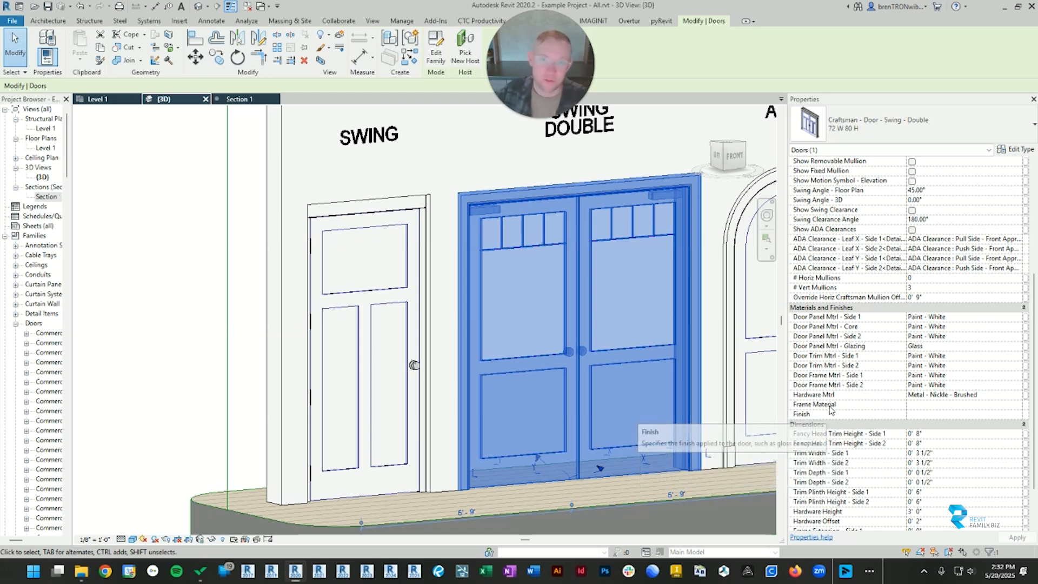
pyautogui.scroll(-2, 827, 416)
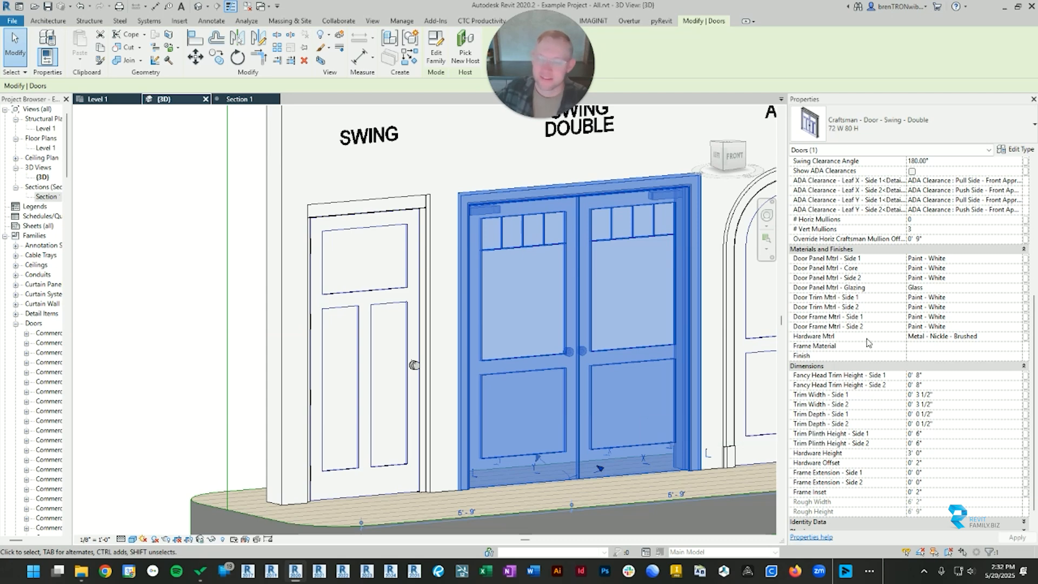
pyautogui.scroll(-1, 868, 342)
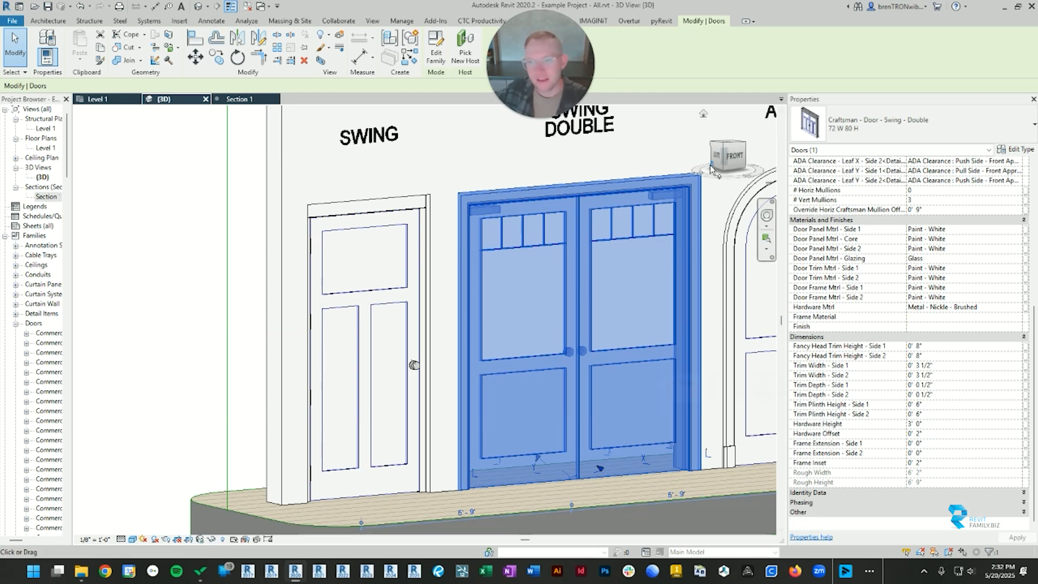
pyautogui.moveTo(690, 361); pyautogui.dragTo(602, 348, button='middle')
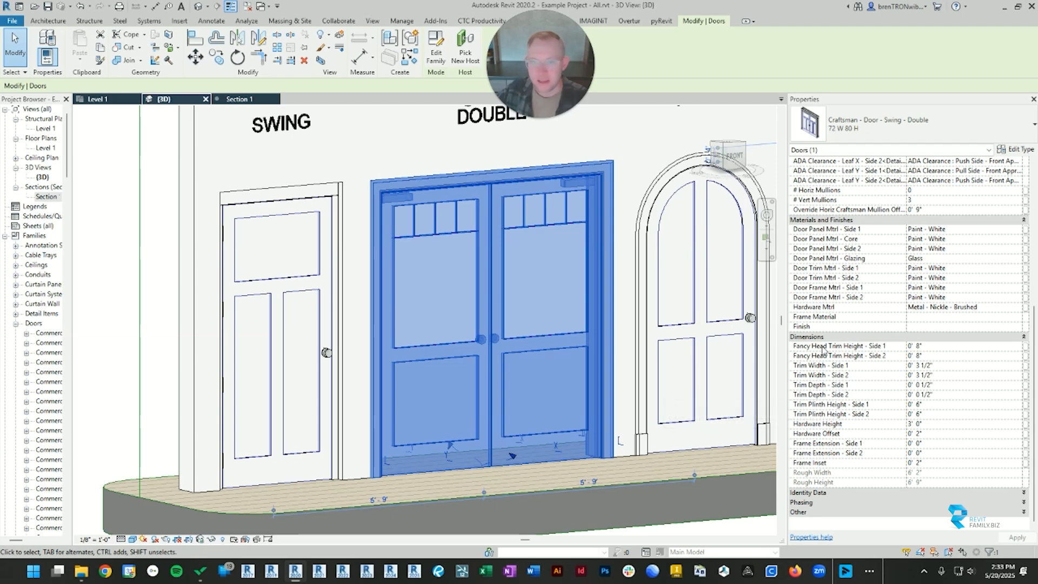
# On the back side of the double door in 3D, set Fancy Head Trim Height - Side 2 to 1' 0".
pyautogui.scroll(-2, 668, 331)
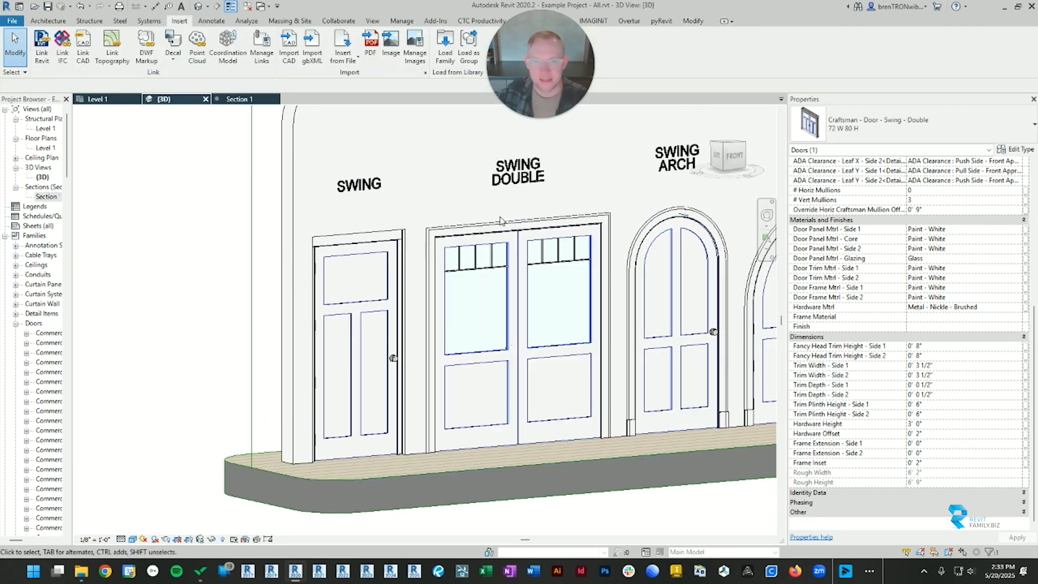
pyautogui.keyDown('shift'); pyautogui.moveTo(667, 331); pyautogui.dragTo(695, 337, button='middle'); pyautogui.keyUp('shift')
pyautogui.click(515, 523)
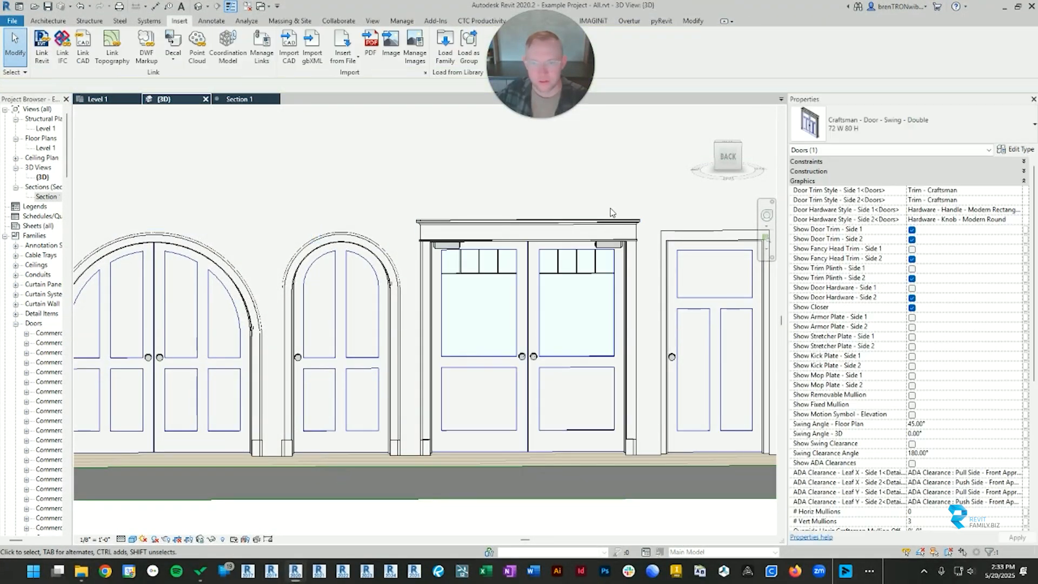
pyautogui.click(609, 223)
pyautogui.scroll(-5, 929, 362)
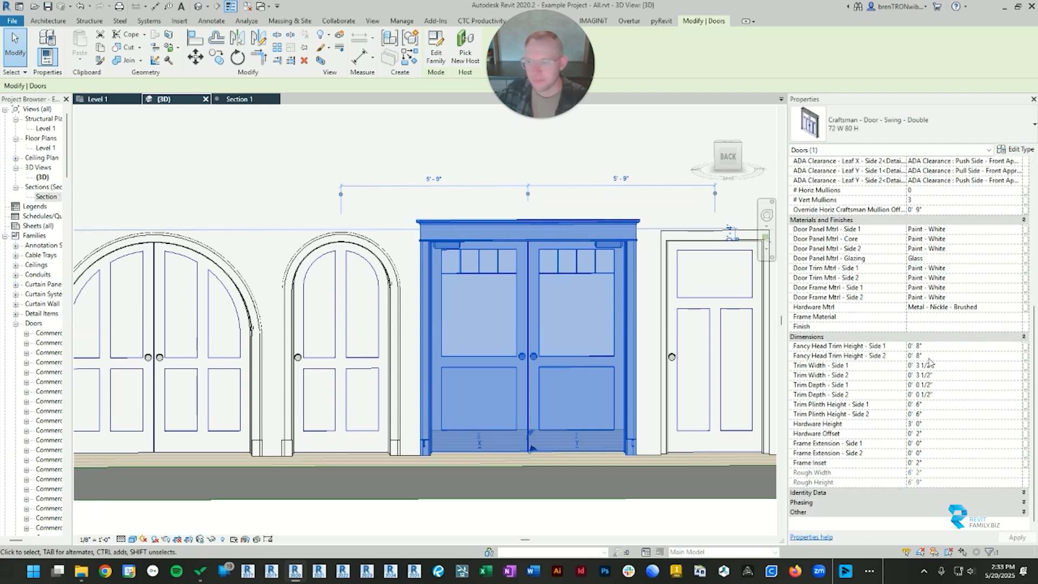
pyautogui.click(942, 346)
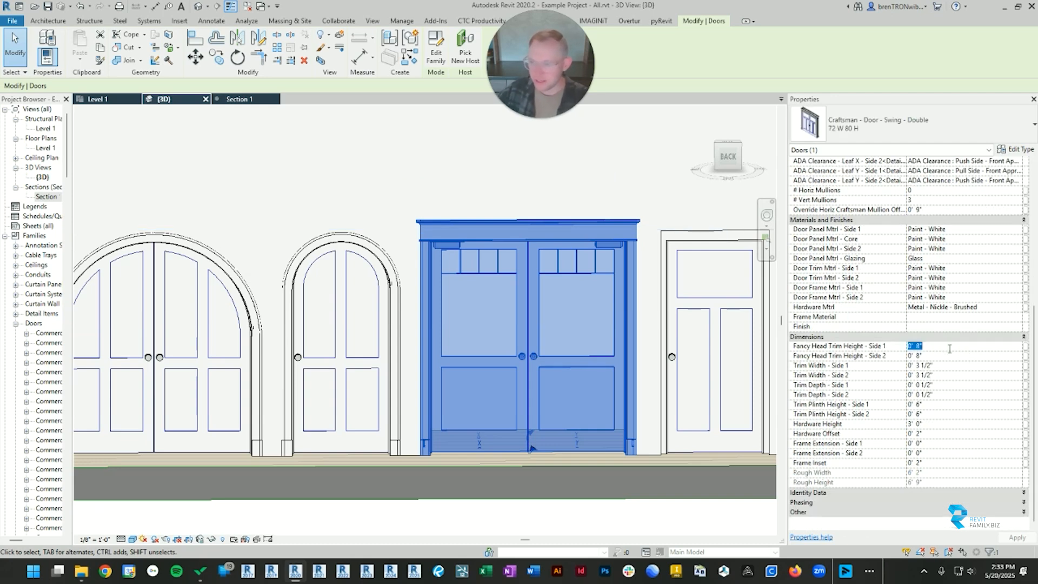
pyautogui.click(950, 356)
pyautogui.write('1')
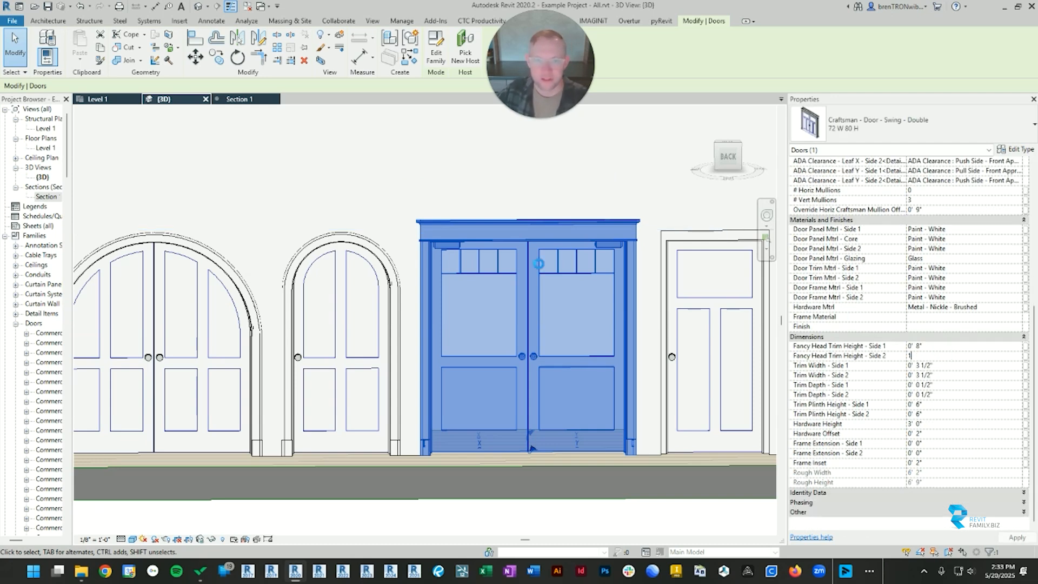
pyautogui.press('Return')
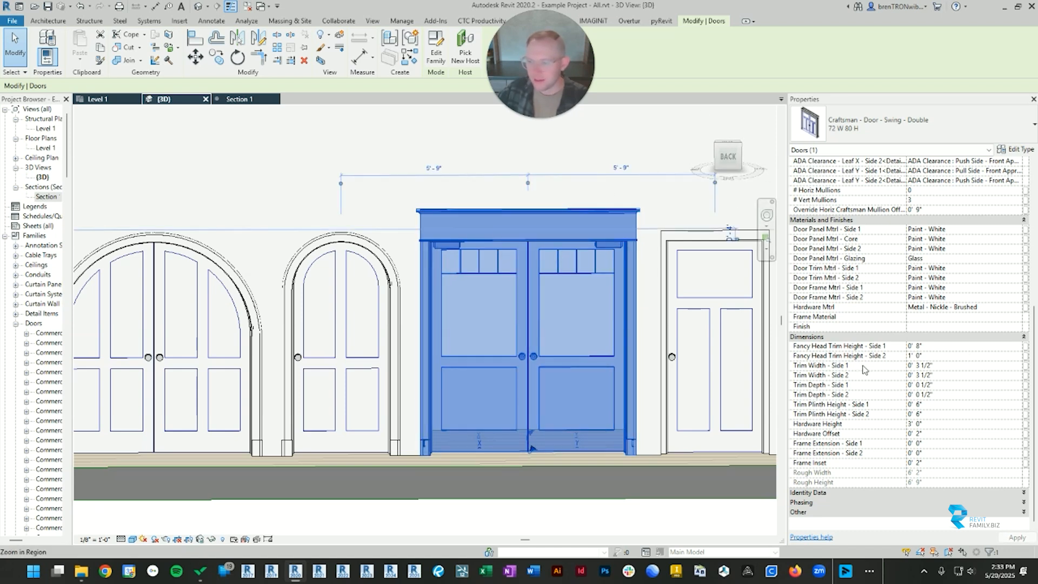
# Set the double door's Trim Width - Side 2 to 5".
pyautogui.click(950, 366)
pyautogui.click(818, 368)
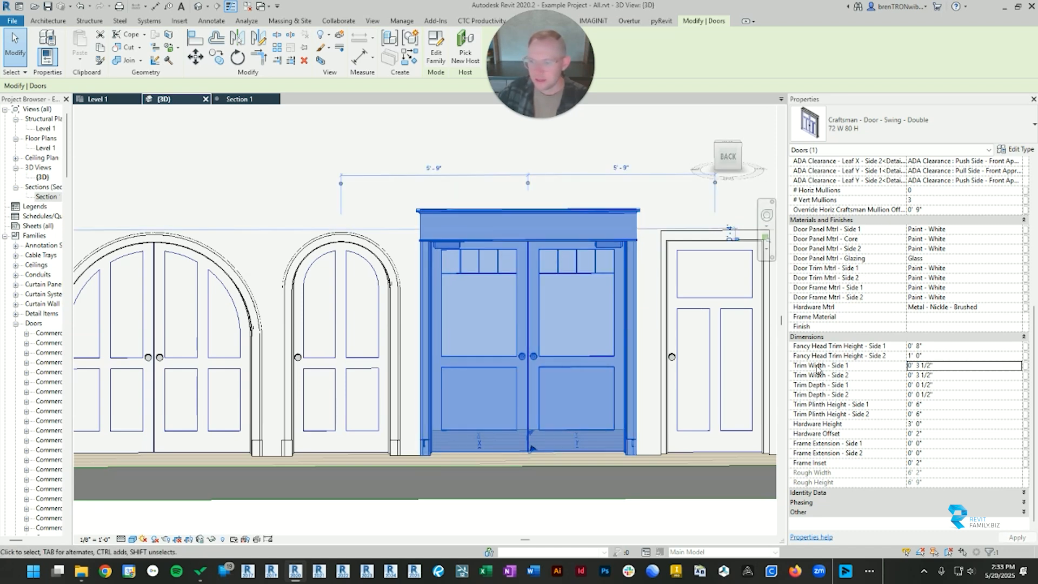
pyautogui.click(957, 375)
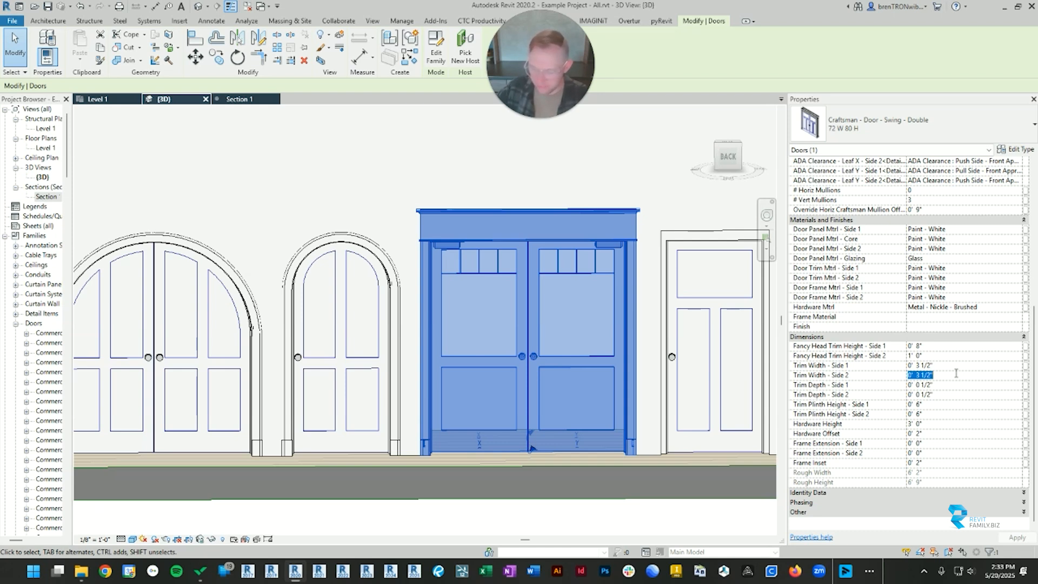
pyautogui.write('5')
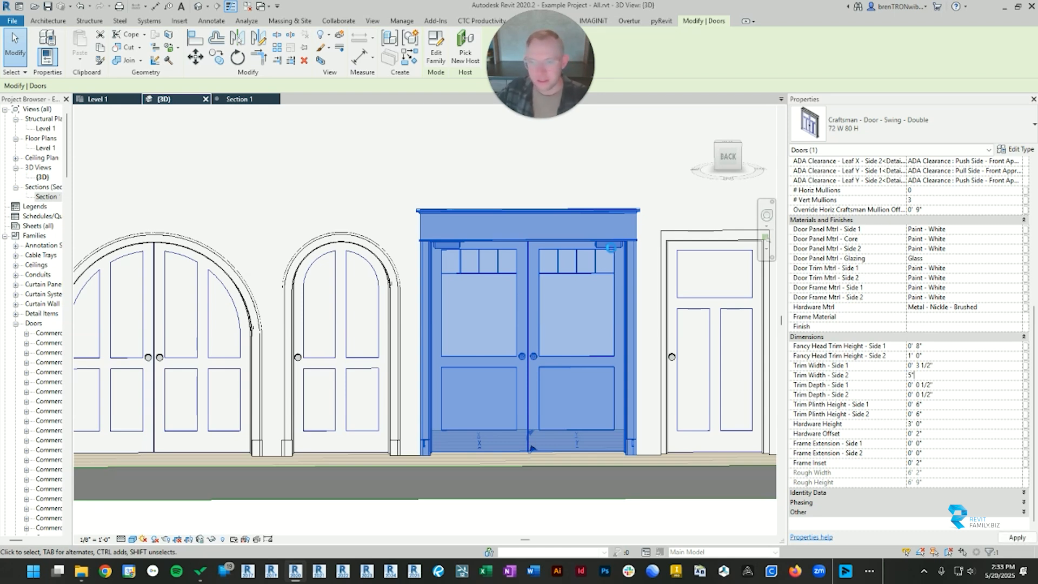
pyautogui.press('Return')
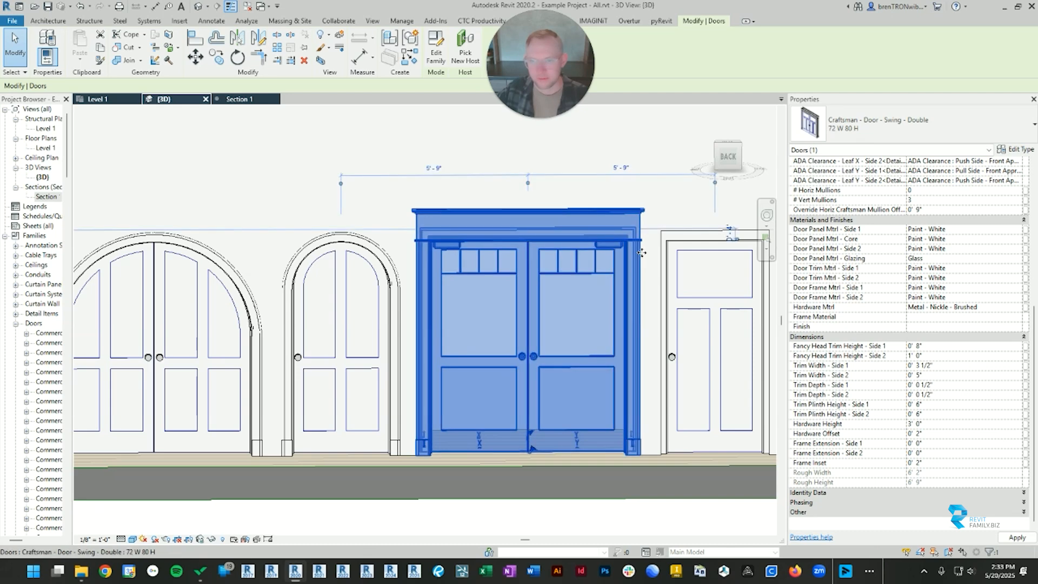
# Set the double door's Trim Depth - Side 1 to 3/4" and its Trim Plinth Height on both sides to 10".
pyautogui.click(932, 384)
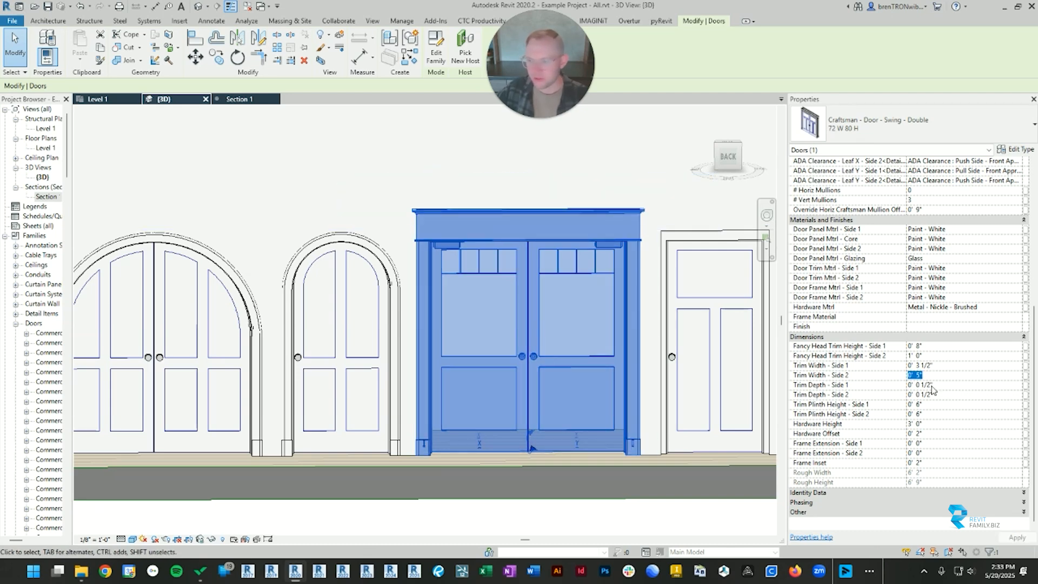
pyautogui.moveTo(947, 386); pyautogui.dragTo(901, 389)
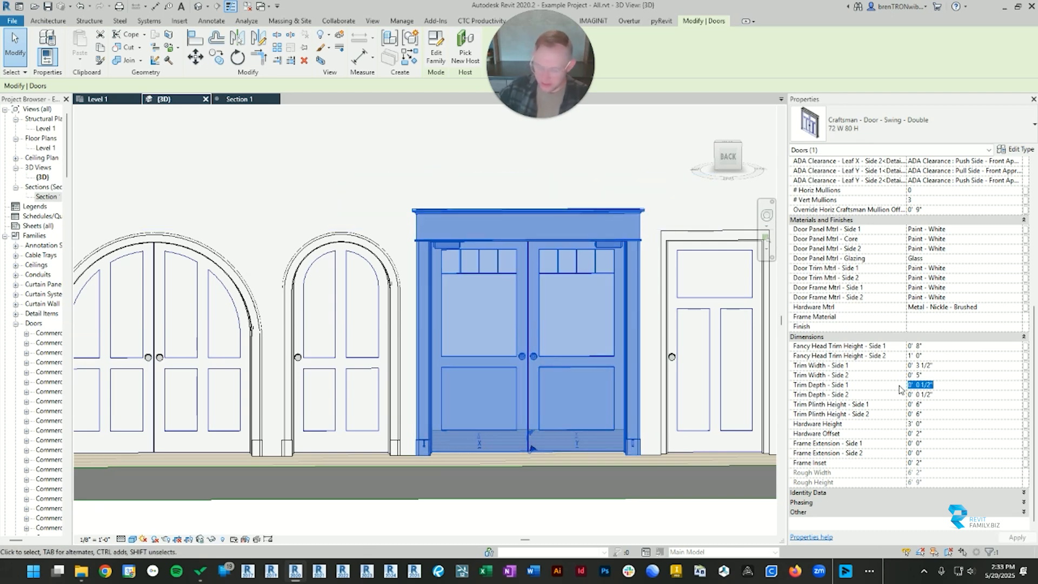
pyautogui.write('7')
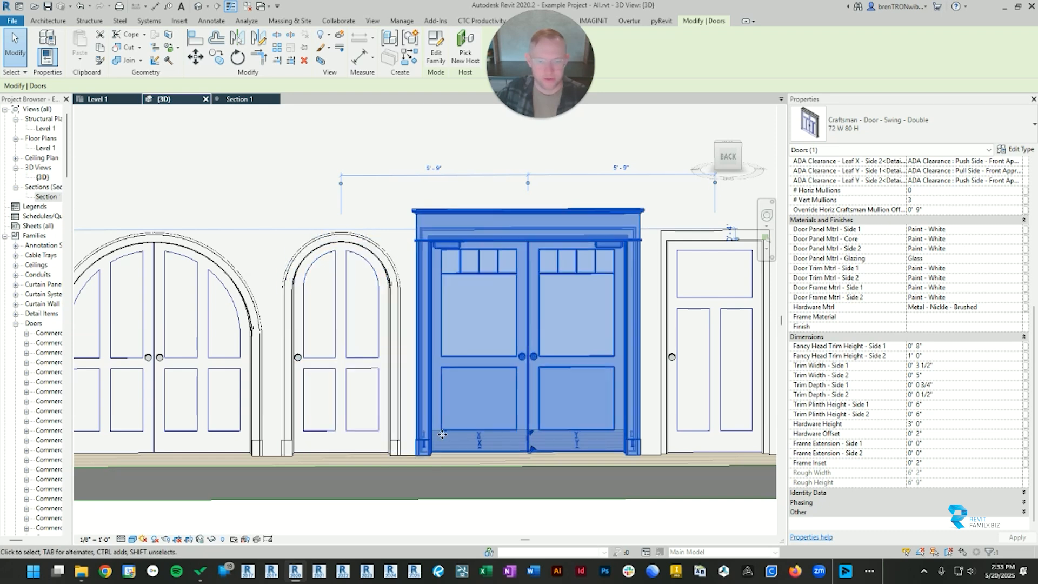
pyautogui.click(951, 404)
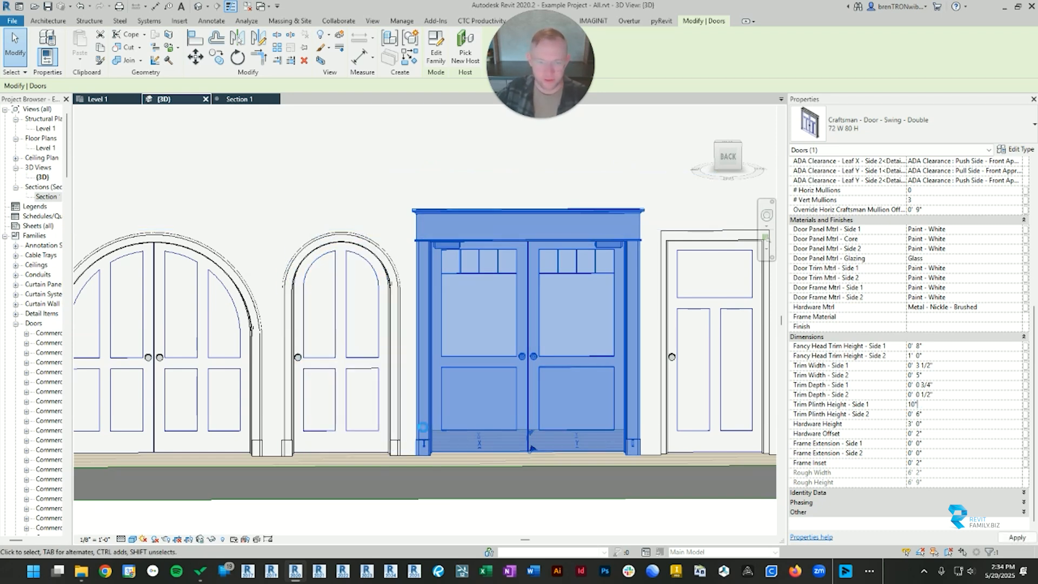
pyautogui.click(947, 416)
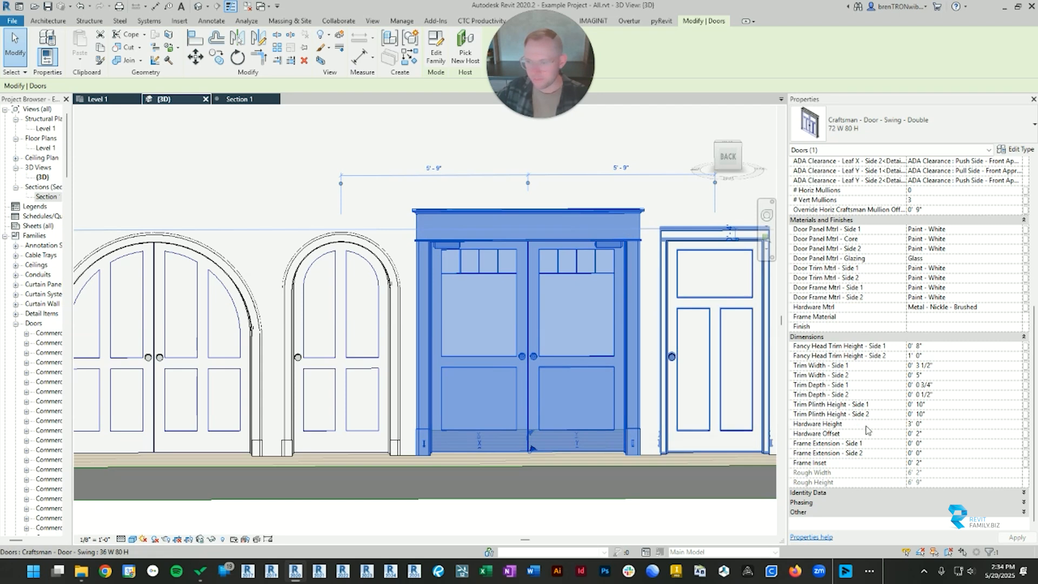
# Set the double door's Hardware Height to 2' 10" and its Hardware Offset to 3".
pyautogui.click(971, 424)
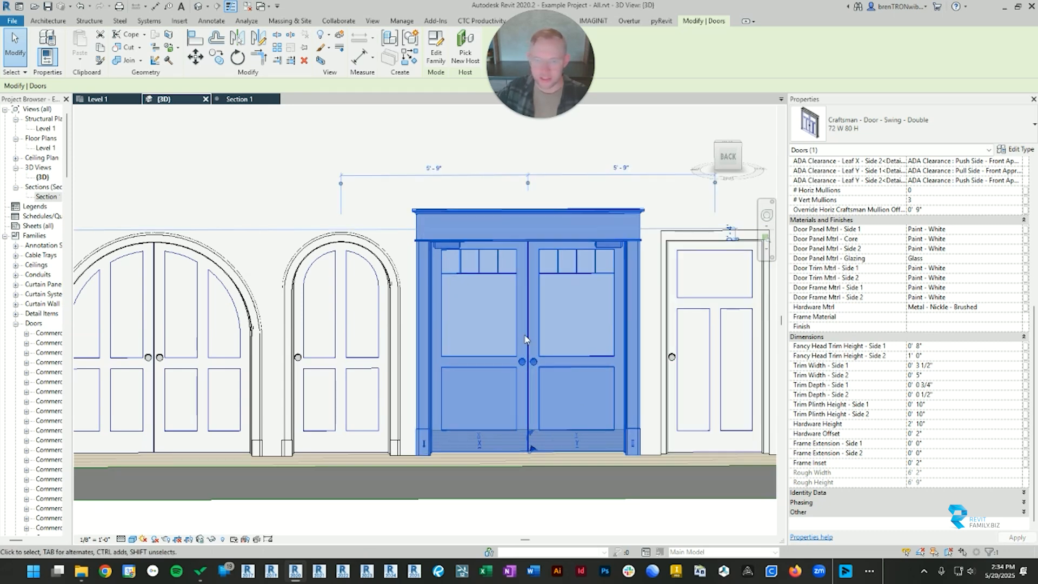
pyautogui.click(941, 434)
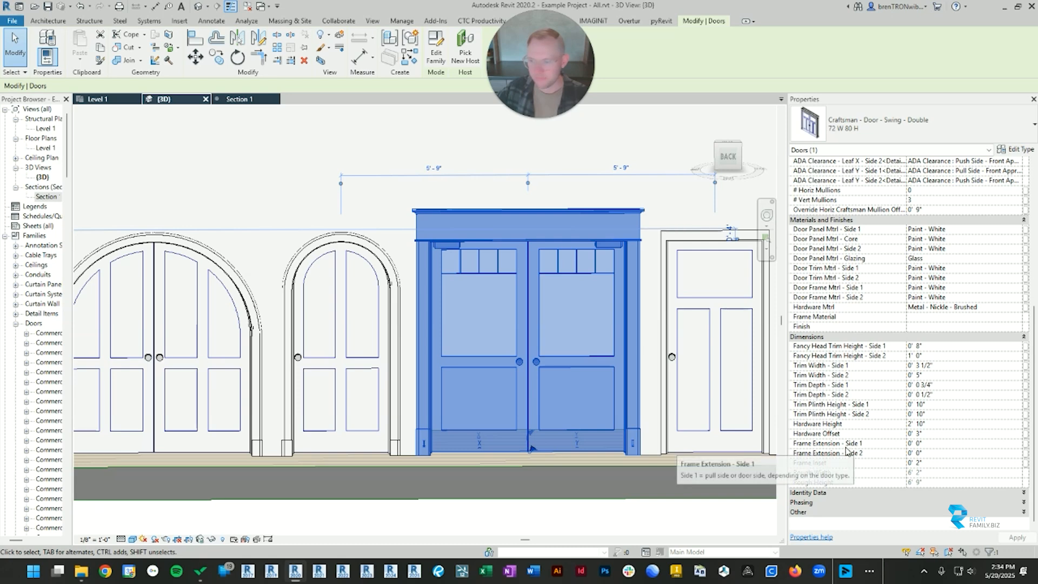
pyautogui.click(864, 467)
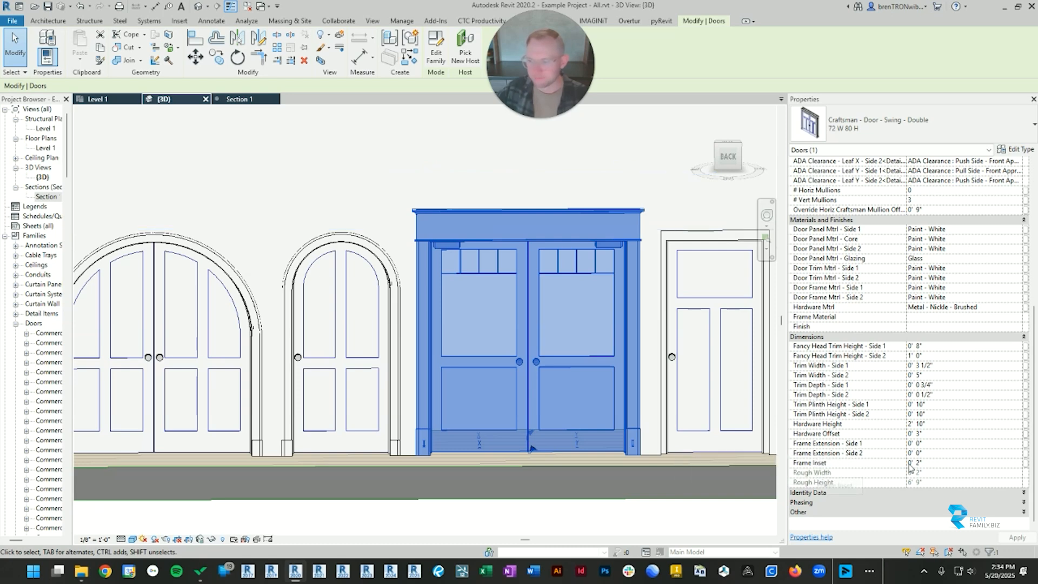
pyautogui.click(942, 463)
pyautogui.click(896, 453)
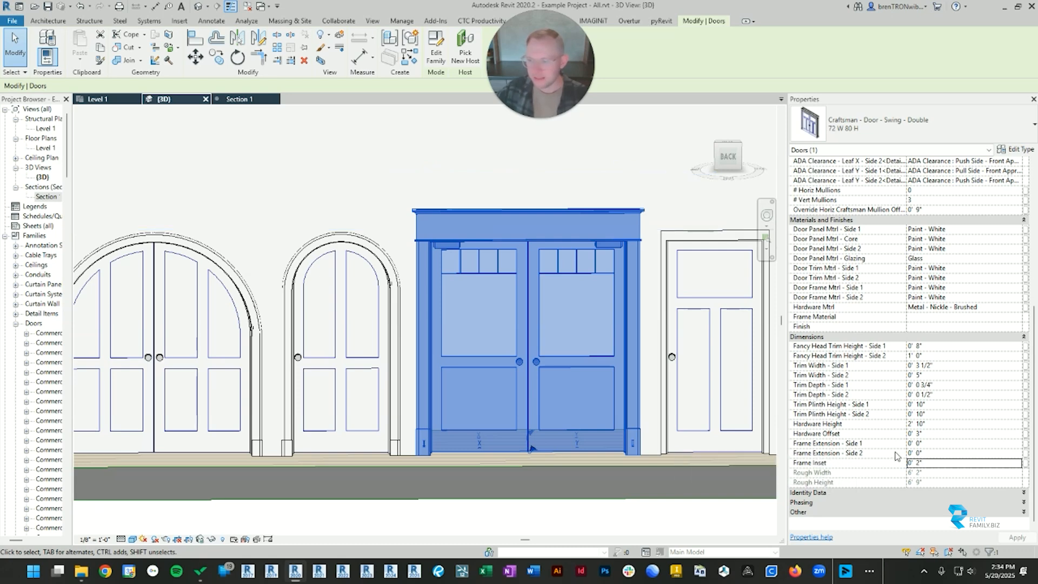
# On the Level 1 floor plan, draw a horizontal curtain wall about 7' 2" long in the empty area above the door row.
pyautogui.click(109, 100)
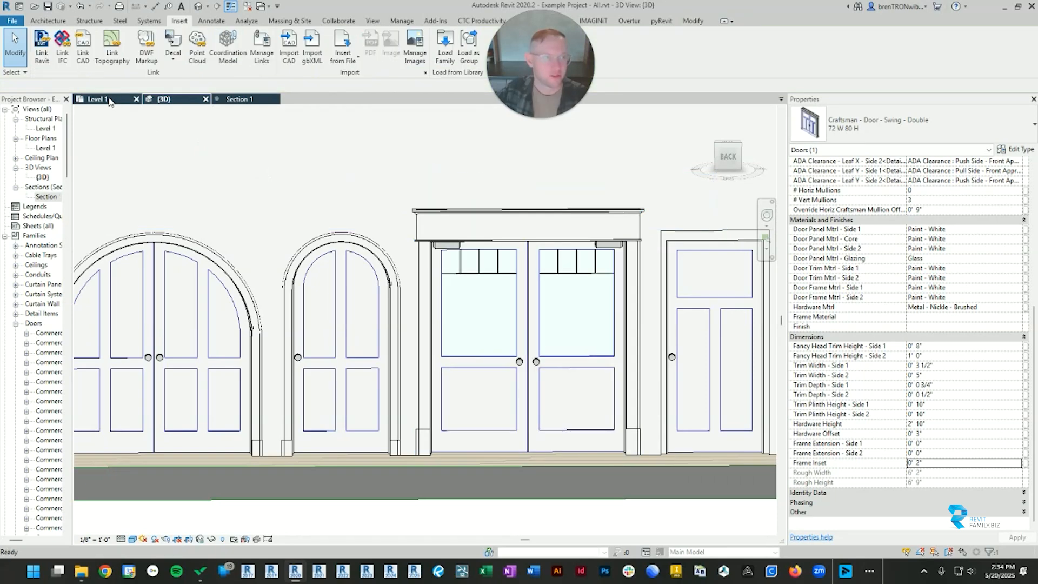
pyautogui.scroll(-3, 414, 314)
pyautogui.scroll(2, 348, 283)
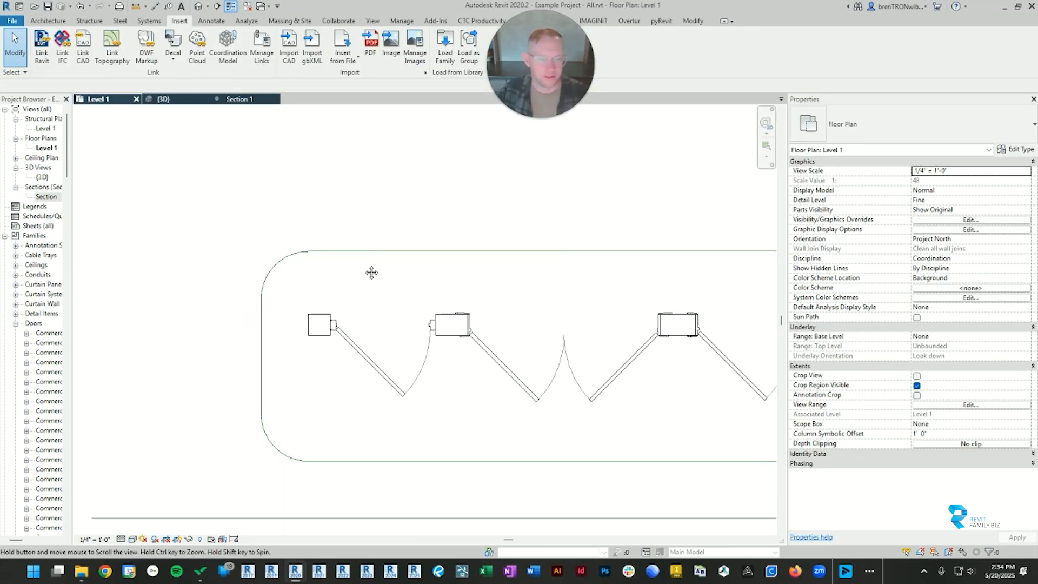
pyautogui.scroll(-3, 424, 274)
pyautogui.moveTo(409, 163); pyautogui.dragTo(369, 300, button='middle')
pyautogui.scroll(2, 384, 331)
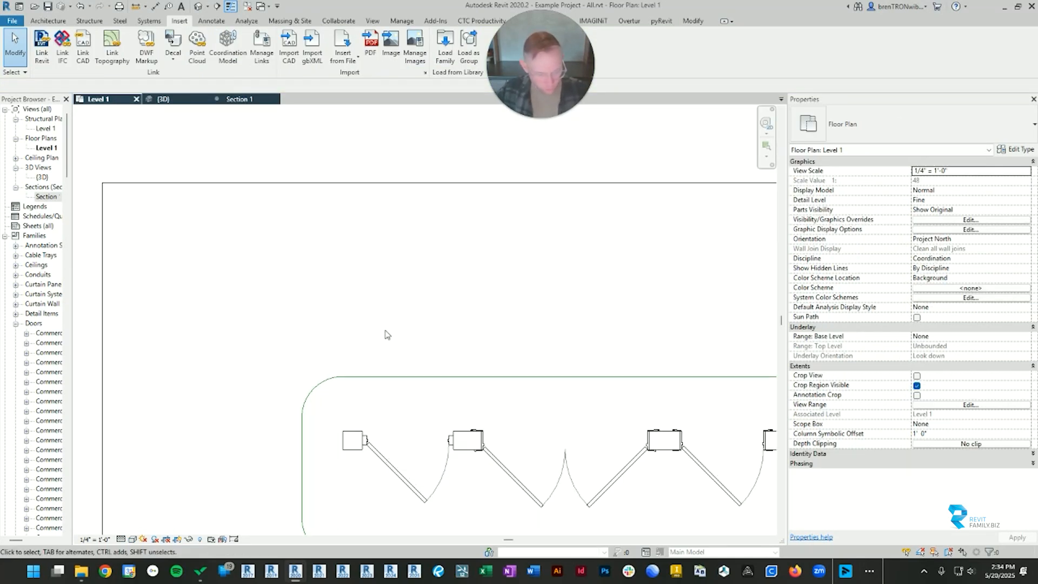
pyautogui.press('w')
pyautogui.press('a')
pyautogui.click(348, 249)
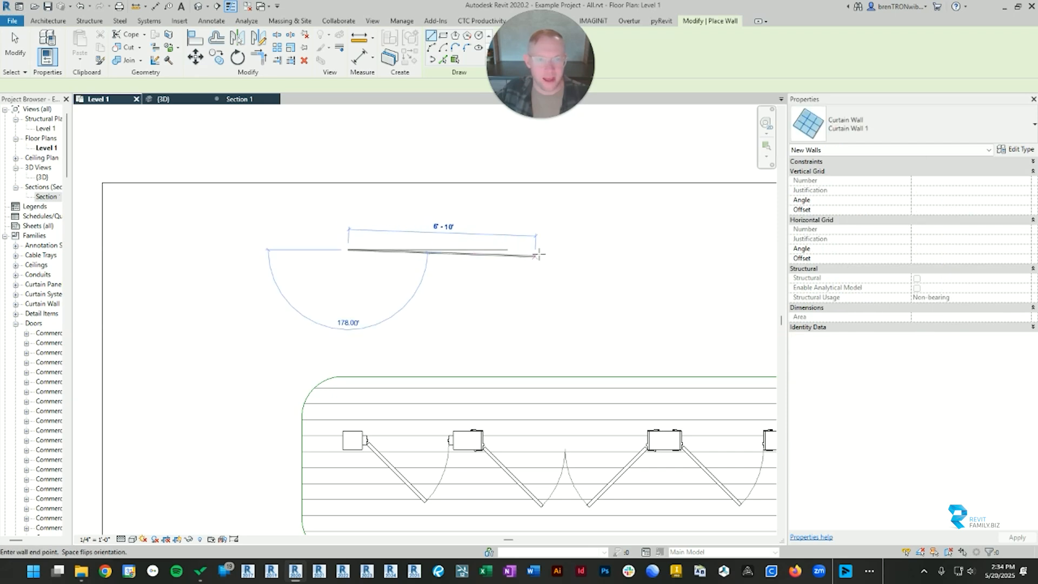
pyautogui.click(544, 250)
pyautogui.press('Escape')
pyautogui.press('Escape')
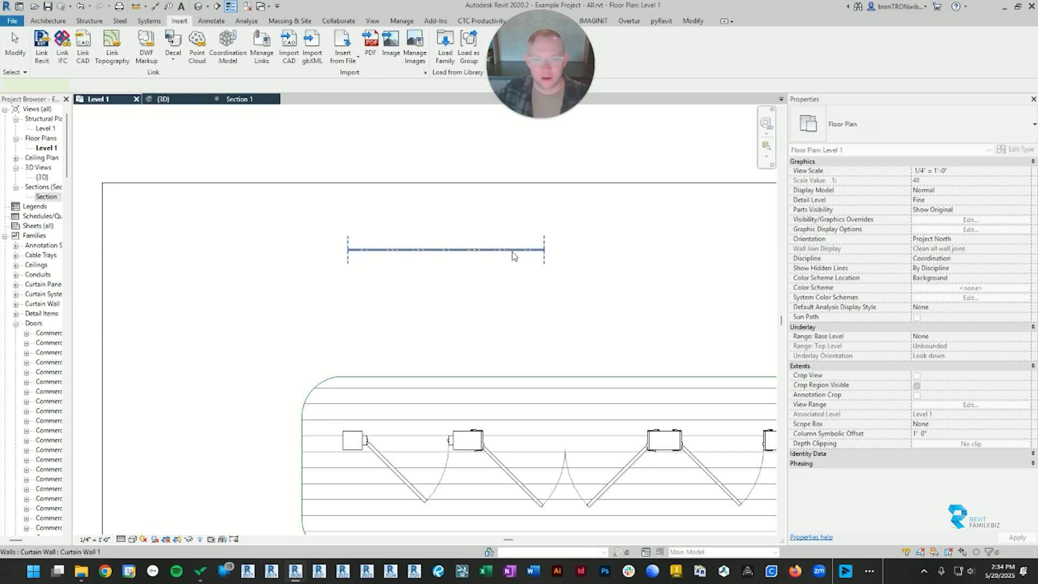
# Change the new curtain wall's type to Basic Wall: Wall 1.
pyautogui.click(517, 249)
pyautogui.click(911, 127)
pyautogui.click(816, 180)
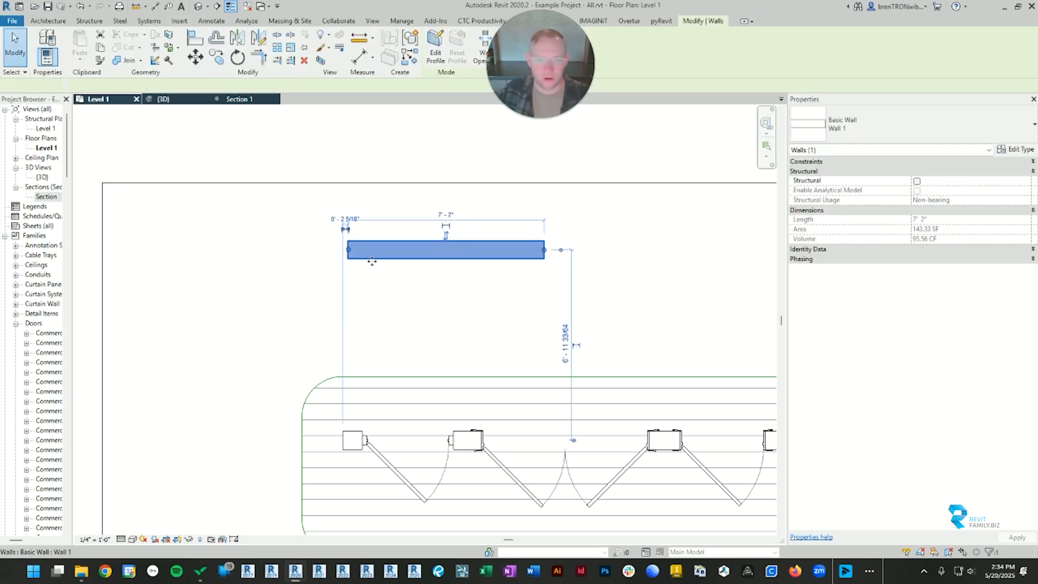
pyautogui.scroll(2, 426, 199)
pyautogui.click(426, 198)
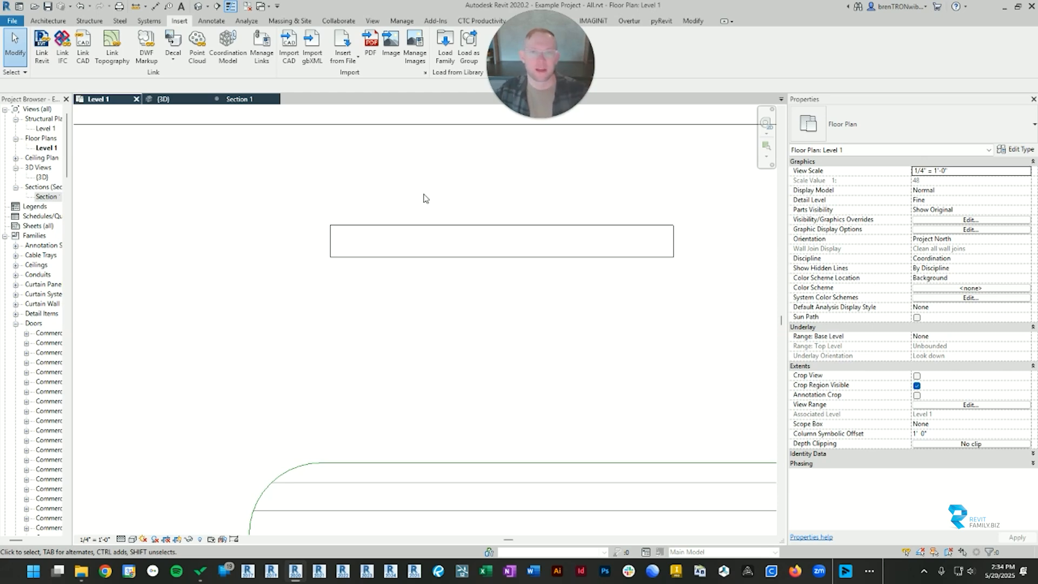
pyautogui.scroll(-1, 433, 214)
pyautogui.moveTo(421, 231); pyautogui.dragTo(357, 230, button='middle')
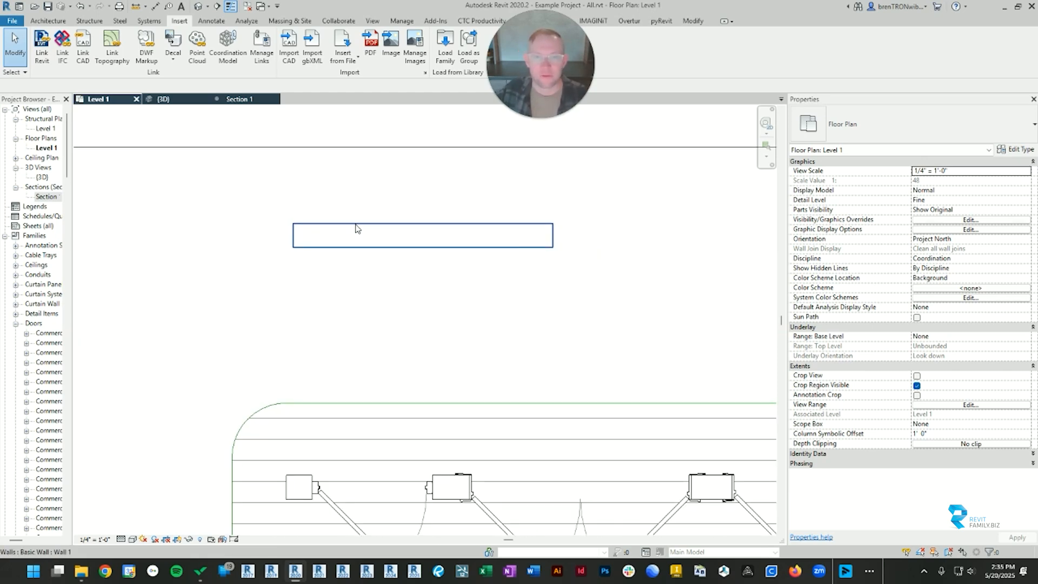
# Copy the new wall straight down by about 11" so a parallel duplicate sits just below it.
pyautogui.click(355, 225)
pyautogui.press('Escape')
pyautogui.click(352, 227)
pyautogui.press('c')
pyautogui.press('o')
pyautogui.click(360, 224)
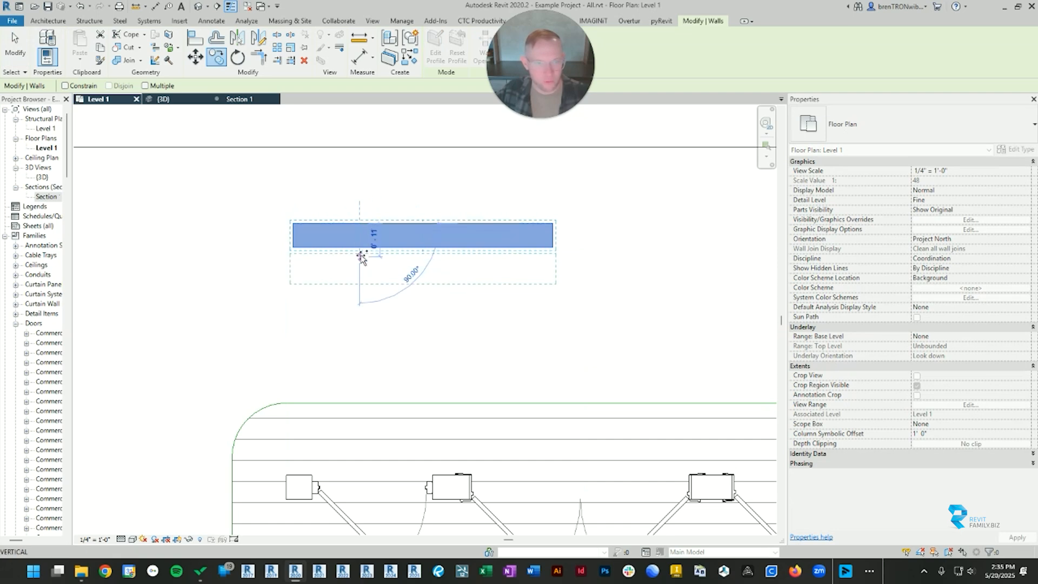
pyautogui.click(361, 257)
pyautogui.press('Escape')
# Duplicate the lower wall's type as Wall 2 and set its structure layer thickness to 4".
pyautogui.click(362, 262)
pyautogui.click(1015, 143)
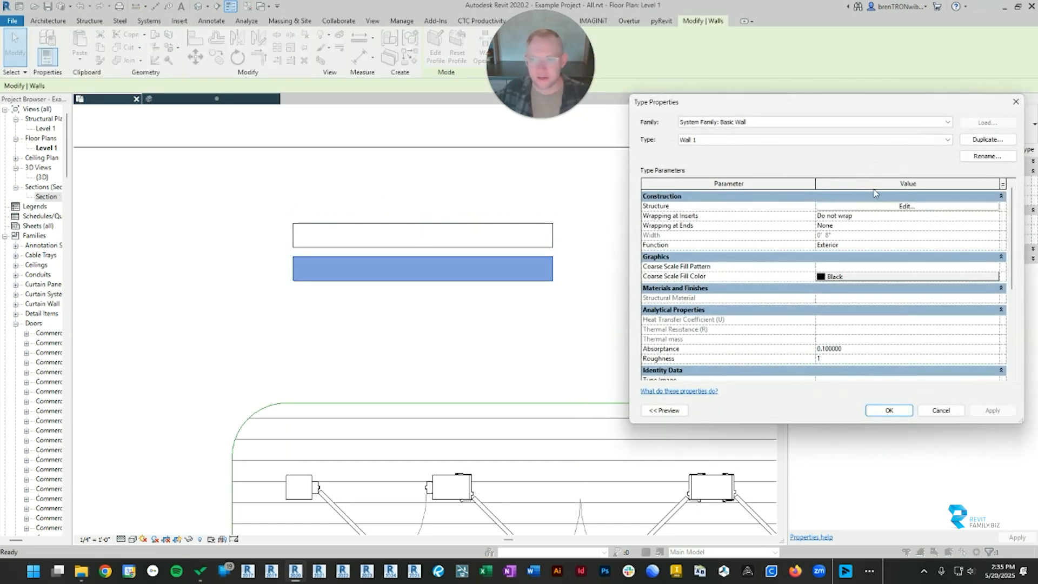
pyautogui.click(997, 140)
pyautogui.click(926, 473)
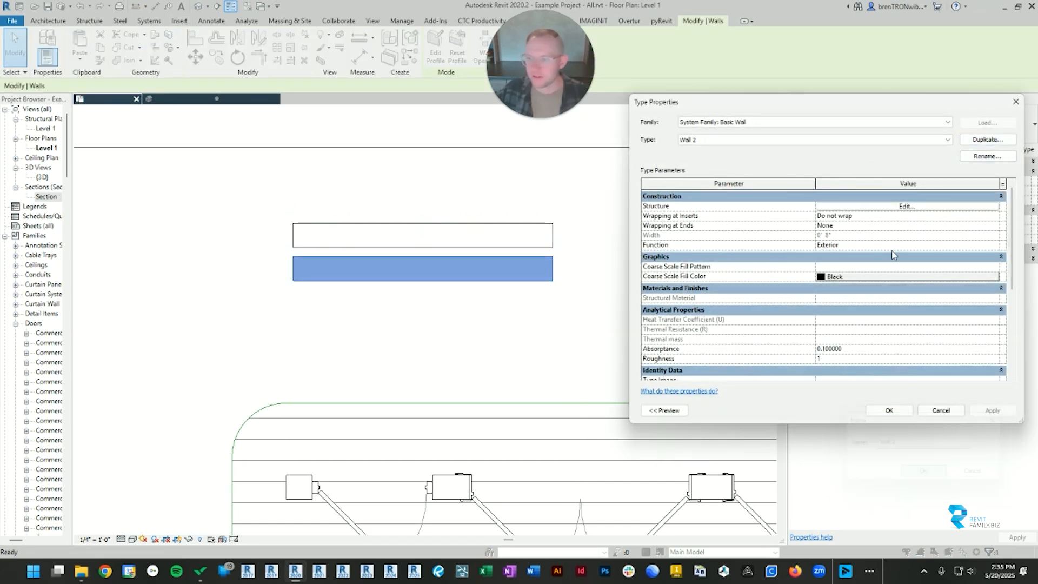
pyautogui.click(903, 209)
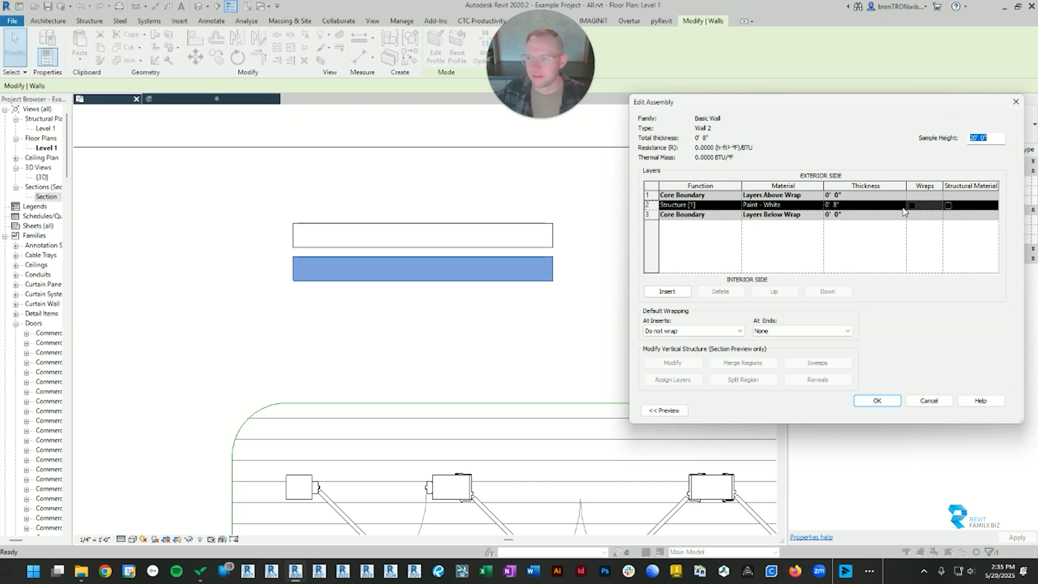
pyautogui.click(853, 205)
pyautogui.click(877, 401)
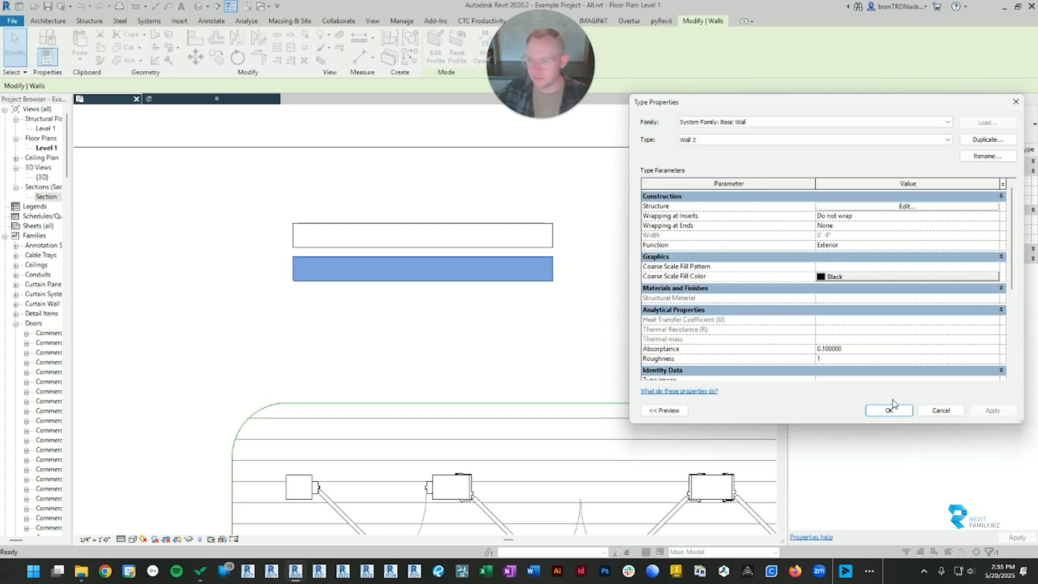
pyautogui.click(890, 411)
pyautogui.press('Escape')
pyautogui.scroll(1, 303, 232)
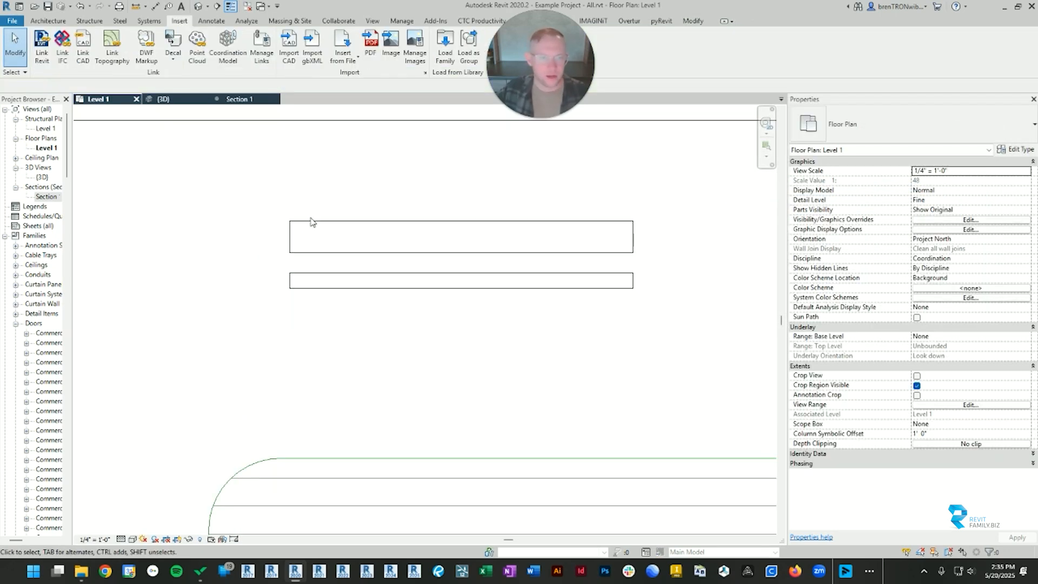
# Move the thinner Wall 2 up until its top face touches the bottom face of the thicker wall.
pyautogui.click(310, 221)
pyautogui.press('Escape')
pyautogui.click(310, 276)
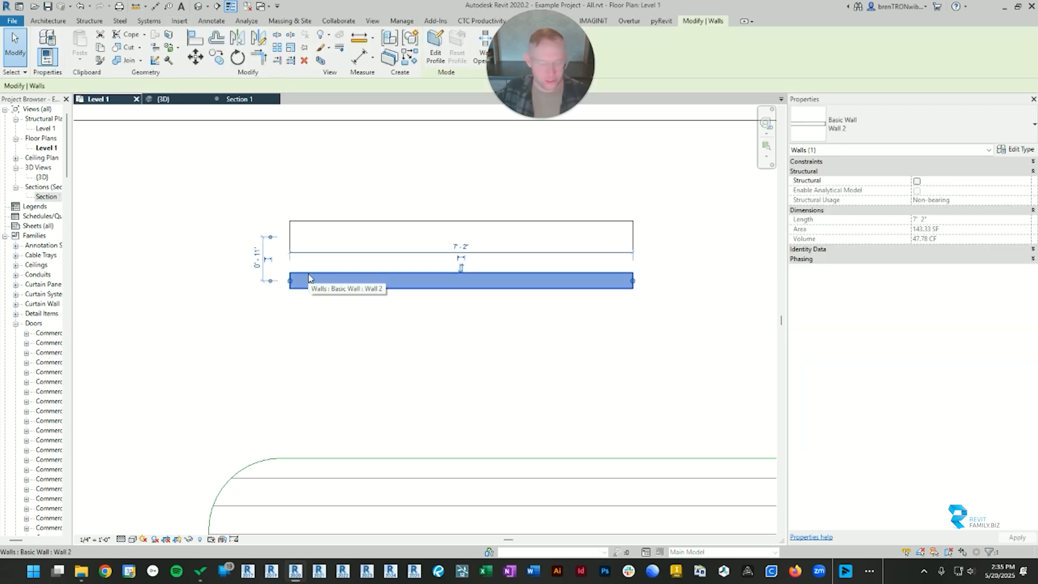
pyautogui.press('m')
pyautogui.press('v')
pyautogui.click(290, 272)
pyautogui.click(291, 256)
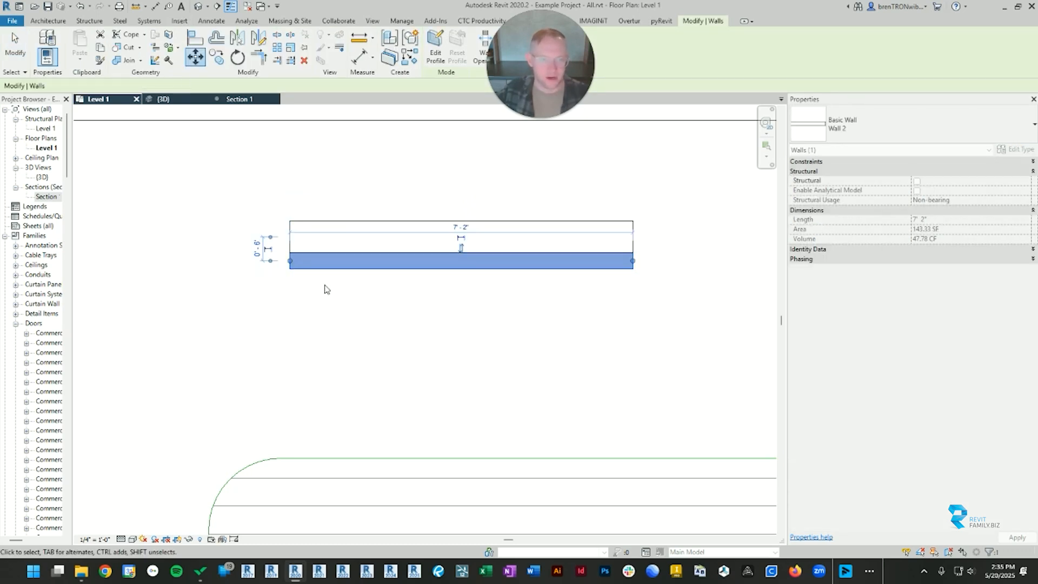
pyautogui.press('Escape')
pyautogui.scroll(-2, 591, 290)
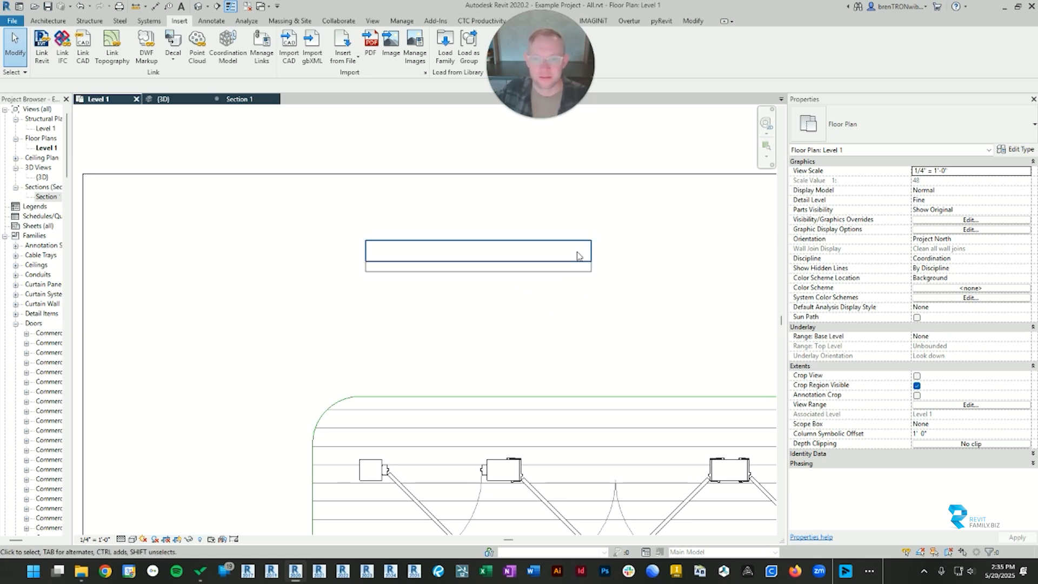
pyautogui.scroll(2, 600, 256)
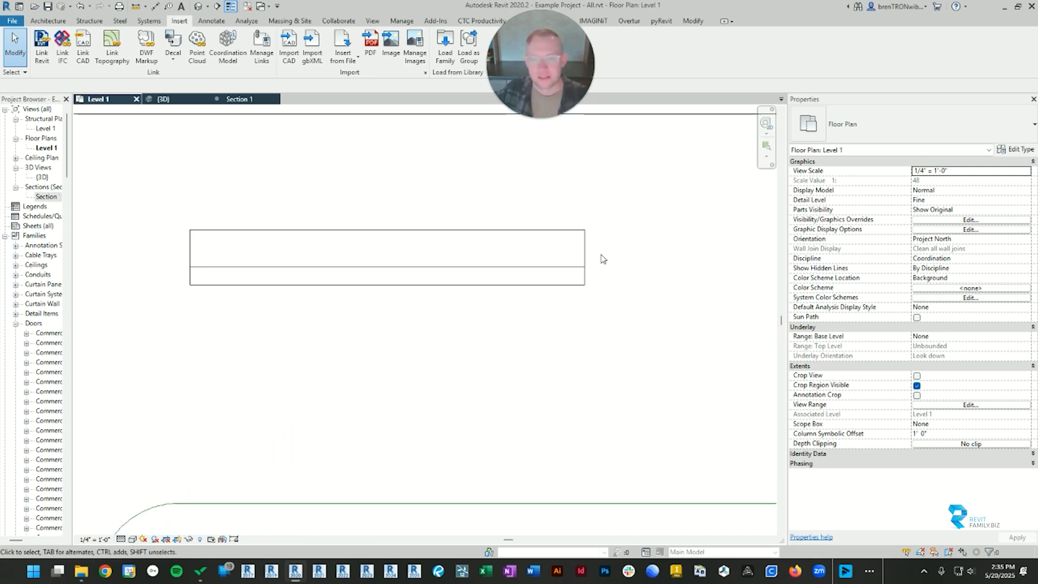
pyautogui.click(559, 274)
pyautogui.scroll(-1, 543, 291)
pyautogui.click(521, 319)
pyautogui.moveTo(521, 319); pyautogui.dragTo(530, 310, button='middle')
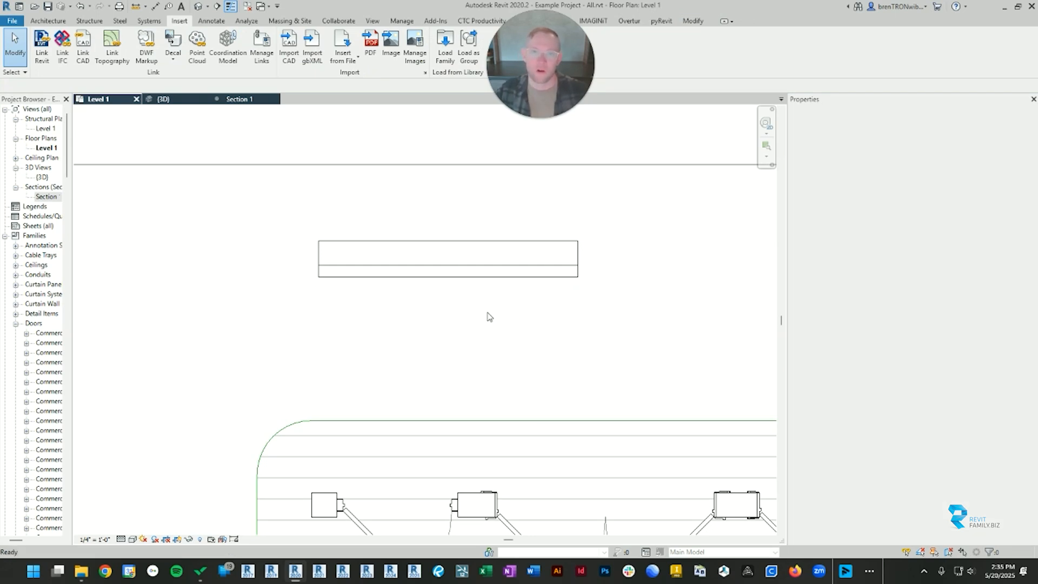
pyautogui.click(529, 242)
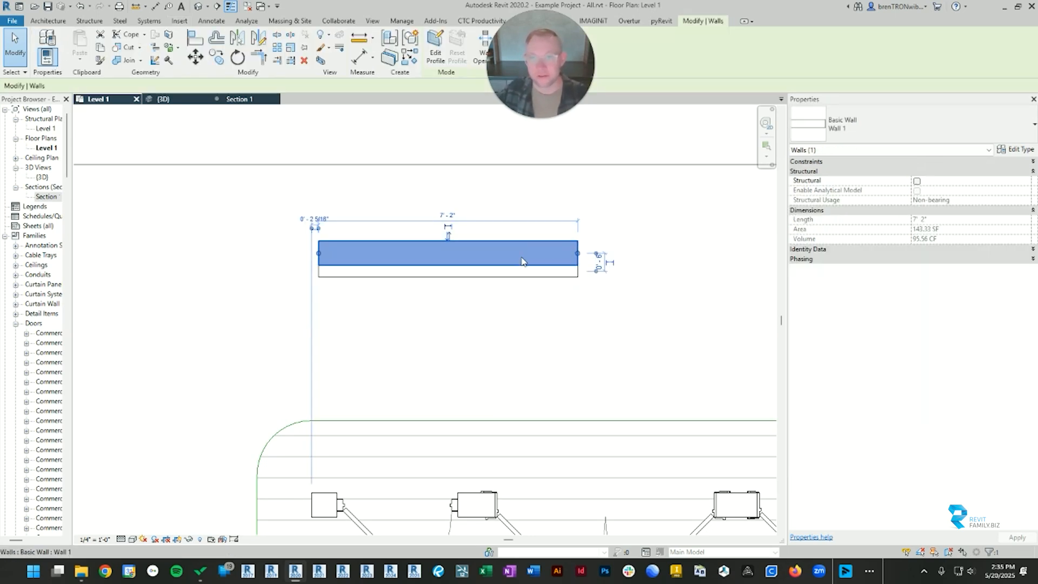
pyautogui.press('Escape')
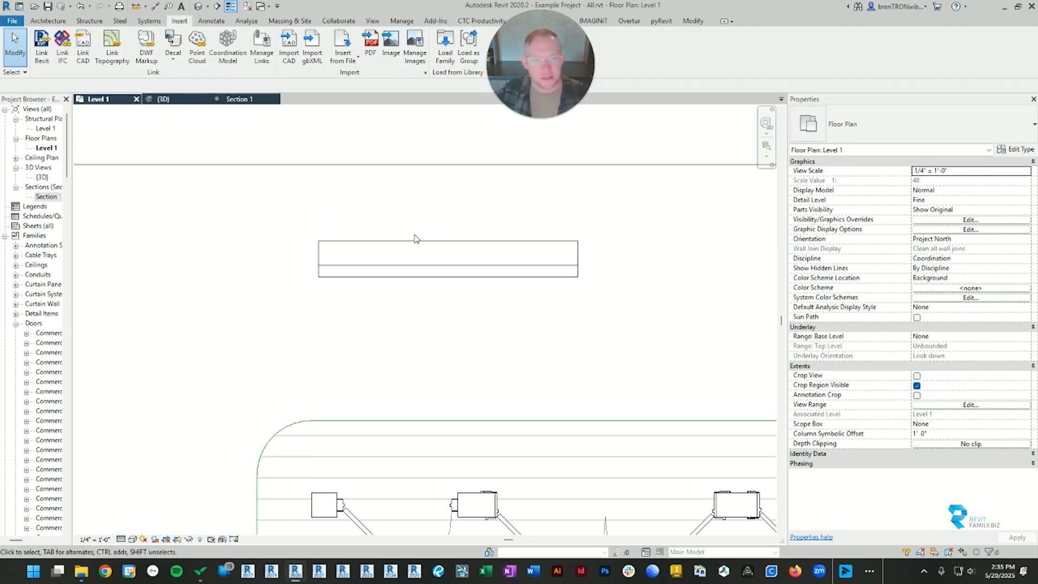
# Place a Craftsman - Door - Swing 36 W 80 H at the midpoint of the thicker wall, swinging toward the thinner wall.
pyautogui.scroll(-1, 478, 273)
pyautogui.click(389, 466)
pyautogui.press('c')
pyautogui.press('s')
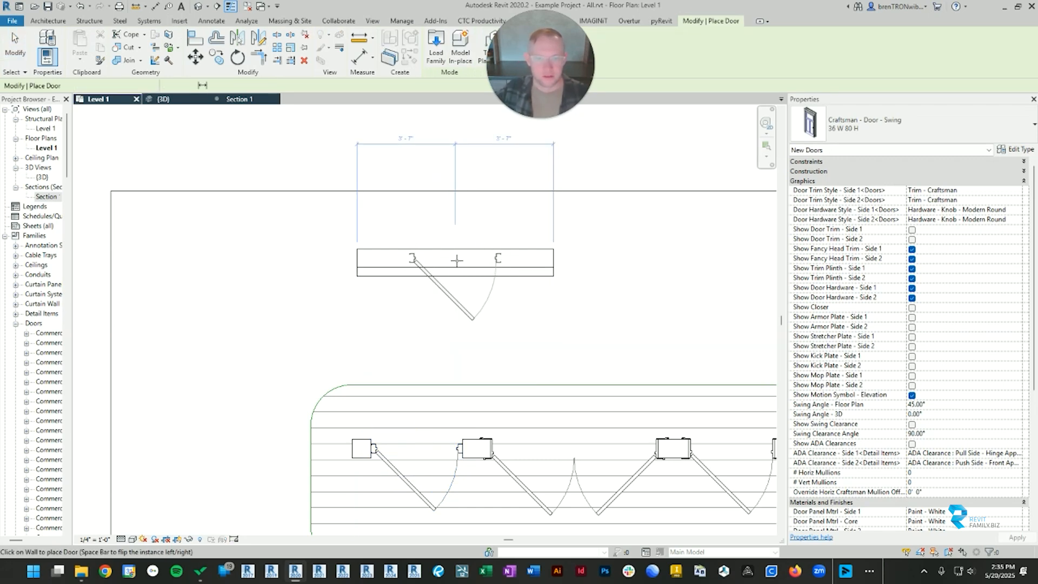
pyautogui.click(454, 271)
pyautogui.press('Escape')
pyautogui.scroll(3, 514, 269)
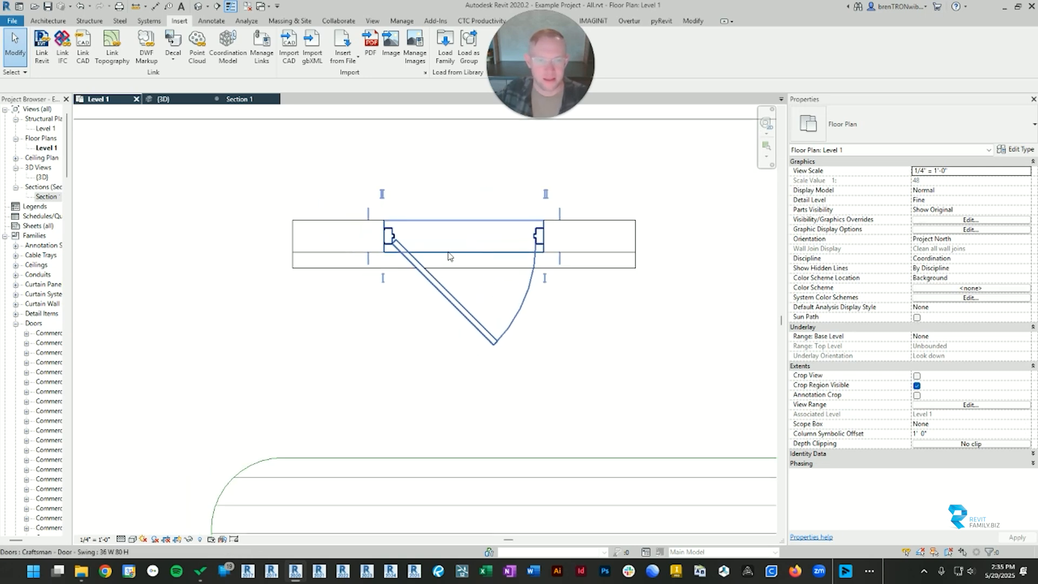
# Join the geometry of the thick Wall 1 and the thin Wall 2 so the door opening cuts through both.
pyautogui.click(696, 281)
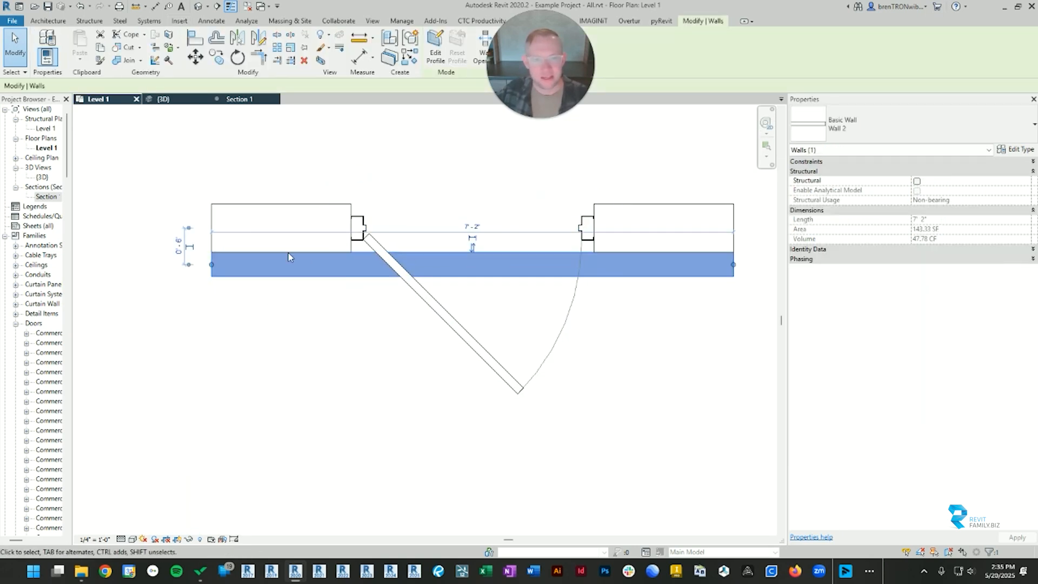
pyautogui.click(732, 186)
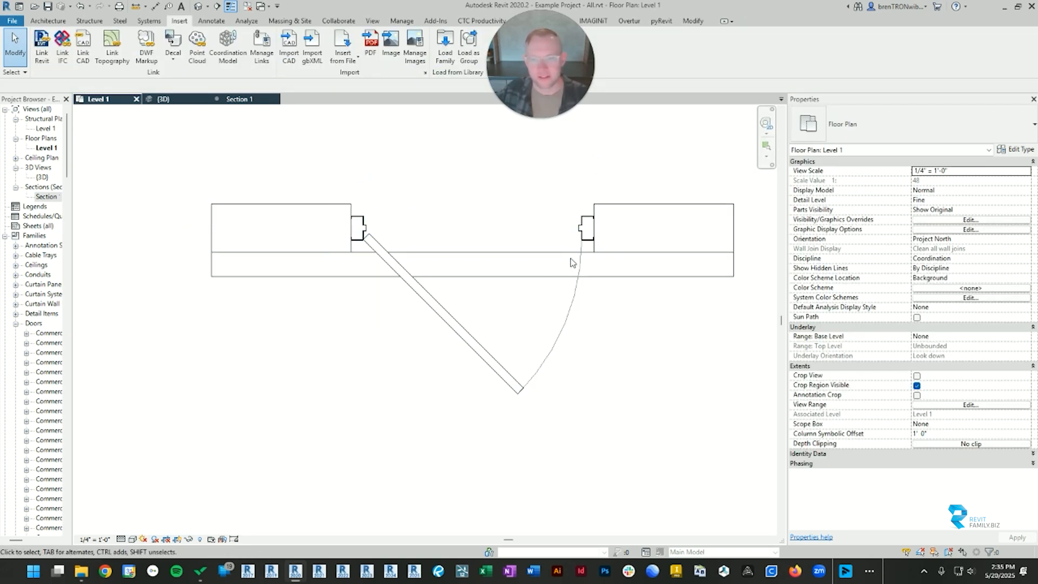
pyautogui.press('j')
pyautogui.press('g')
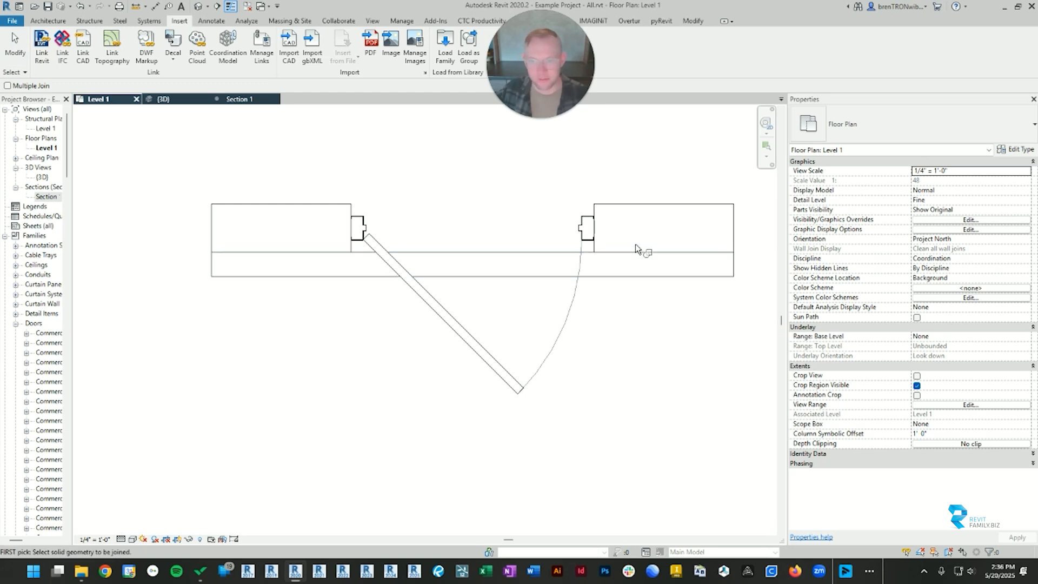
pyautogui.click(649, 216)
pyautogui.click(632, 279)
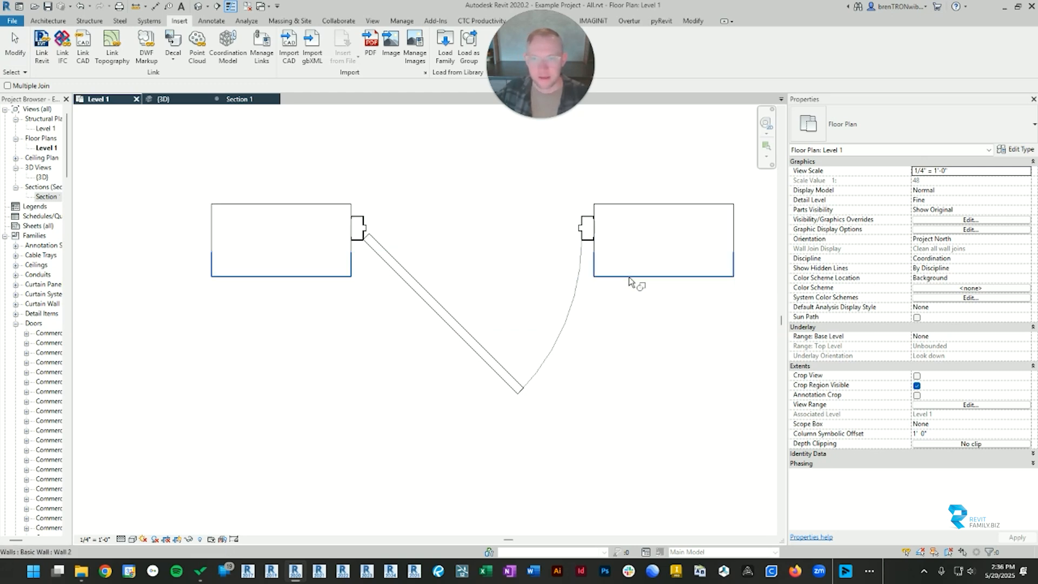
pyautogui.press('Escape')
pyautogui.scroll(2, 501, 232)
pyautogui.scroll(-4, 549, 298)
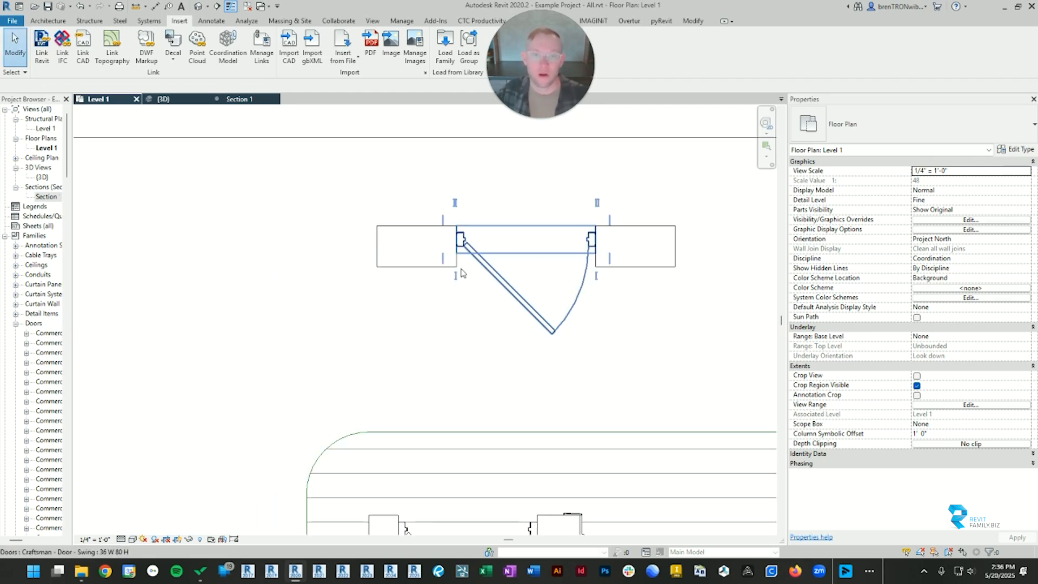
# Set the new door type's frame style to Frame - Swing : Wood - Double Rabbet and its frame condition to Option : Flush.
pyautogui.click(503, 280)
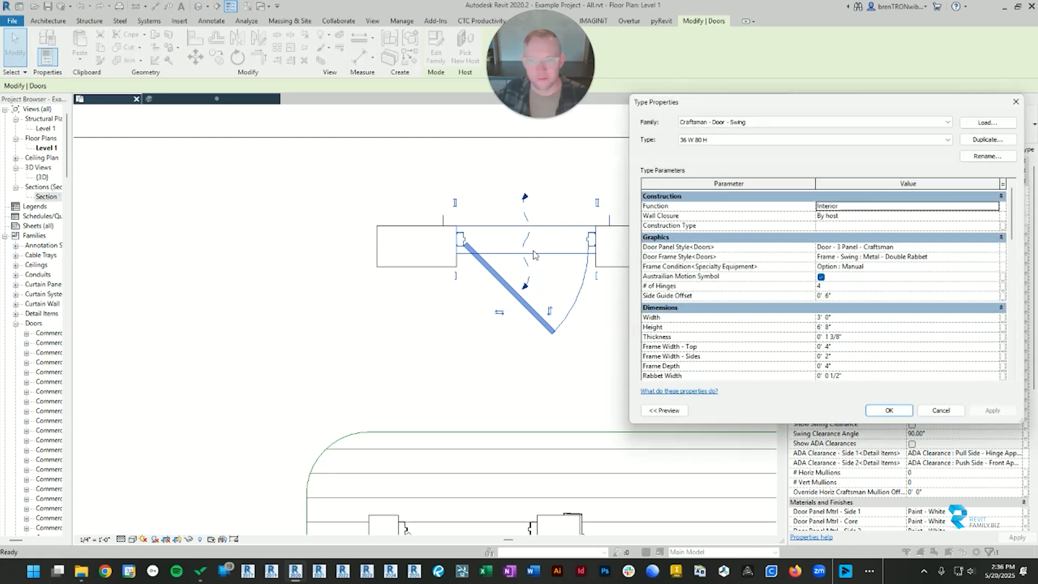
pyautogui.click(996, 258)
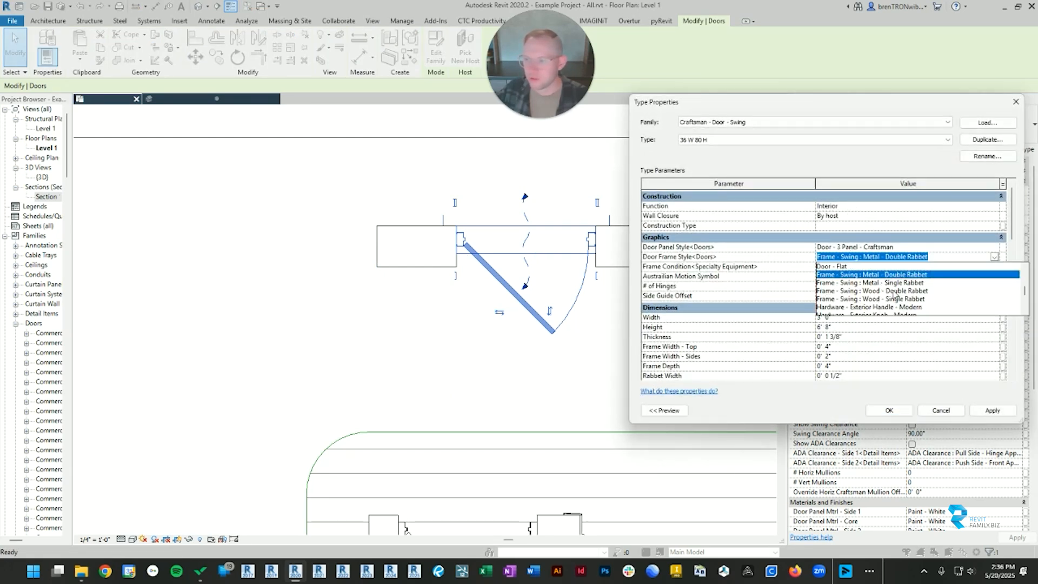
pyautogui.click(895, 292)
pyautogui.click(994, 267)
pyautogui.click(854, 281)
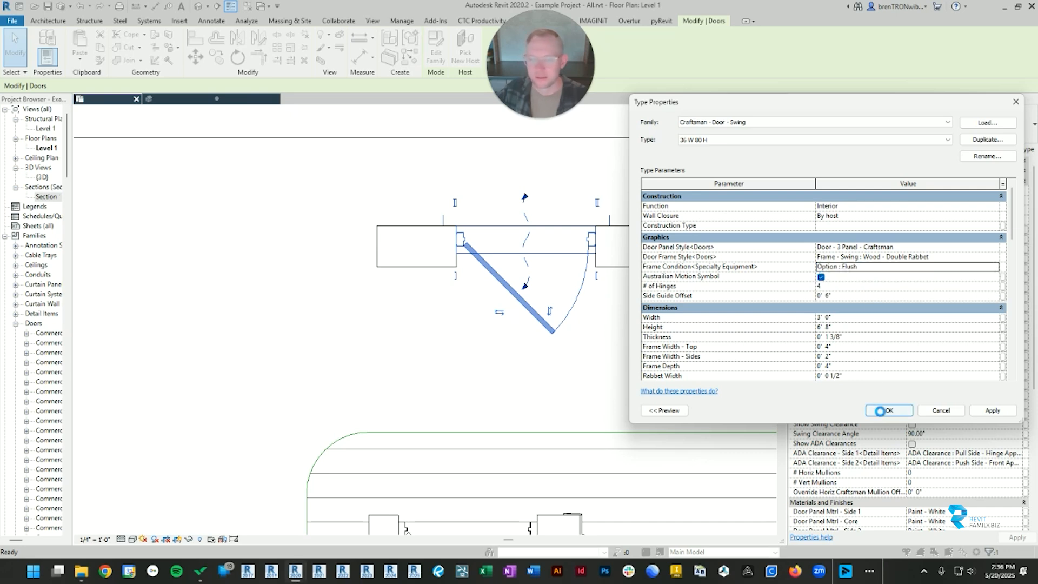
pyautogui.click(880, 411)
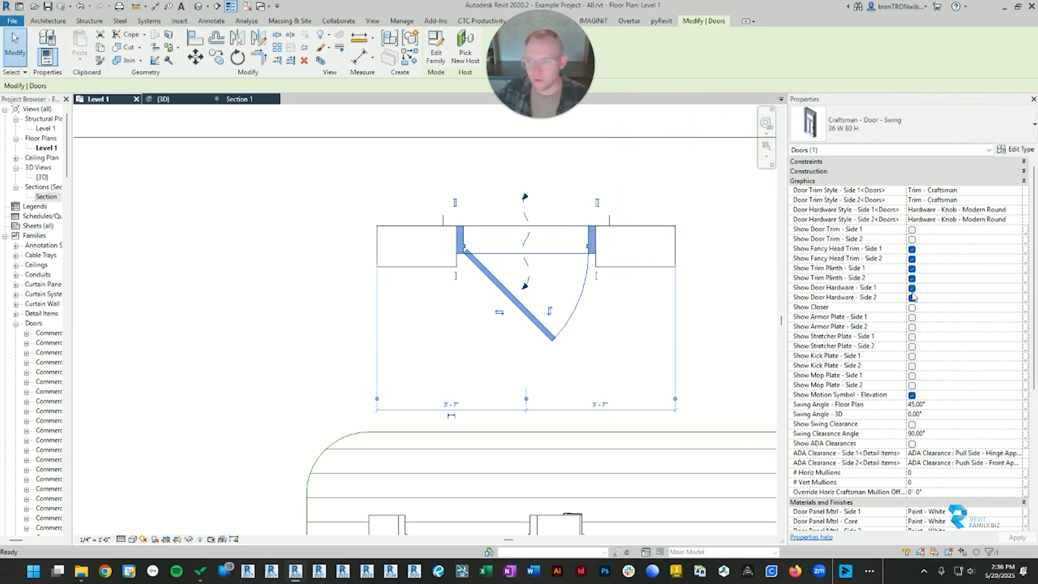
# Show the new door's trim on Side 1 and Side 2.
pyautogui.click(913, 230)
pyautogui.click(913, 239)
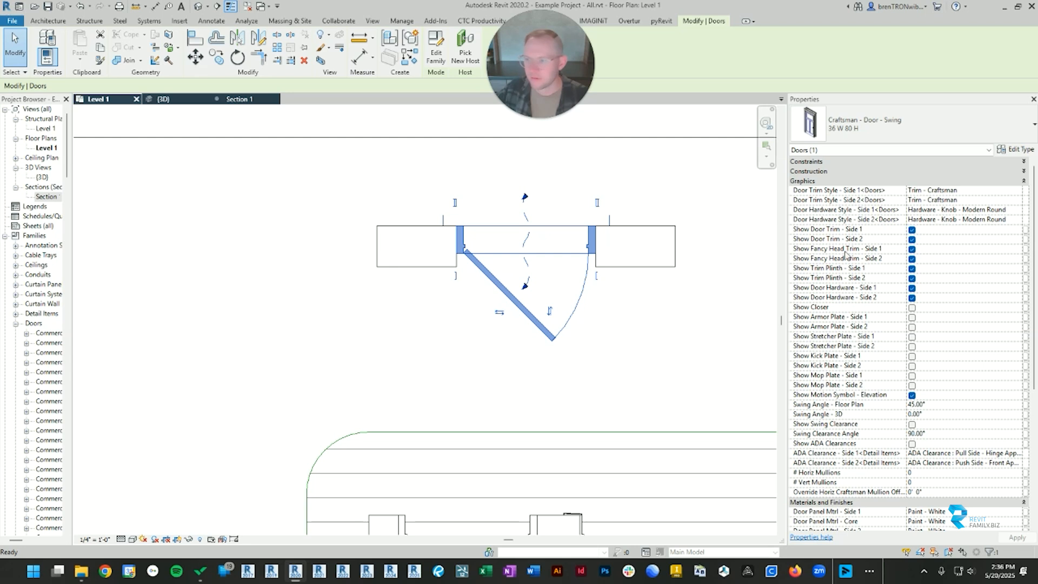
pyautogui.click(636, 323)
pyautogui.scroll(2, 579, 235)
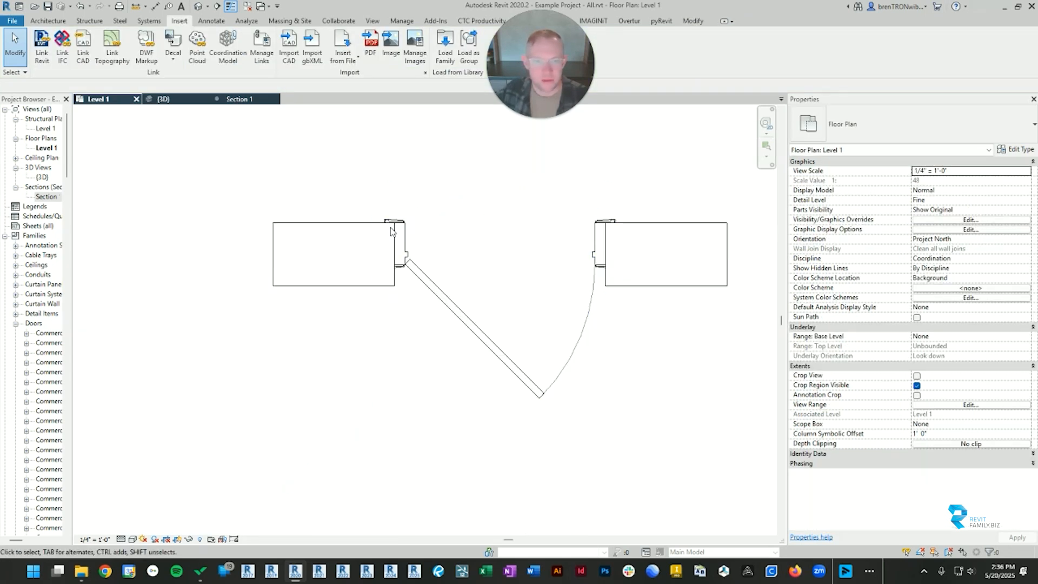
# Examine how the door's frame and trim sit against the joined thick Wall 1 and thin Wall 2 in plan.
pyautogui.scroll(4, 391, 229)
pyautogui.scroll(-5, 454, 197)
pyautogui.scroll(3, 642, 224)
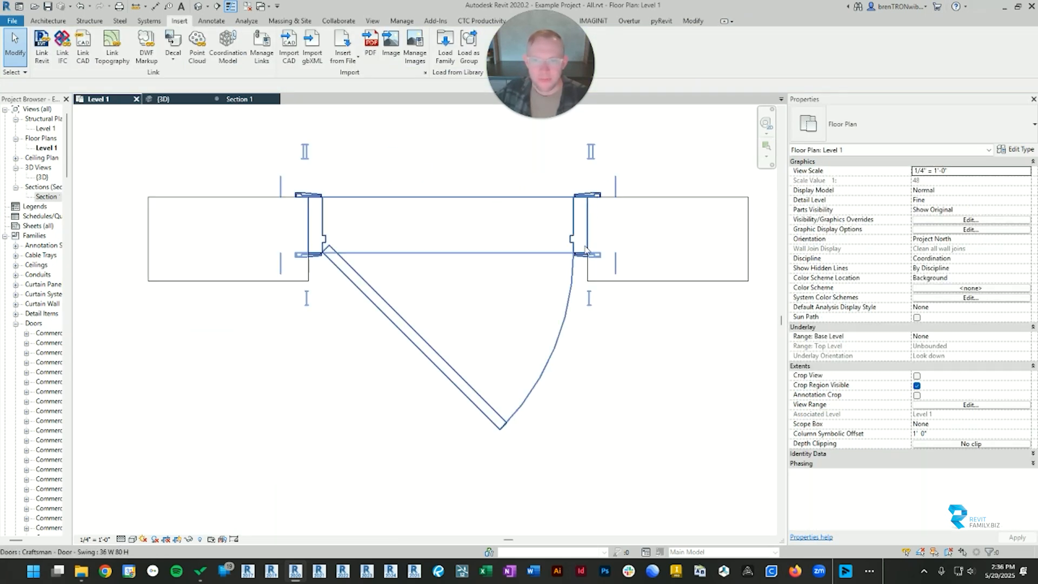
pyautogui.click(590, 273)
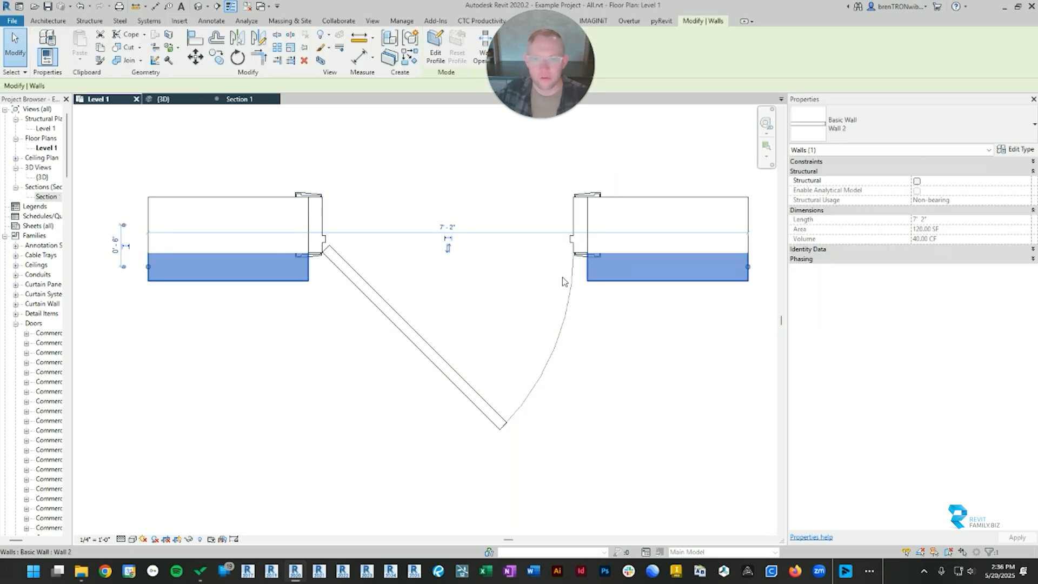
pyautogui.click(311, 338)
pyautogui.scroll(-2, 331, 352)
pyautogui.scroll(1, 411, 342)
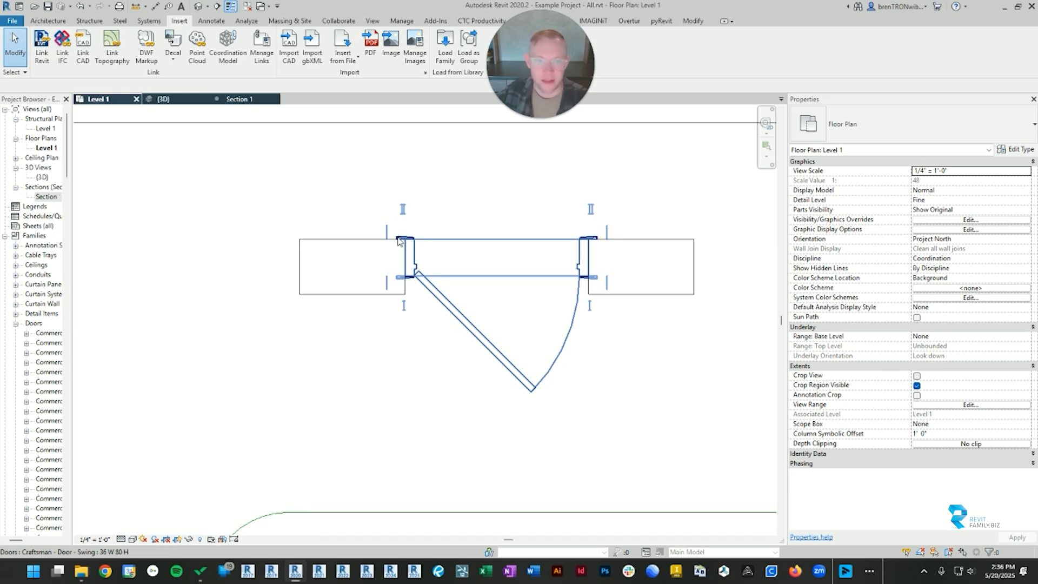
pyautogui.click(661, 245)
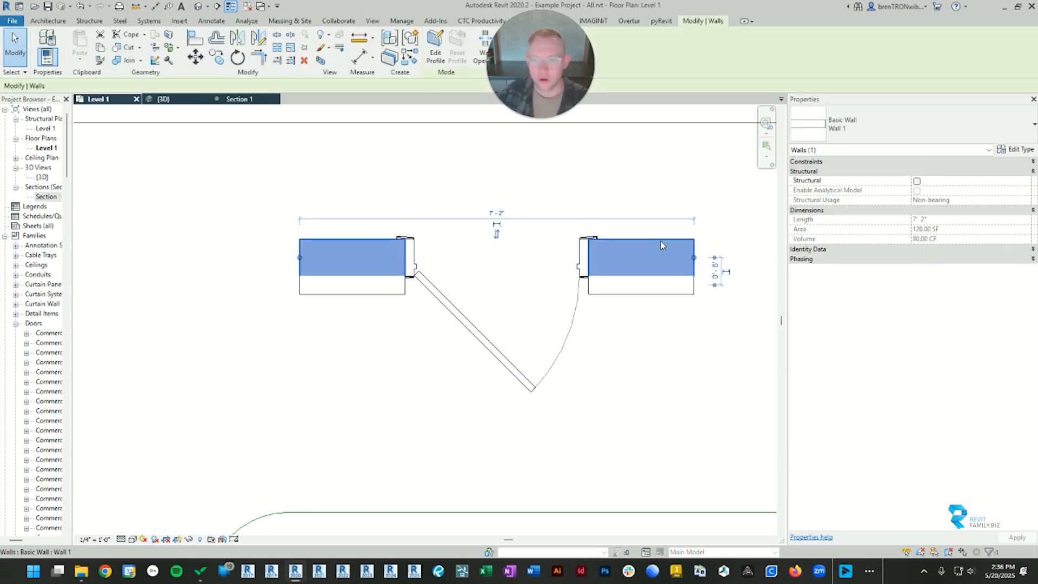
pyautogui.scroll(10, 592, 265)
# Inspect up close the door's swing-side trim and jamb where they meet the thinner Wall 2.
pyautogui.click(592, 266)
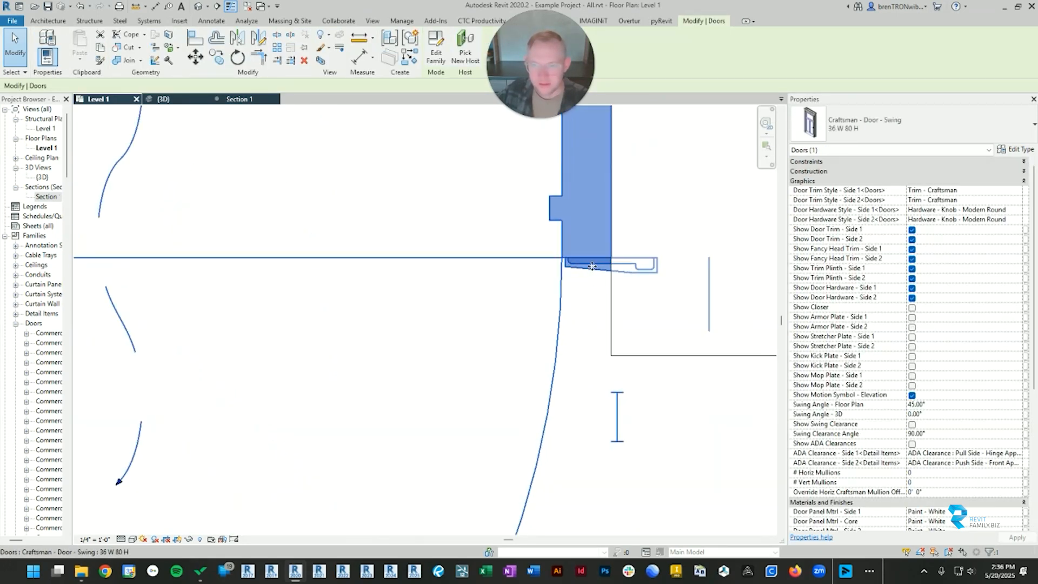
pyautogui.scroll(-2, 621, 287)
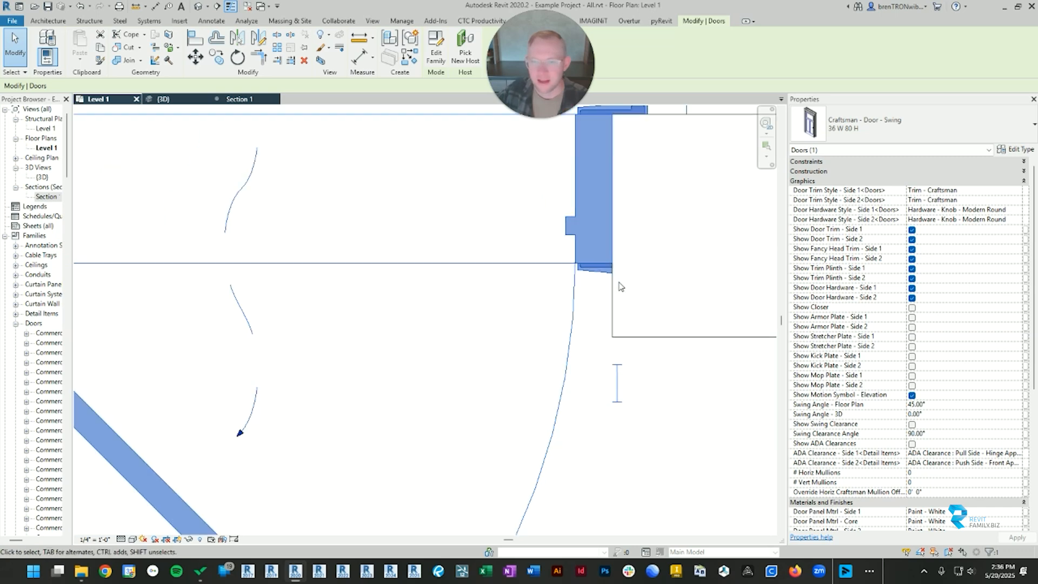
pyautogui.scroll(-2, 621, 286)
pyautogui.click(643, 342)
pyautogui.click(619, 362)
pyautogui.scroll(-2, 632, 334)
pyautogui.click(631, 334)
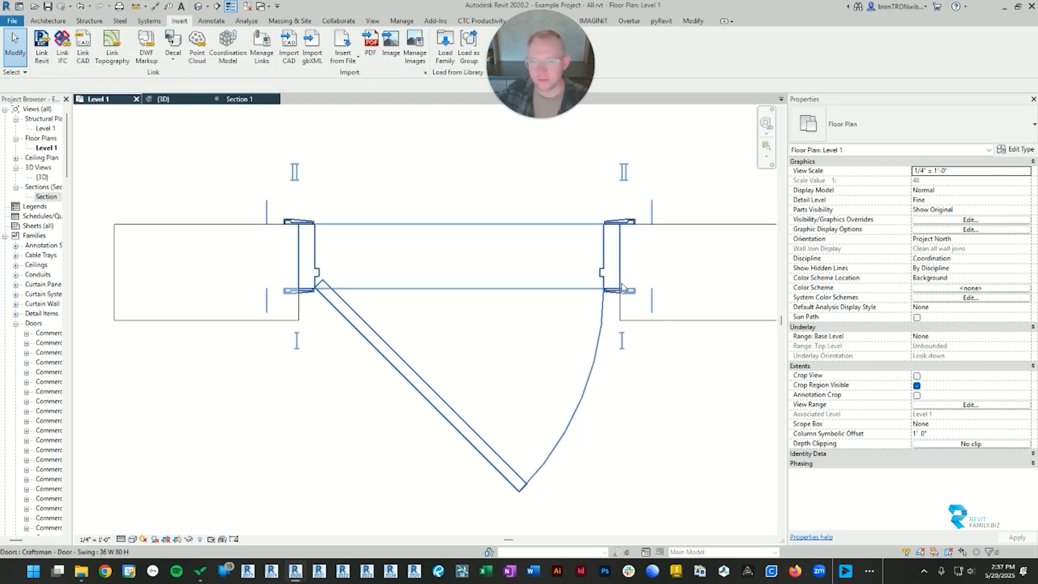
pyautogui.scroll(2, 617, 288)
pyautogui.click(683, 196)
pyautogui.scroll(-3, 635, 363)
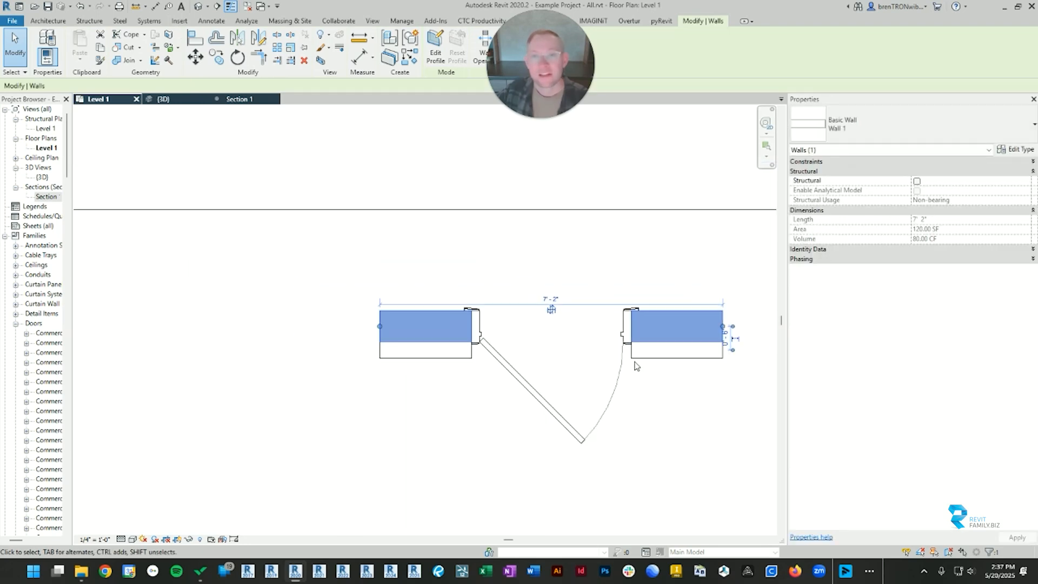
pyautogui.moveTo(634, 364); pyautogui.dragTo(535, 367, button='middle')
pyautogui.press('Escape')
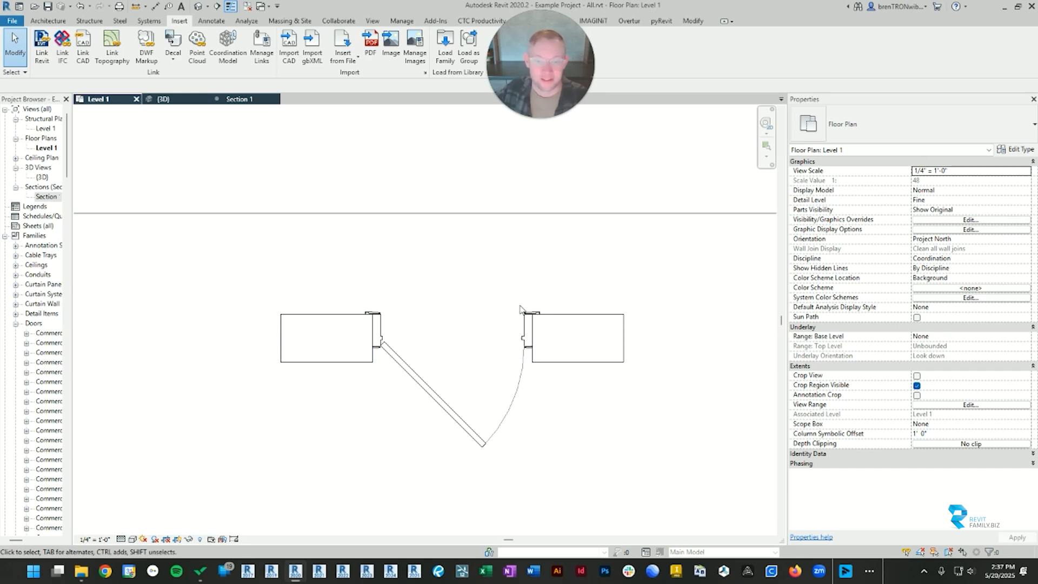
# Set Frame Extension - Side 2 to 4" for the door in the joined walls.
pyautogui.click(538, 354)
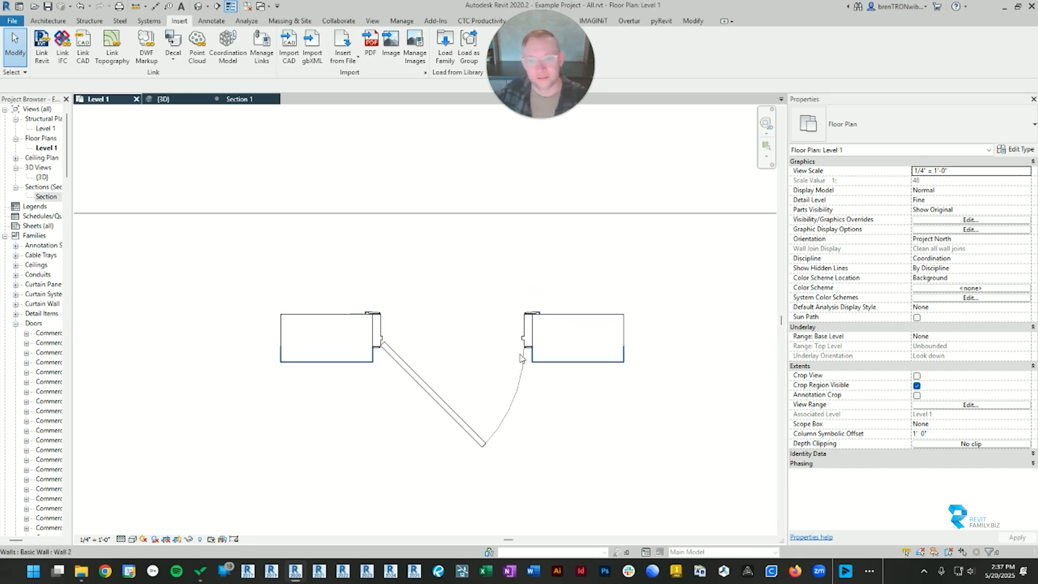
pyautogui.click(528, 330)
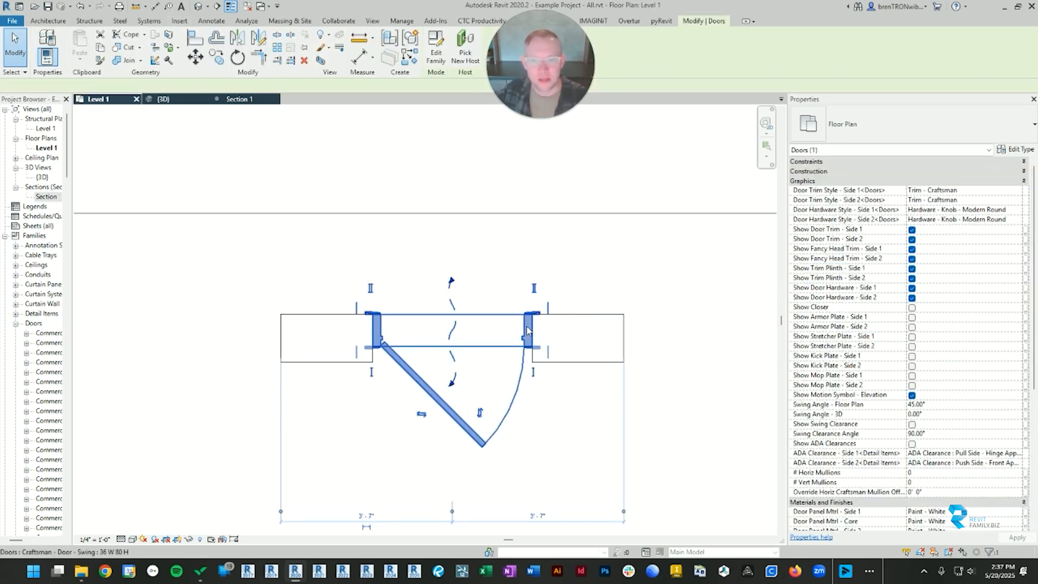
pyautogui.scroll(-5, 871, 414)
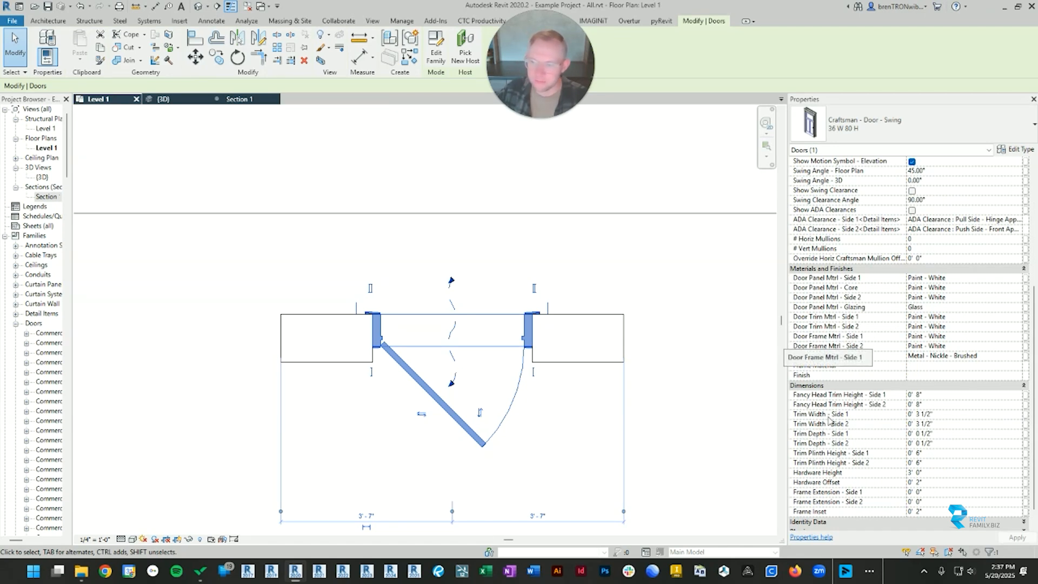
pyautogui.scroll(-1, 830, 421)
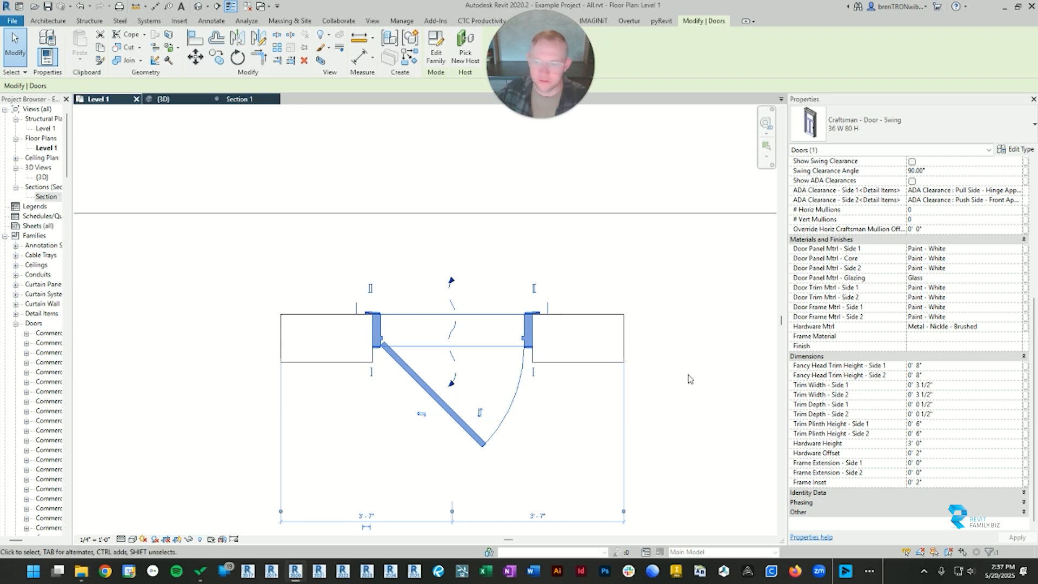
pyautogui.click(953, 474)
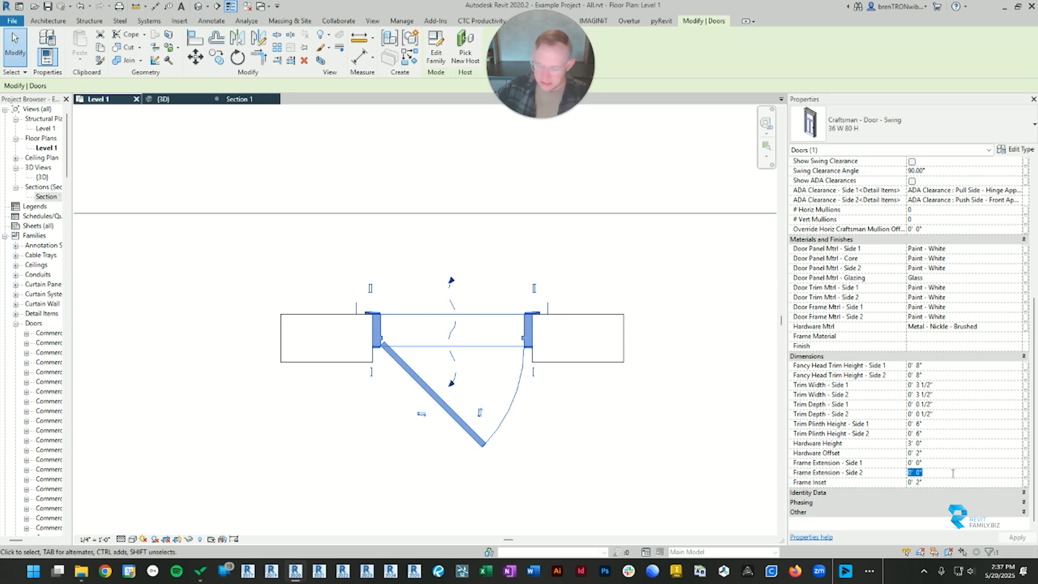
pyautogui.write('4"')
pyautogui.press('Return')
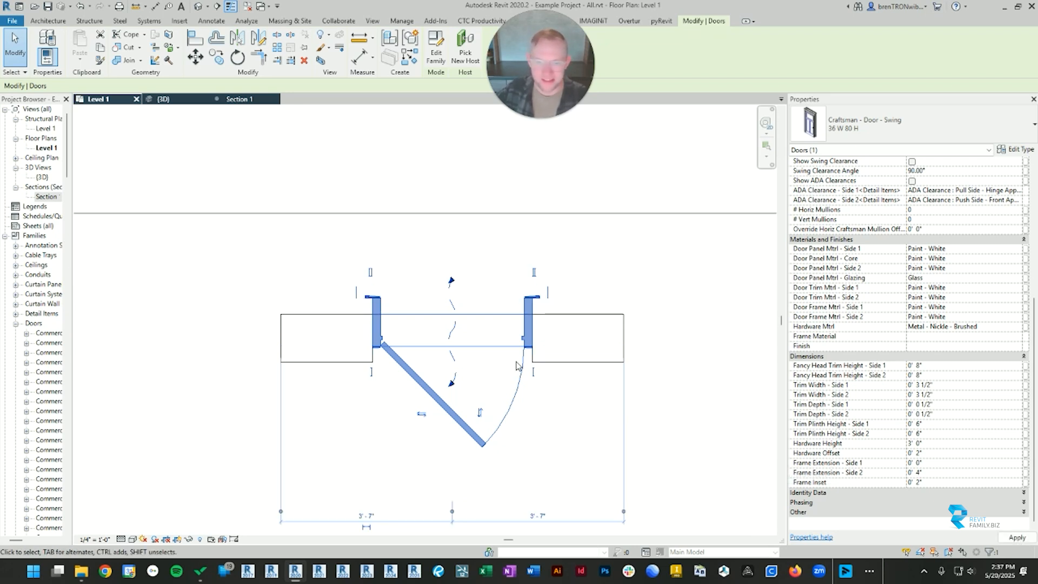
# Reset the door's Frame Extension - Side 2 to 0 and set Frame Extension - Side 1 to 4".
pyautogui.click(941, 473)
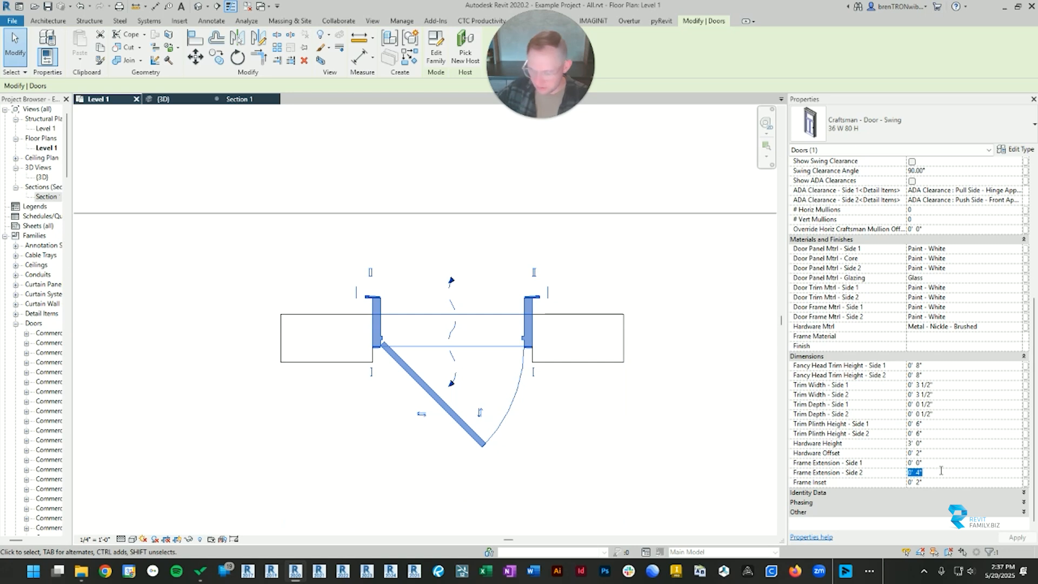
pyautogui.write('0')
pyautogui.click(944, 464)
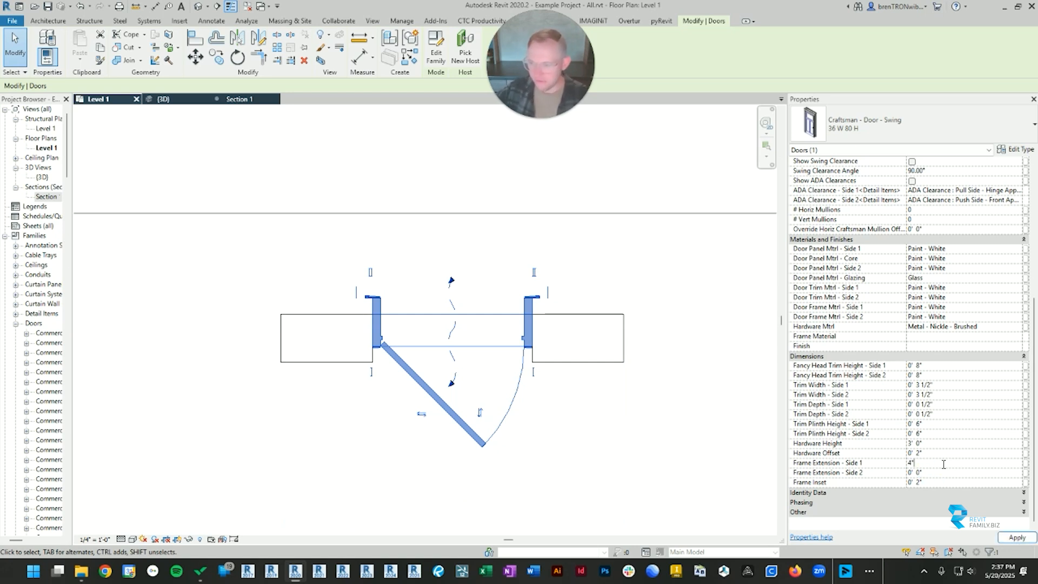
pyautogui.write('4"')
pyautogui.press('Return')
pyautogui.press('Escape')
# Examine the extended frame and the trim on both outer faces of the joined walls.
pyautogui.scroll(5, 540, 366)
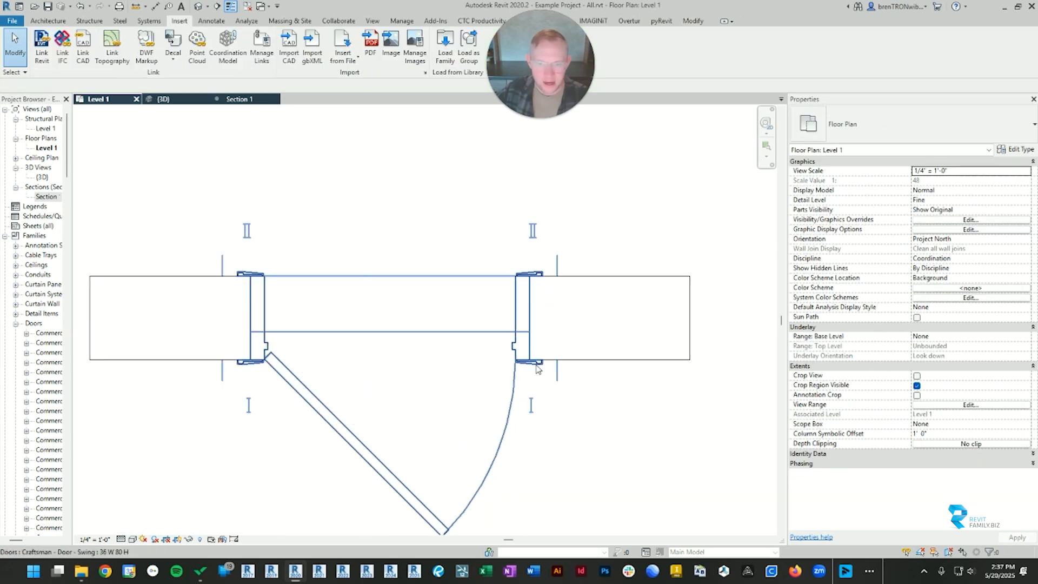
pyautogui.scroll(-5, 541, 366)
pyautogui.click(630, 300)
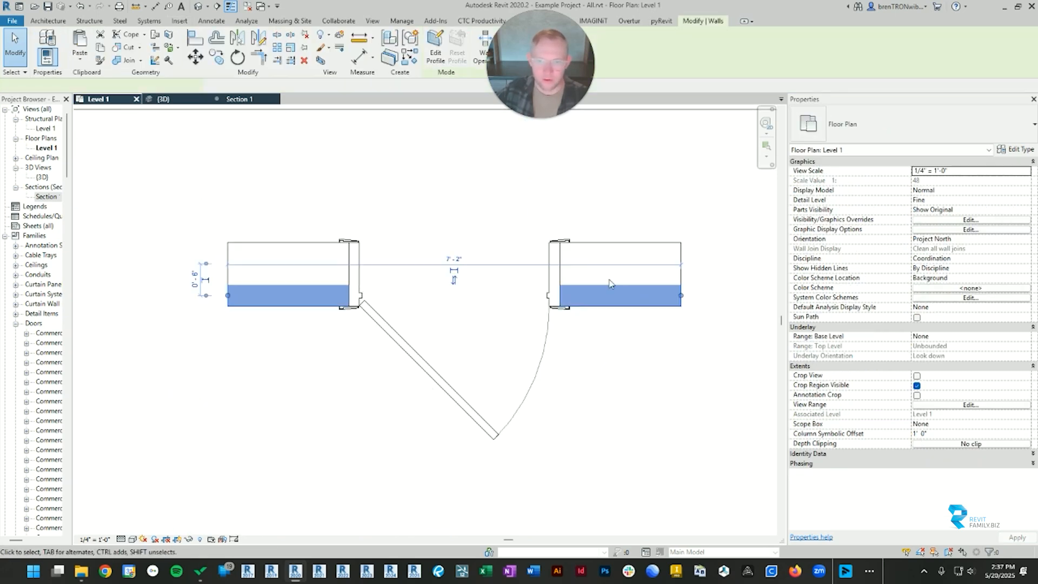
pyautogui.scroll(-4, 576, 298)
pyautogui.press('Escape')
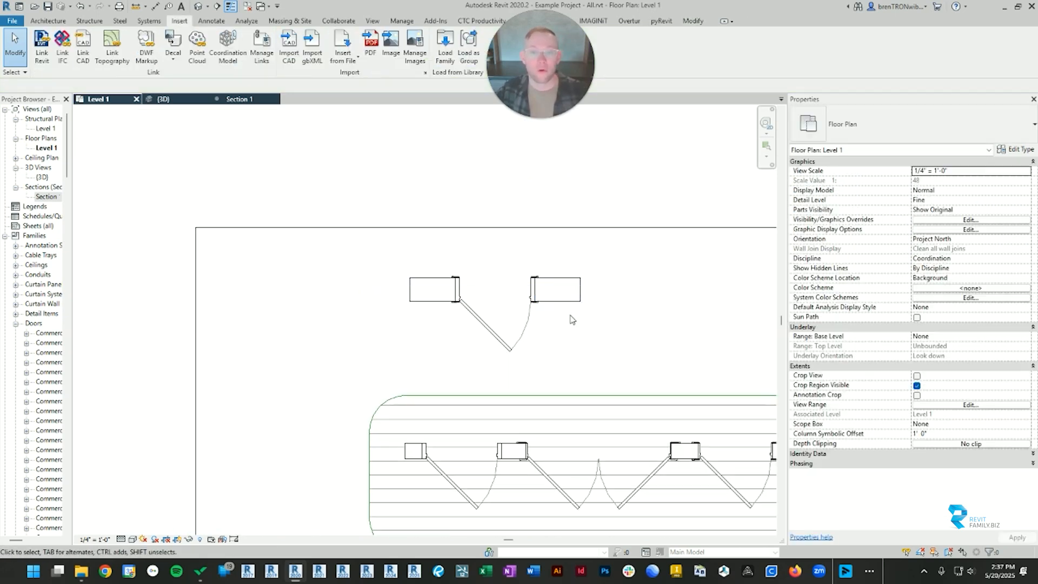
pyautogui.moveTo(647, 329); pyautogui.dragTo(490, 324, button='middle')
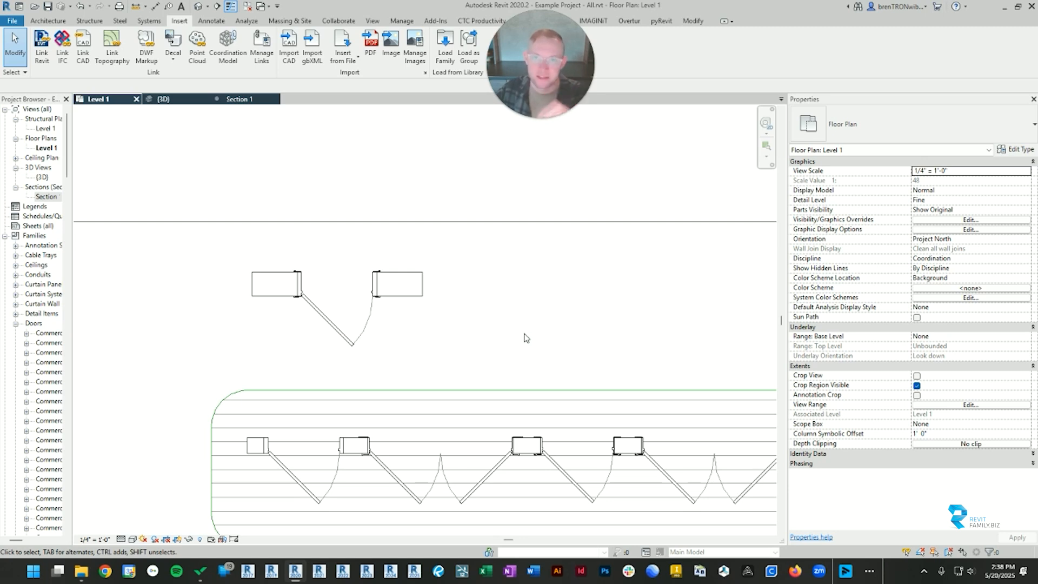
pyautogui.scroll(3, 432, 319)
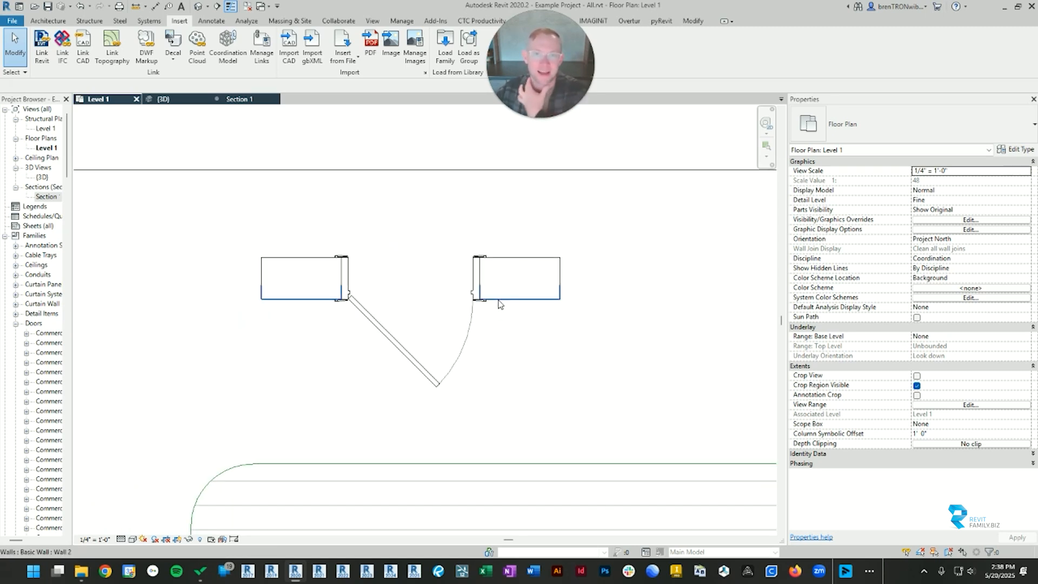
pyautogui.click(474, 285)
pyautogui.scroll(5, 408, 335)
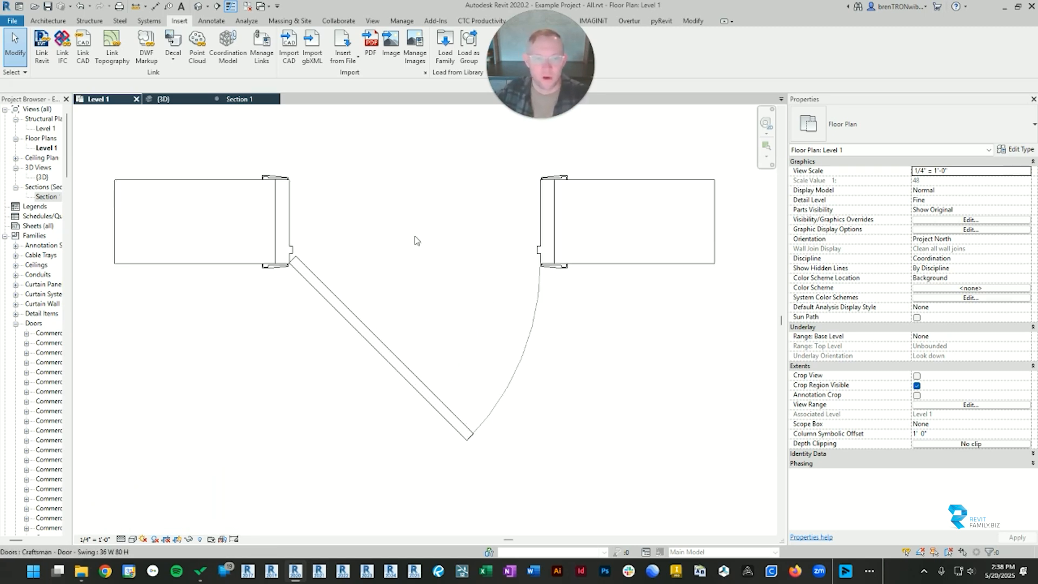
pyautogui.scroll(-7, 349, 306)
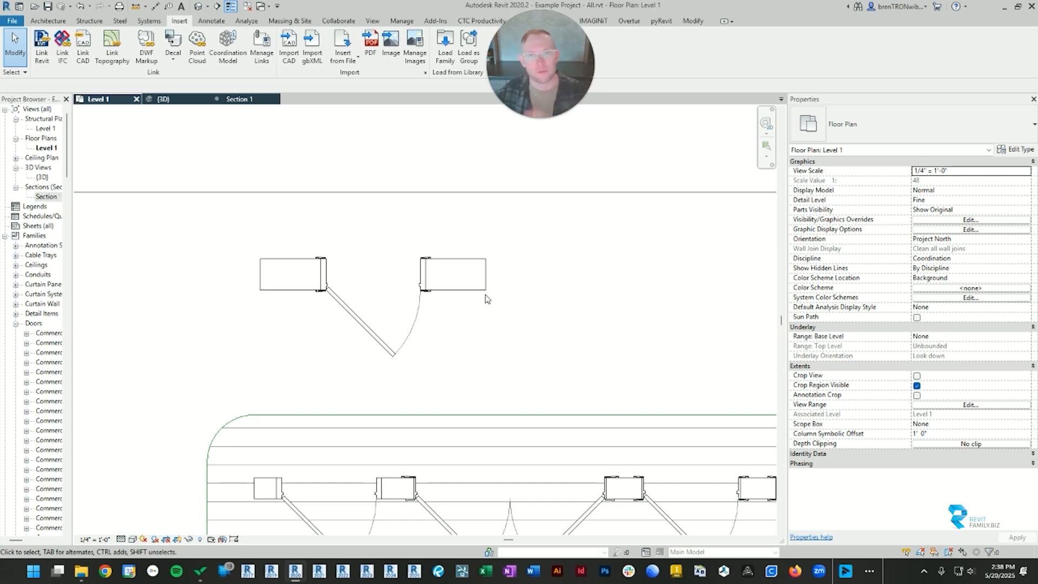
# Delete the door in the joined walls together with the thin Wall 2 and the thick Wall 1.
pyautogui.click(327, 277)
pyautogui.press('Delete')
pyautogui.click(325, 291)
pyautogui.press('Delete')
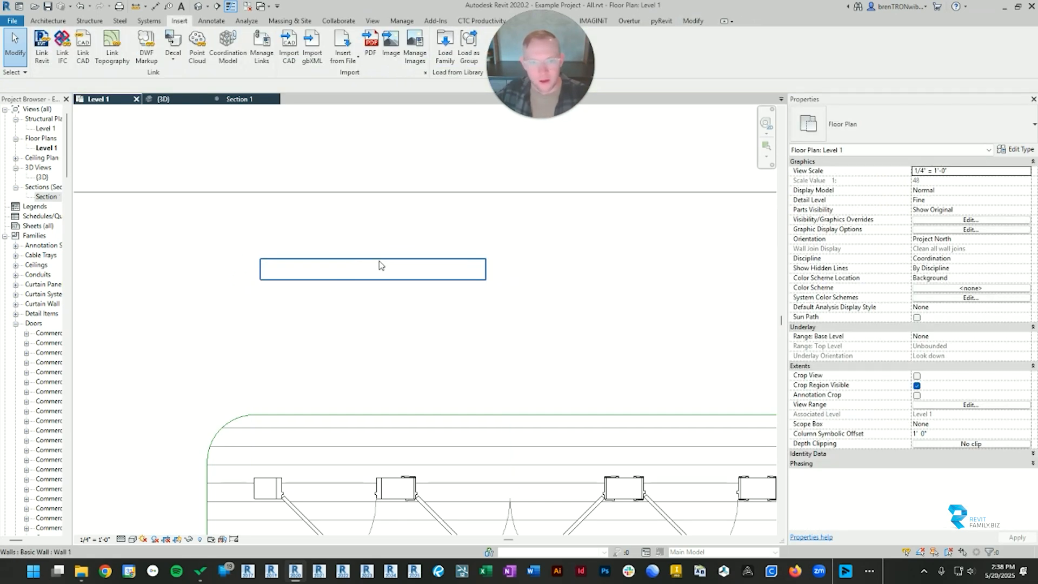
pyautogui.click(378, 261)
pyautogui.press('Delete')
# Review the material and dimension parameters of the first swing door in the lower row.
pyautogui.click(390, 505)
pyautogui.scroll(-5, 988, 383)
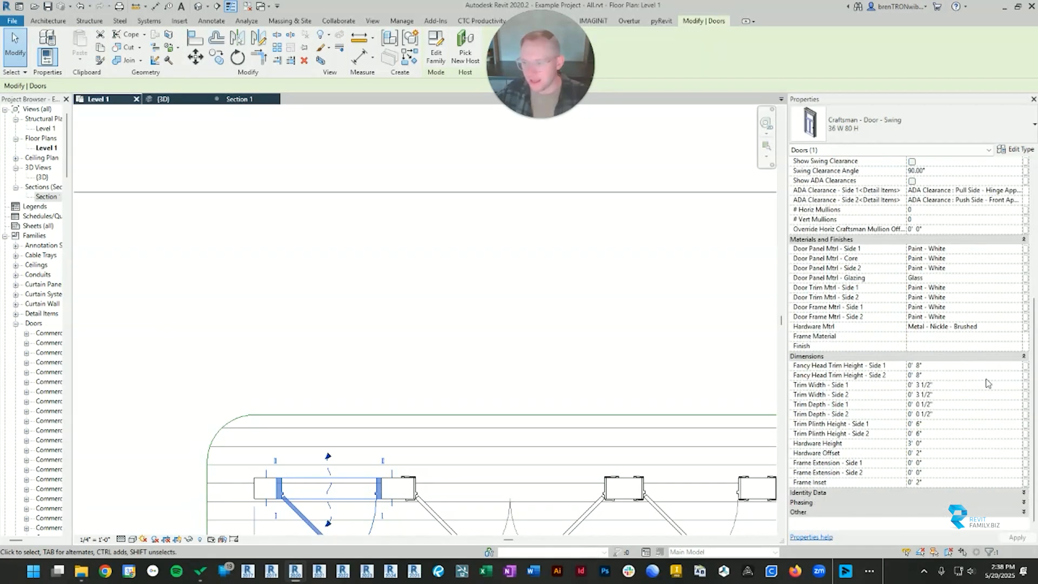
pyautogui.moveTo(352, 389); pyautogui.dragTo(364, 295, button='middle')
pyautogui.click(362, 298)
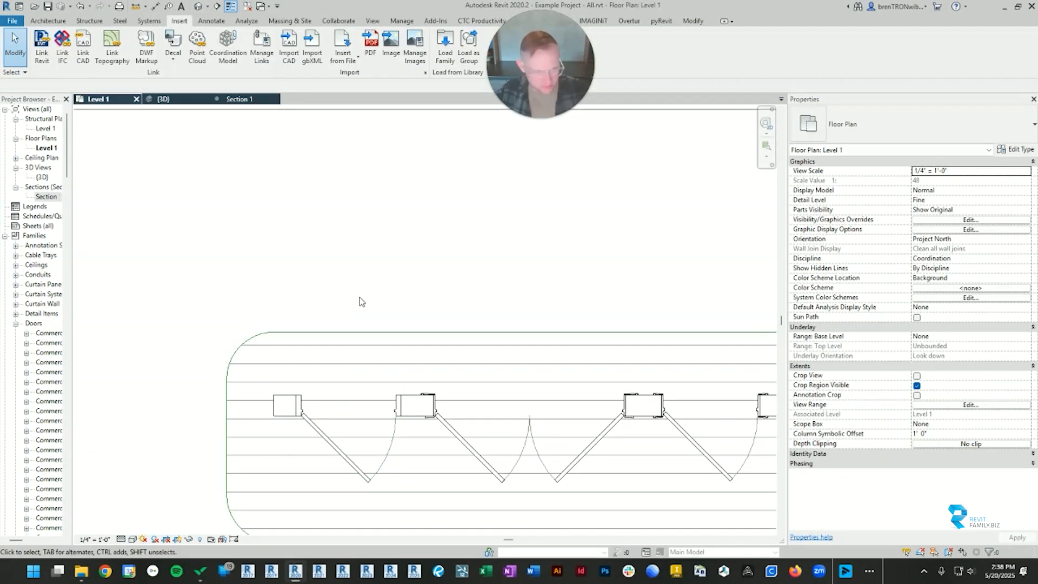
# Undo the deletions, the joined-wall door example, and the earlier frame changes to the first door in the row.
pyautogui.hotkey('ctrl', 'z')
pyautogui.hotkey('ctrl', 'z')
pyautogui.hotkey('ctrl', 'z')
pyautogui.hotkey('ctrl', 'z')
pyautogui.hotkey('ctrl', 'z')
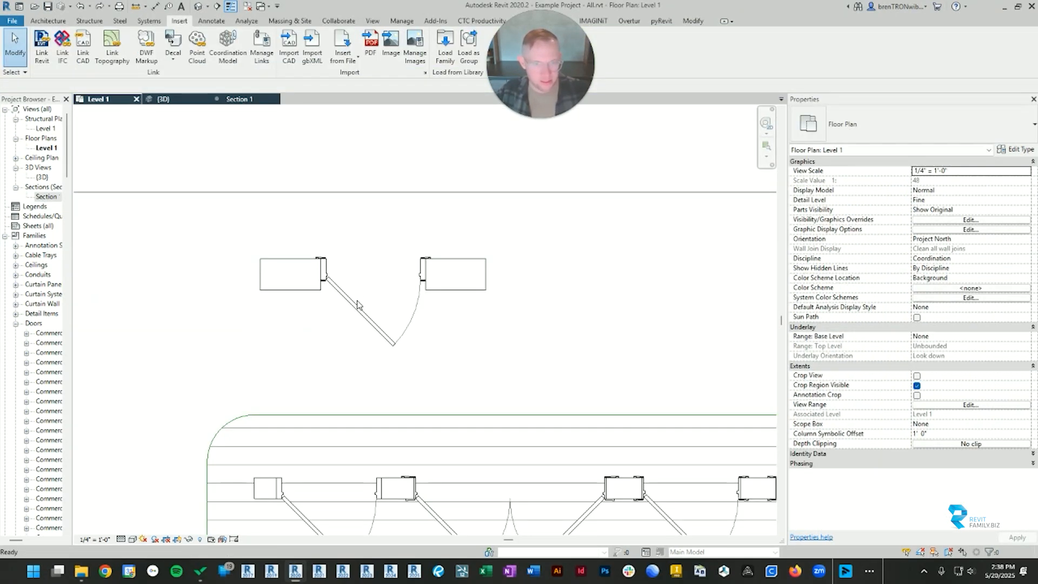
pyautogui.hotkey('ctrl', 'z')
pyautogui.hotkey('ctrl', 'z')
pyautogui.hotkey('ctrl', 'z')
pyautogui.hotkey('ctrl', 'z')
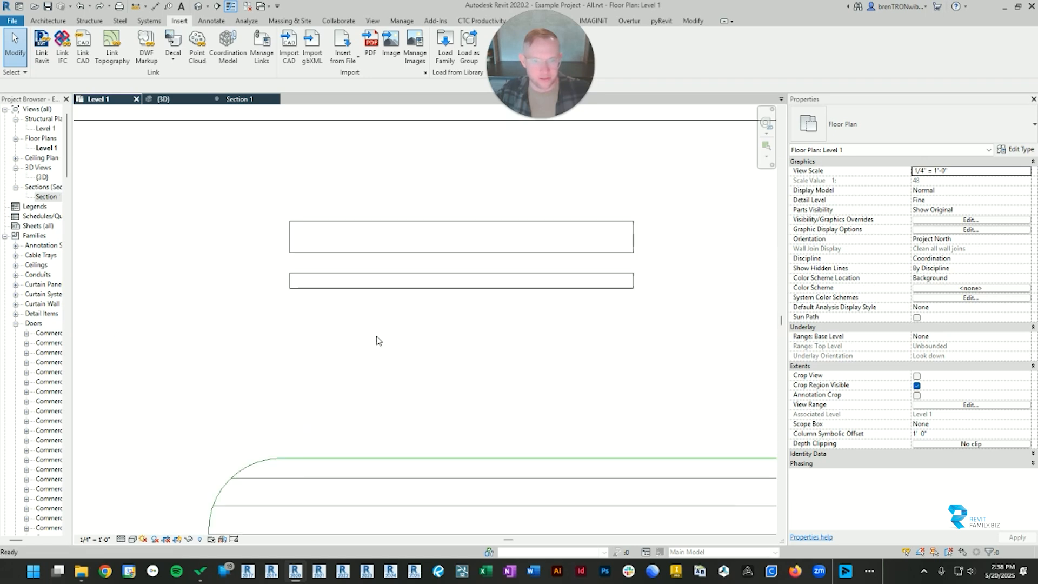
pyautogui.hotkey('ctrl', 'z')
pyautogui.hotkey('ctrl', 'z')
pyautogui.hotkey('ctrl', 'z')
pyautogui.hotkey('ctrl', 'z')
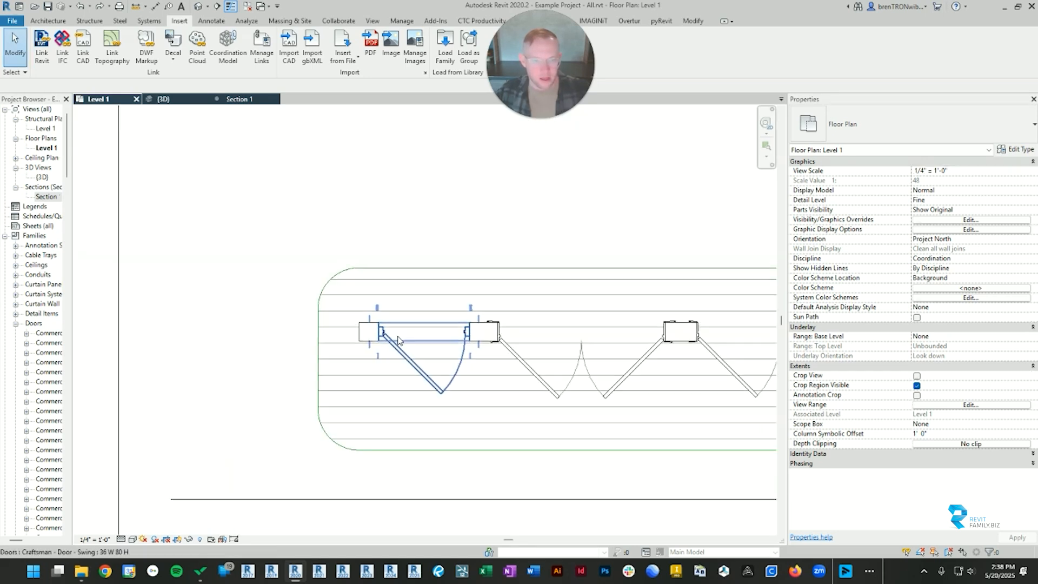
pyautogui.hotkey('ctrl', 'z')
pyautogui.hotkey('ctrl', 'z')
pyautogui.hotkey('ctrl', 'z')
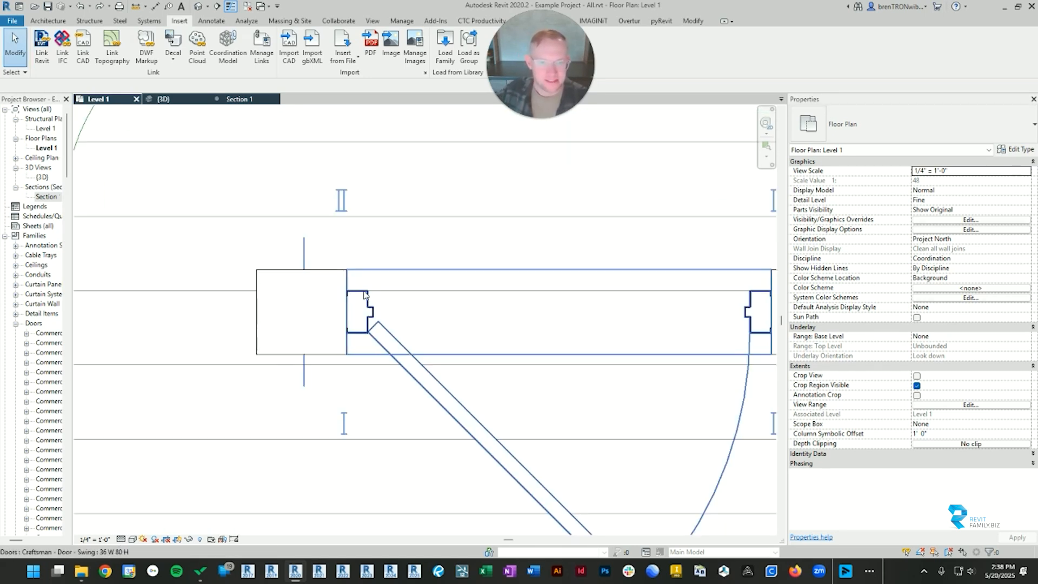
pyautogui.hotkey('ctrl', 'z')
pyautogui.hotkey('ctrl', 'z')
pyautogui.hotkey('ctrl', 'z')
pyautogui.hotkey('ctrl', 'z')
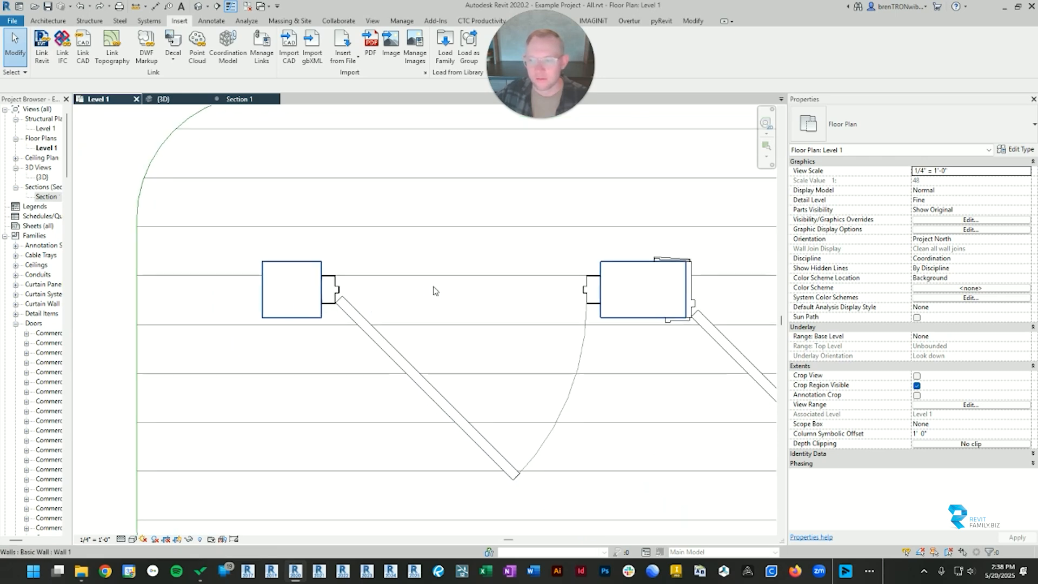
# Set the Frame Inset of the first swing door in the lower row to 0" so the frame sits flush with the wall face.
pyautogui.click(593, 282)
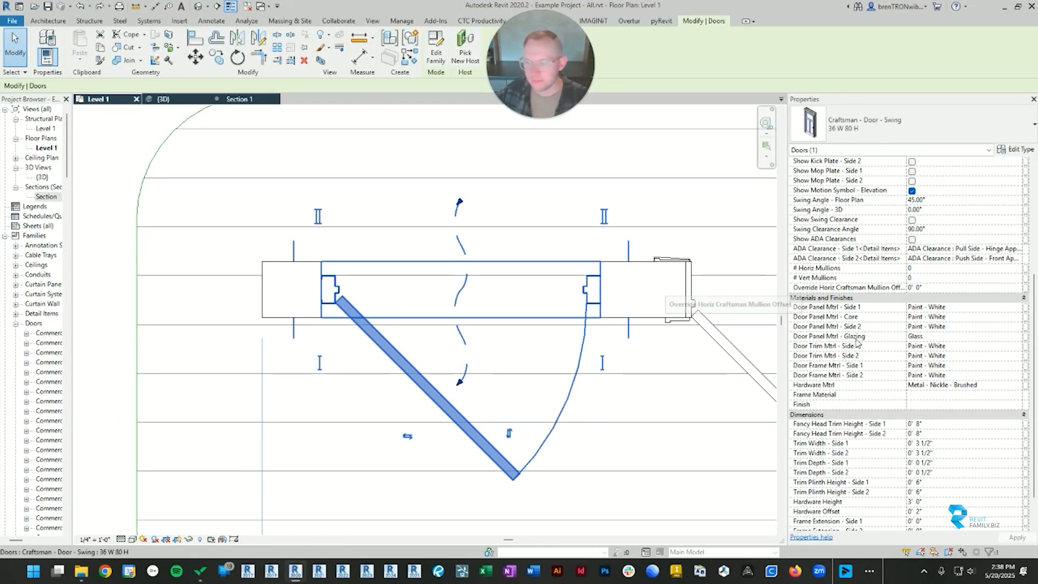
pyautogui.scroll(4, 598, 312)
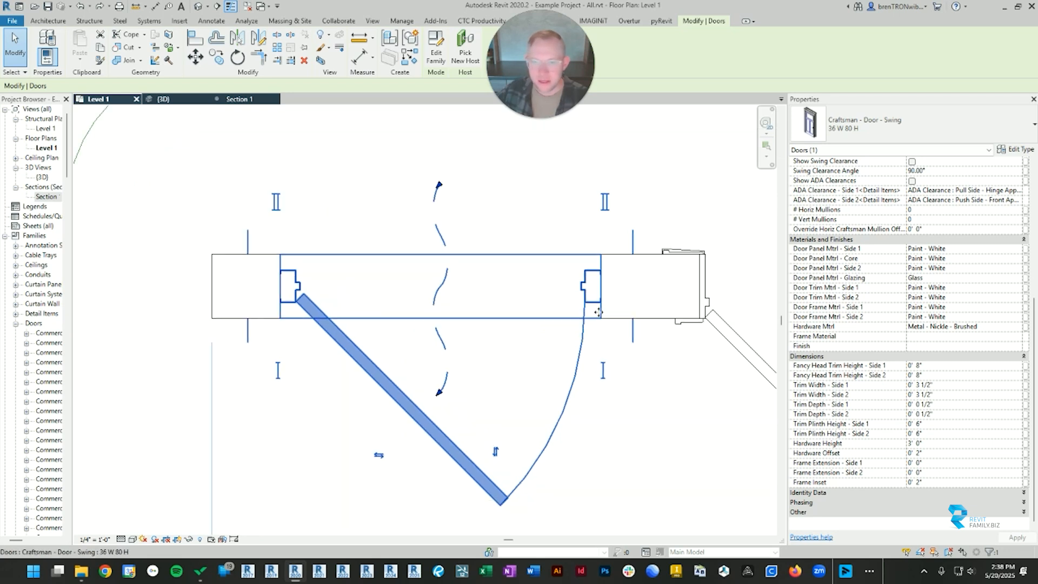
pyautogui.scroll(-3, 528, 398)
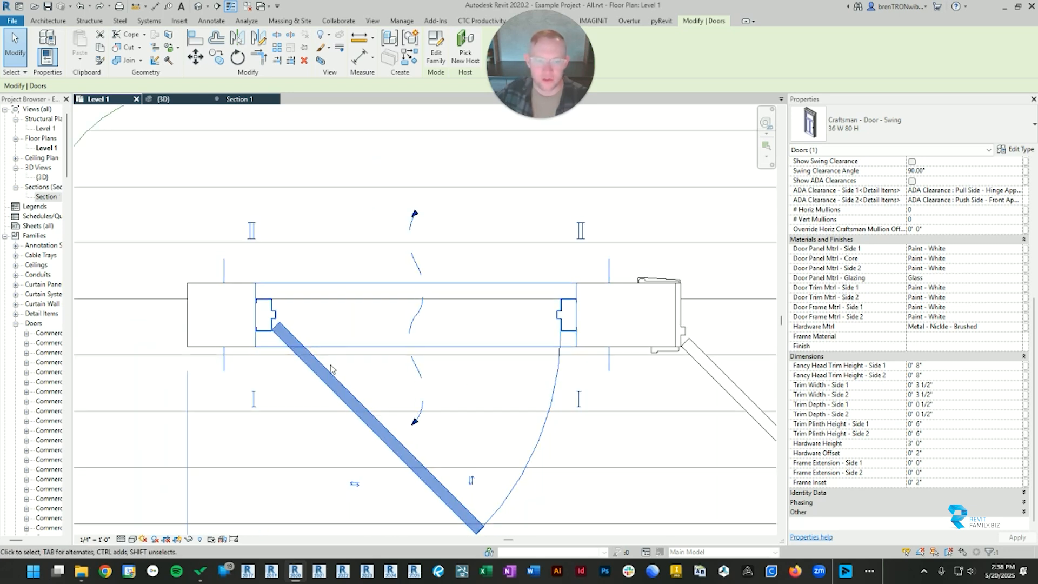
pyautogui.moveTo(335, 368); pyautogui.dragTo(373, 338, button='middle')
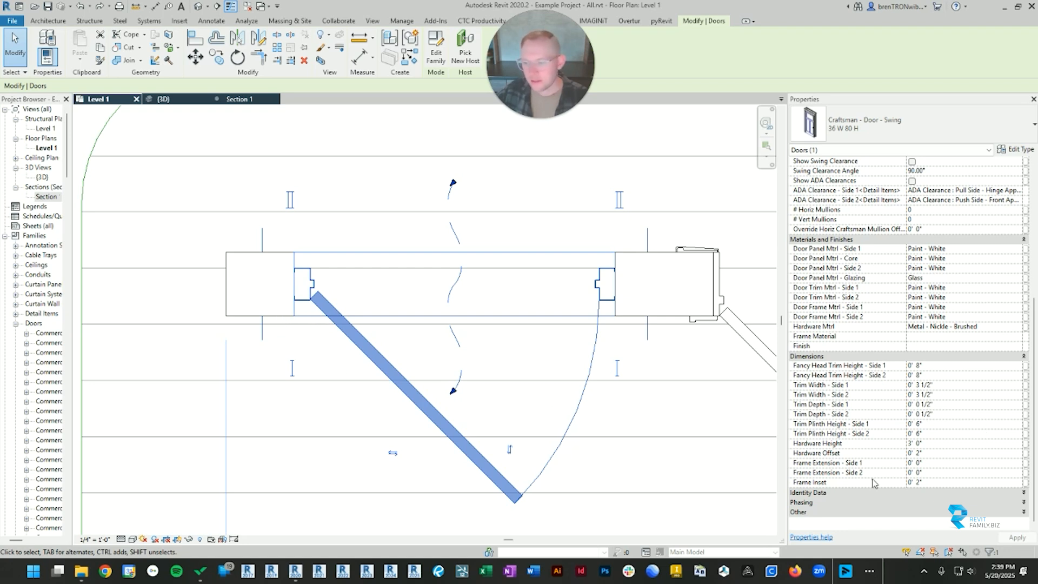
pyautogui.click(956, 482)
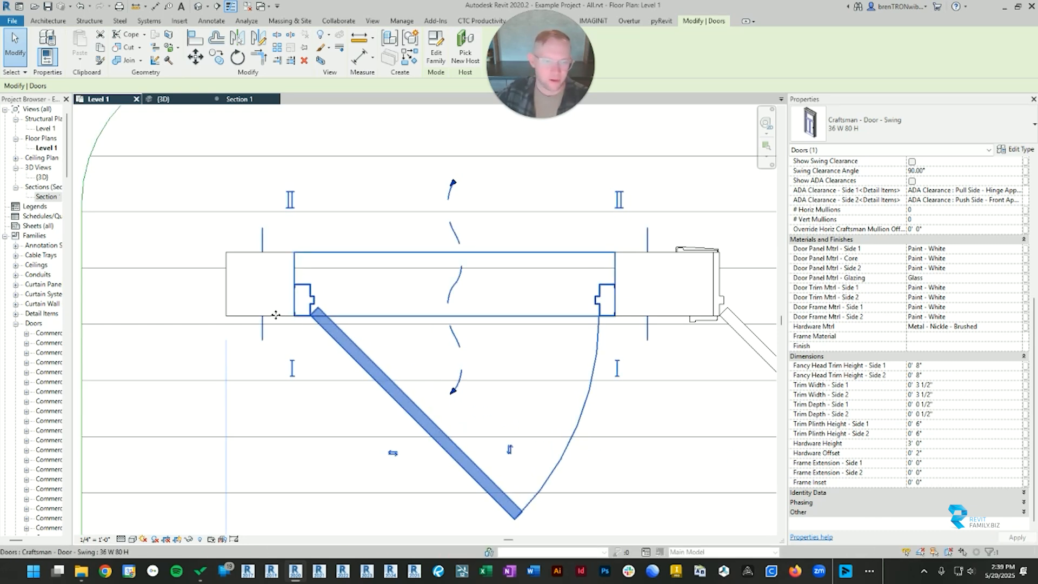
# Set the same door's Frame Inset to 6".
pyautogui.click(960, 473)
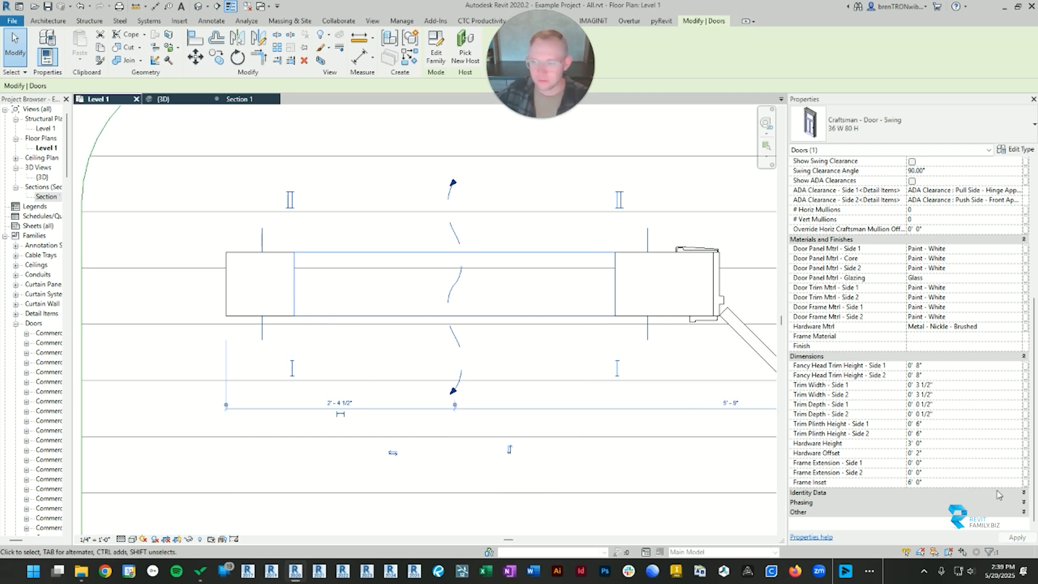
pyautogui.click(947, 480)
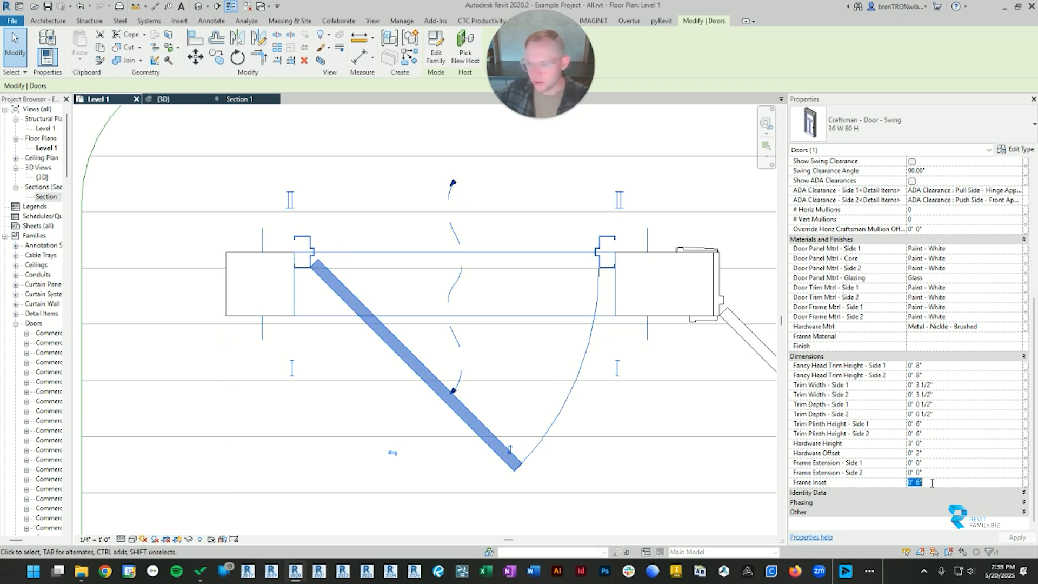
# Set the swing door's Frame Inset to 3" and deselect the door.
pyautogui.press('Return')
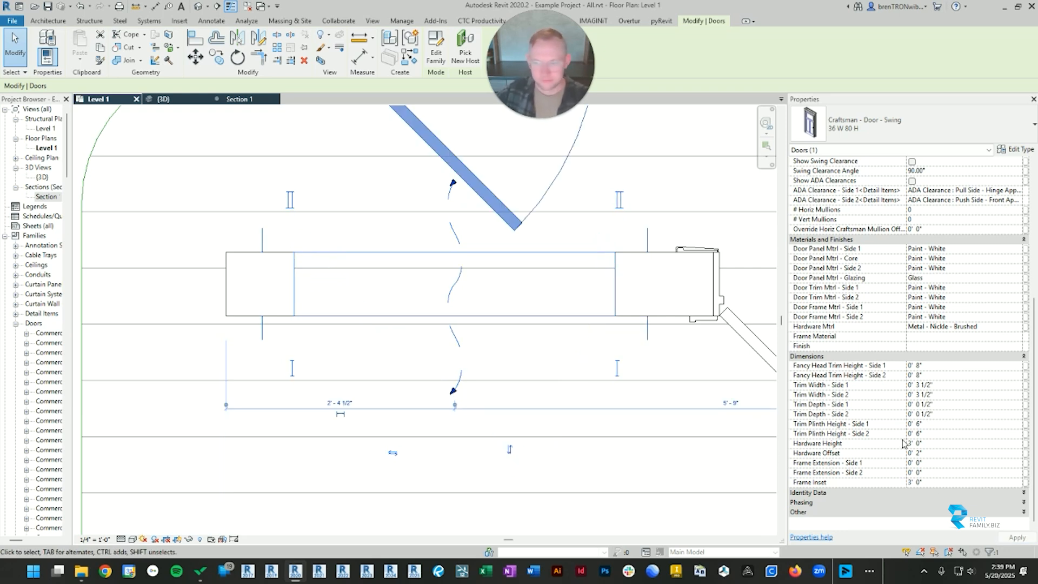
pyautogui.click(960, 481)
pyautogui.press('Return')
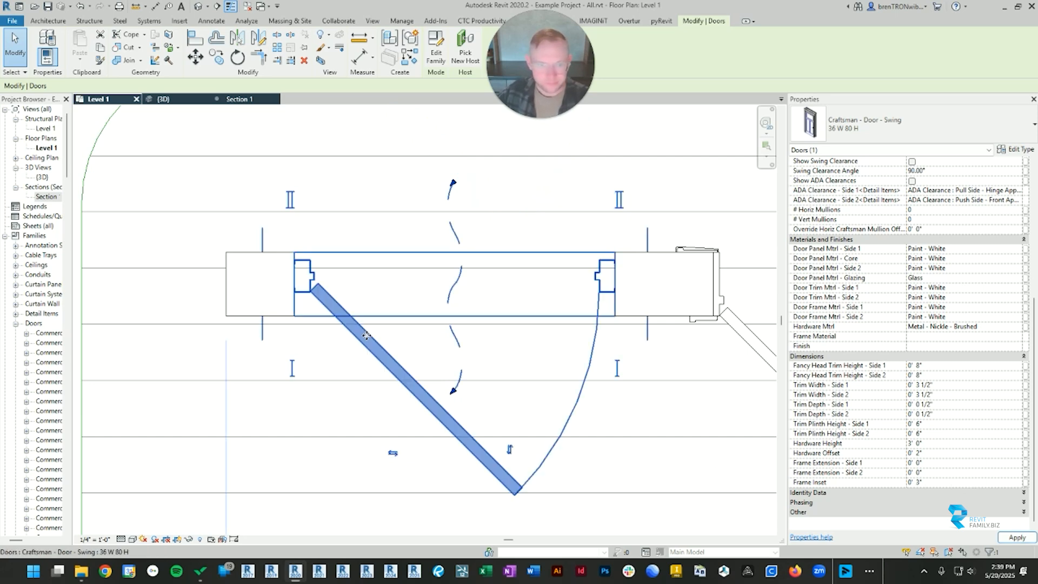
pyautogui.press('Escape')
pyautogui.scroll(-1, 461, 326)
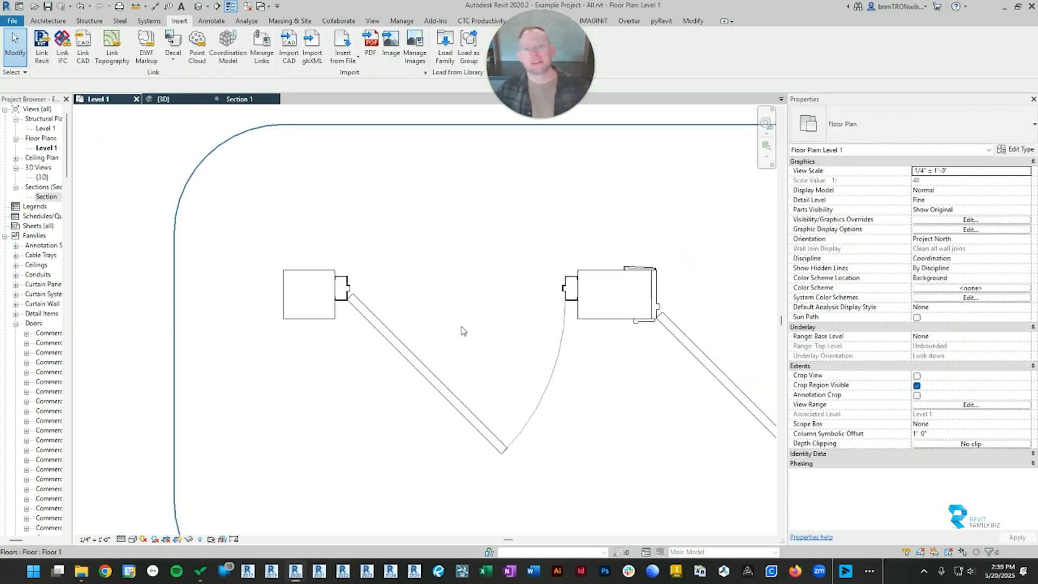
pyautogui.click(343, 308)
pyautogui.click(345, 304)
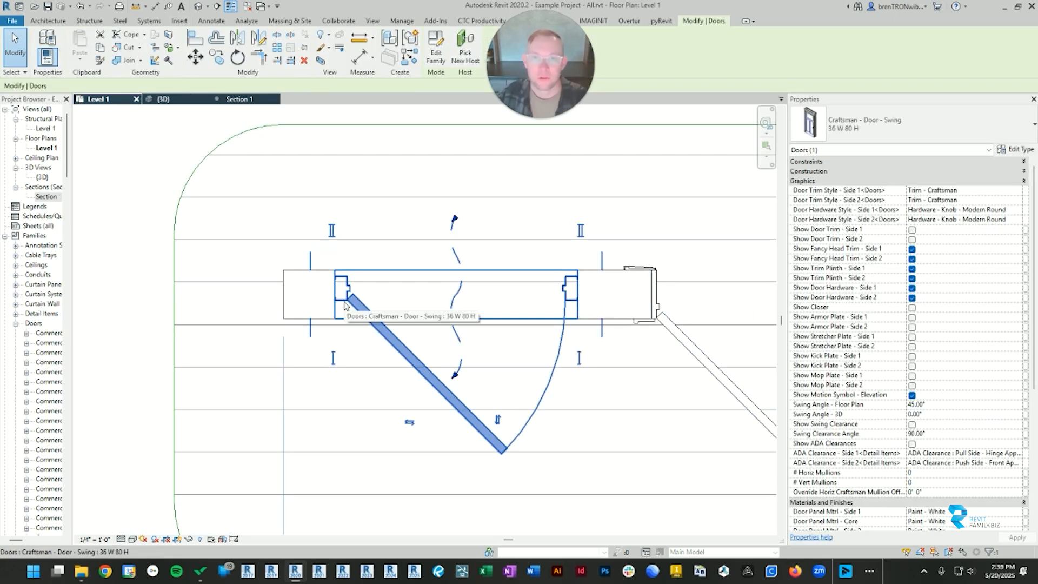
pyautogui.scroll(-1, 600, 346)
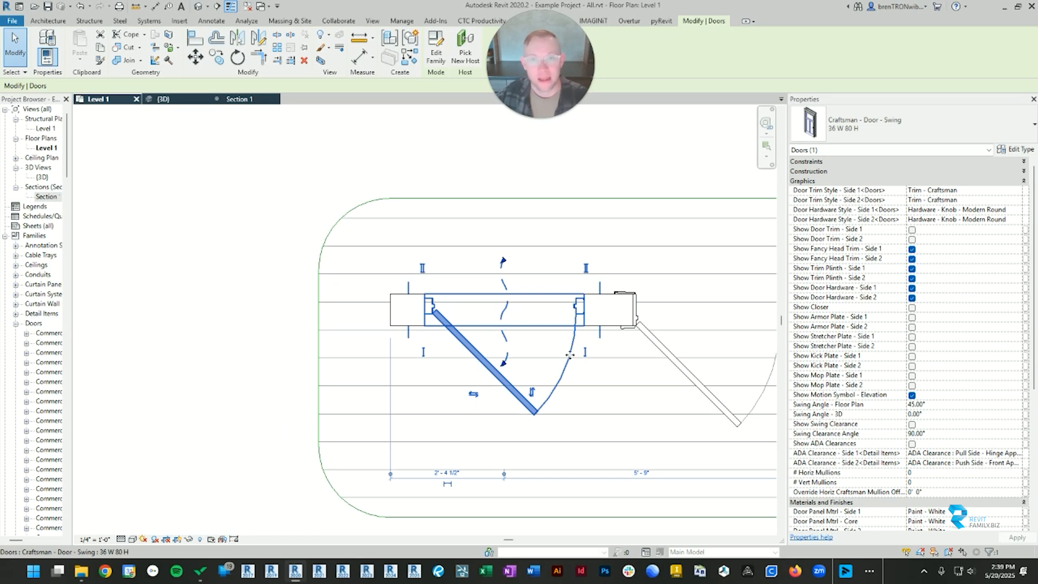
pyautogui.scroll(-3, 572, 352)
pyautogui.press('Escape')
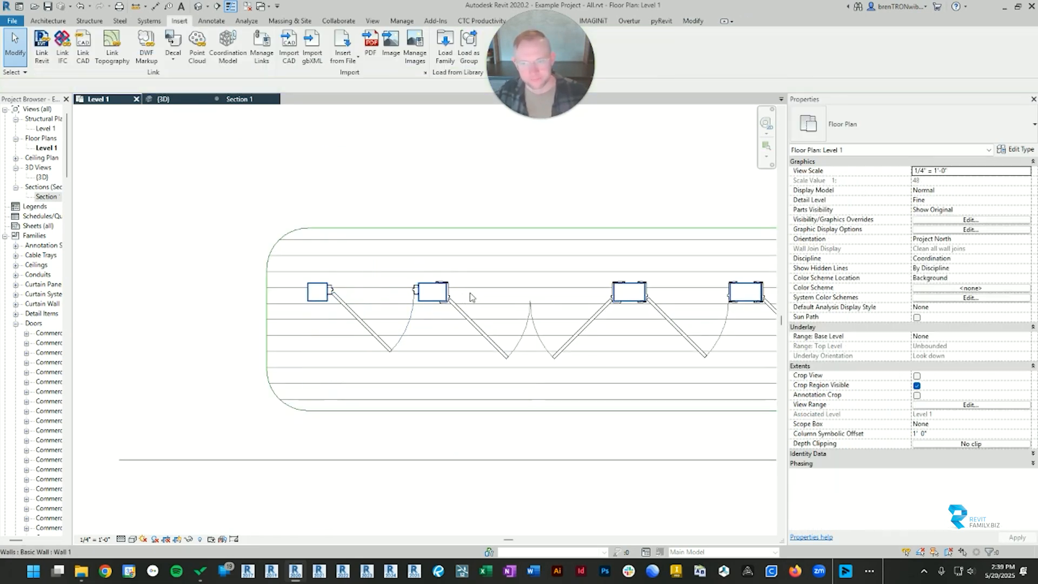
pyautogui.scroll(-5, 595, 292)
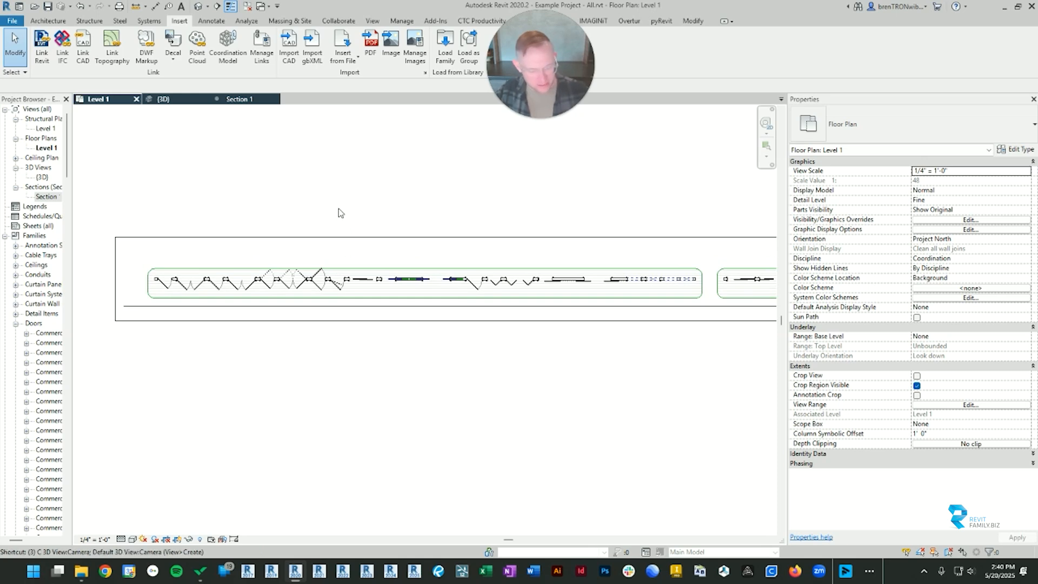
# Switch to the 3D view and survey the Craftsman door types in the Standard and Exterior rows.
pyautogui.hotkey('ctrl', 'Tab')
pyautogui.scroll(-5, 372, 279)
pyautogui.keyDown('shift'); pyautogui.moveTo(372, 279); pyautogui.dragTo(387, 359, button='middle'); pyautogui.keyUp('shift')
pyautogui.scroll(10, 387, 359)
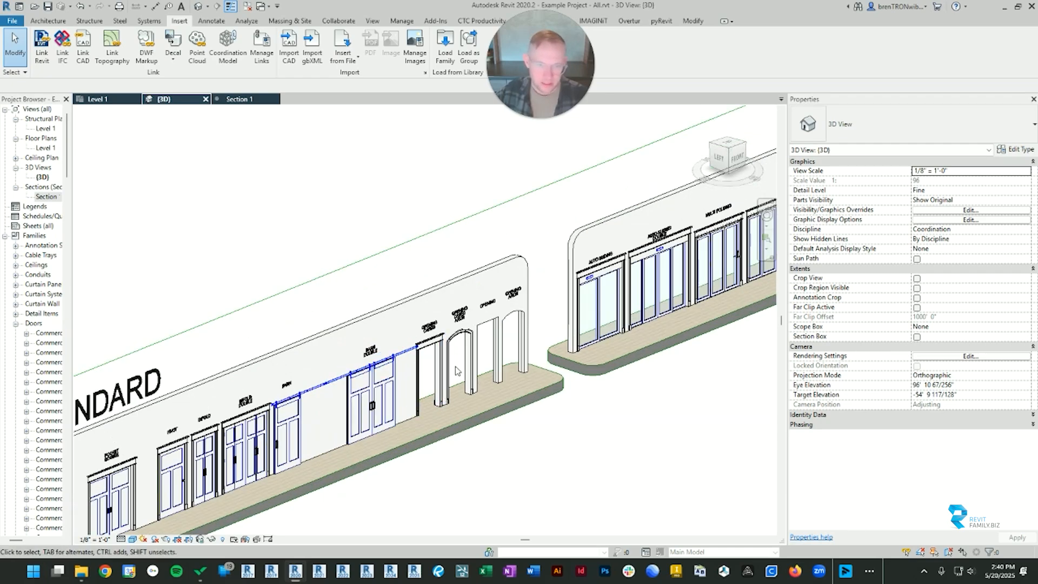
pyautogui.scroll(3, 279, 398)
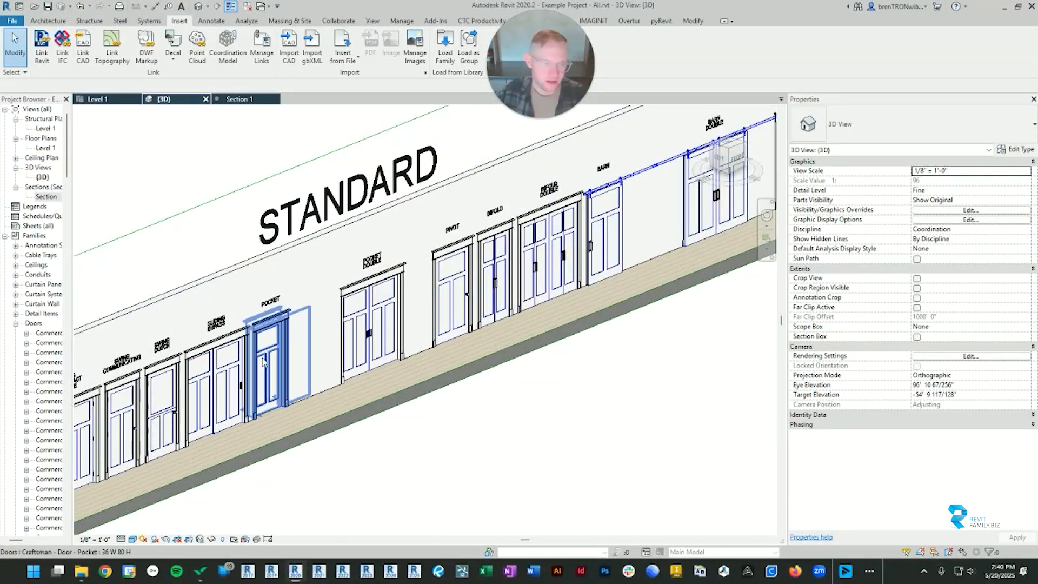
pyautogui.scroll(-4, 277, 354)
pyautogui.moveTo(670, 227); pyautogui.dragTo(464, 293, button='middle')
pyautogui.scroll(5, 464, 292)
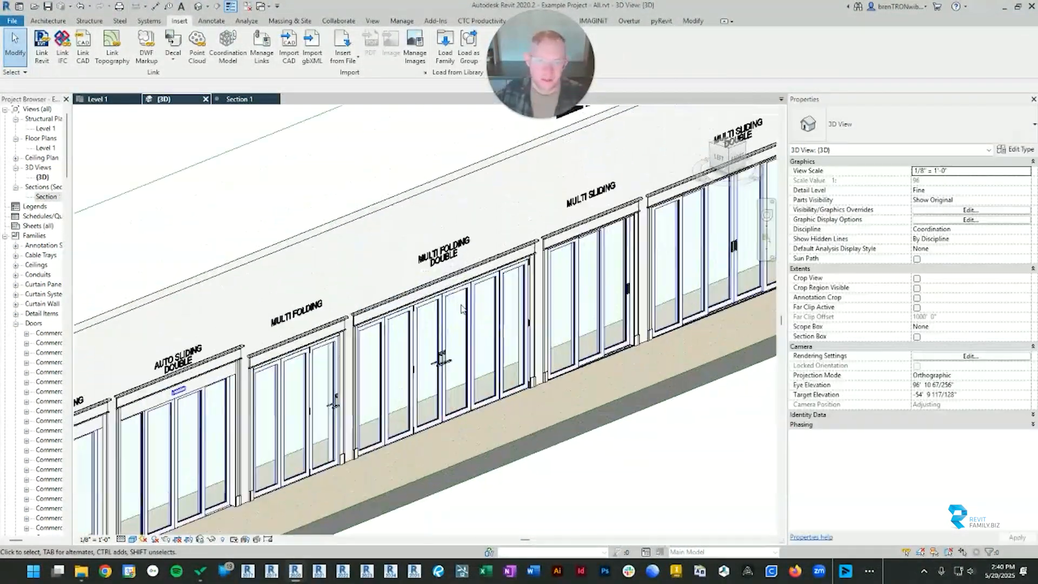
# Inspect the # of Panels Override parameter on the double multi-folding exterior door and select the multi-sliding door beside it.
pyautogui.click(464, 292)
pyautogui.scroll(-3, 486, 210)
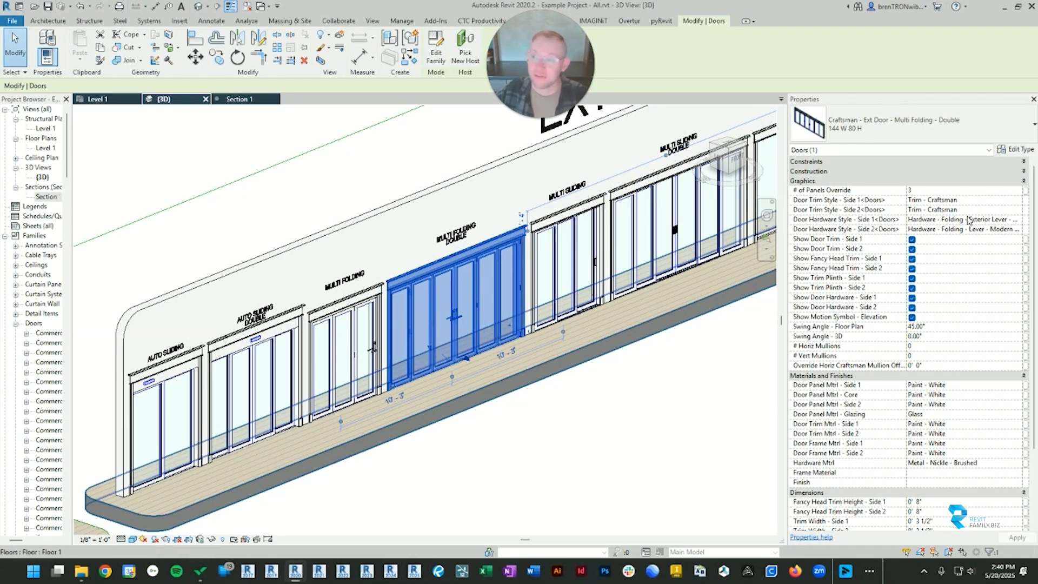
pyautogui.click(929, 191)
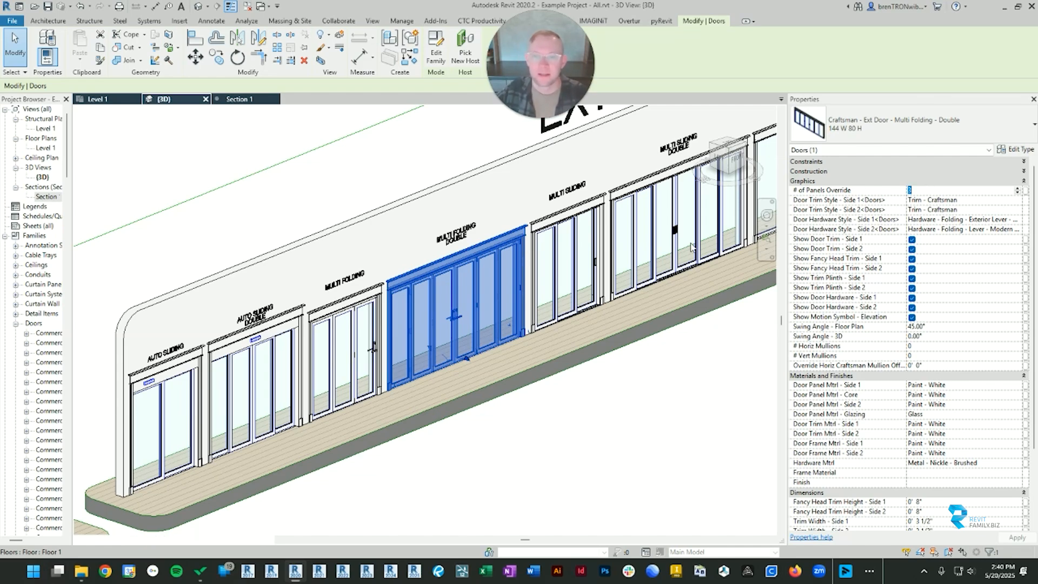
pyautogui.click(567, 265)
# Survey the Craftsman Transom & Lite and Curtain Wall rows and the neighbouring style's Standard and Exterior door rows.
pyautogui.scroll(-5, 570, 284)
pyautogui.moveTo(569, 284); pyautogui.dragTo(269, 377, button='middle')
pyautogui.scroll(-1, 563, 294)
pyautogui.scroll(-2, 496, 297)
pyautogui.scroll(2, 676, 241)
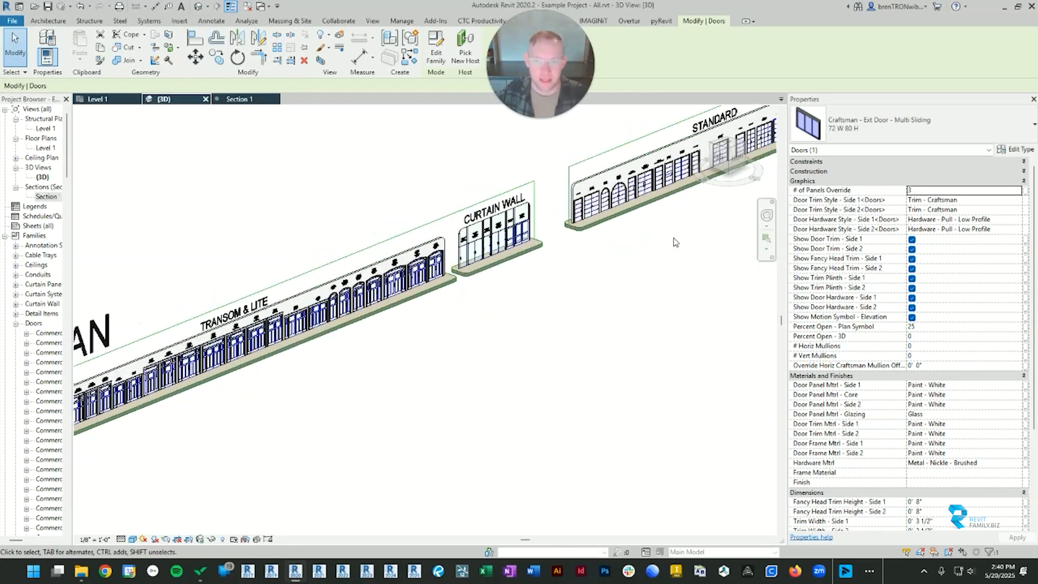
pyautogui.scroll(-2, 671, 228)
pyautogui.moveTo(671, 226); pyautogui.dragTo(517, 297, button='middle')
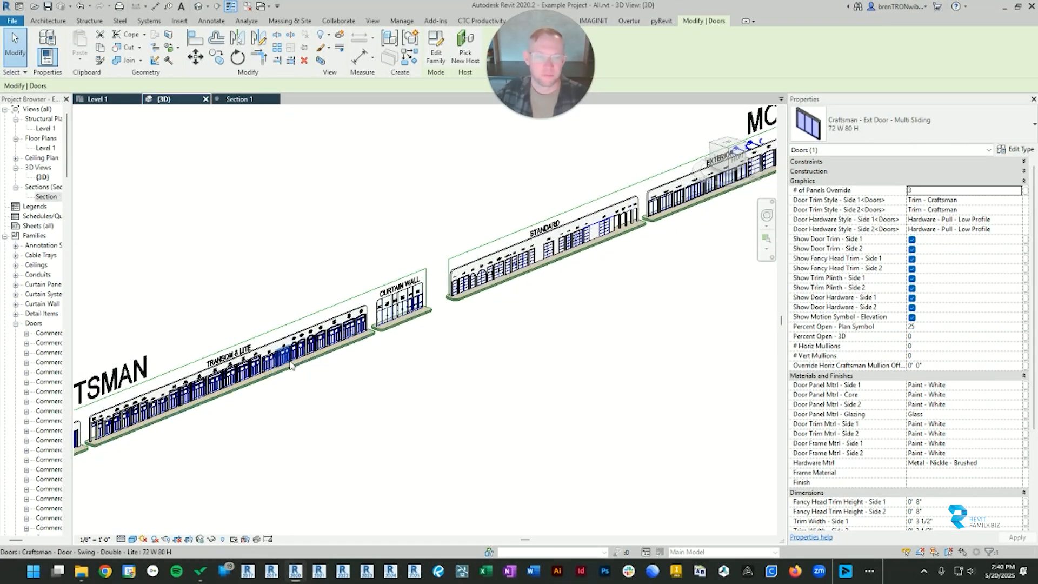
pyautogui.moveTo(212, 380); pyautogui.dragTo(268, 359, button='middle')
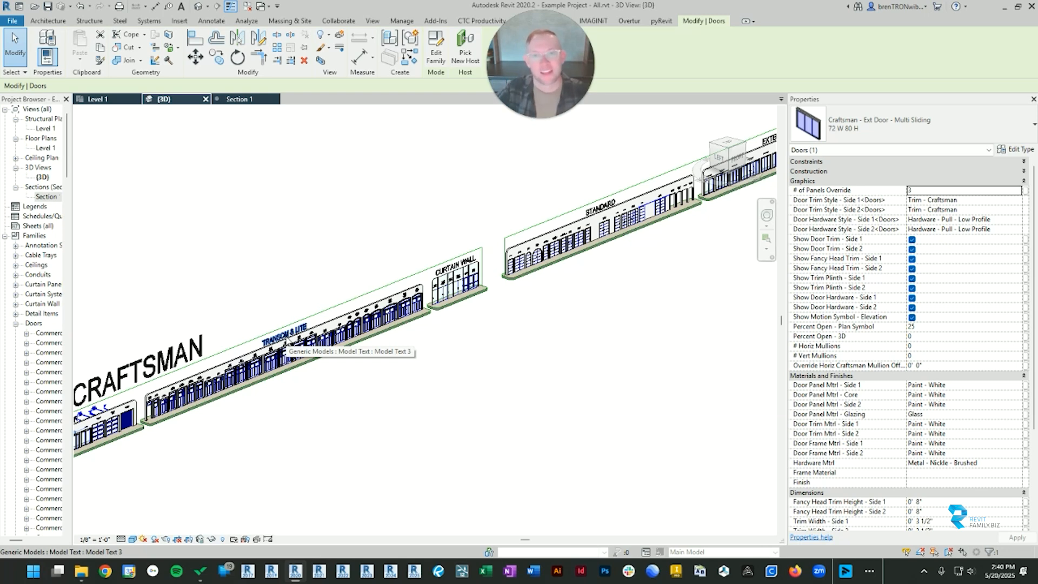